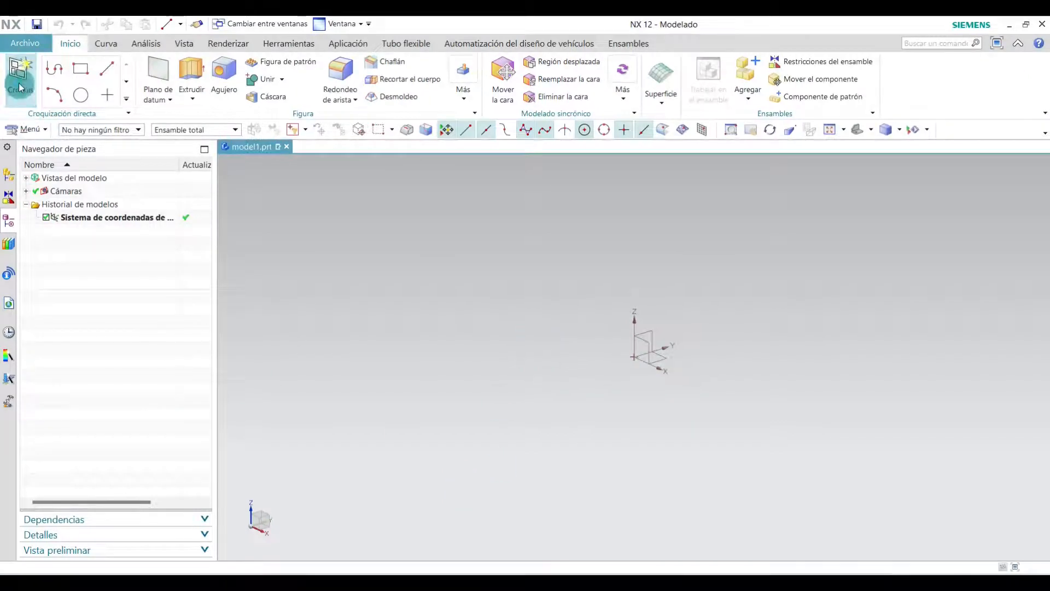
- Create a new sketch on the vertical YZ datum plane
click(20, 75)
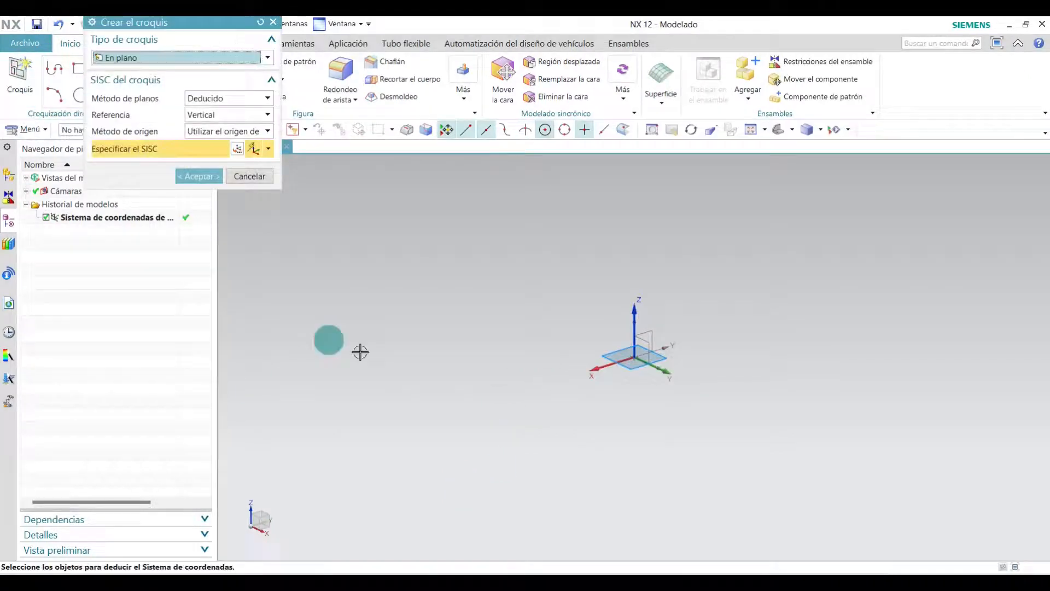
click(650, 335)
click(206, 173)
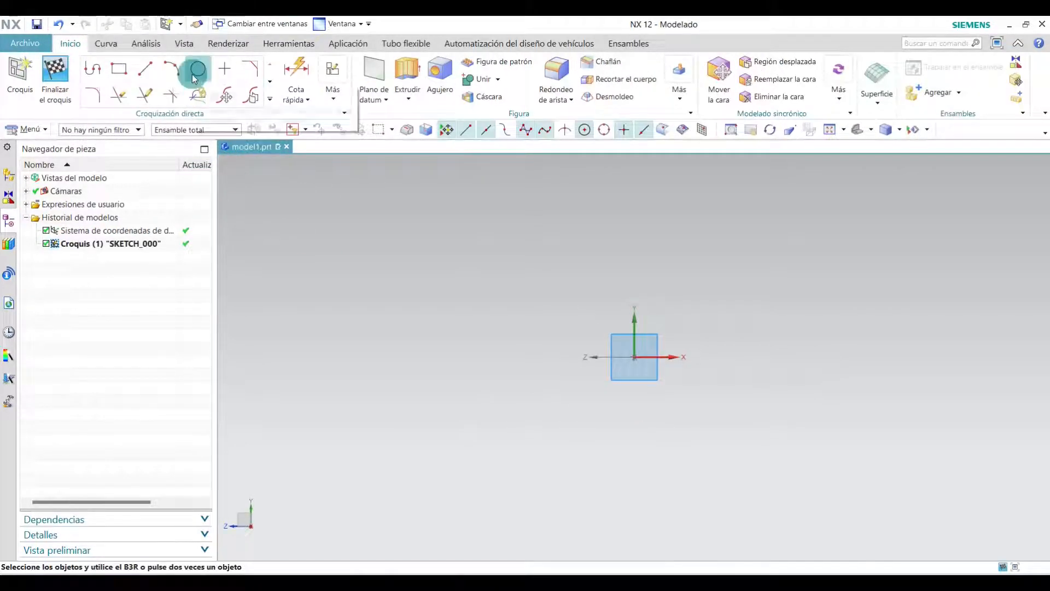
- Sketch a circle with a diameter of 100 mm centred on the origin
click(193, 75)
click(635, 357)
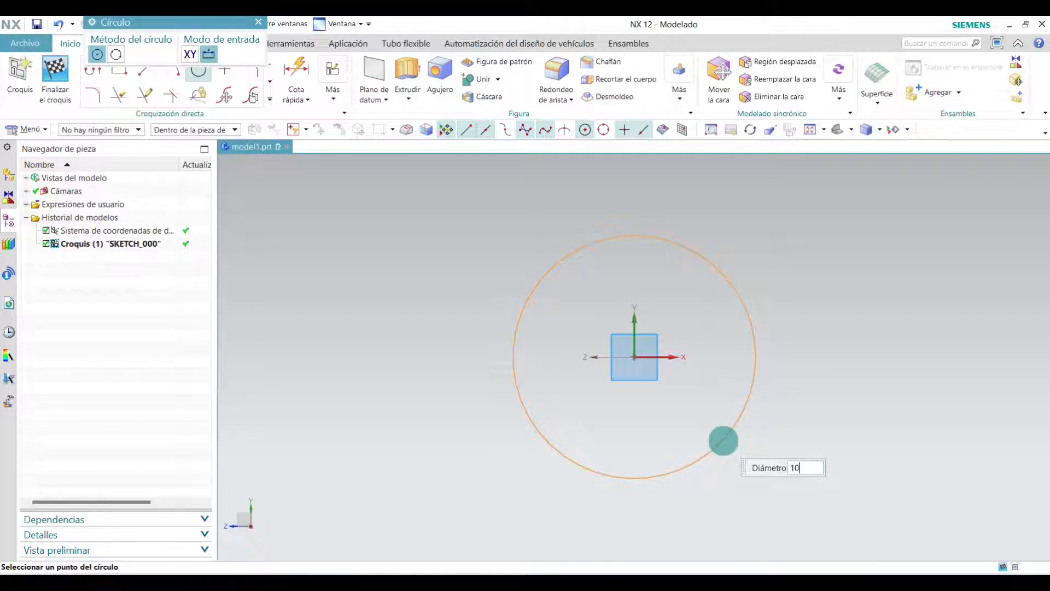
key(Return)
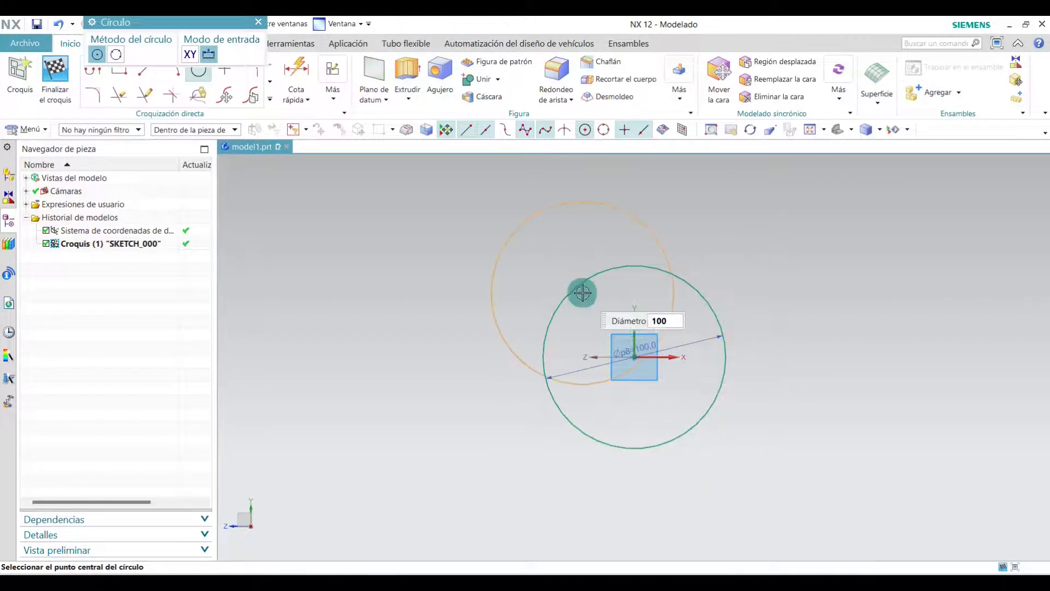
click(259, 22)
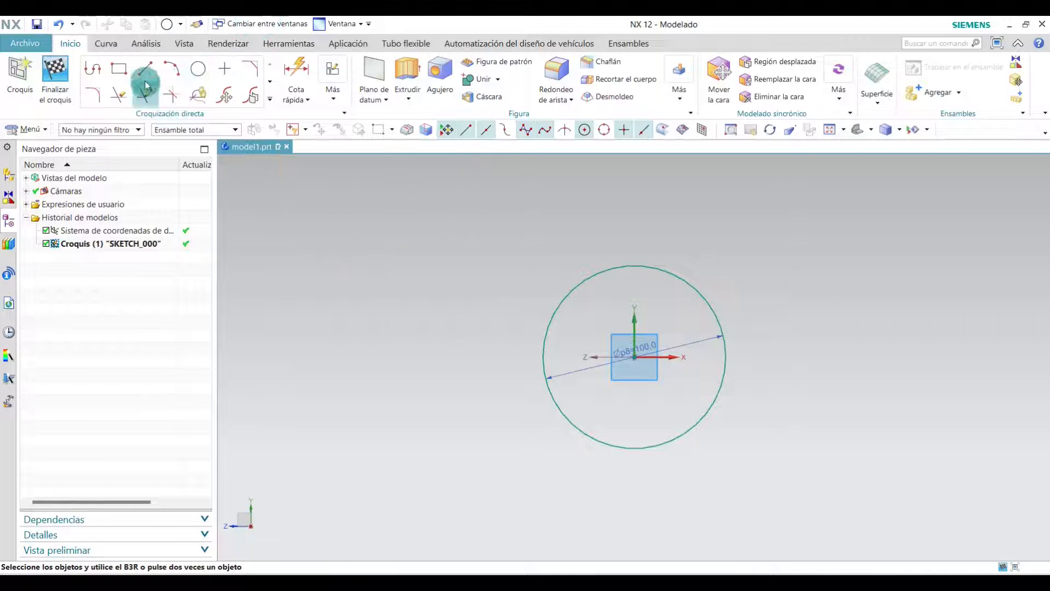
- Draw a horizontal line 15 mm long at 0° from the origin along the positive X axis
click(143, 71)
scroll(676, 407, up, 3)
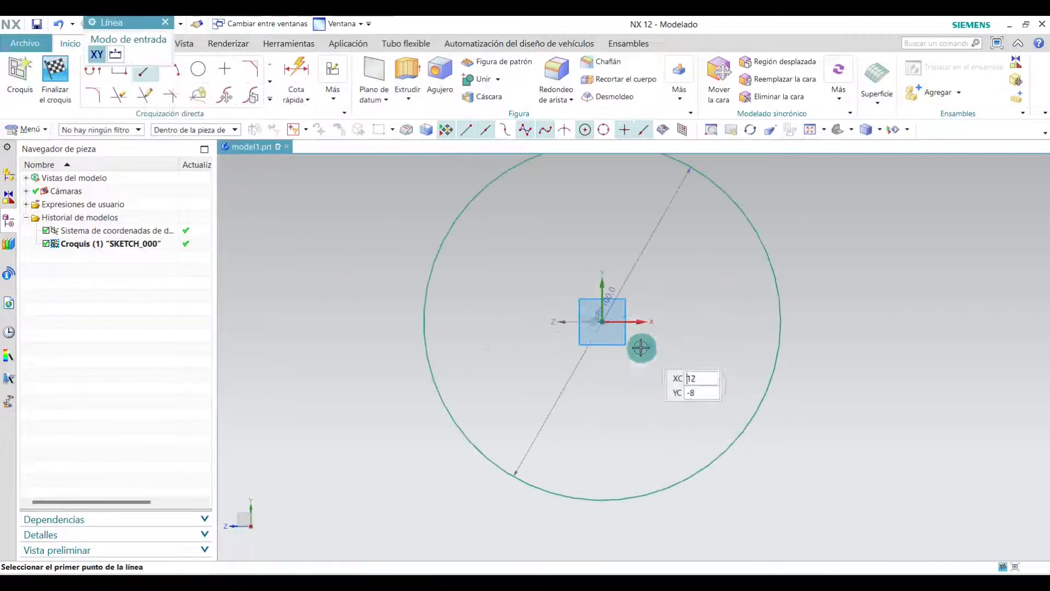
click(603, 321)
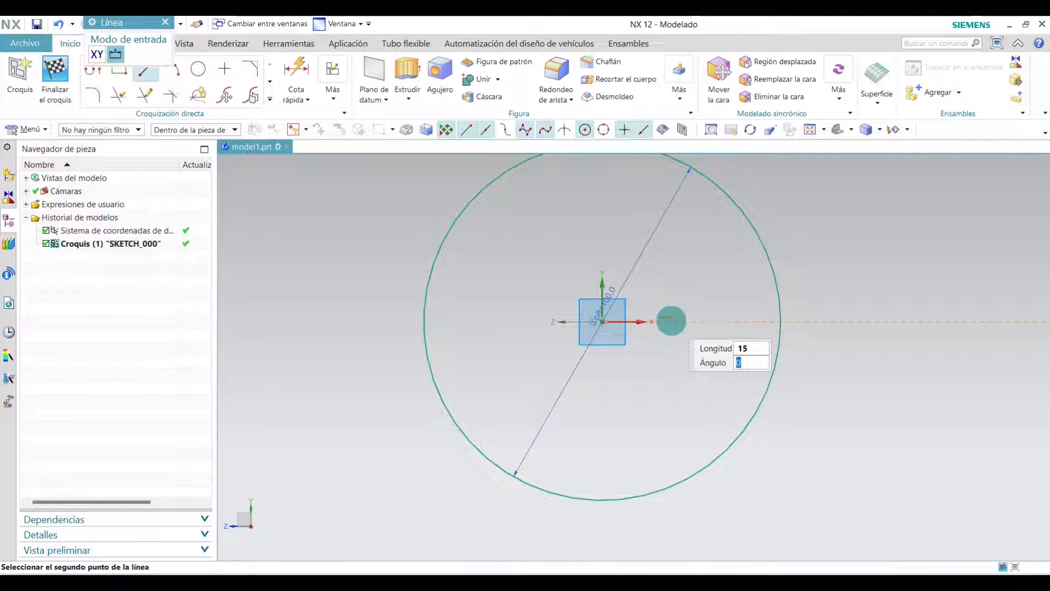
key(Return)
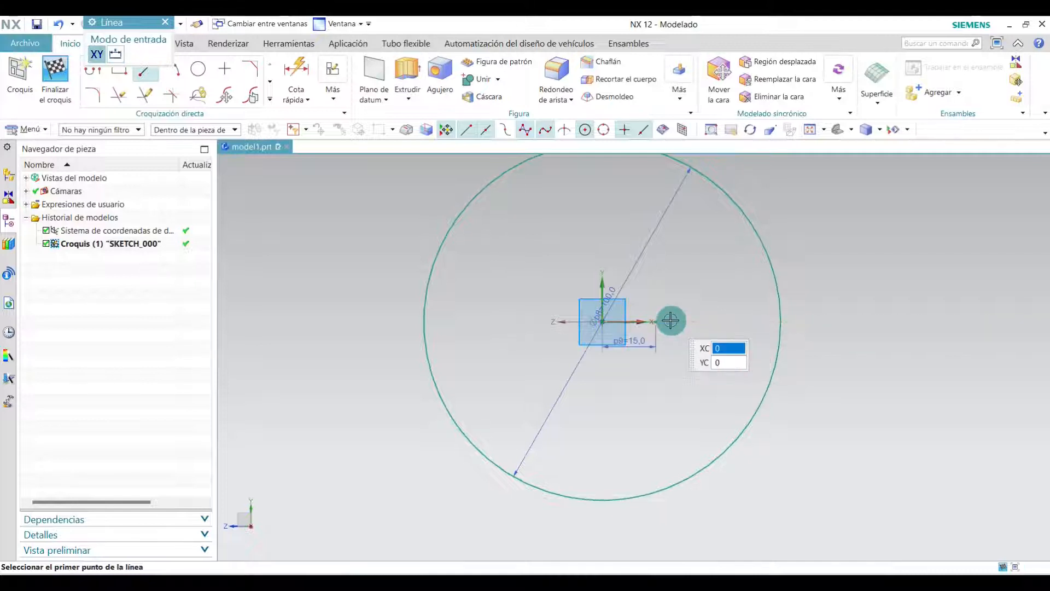
click(166, 22)
- Sketch a circle with a diameter of 180 mm centred on the free end of the 15 mm line
click(198, 68)
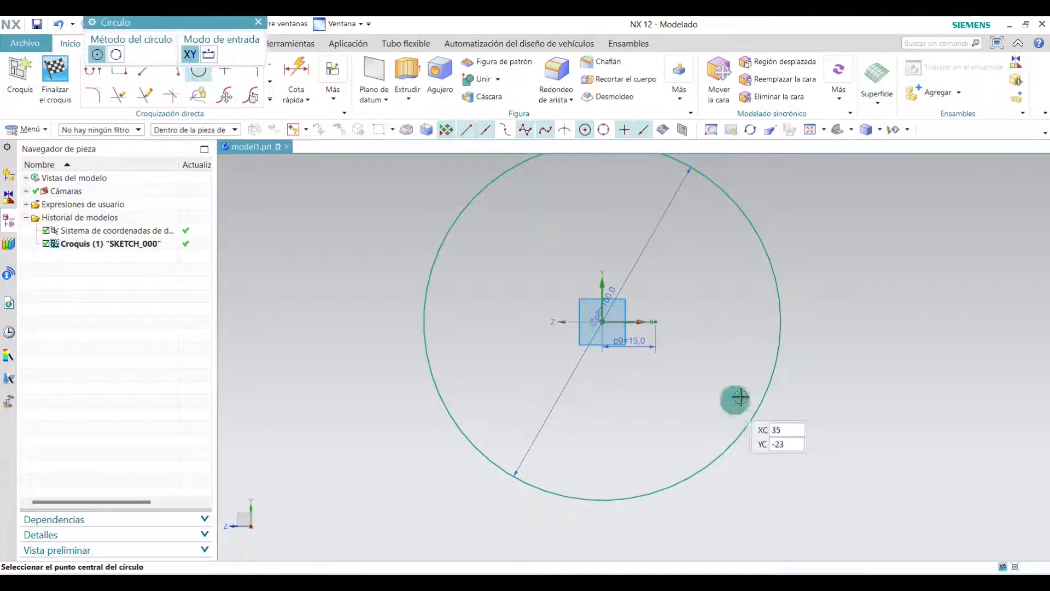
scroll(668, 324, up, 3)
click(646, 317)
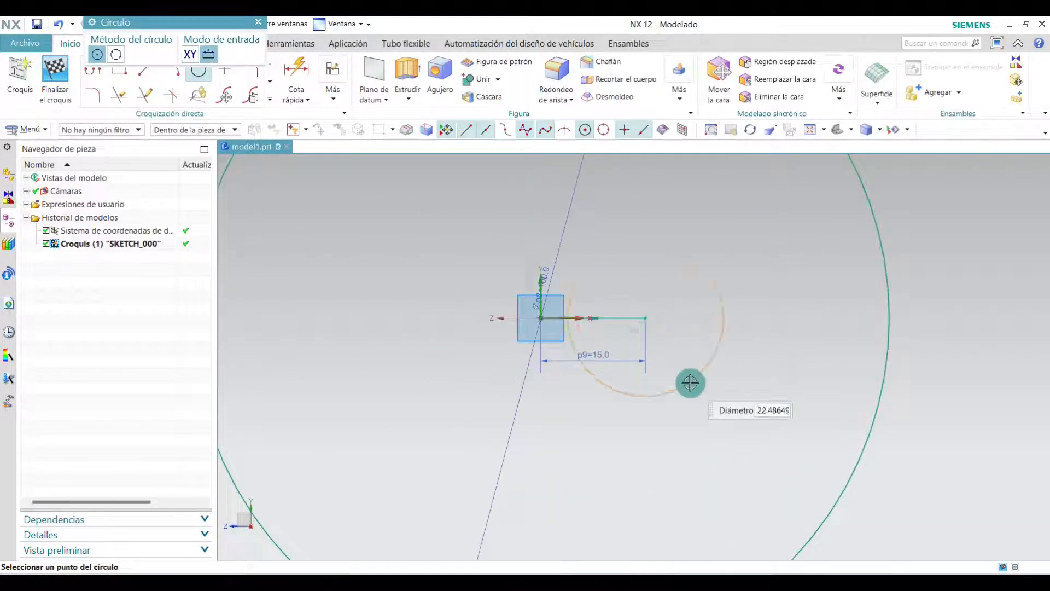
scroll(690, 383, down, 5)
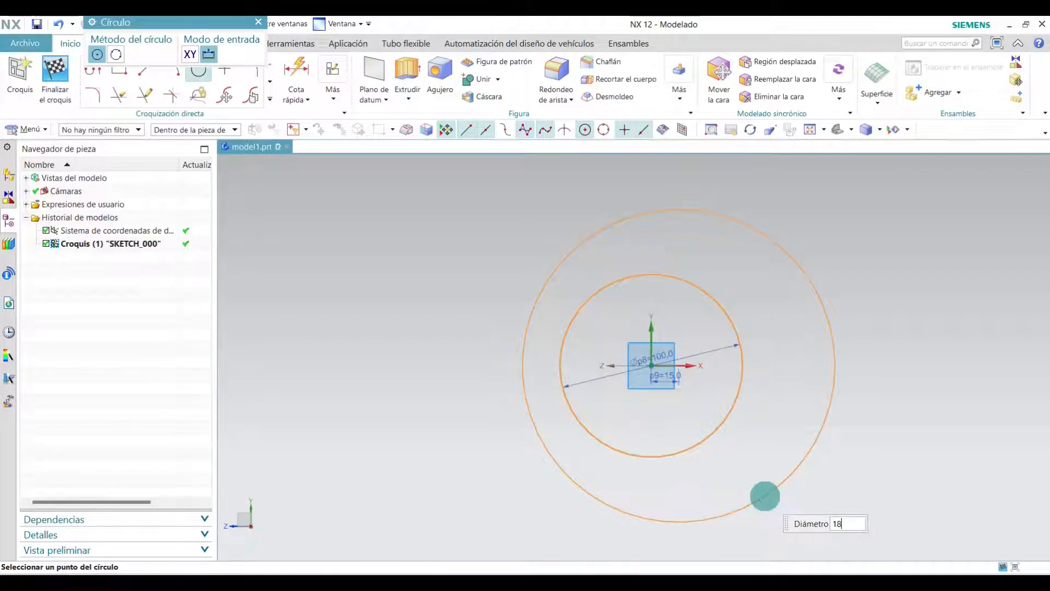
text(180)
key(Return)
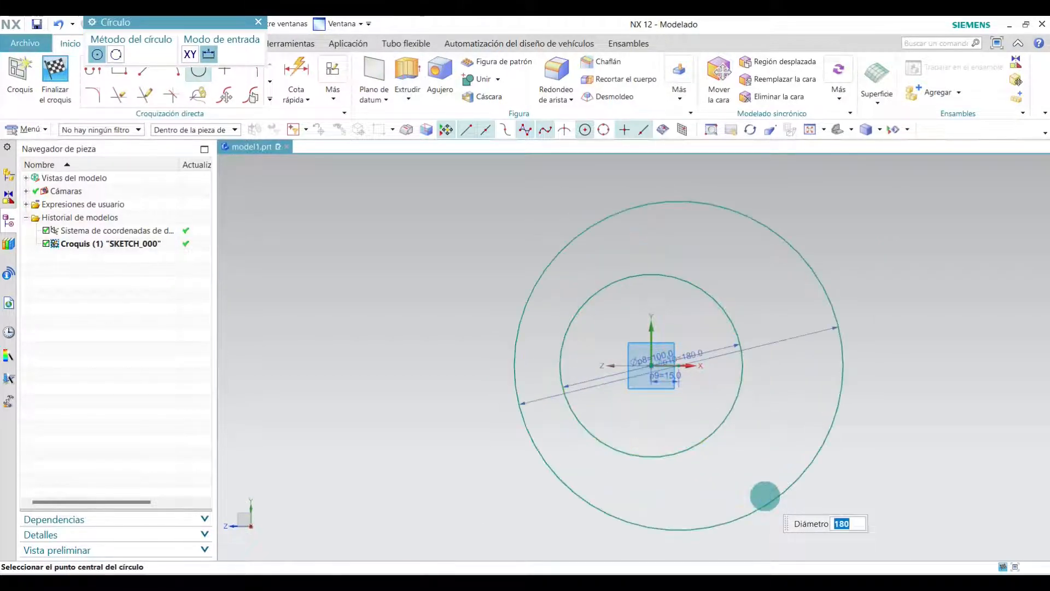
click(258, 22)
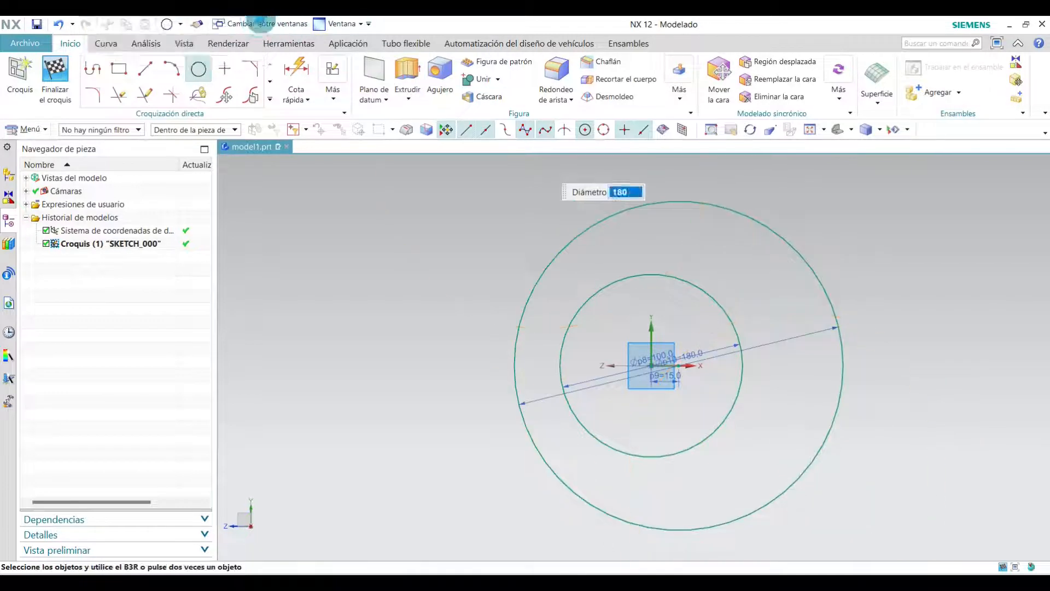
- Draw a vertical line 80 mm long at 90° upward from the origin
click(146, 75)
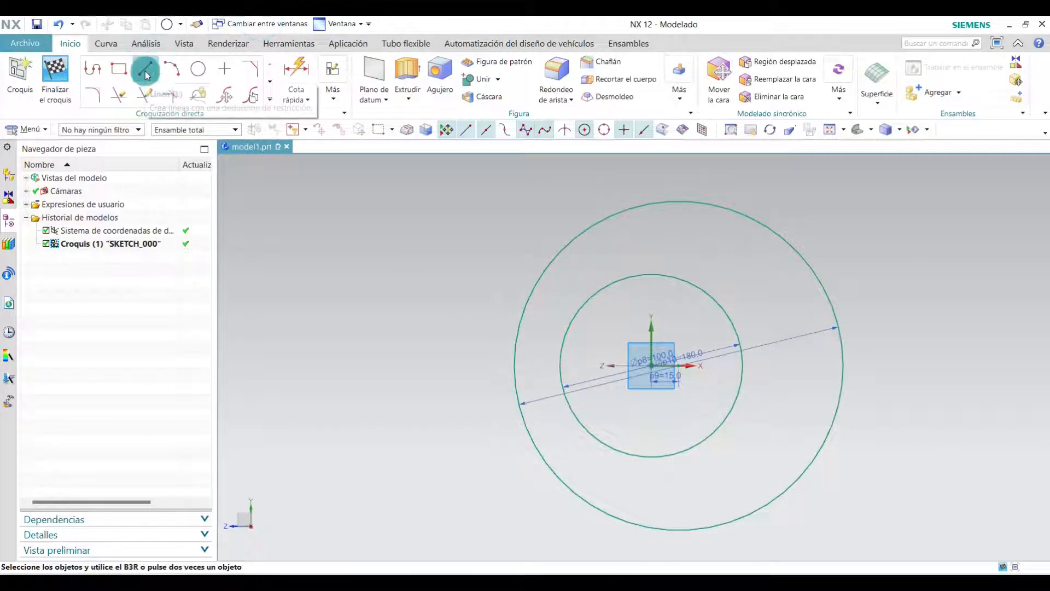
click(651, 366)
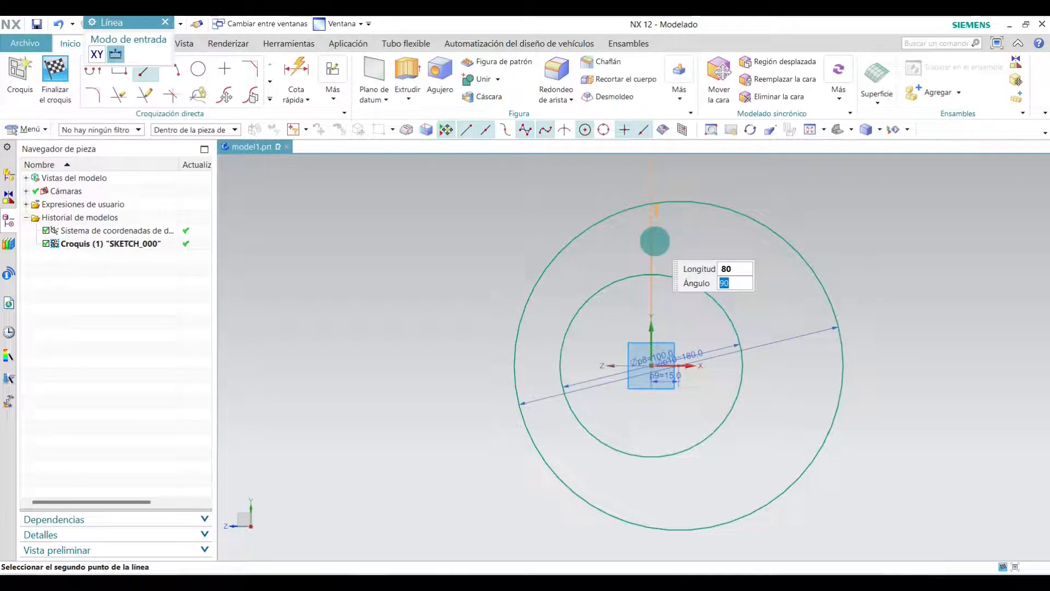
key(Return)
- Draw a horizontal line 130 mm long at 0° from the upper end of the 80 mm vertical line
scroll(684, 258, up, 3)
scroll(762, 286, down, 3)
scroll(615, 277, up, 3)
click(610, 224)
scroll(616, 218, down, 3)
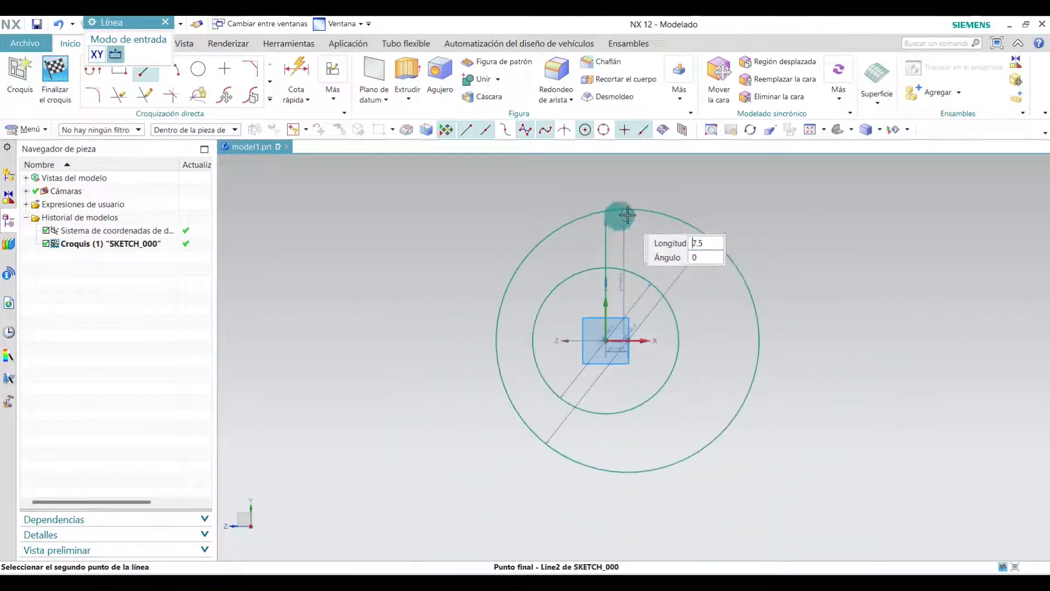
scroll(755, 220, up, 2)
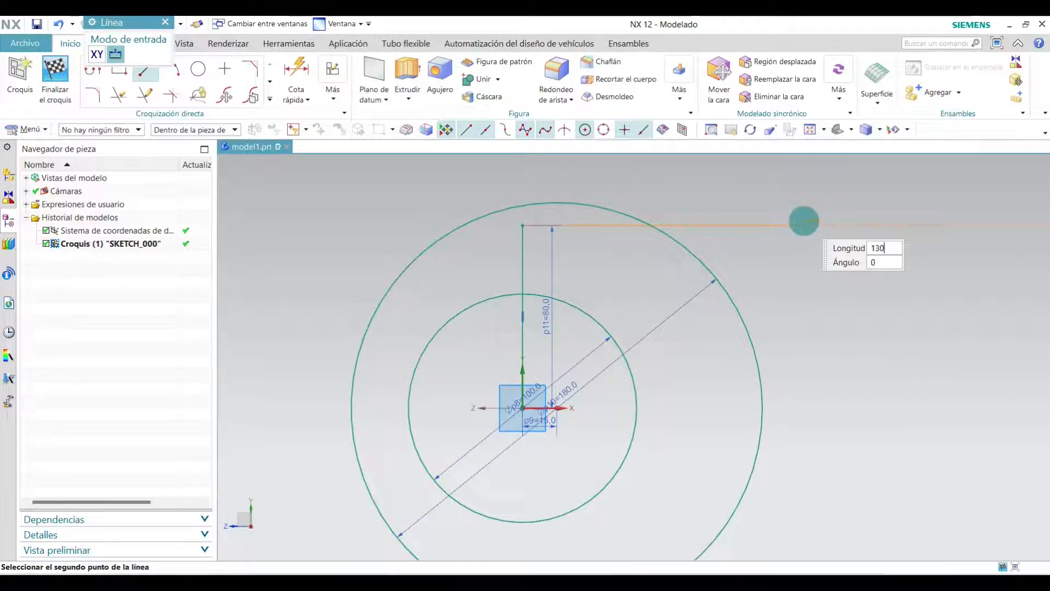
click(805, 221)
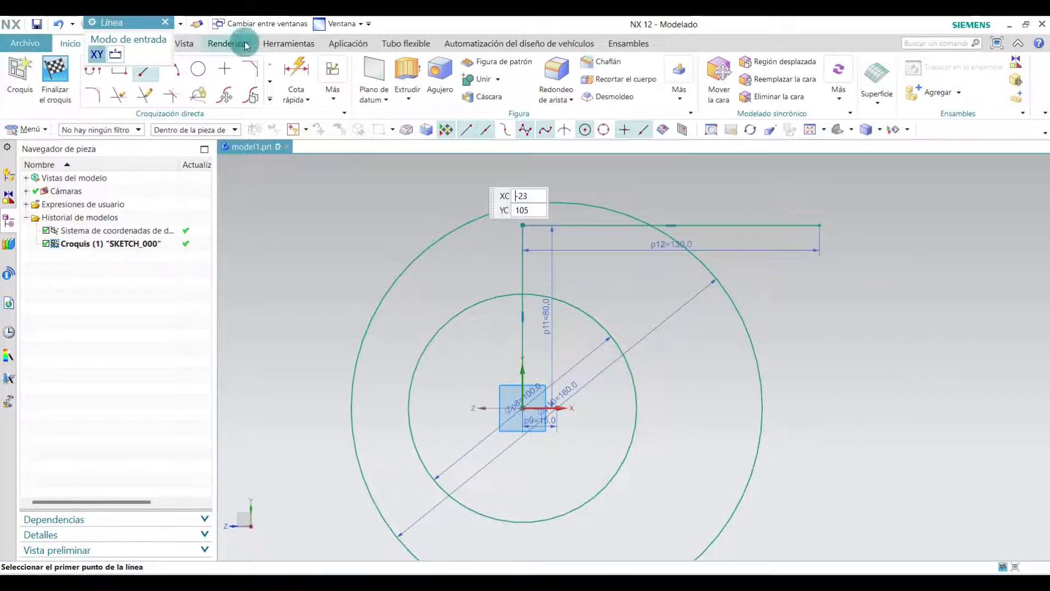
click(164, 22)
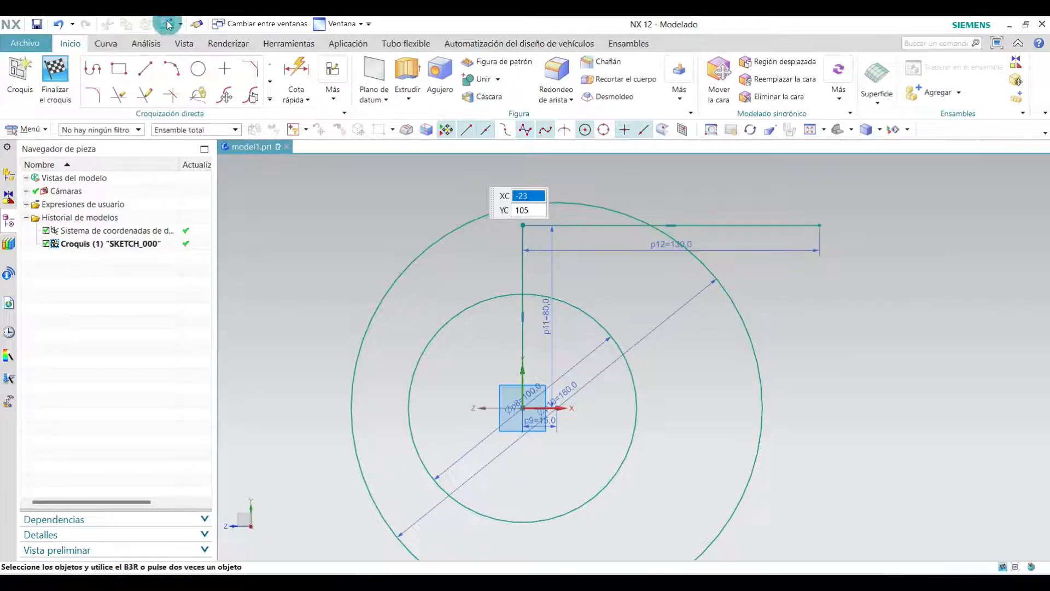
- Sketch a circle centred on the far end of the 130 mm line and tangent to the outside of the 180 mm circle
click(198, 69)
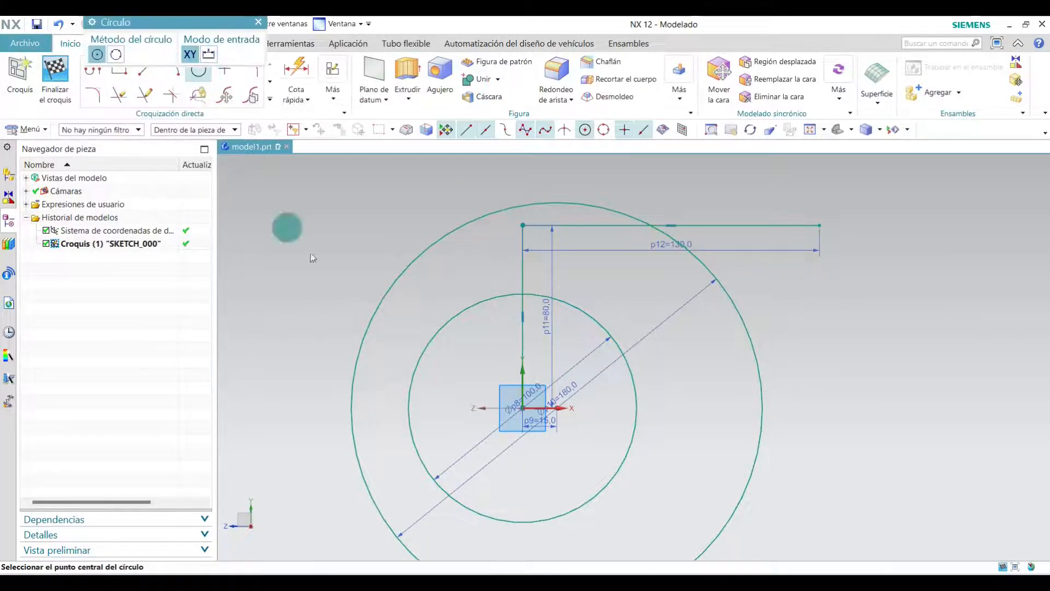
click(819, 225)
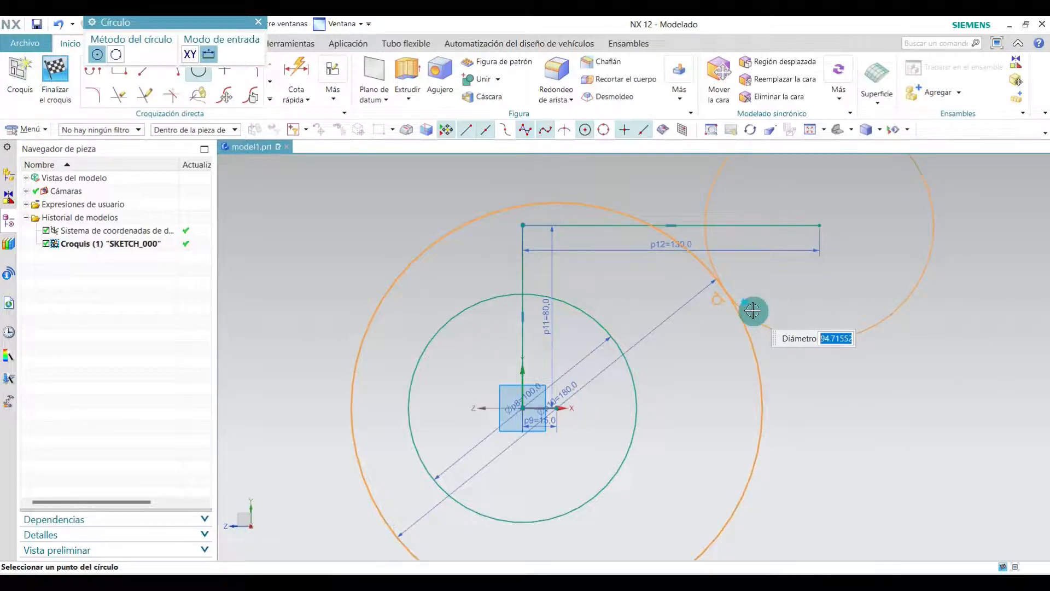
click(752, 310)
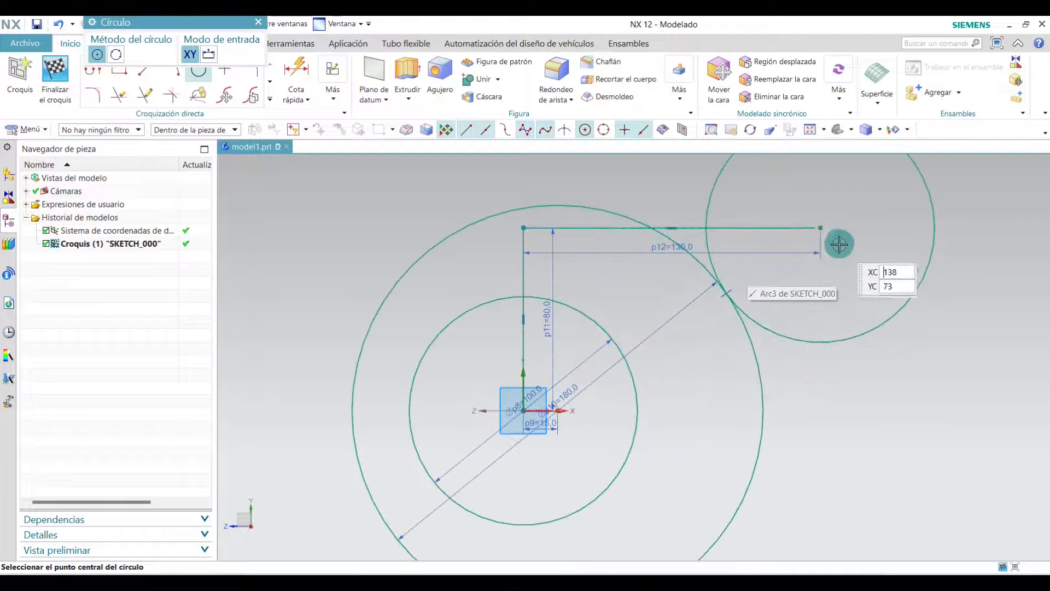
- Sketch a larger concentric circle at the far end of the 130 mm line, tangent to the 100 mm circle
click(821, 228)
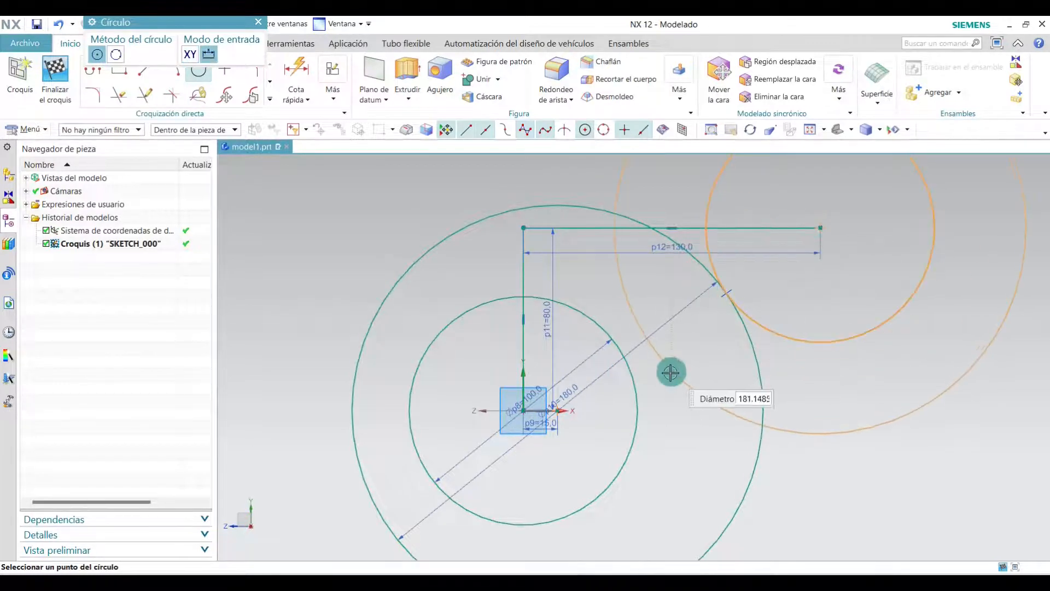
click(636, 361)
scroll(699, 359, down, 2)
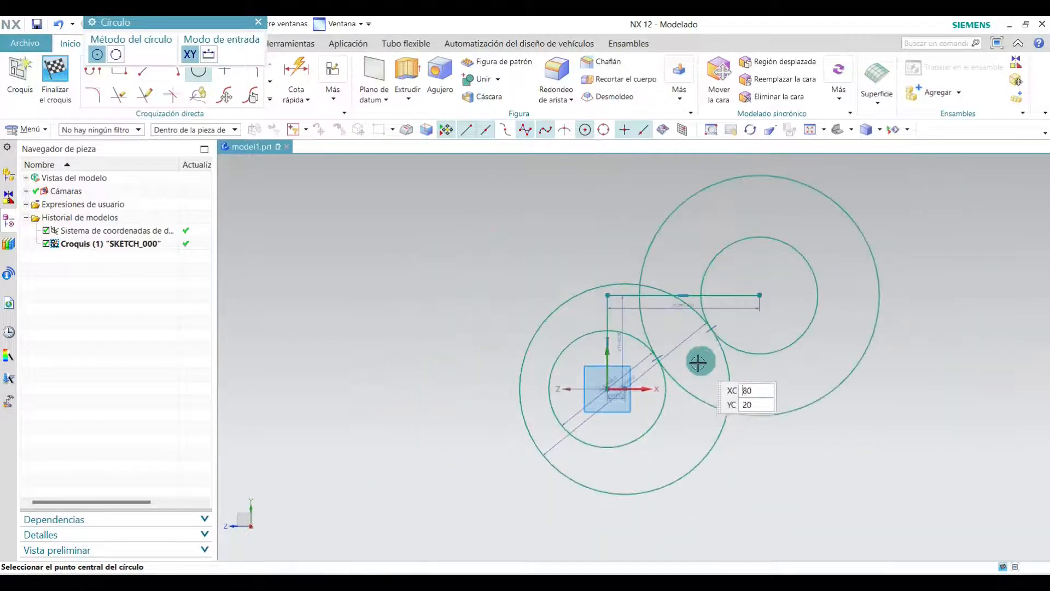
scroll(713, 308, up, 2)
scroll(624, 354, down, 3)
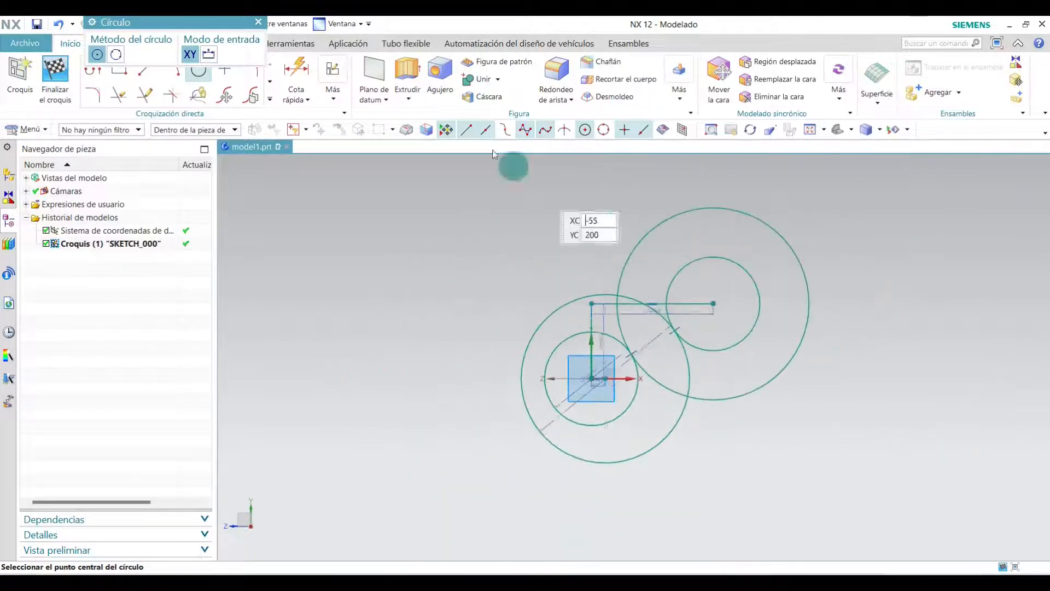
click(259, 22)
- Draw a horizontal line 110 mm long at 180° from the origin along the negative X direction
click(163, 71)
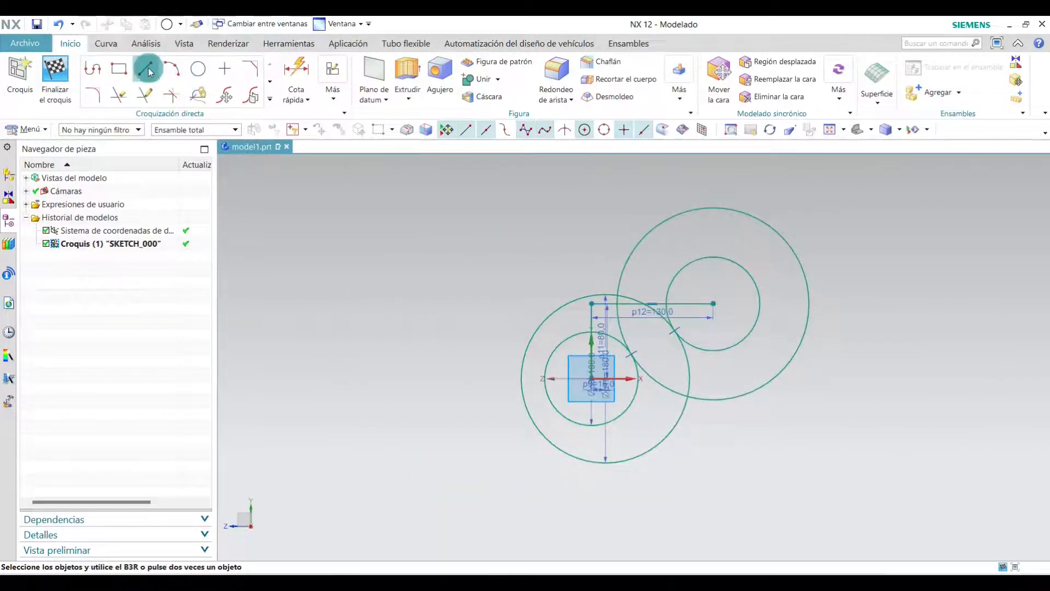
scroll(767, 436, up, 3)
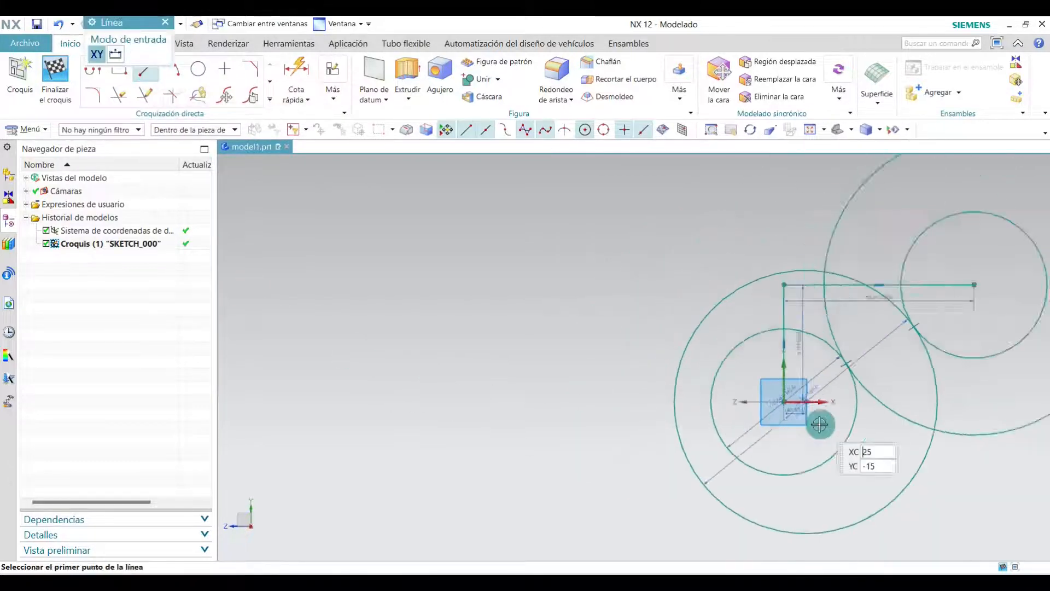
scroll(819, 424, up, 2)
click(764, 389)
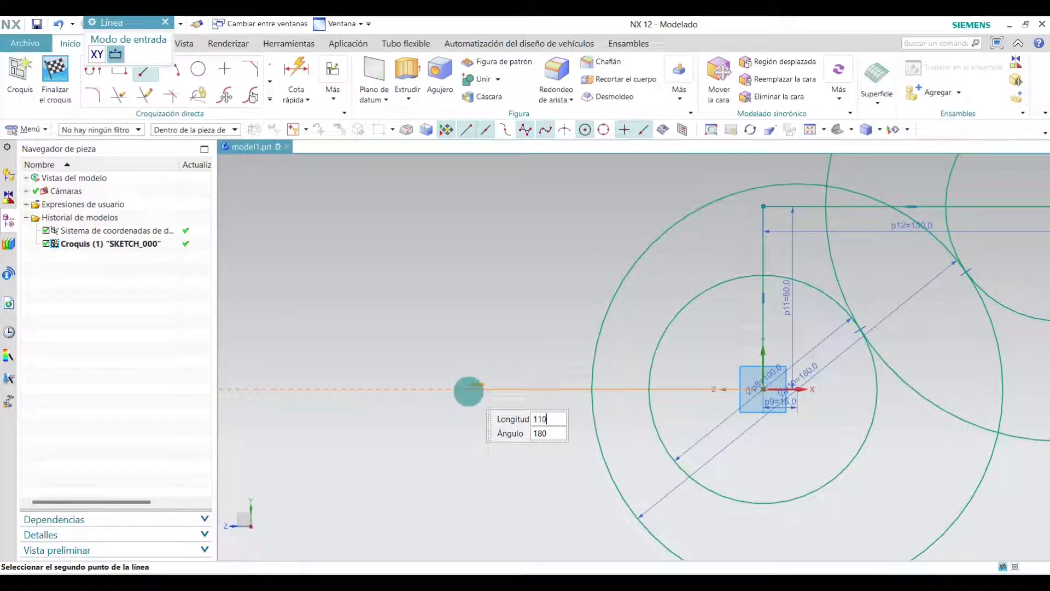
click(469, 391)
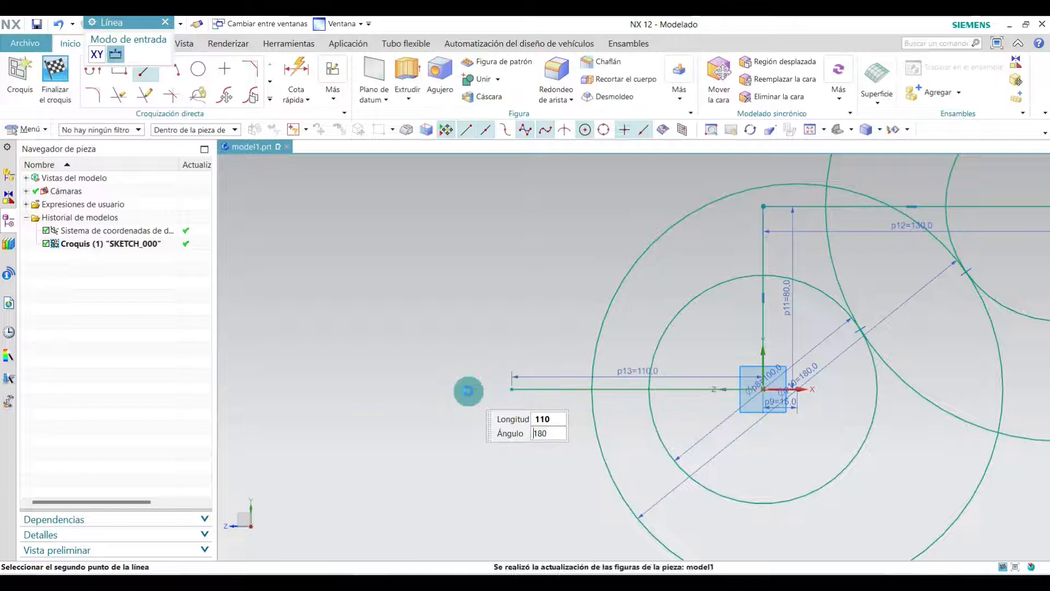
click(165, 22)
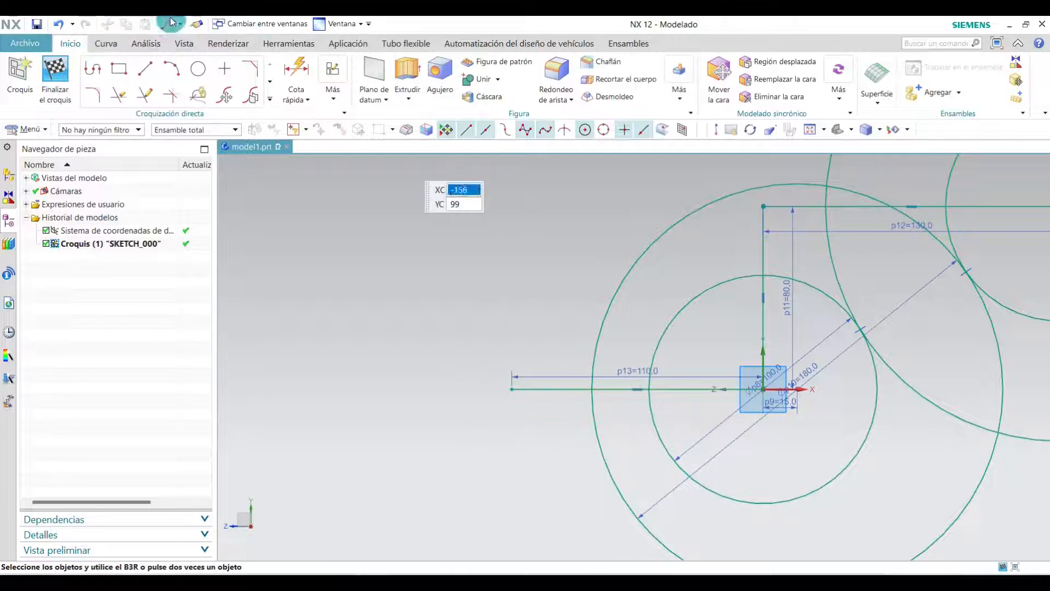
- Sketch a circle centred on the free end of the 110 mm line and tangent to the outside of the 180 mm circle
click(197, 76)
scroll(512, 389, up, 2)
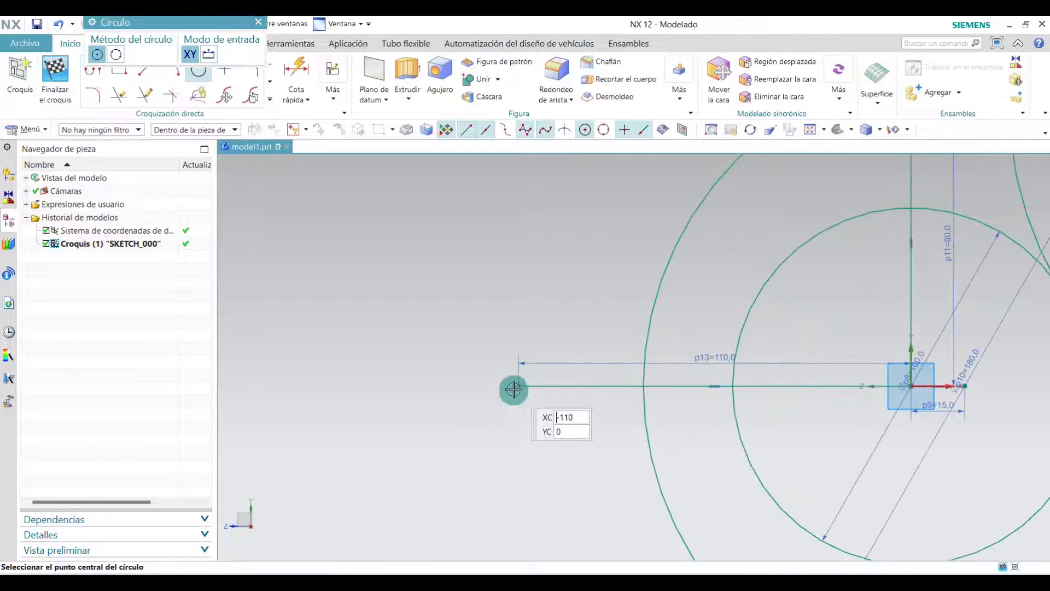
click(514, 389)
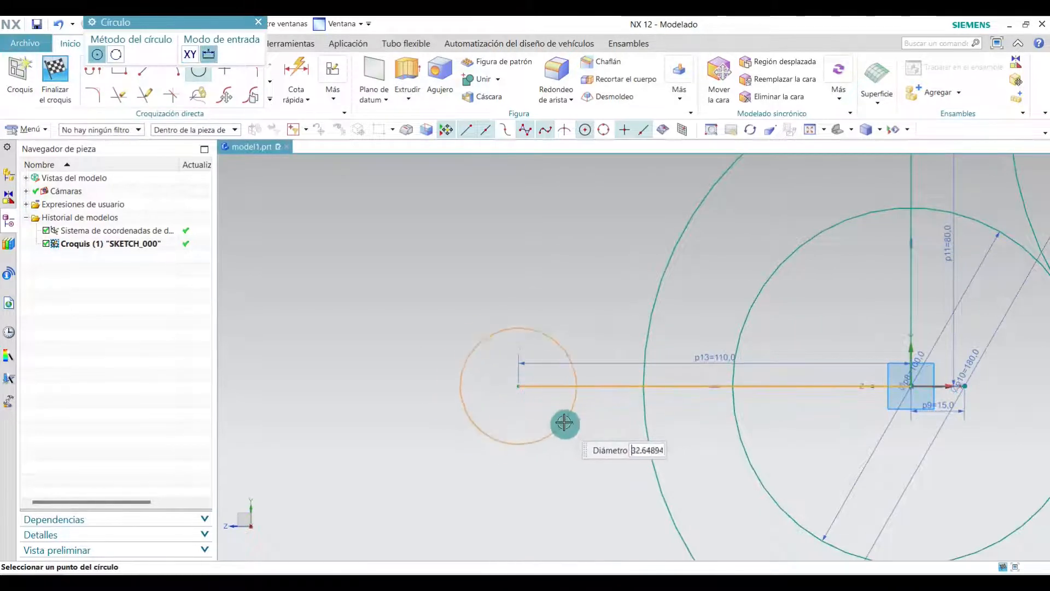
click(634, 405)
scroll(484, 413, down, 2)
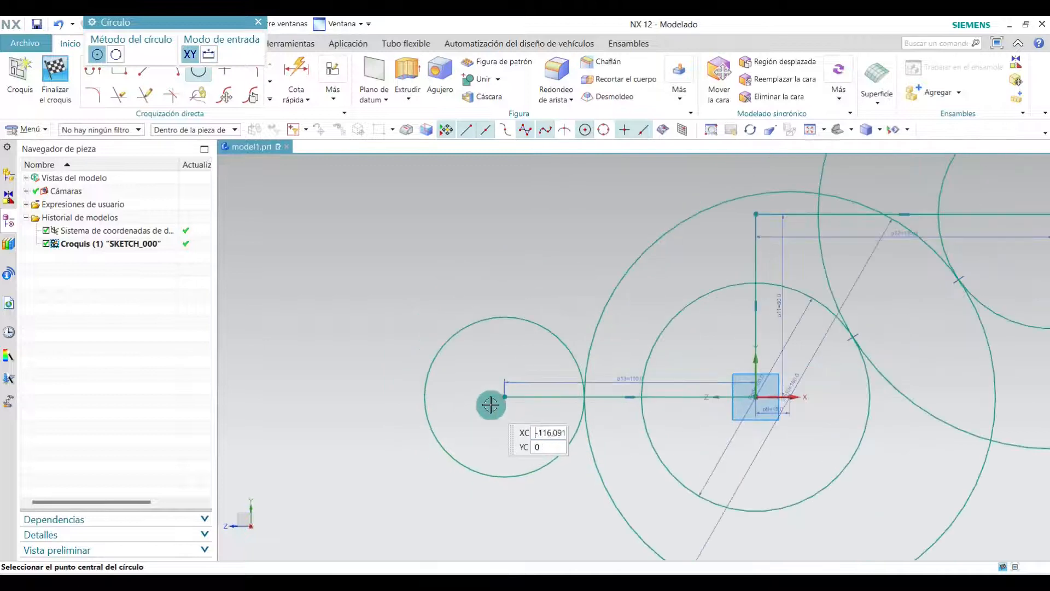
click(259, 23)
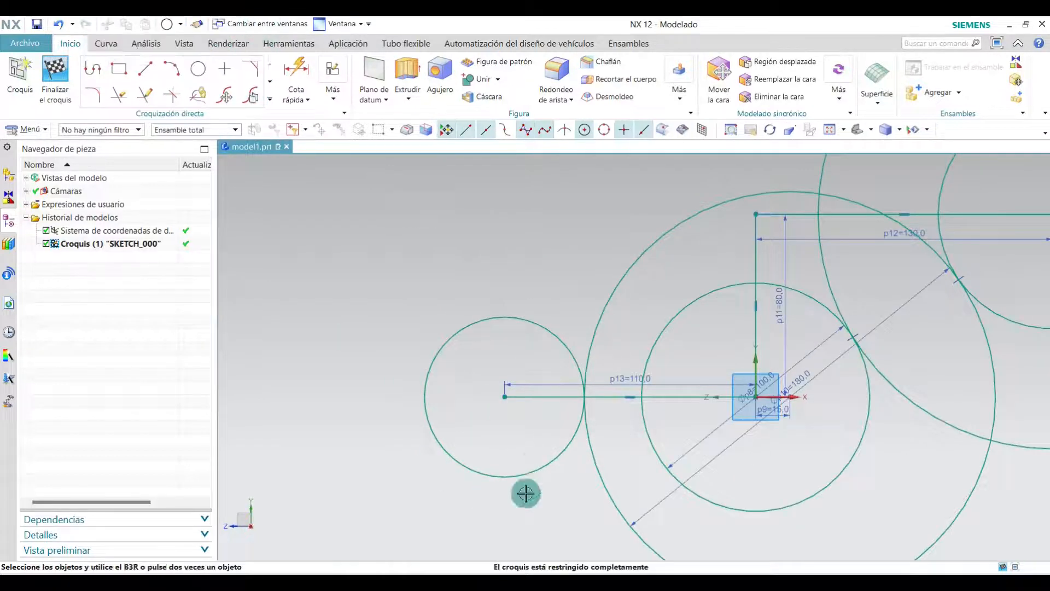
- Delete the horizontal 110 mm line that joins the origin to the leftmost circle's centre
right_click(542, 398)
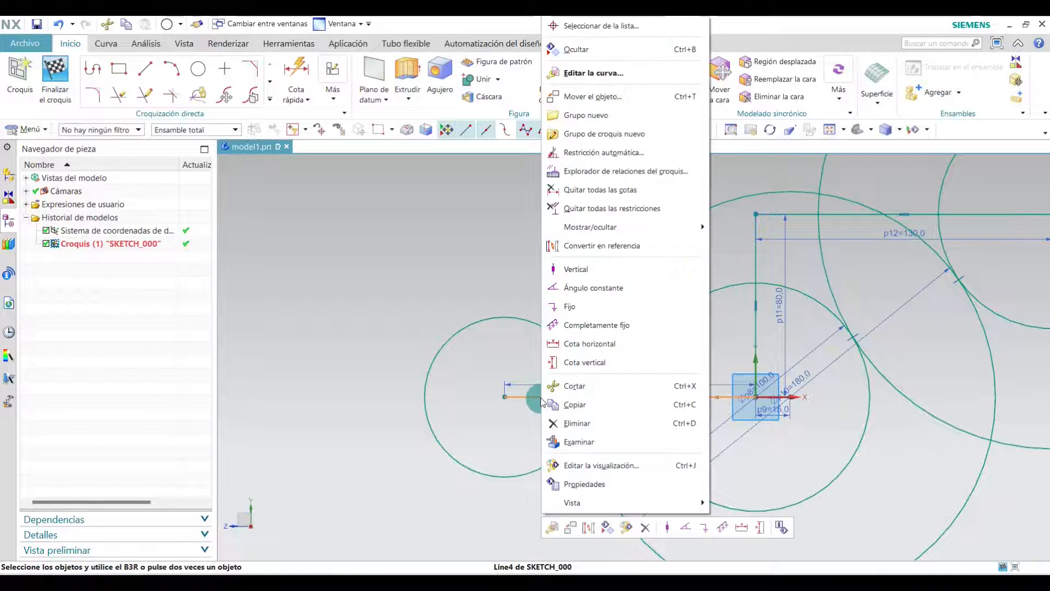
click(577, 423)
scroll(492, 406, down, 2)
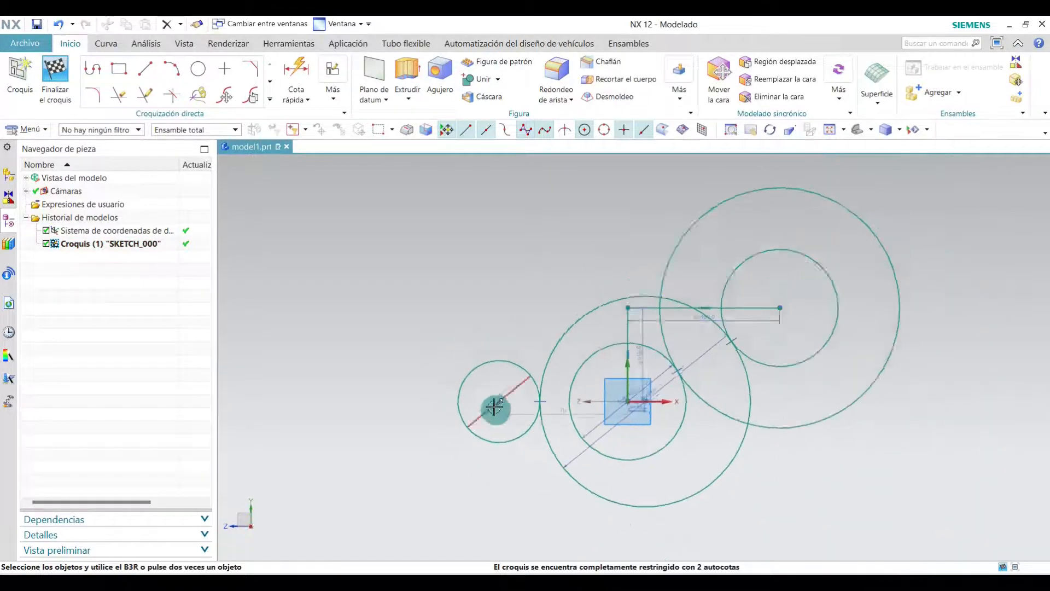
scroll(506, 424, up, 4)
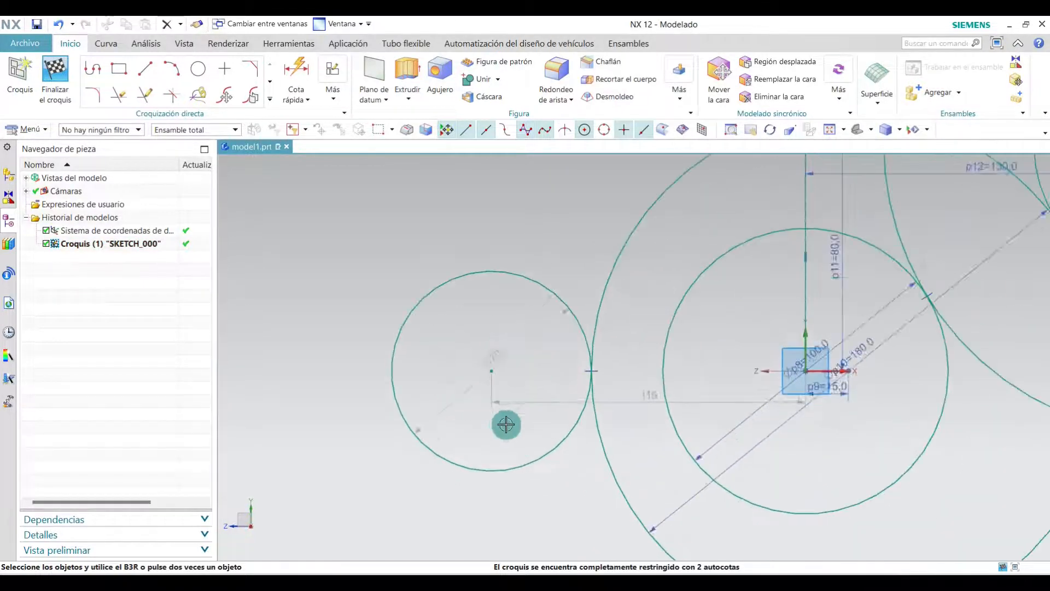
- Place a sketch point about 10.7 mm left of and 10.4 mm below the leftmost circle's centre
click(227, 72)
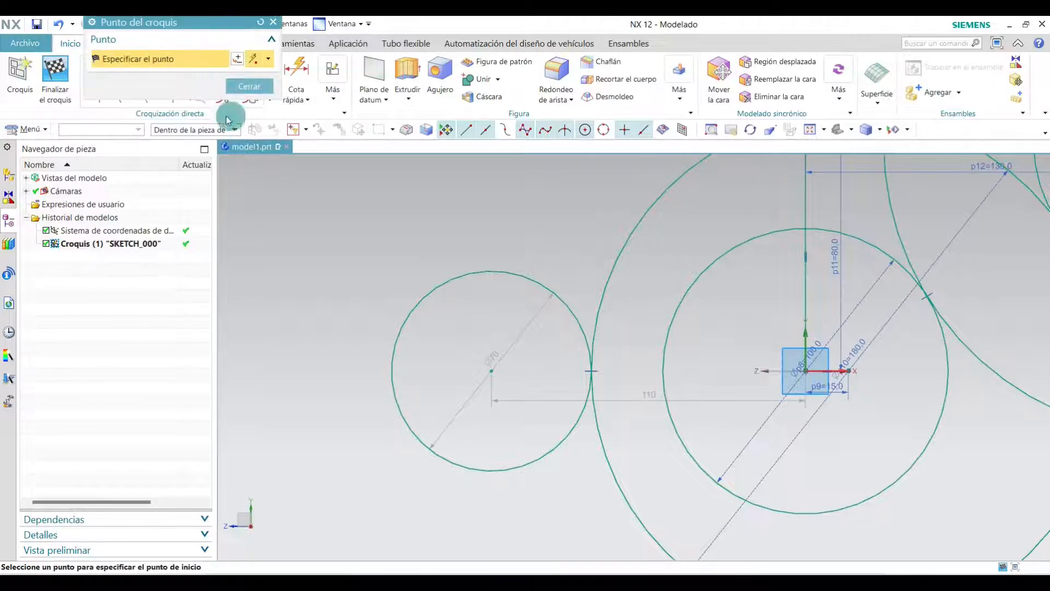
click(461, 400)
scroll(483, 419, up, 2)
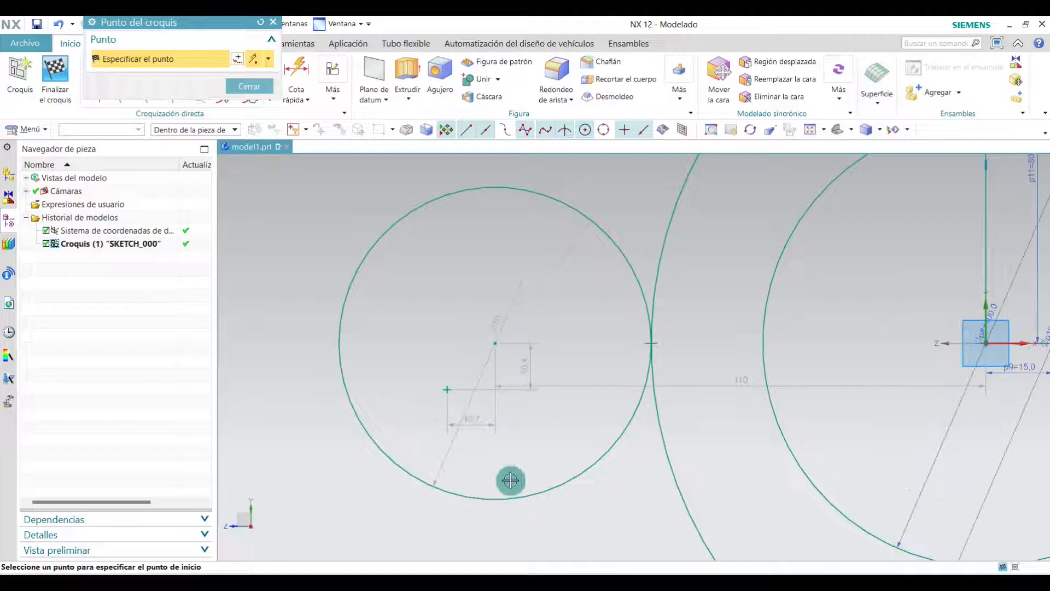
click(273, 23)
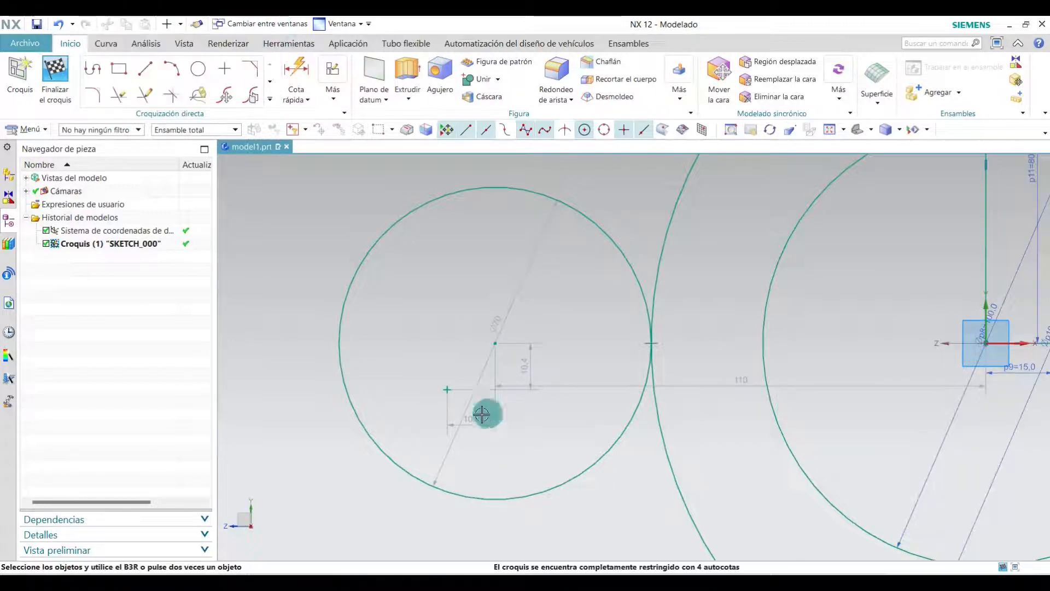
- Reposition the vertical dimension between the new point and the leftmost circle's centre and set it to 20 mm
drag(528, 364, 413, 359)
double_click(415, 350)
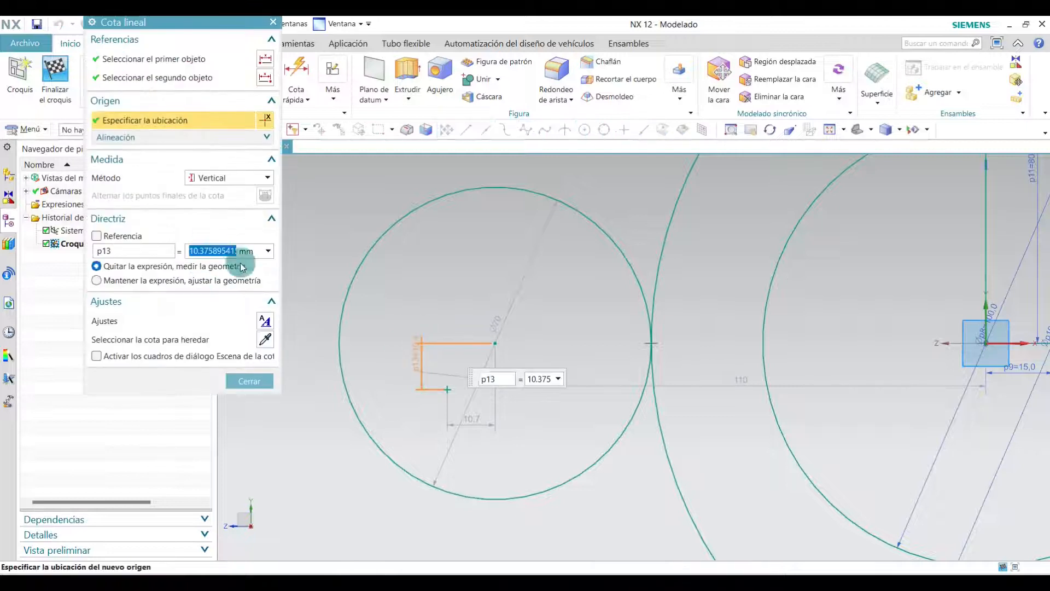
text(20)
key(Return)
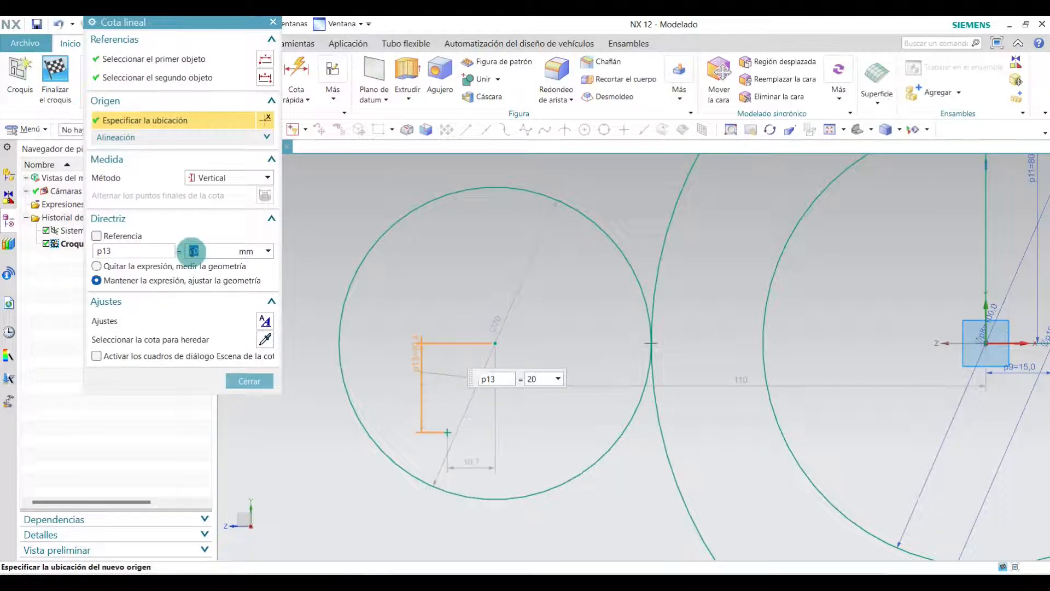
click(251, 382)
- Set the horizontal distance between the sketch point and the leftmost circle's centre to 10 mm
click(478, 466)
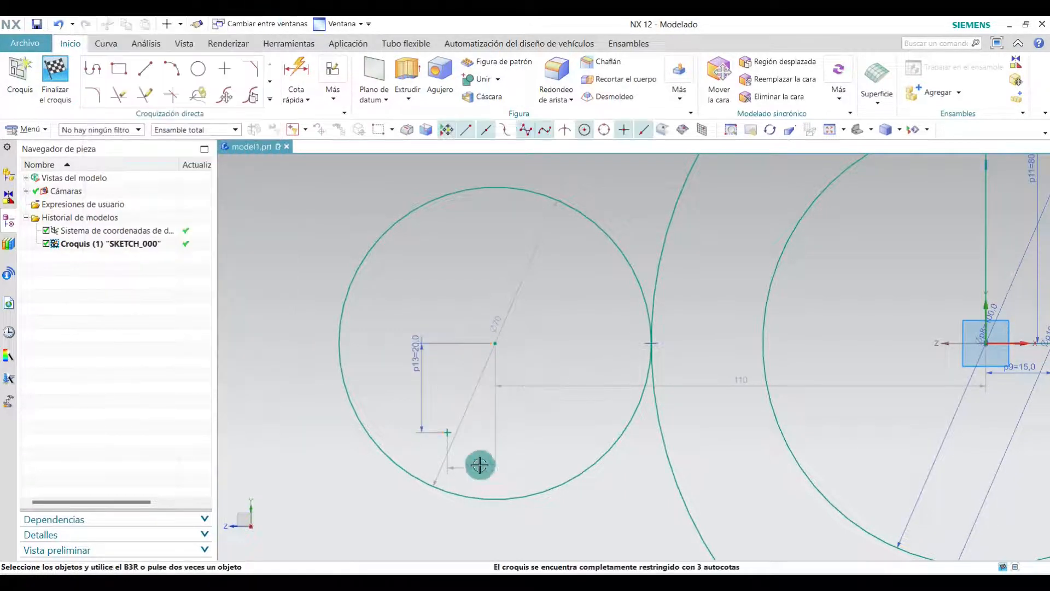
double_click(474, 463)
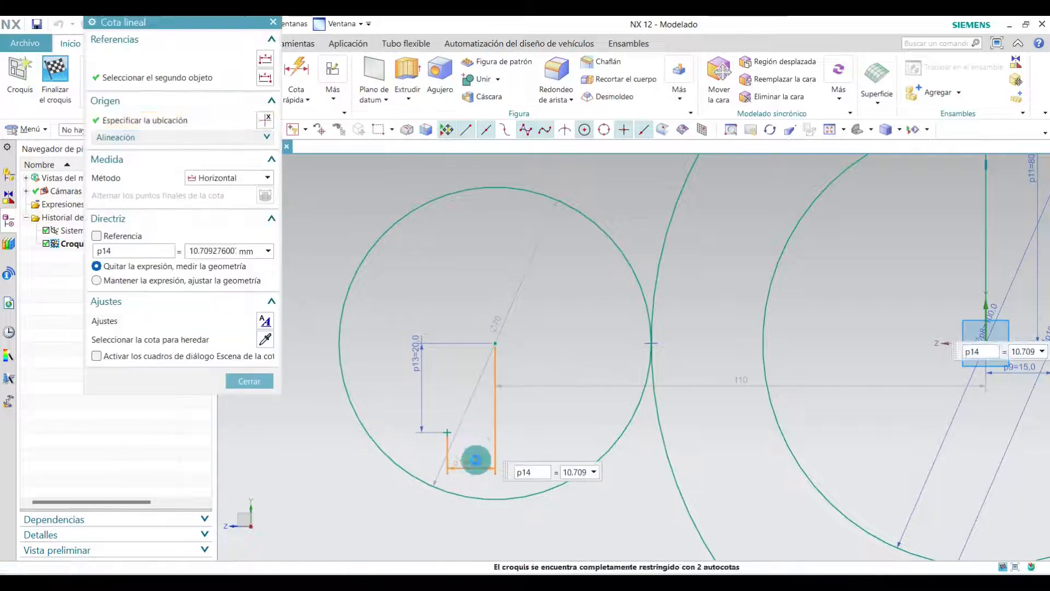
text(10)
key(Return)
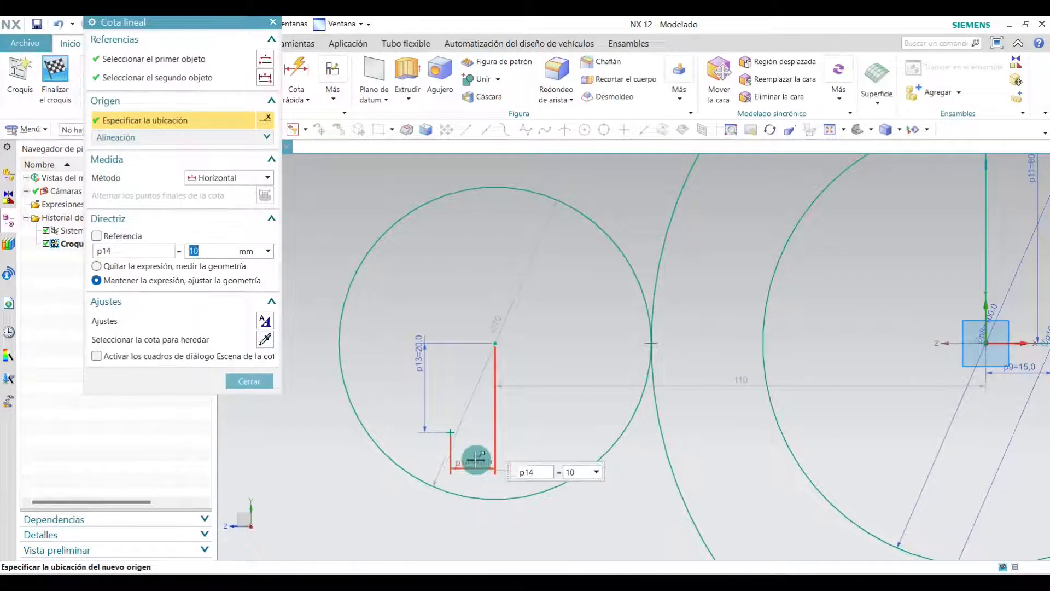
click(255, 382)
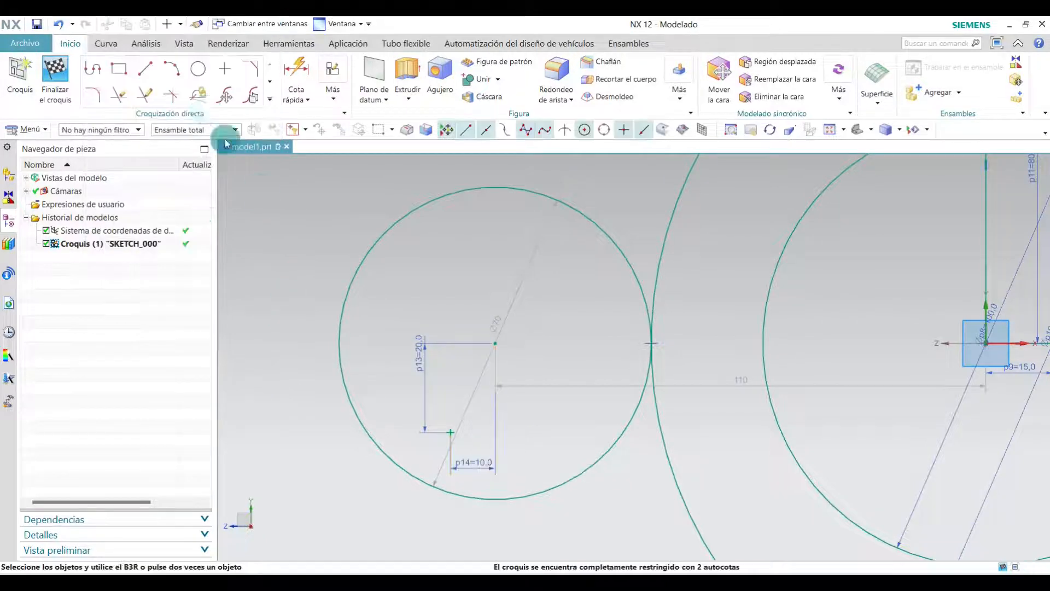
- Sketch a circle centred on the new point and tangent to the outside of the 100 mm circle
click(197, 70)
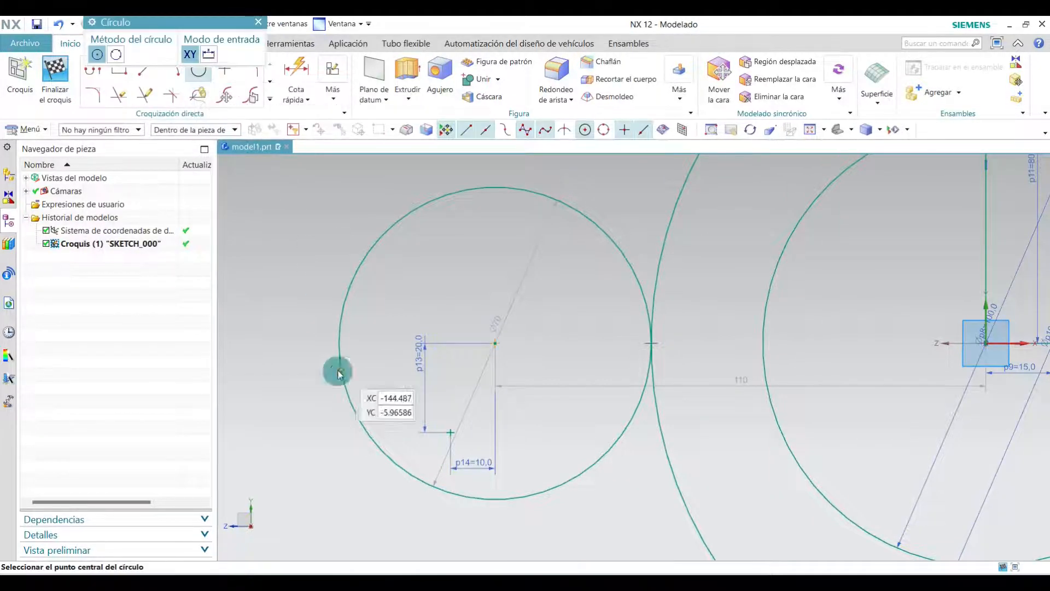
click(450, 431)
scroll(450, 432, up, 2)
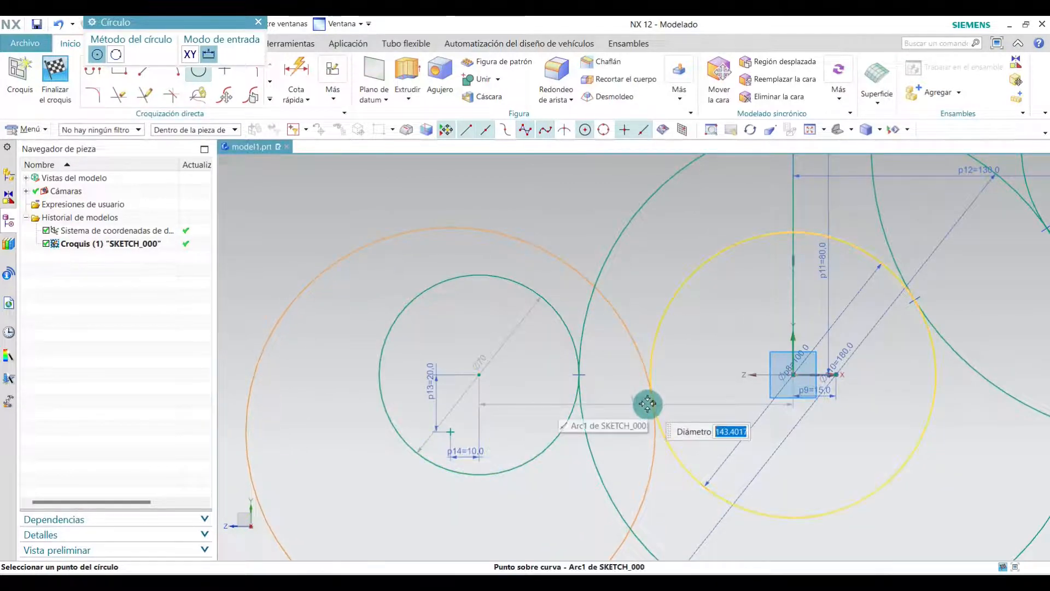
click(646, 403)
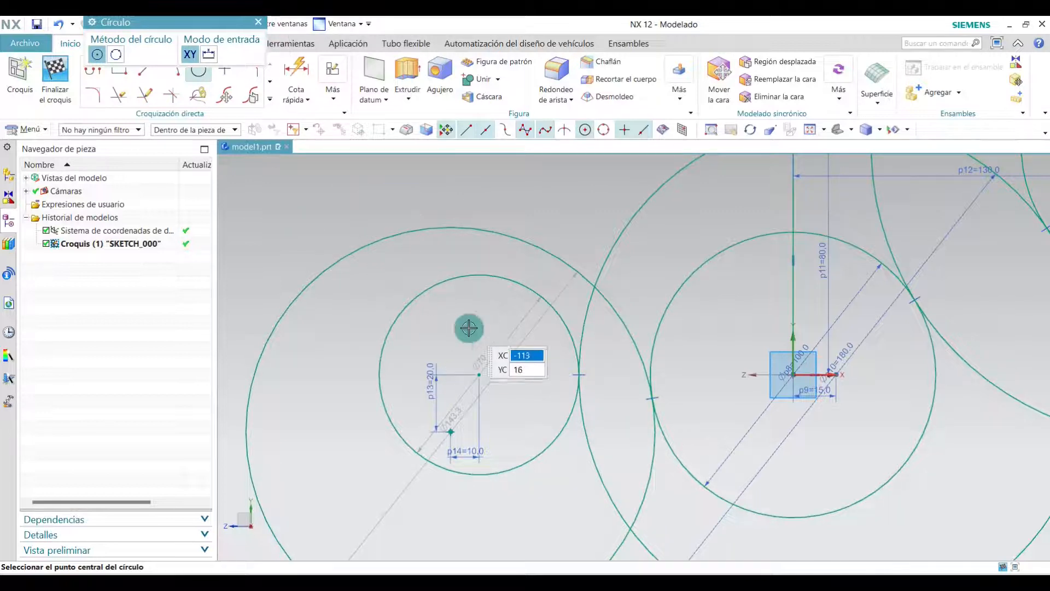
scroll(465, 335, down, 2)
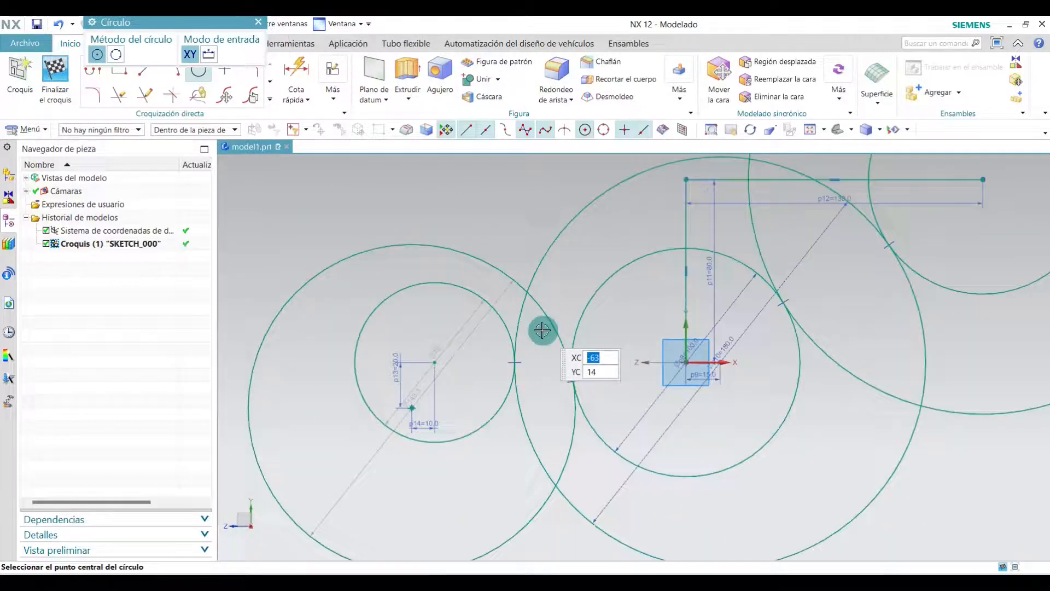
click(257, 23)
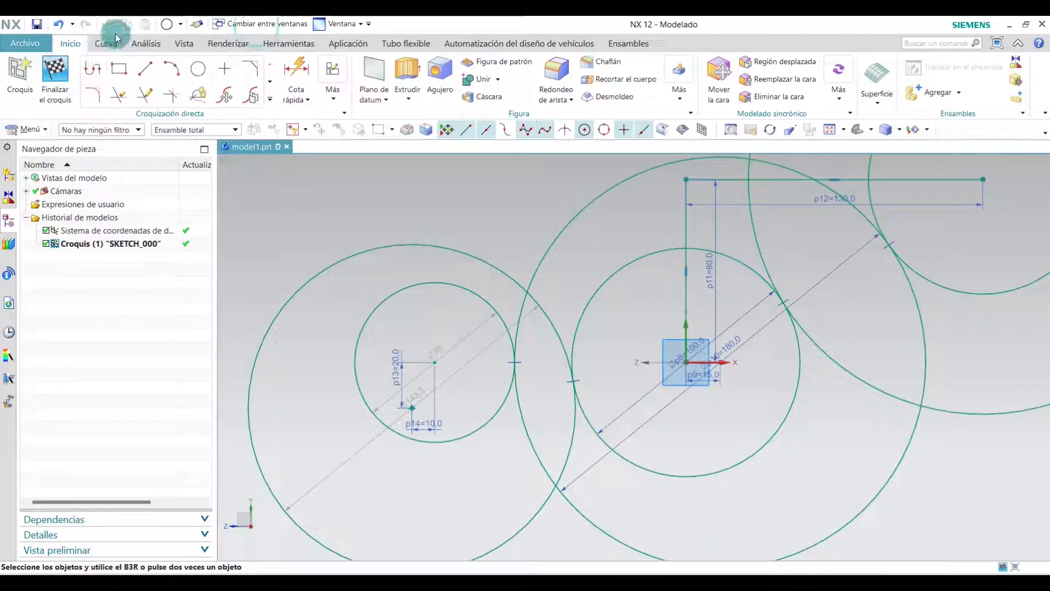
- Add an 8 mm radius fillet between the upper right parts of the two leftmost circles
click(91, 94)
scroll(519, 361, up, 2)
scroll(519, 361, up, 1)
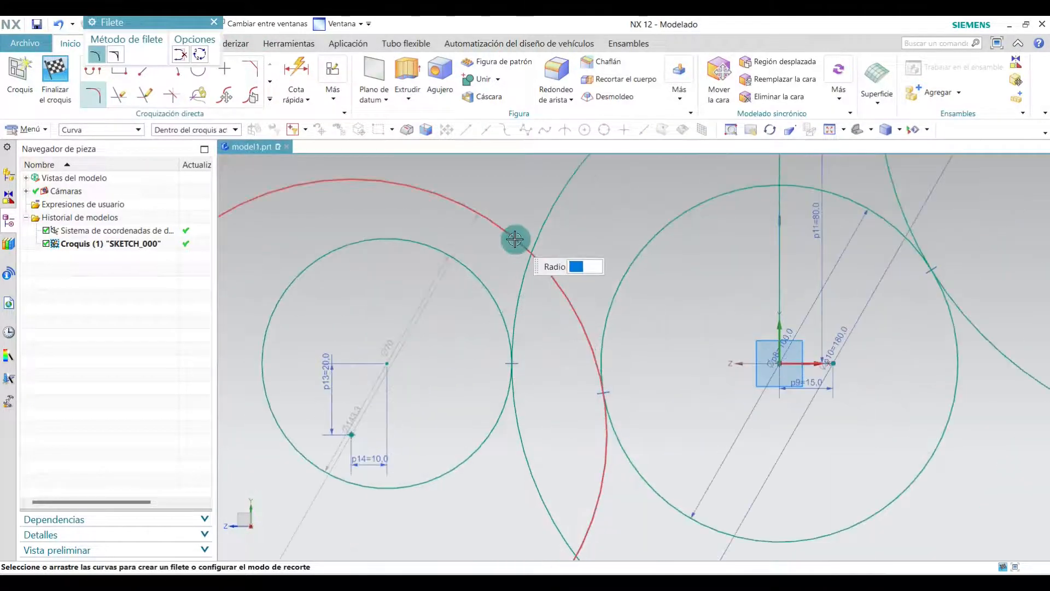
click(514, 237)
click(463, 271)
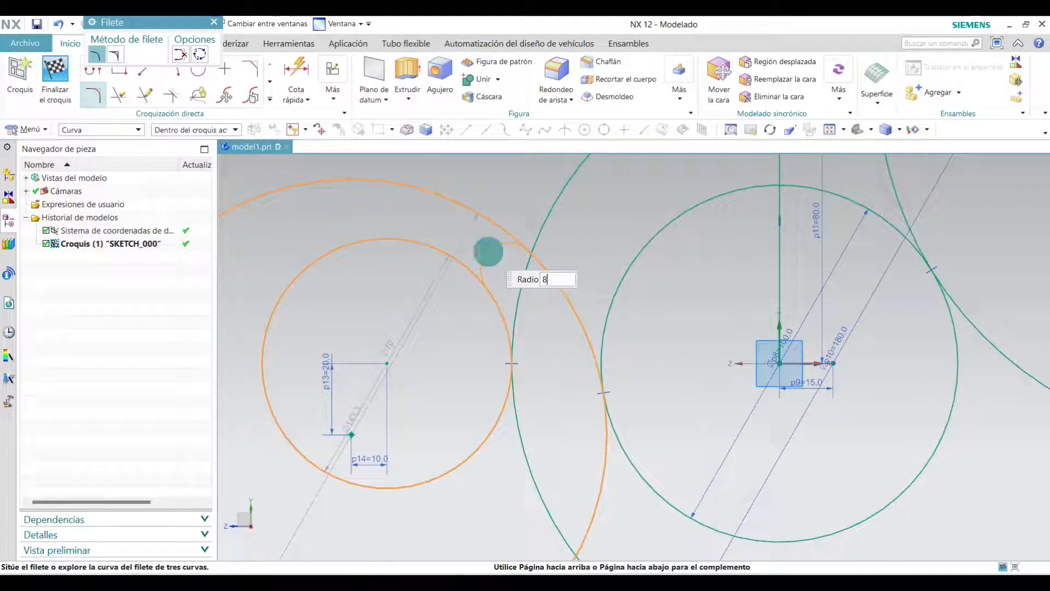
click(489, 251)
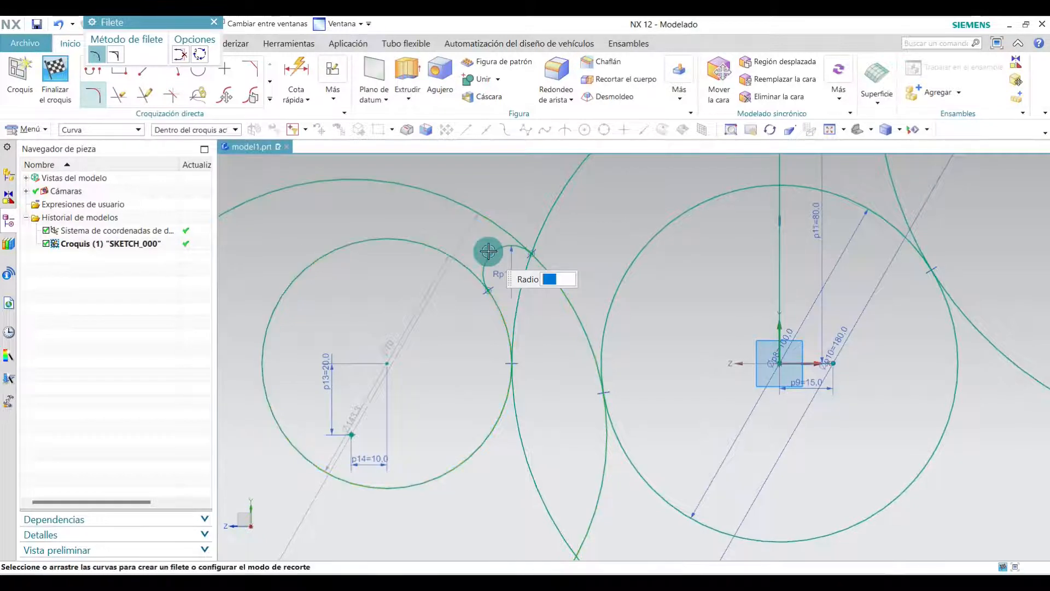
click(214, 22)
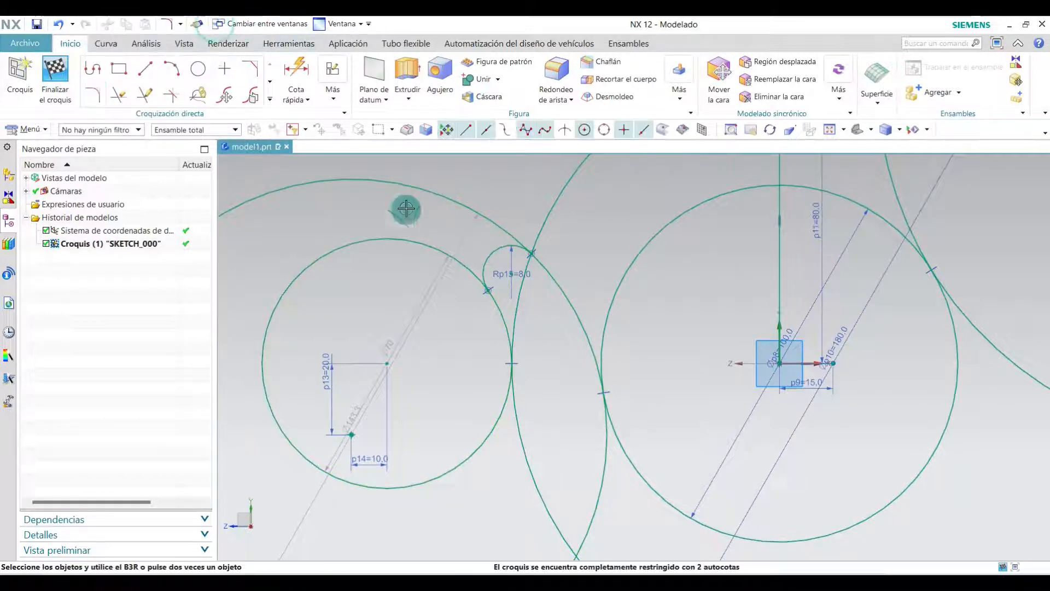
- Examine the overall arrangement of circles, locating lines and the fillet across the whole sketch
scroll(475, 260, down, 4)
scroll(489, 318, down, 2)
scroll(490, 349, up, 2)
scroll(498, 377, down, 3)
scroll(502, 379, up, 2)
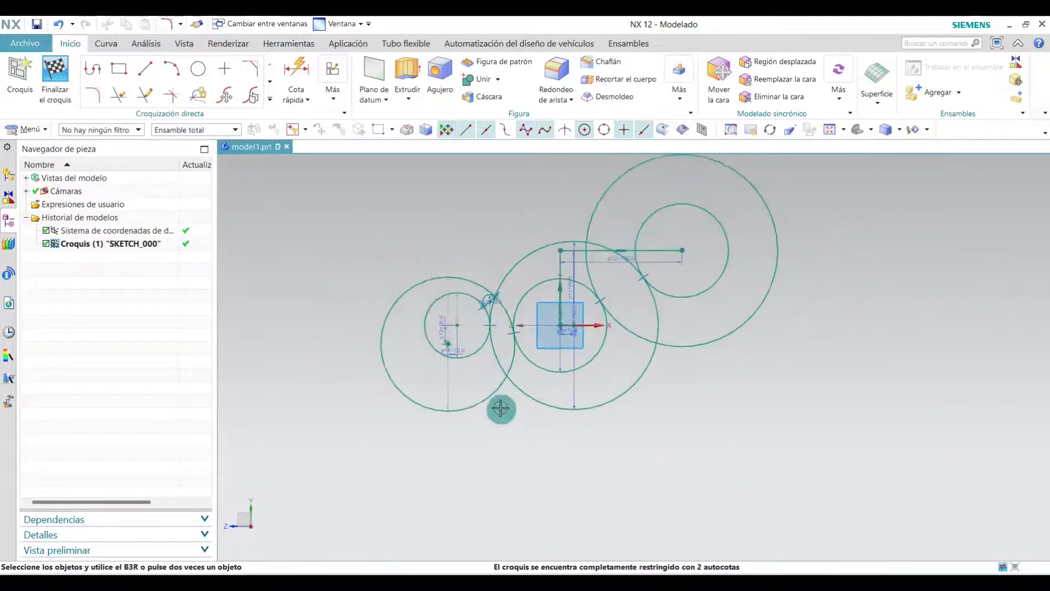
scroll(502, 408, down, 3)
scroll(565, 365, up, 2)
scroll(514, 342, up, 2)
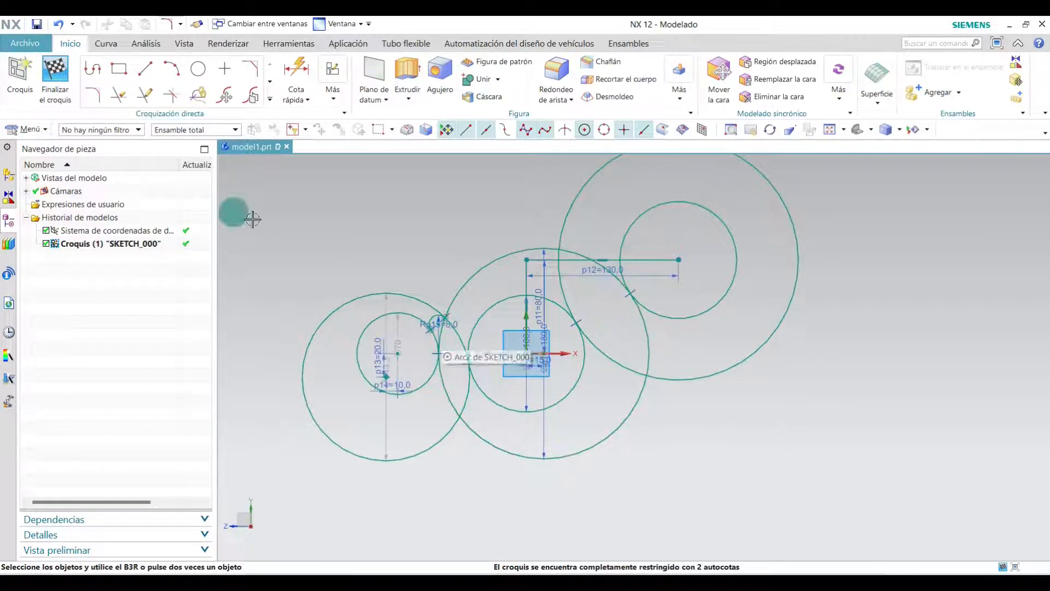
- Use Quick Trim to remove the outer arcs of the two leftmost circles and the upper arc of the 180 mm circle
click(121, 99)
scroll(469, 432, up, 2)
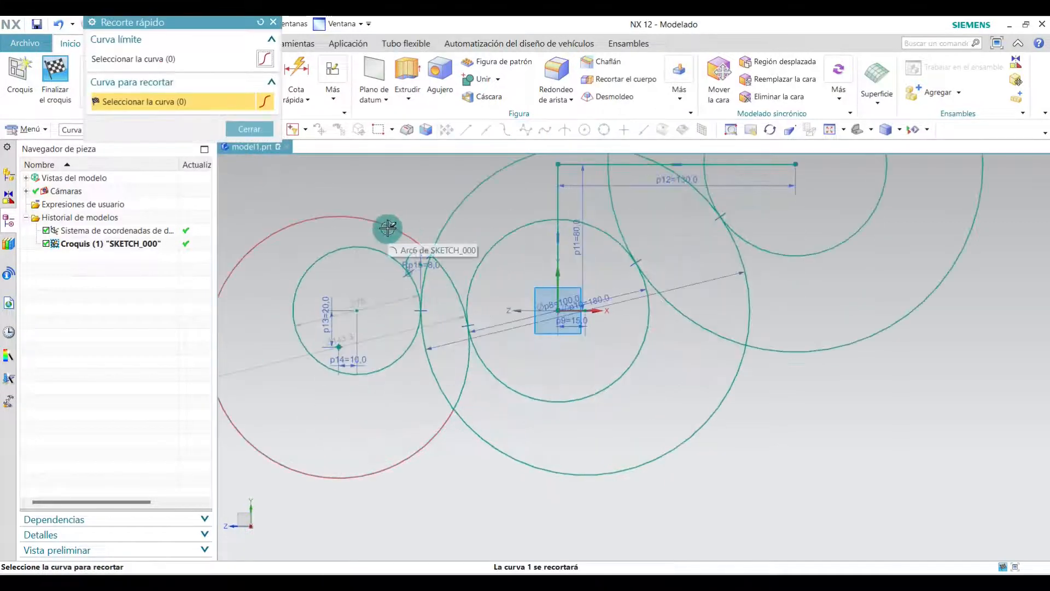
click(387, 228)
click(336, 250)
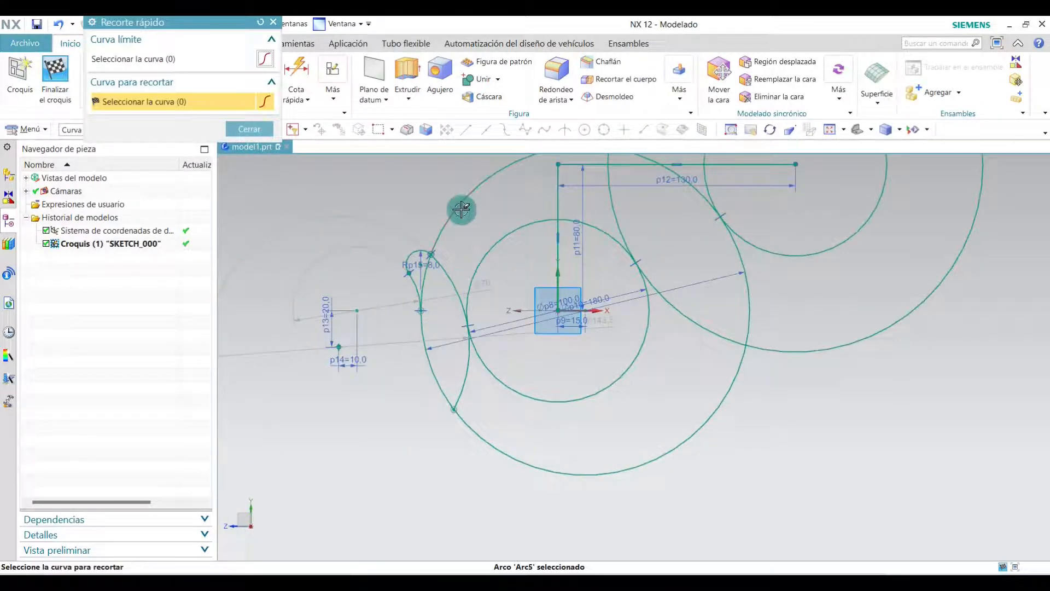
scroll(619, 211, down, 1)
scroll(581, 178, up, 3)
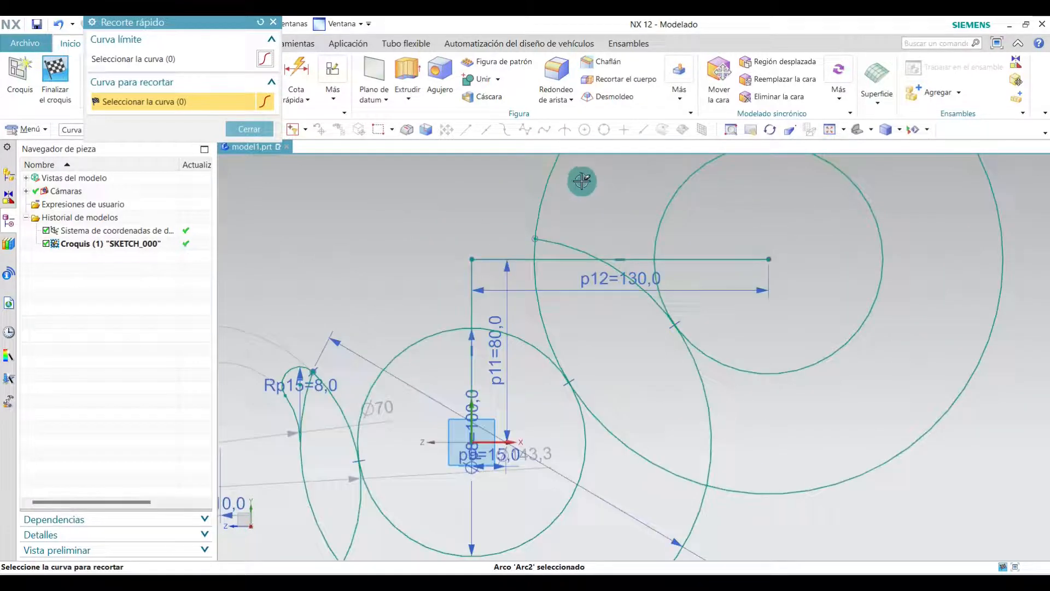
- Trim the outer arc of the largest right-hand circle and the left end of the 130 mm line
click(546, 176)
scroll(574, 234, up, 2)
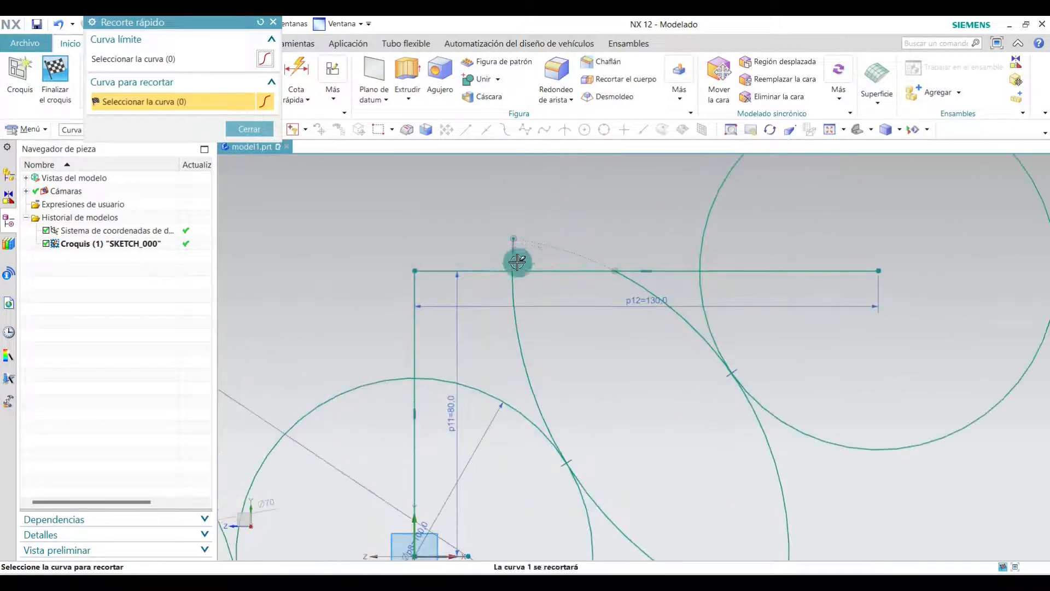
click(489, 268)
scroll(435, 251, down, 3)
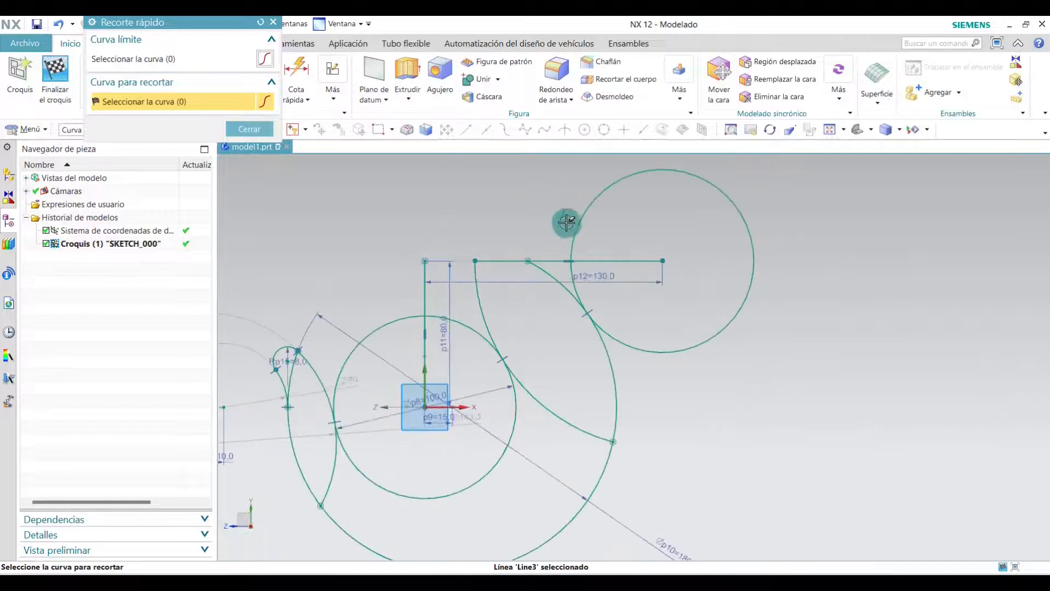
- Trim the small right-hand circle's outer arc, the 130 mm line's right end and the 180 mm arc crossing the hook's neck
click(588, 210)
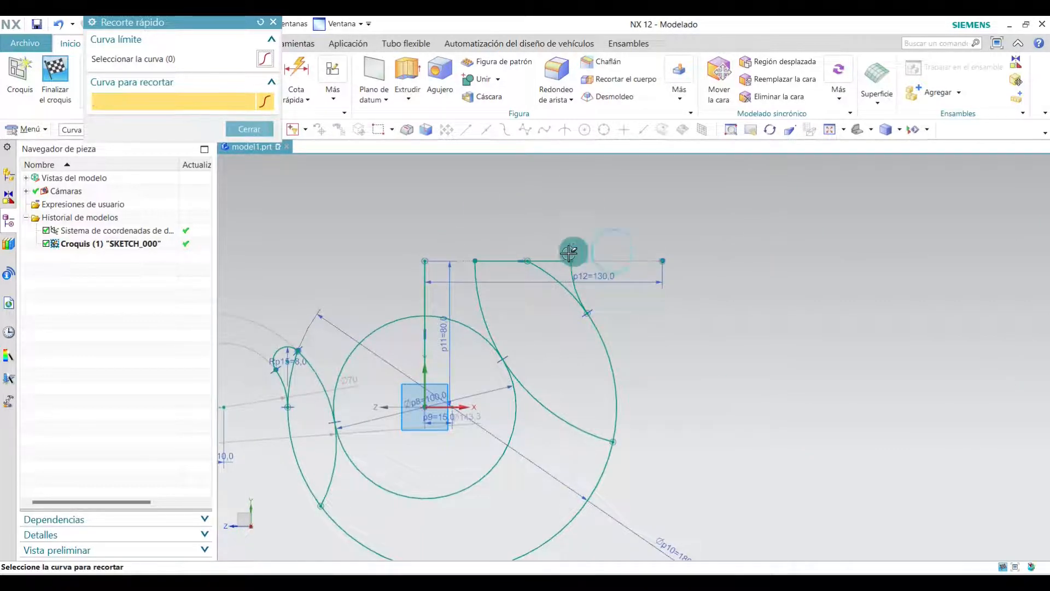
scroll(544, 255, up, 2)
click(535, 244)
scroll(600, 206, down, 3)
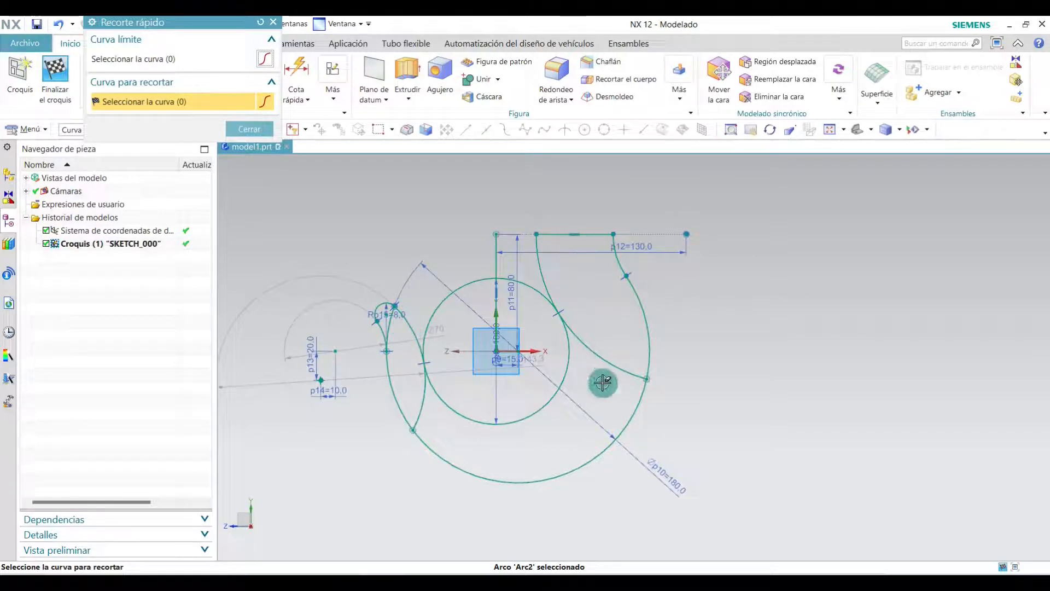
- Trim the left tangent arc below its contact with the 100 mm circle and the unwanted upper arc of the 180 mm circle
scroll(409, 356, up, 3)
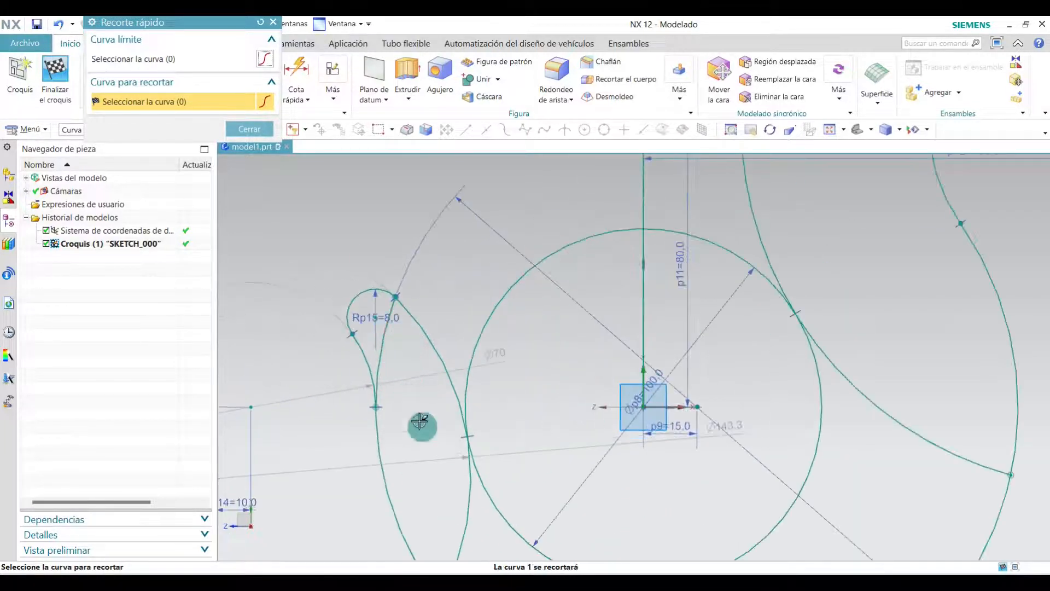
click(459, 484)
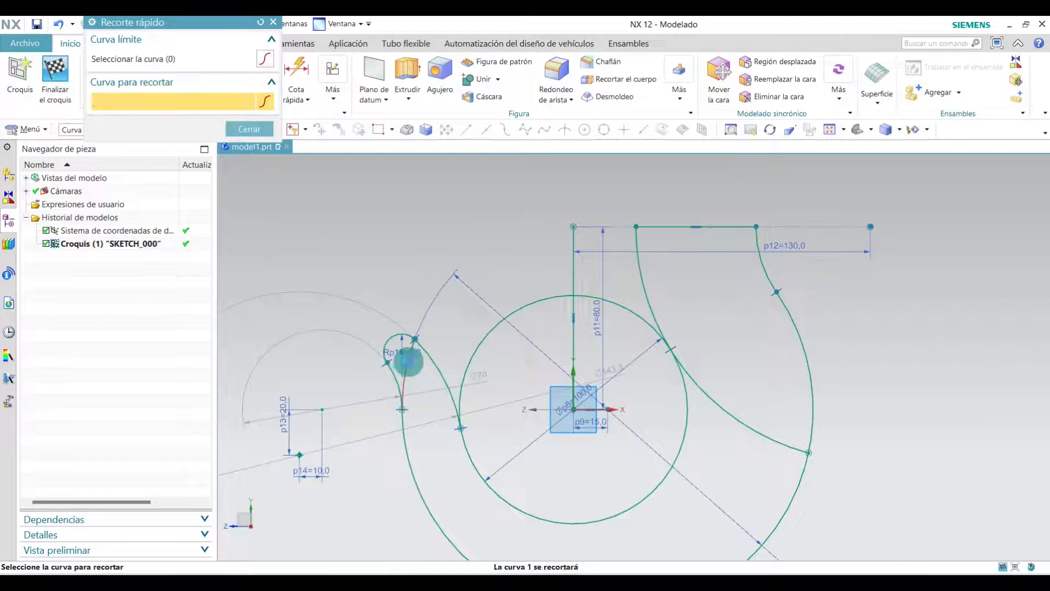
click(408, 361)
click(512, 322)
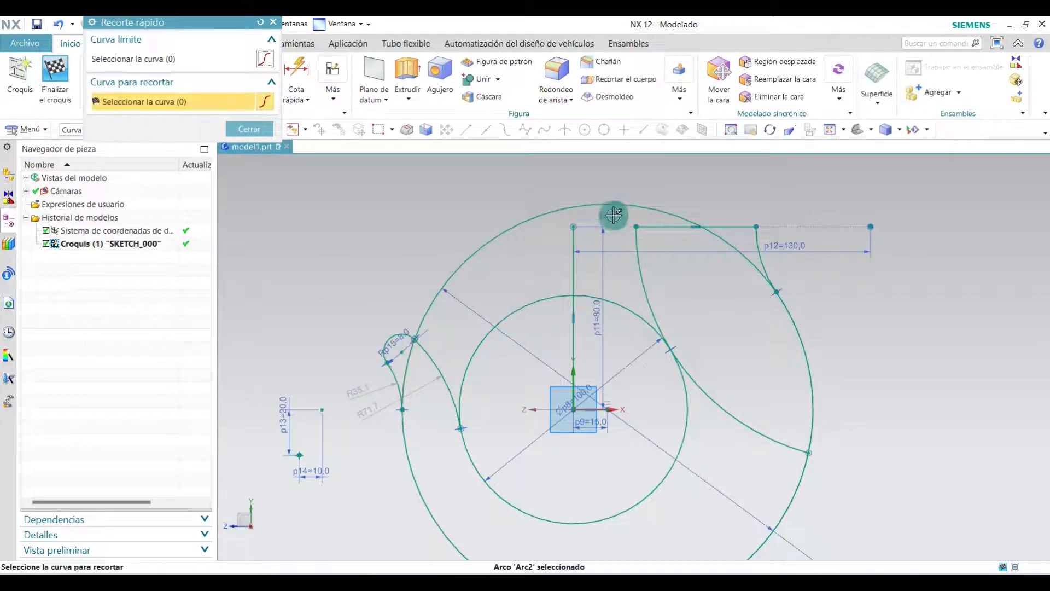
click(726, 238)
- Trim the arc crossing the hook's body, the upper arc of the 100 mm circle and the vertical 80 mm line
click(739, 418)
click(625, 311)
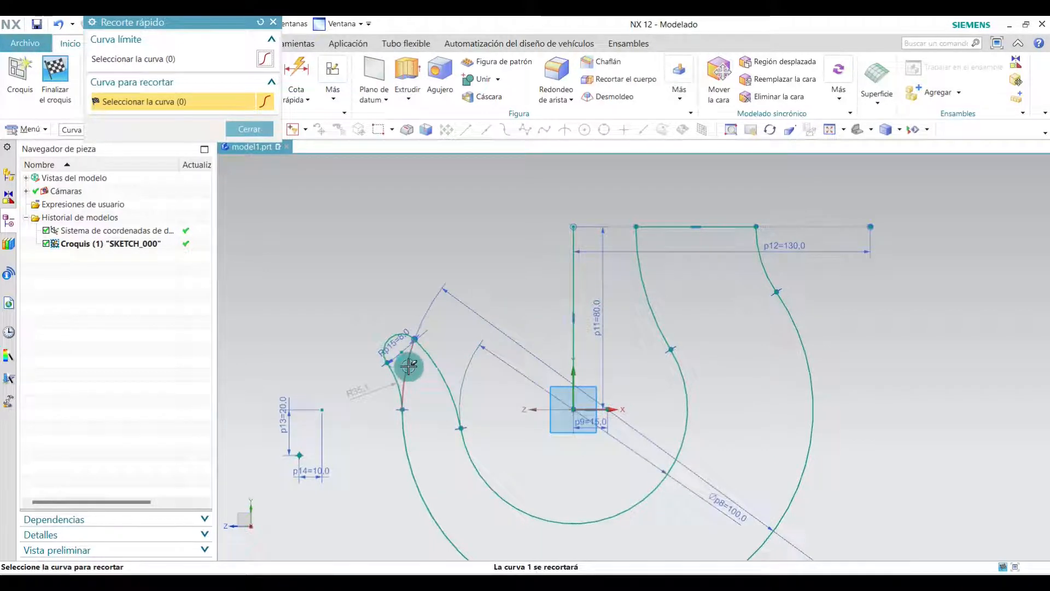
click(578, 275)
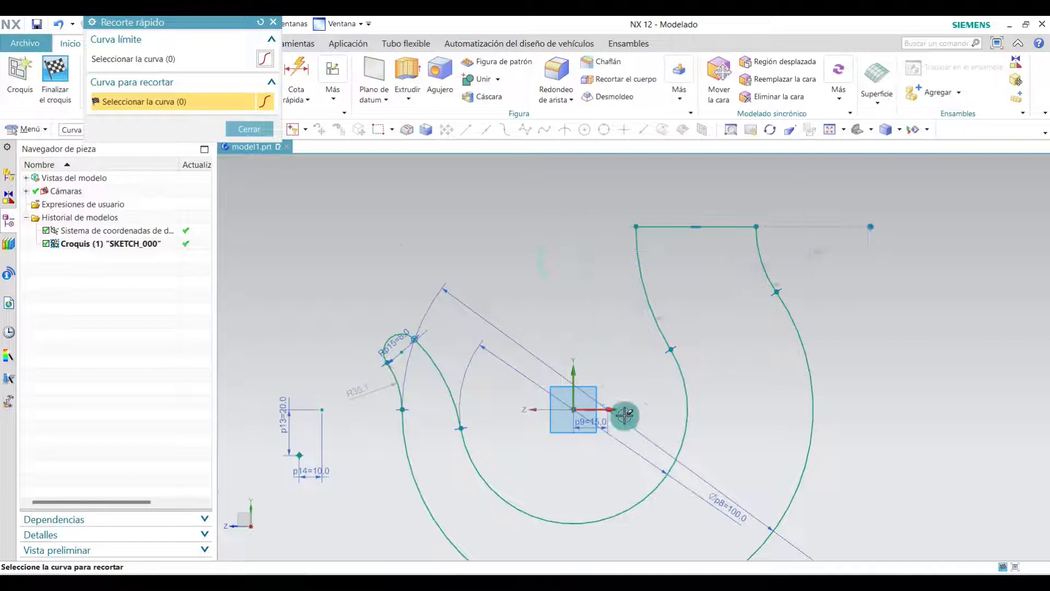
- Inspect the trimmed outline, close Quick Trim and finish the hook profile sketch
scroll(614, 375, up, 6)
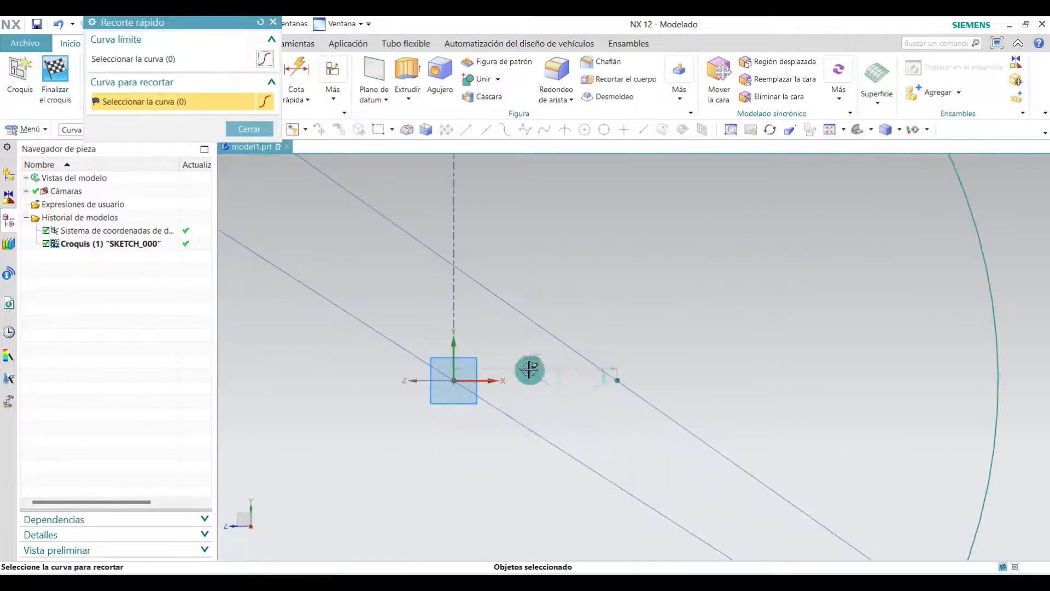
scroll(529, 383, down, 5)
scroll(543, 365, up, 2)
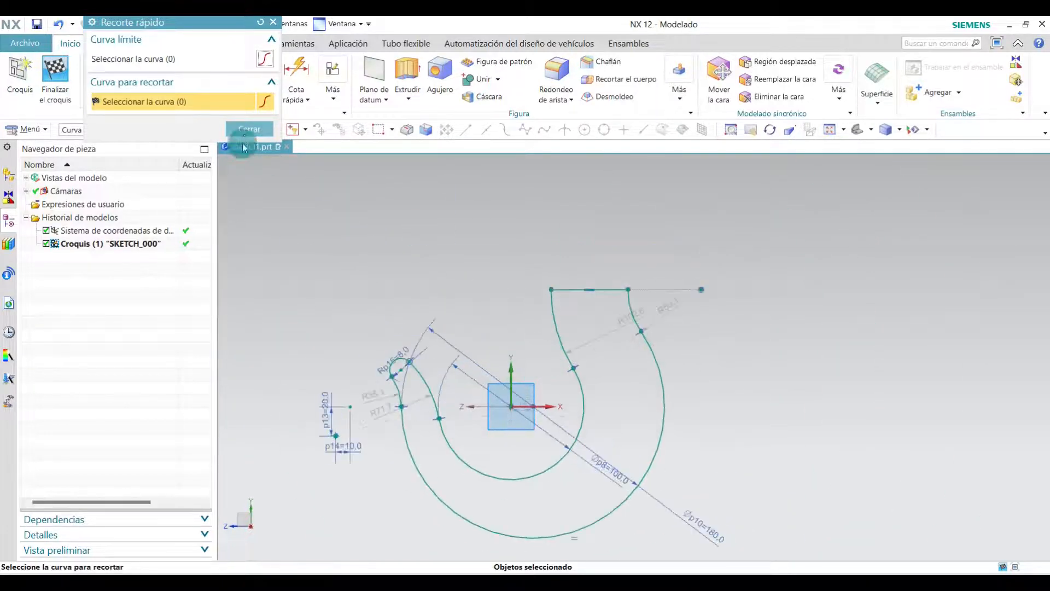
click(249, 129)
scroll(504, 333, down, 2)
click(55, 76)
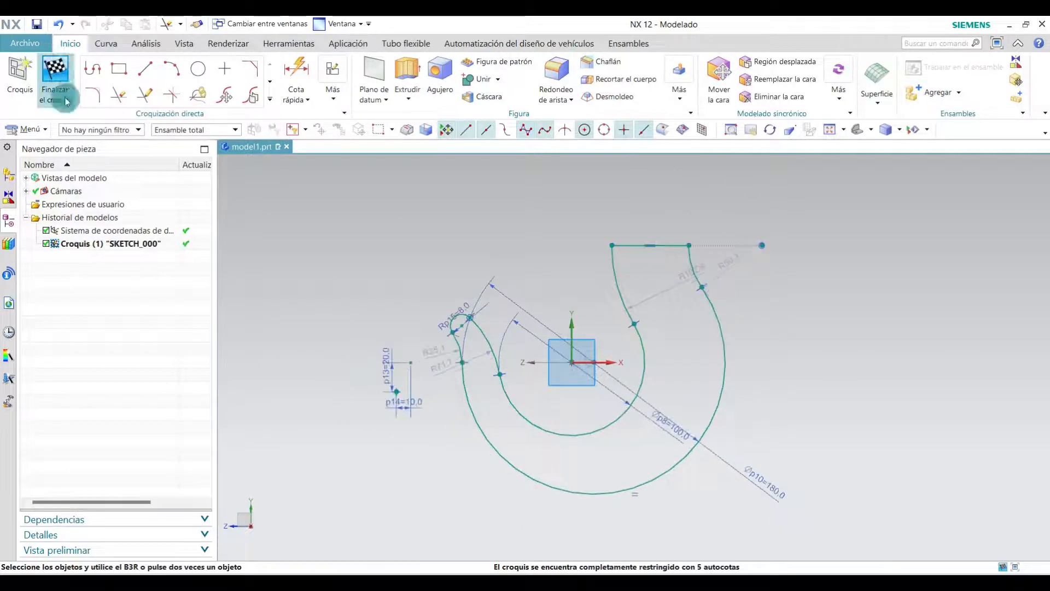
mouse_move(471, 239)
middle_down()
mouse_move(446, 263)
mouse_move(462, 345)
mouse_move(415, 302)
mouse_move(439, 361)
mouse_move(553, 277)
mouse_move(525, 286)
mouse_move(559, 261)
mouse_move(541, 256)
mouse_move(537, 265)
mouse_move(677, 279)
mouse_move(492, 327)
mouse_move(556, 295)
middle_up()
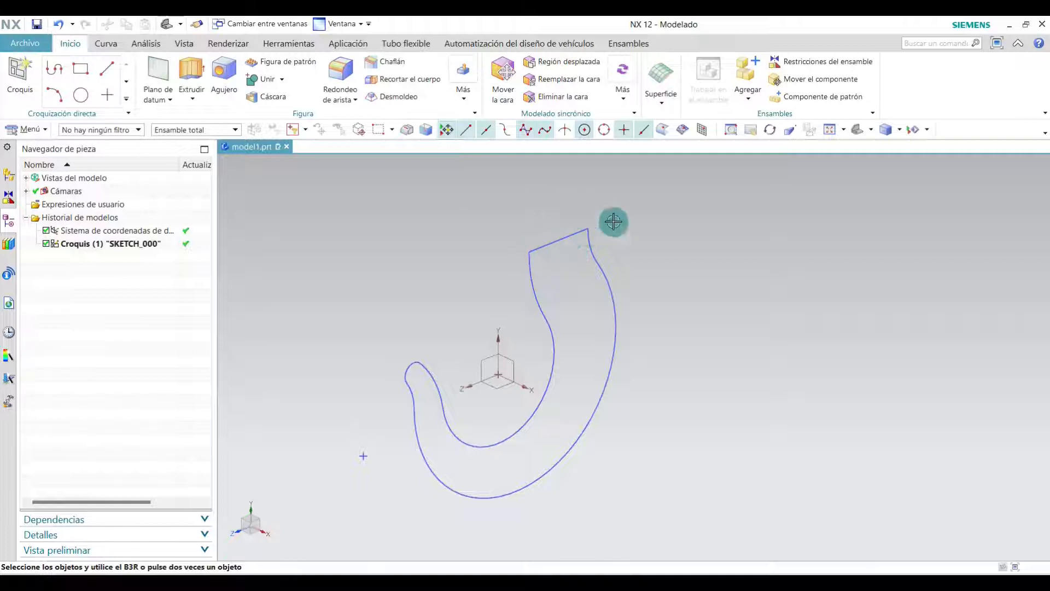
- Set up an inferred datum plane offset 80 mm from the XZ plane of the datum coordinate system
click(166, 82)
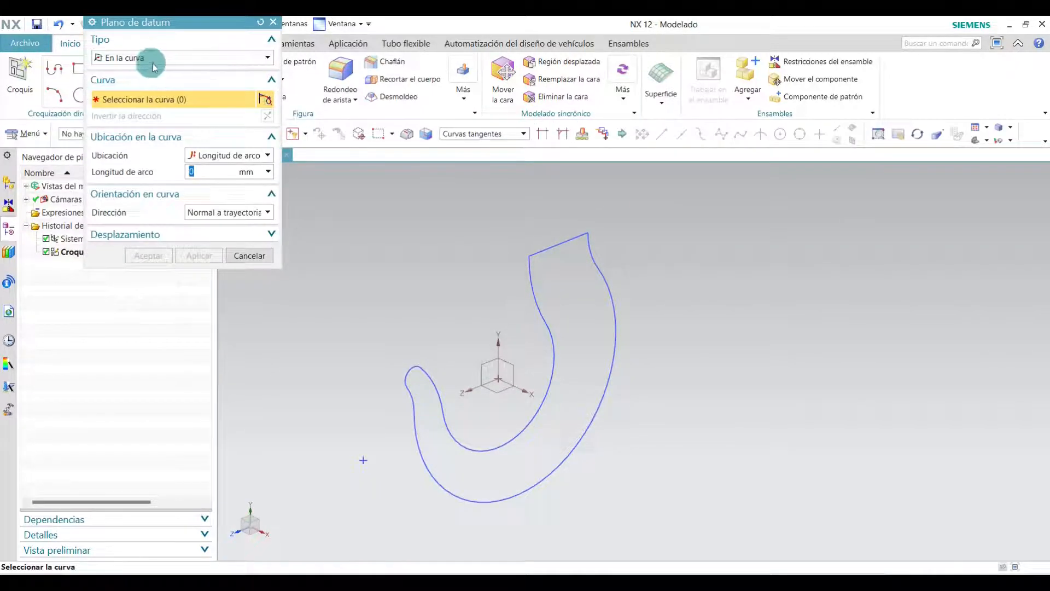
click(163, 57)
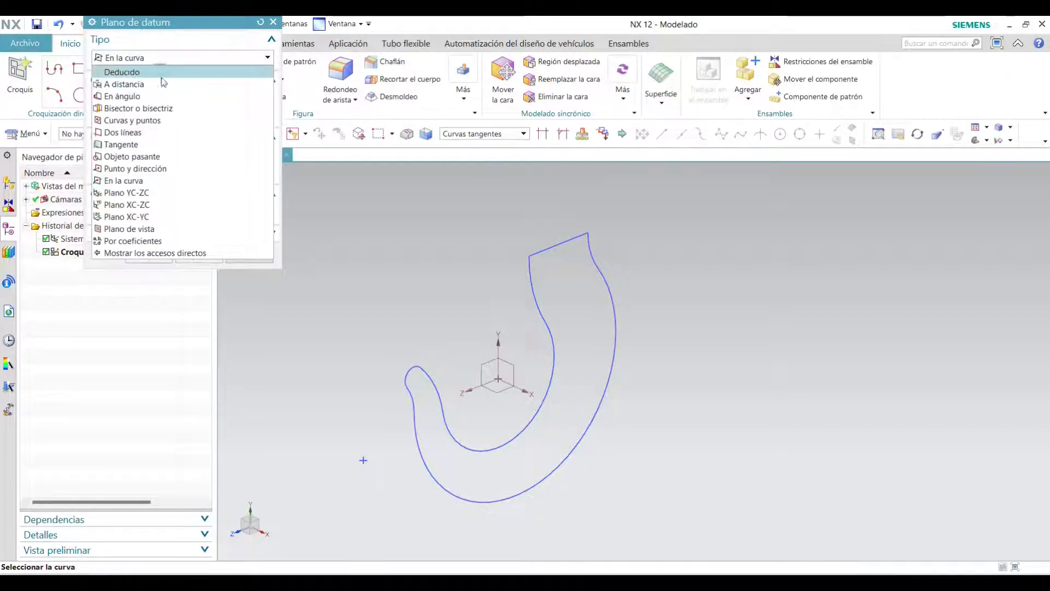
click(126, 71)
scroll(527, 397, up, 3)
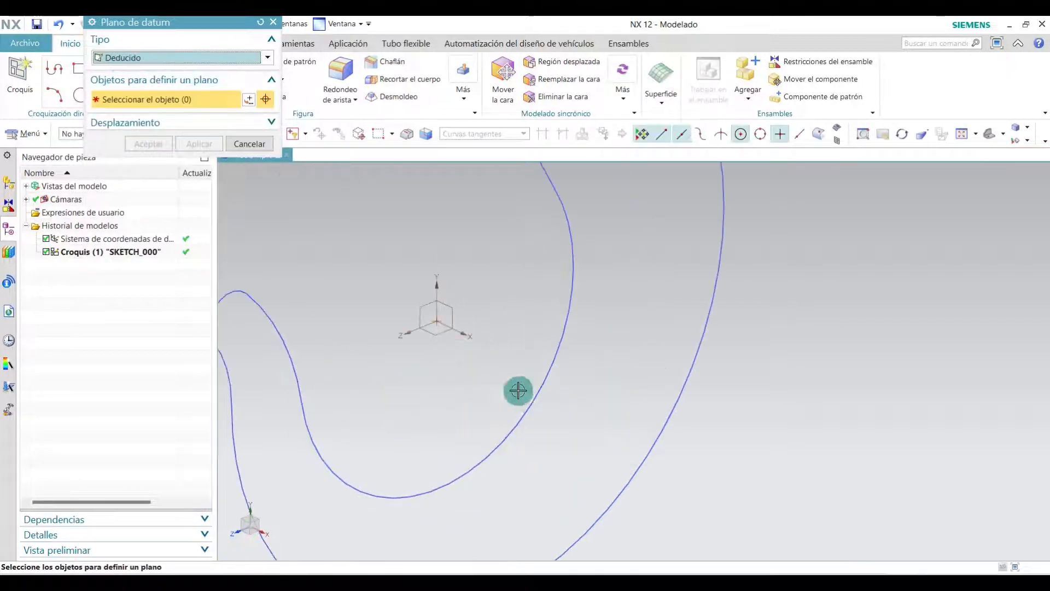
click(438, 333)
scroll(455, 362, down, 3)
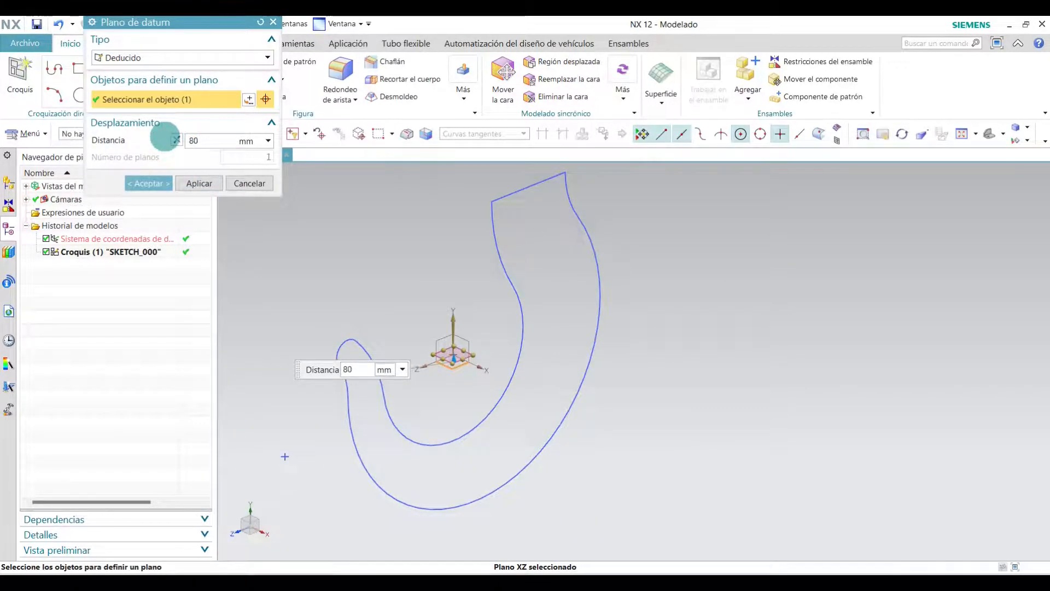
click(166, 140)
scroll(392, 312, up, 5)
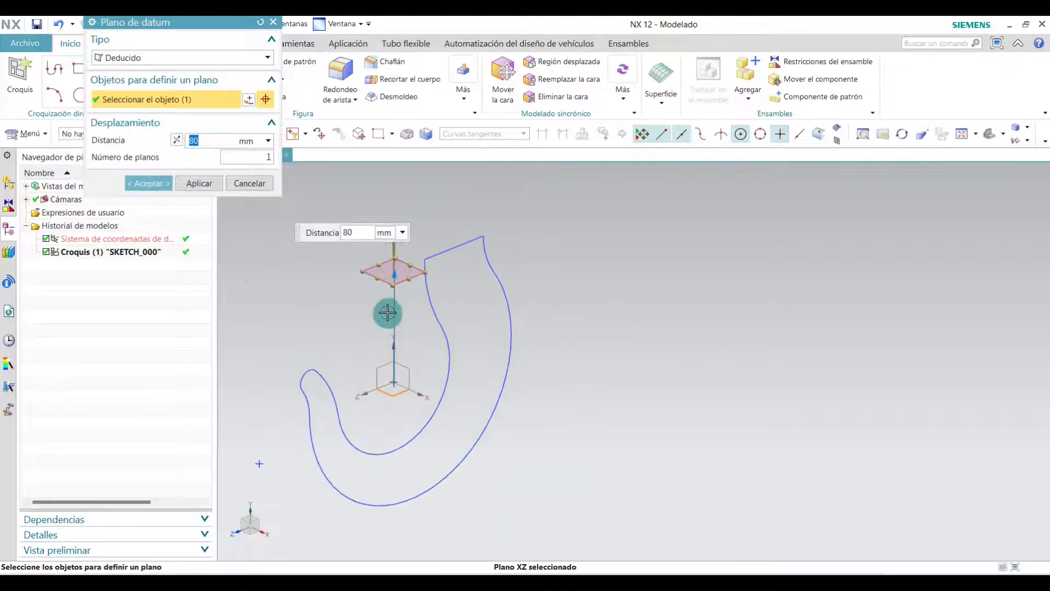
- Resize the offset datum plane so it spans the hook's upper line, and create it
drag(388, 267, 535, 229)
drag(318, 295, 385, 272)
drag(618, 181, 554, 204)
click(157, 185)
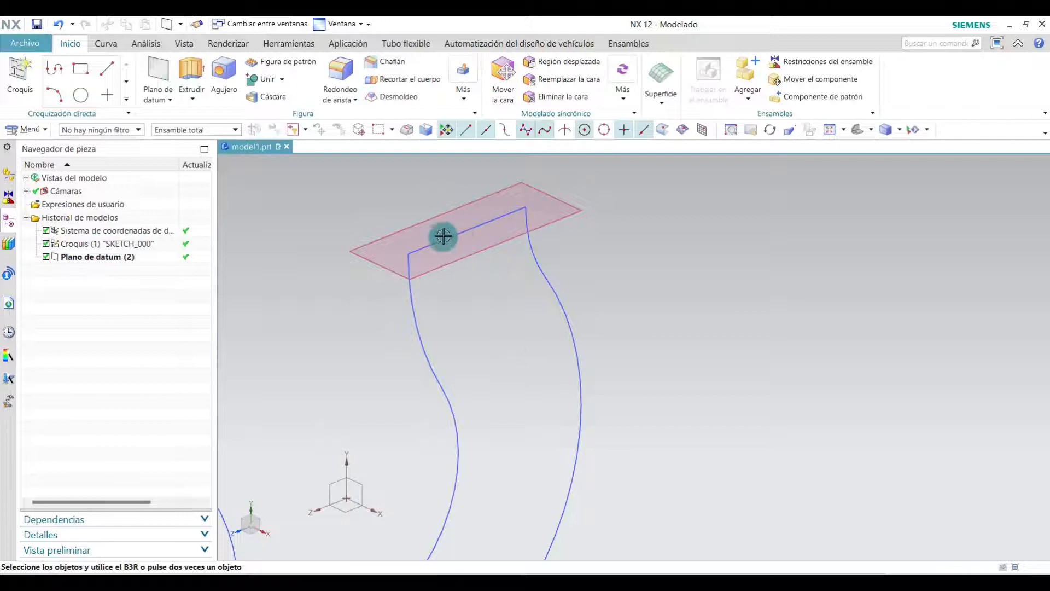
- Reopen the hook profile sketch, delete the horizontal line closing its upper end and finish the sketch
double_click(125, 244)
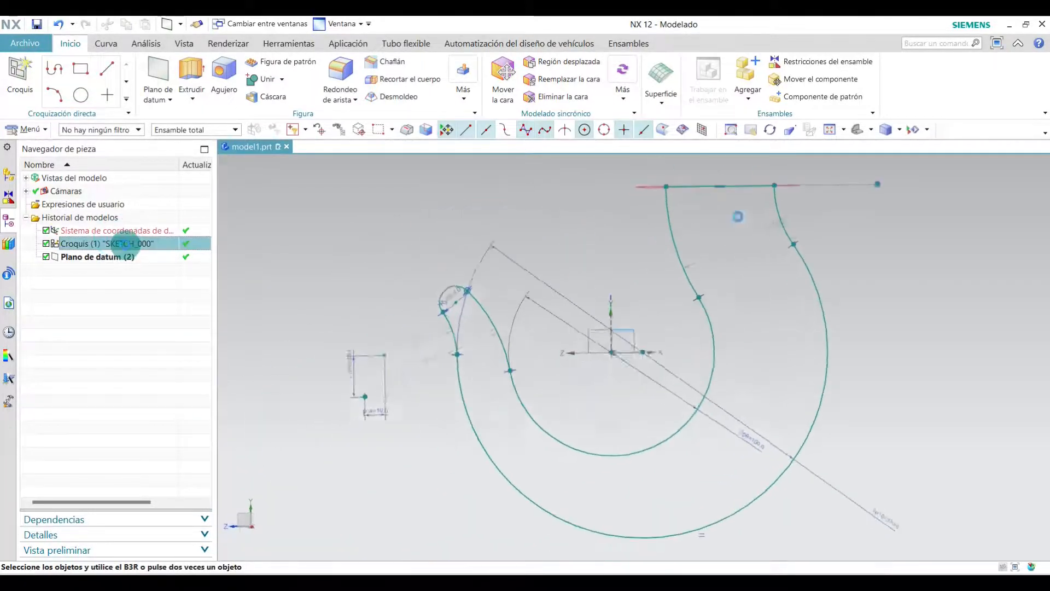
right_click(753, 180)
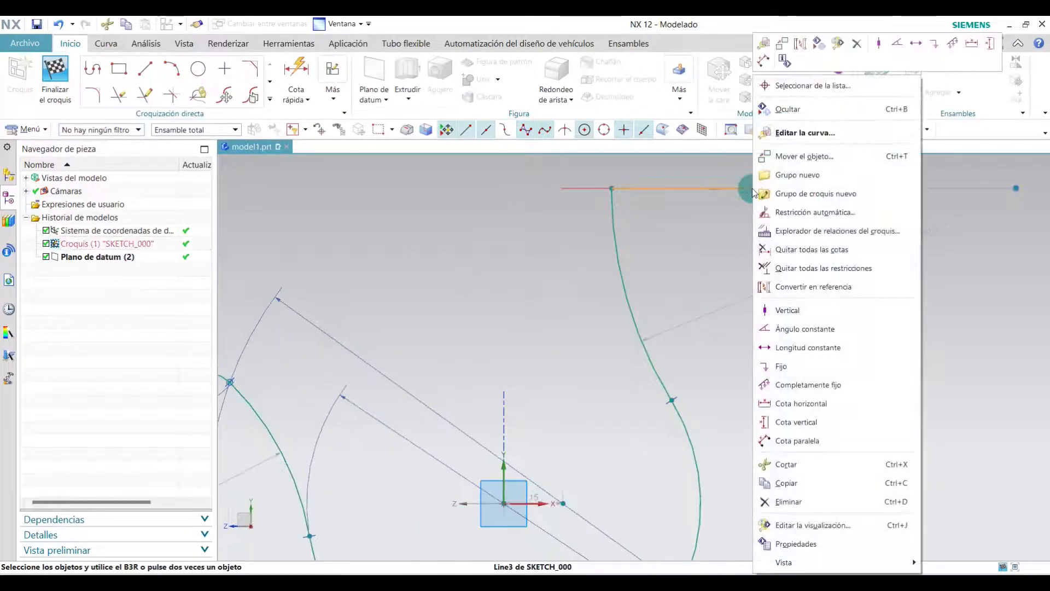
click(788, 502)
click(55, 82)
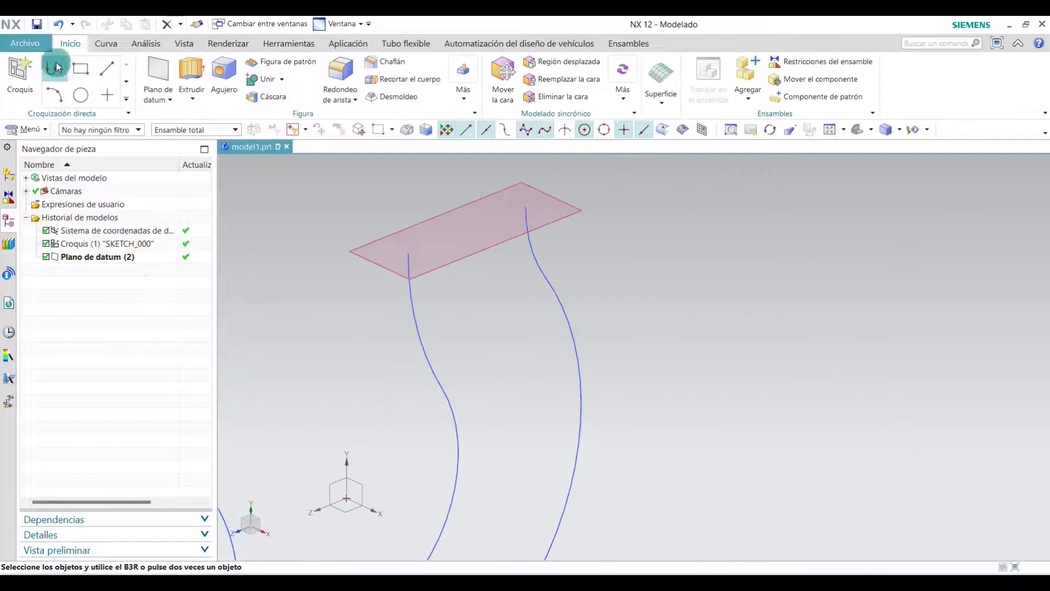
- Create a new sketch on the datum plane at the hook's upper end
click(20, 72)
click(471, 205)
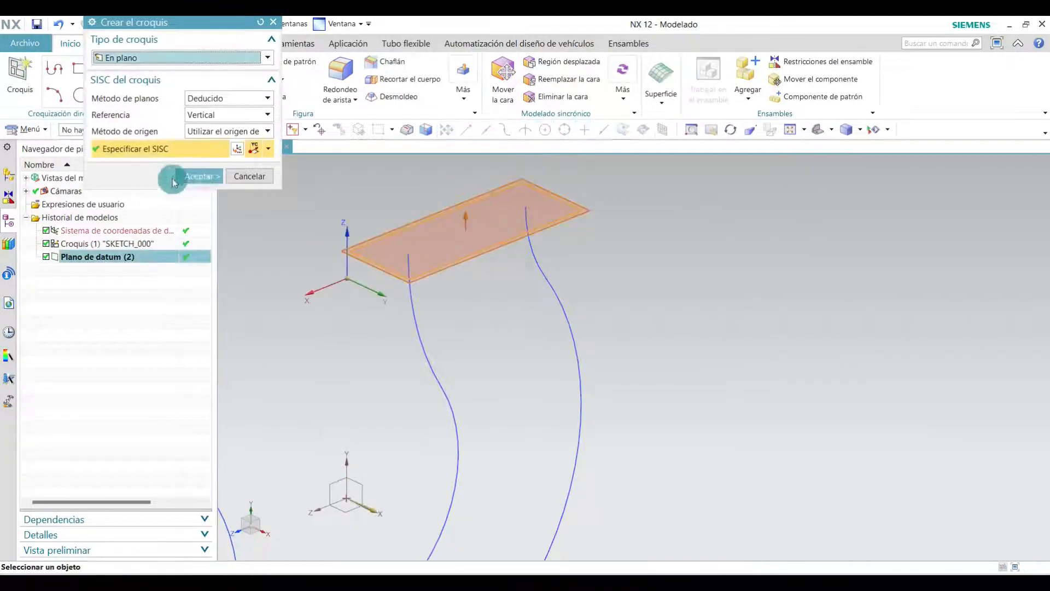
click(198, 176)
mouse_move(569, 335)
middle_down()
mouse_move(527, 256)
mouse_move(438, 291)
middle_up()
scroll(485, 392, down, 2)
scroll(577, 249, up, 3)
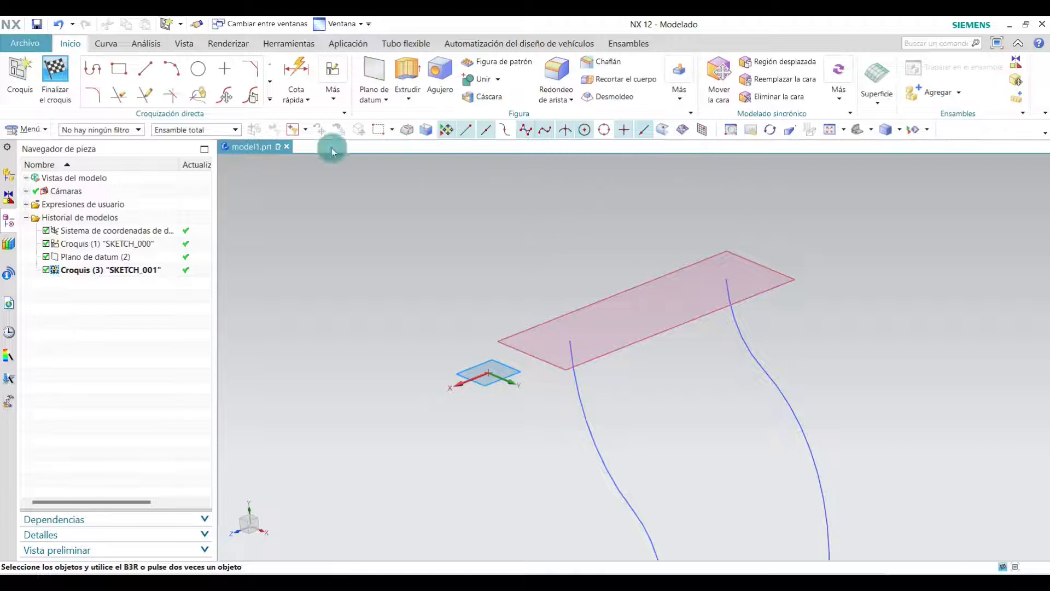
- Draw a line joining the two upper endpoints of the hook profile on the new sketch plane
click(160, 80)
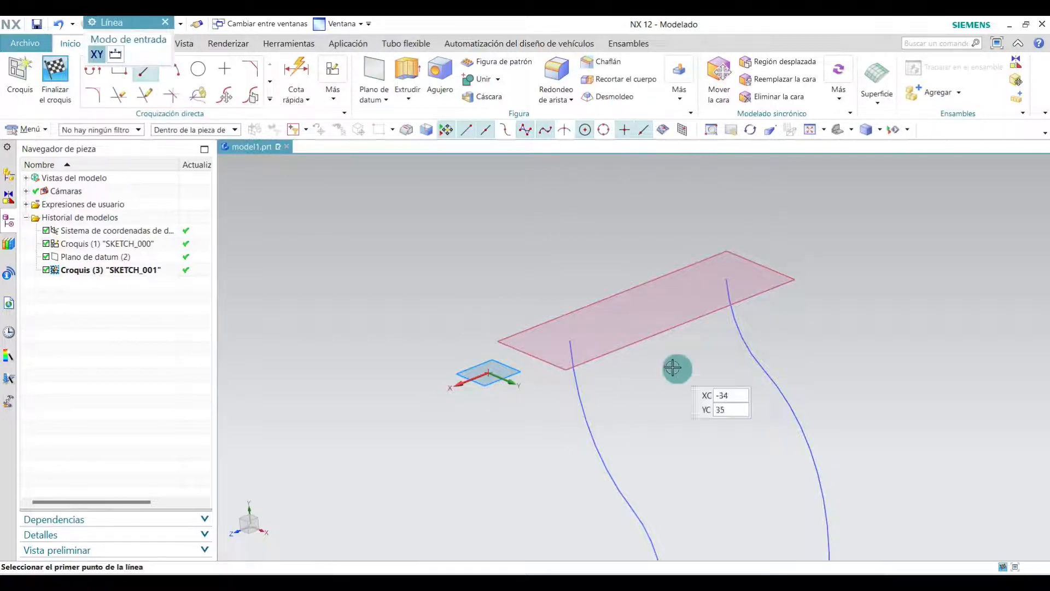
scroll(677, 368, up, 5)
click(442, 311)
scroll(434, 317, down, 4)
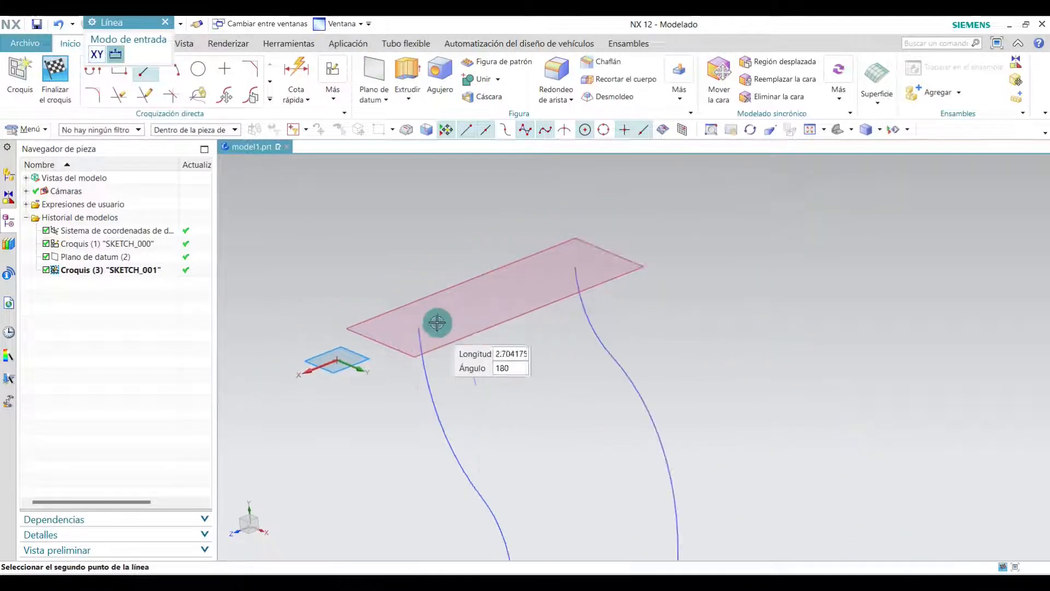
click(570, 267)
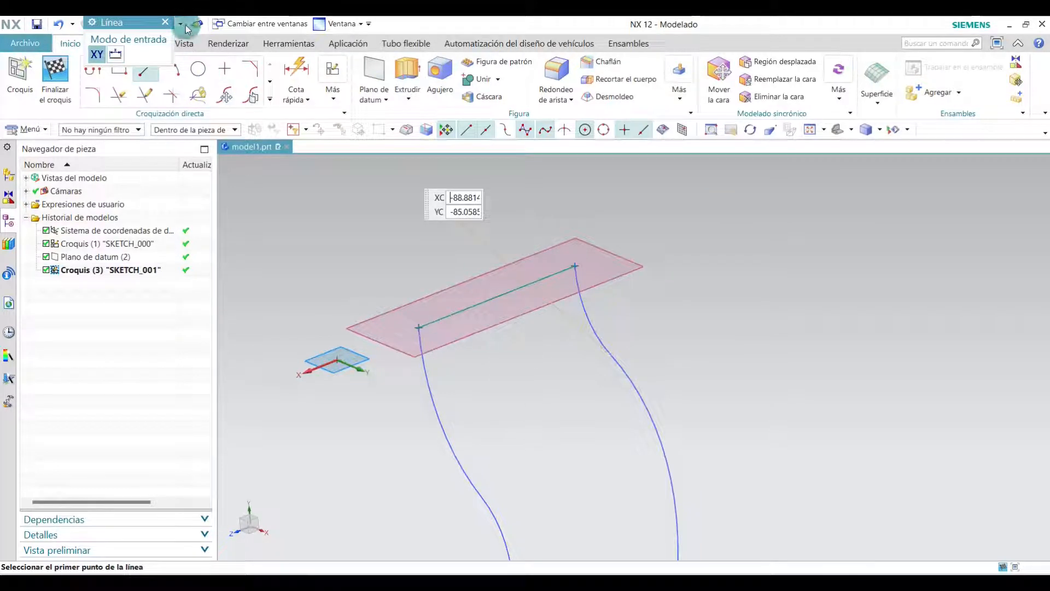
click(165, 23)
- Draw a circle centred on the connecting line's midpoint and passing through the hook profile's upper endpoint
click(198, 68)
scroll(492, 306, up, 2)
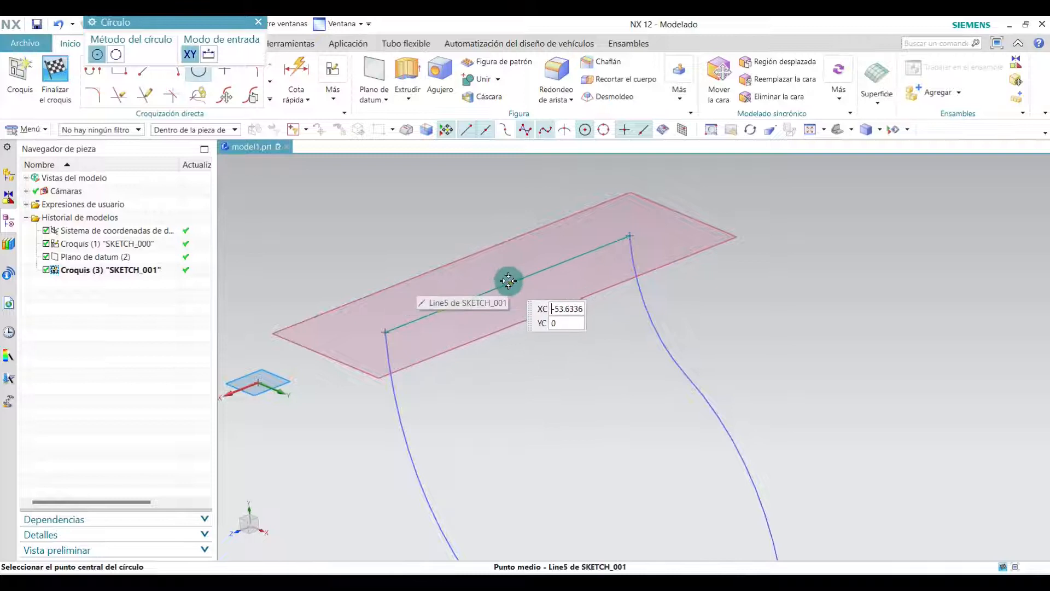
scroll(497, 284, up, 3)
scroll(496, 285, up, 1)
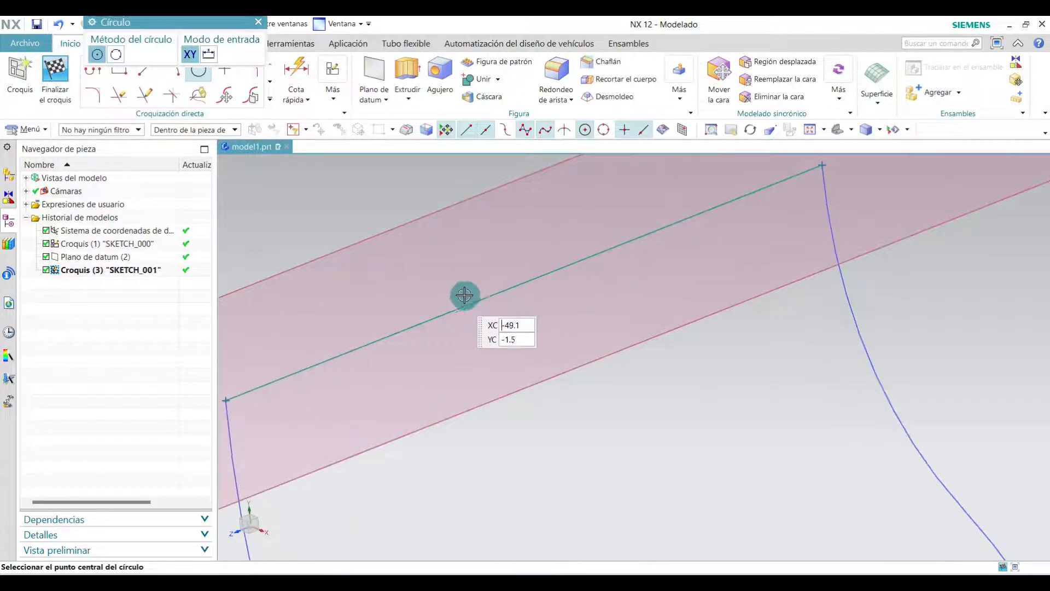
click(525, 281)
scroll(525, 282, down, 3)
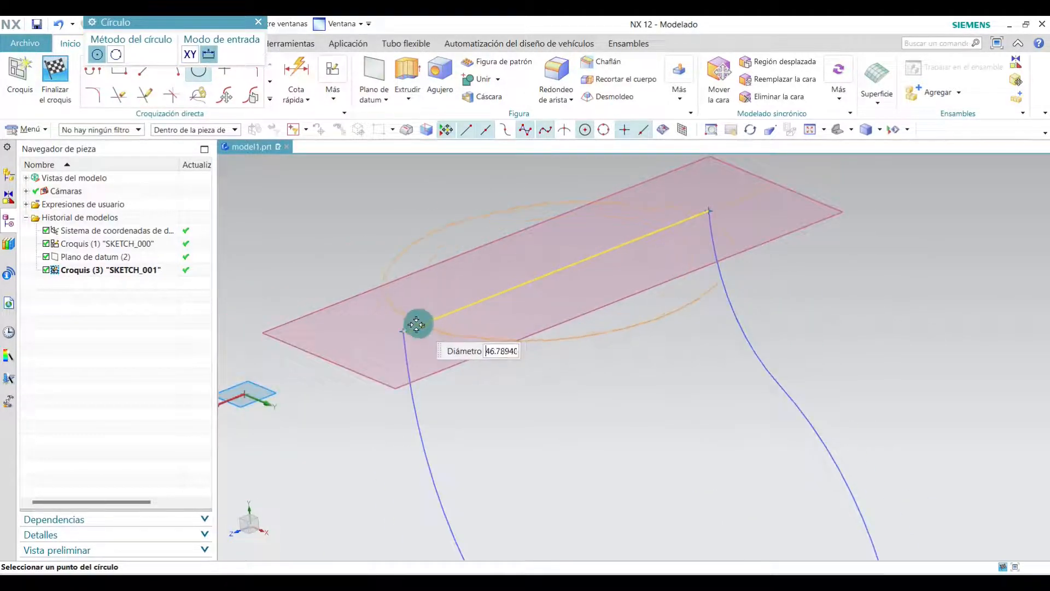
click(405, 331)
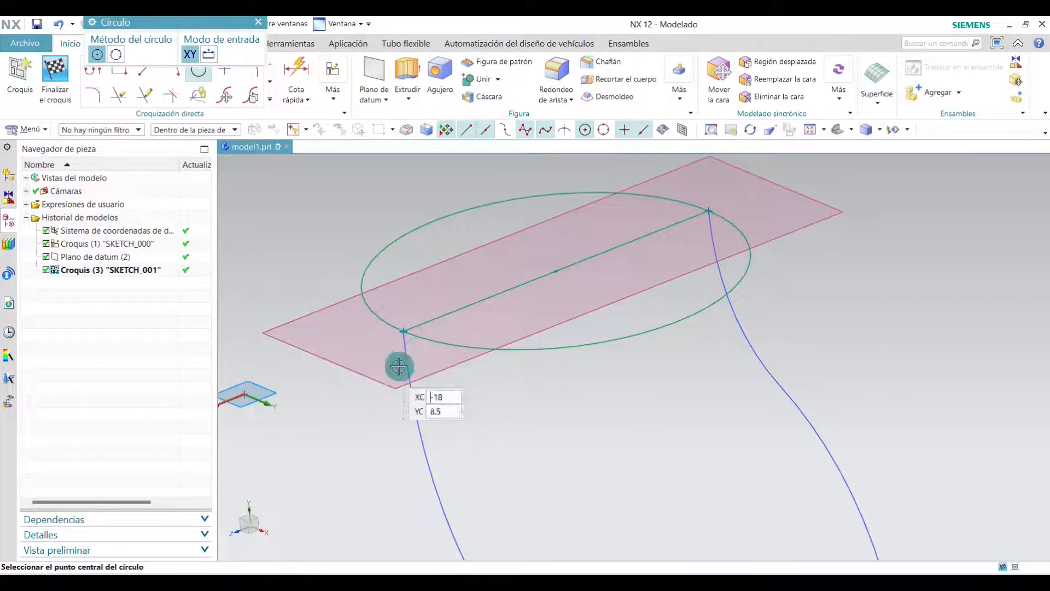
click(258, 22)
- Delete the connecting line inside the circle and finish the circle sketch
click(550, 280)
right_click(534, 279)
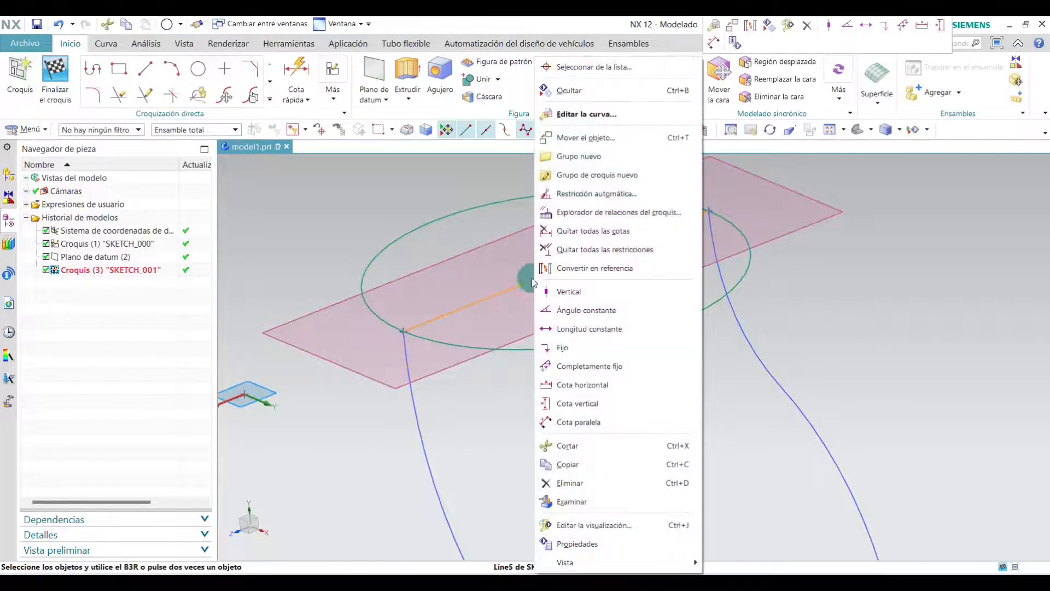
click(553, 481)
scroll(486, 279, down, 3)
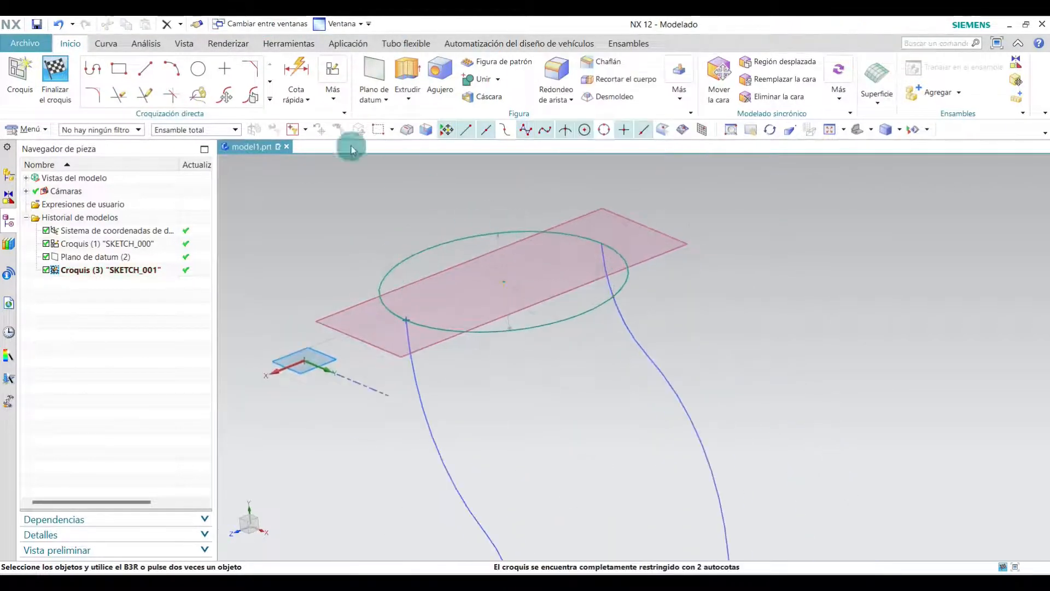
click(55, 76)
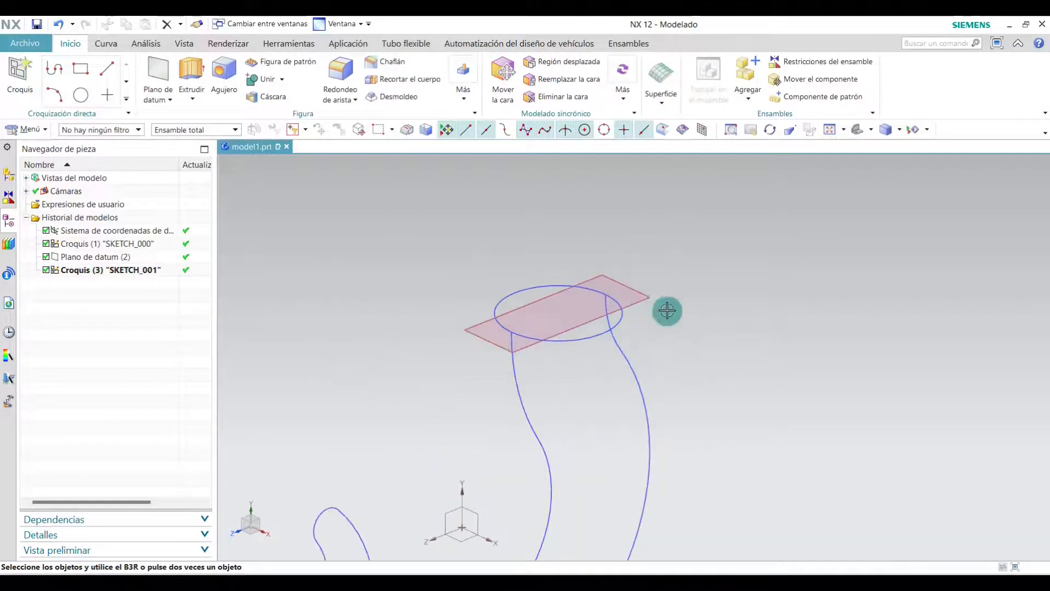
- Hide the datum plane at the hook's upper end
right_click(644, 296)
click(673, 50)
mouse_move(655, 370)
middle_down()
mouse_move(649, 335)
mouse_move(652, 372)
mouse_move(638, 413)
mouse_move(629, 383)
mouse_move(631, 396)
mouse_move(637, 360)
middle_up()
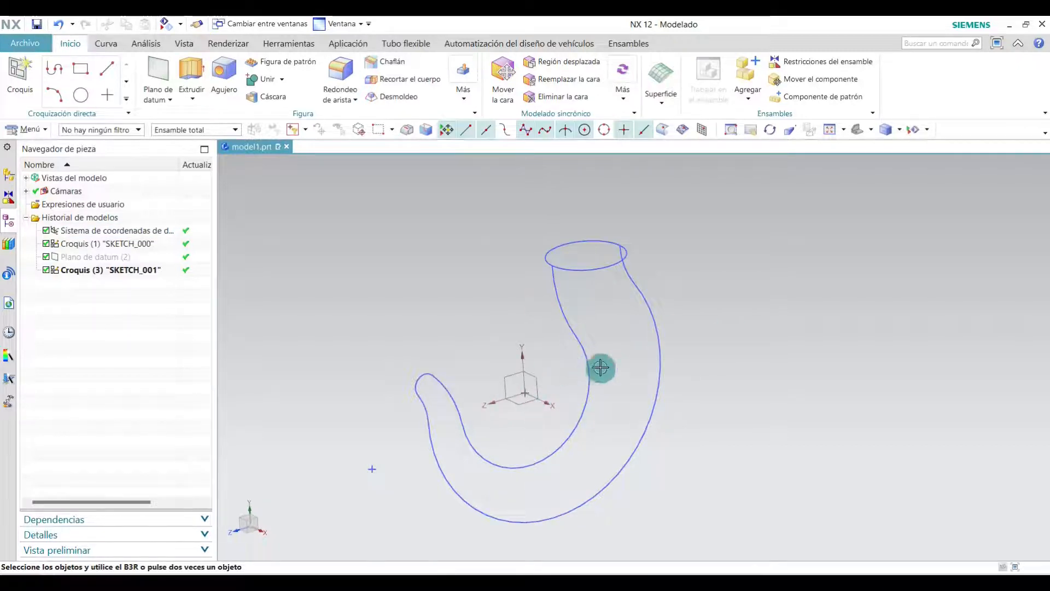
- Create a datum plane at 0 mm from the XZ plane, stretched to about 86 by 35 mm across the hook's shank
click(158, 71)
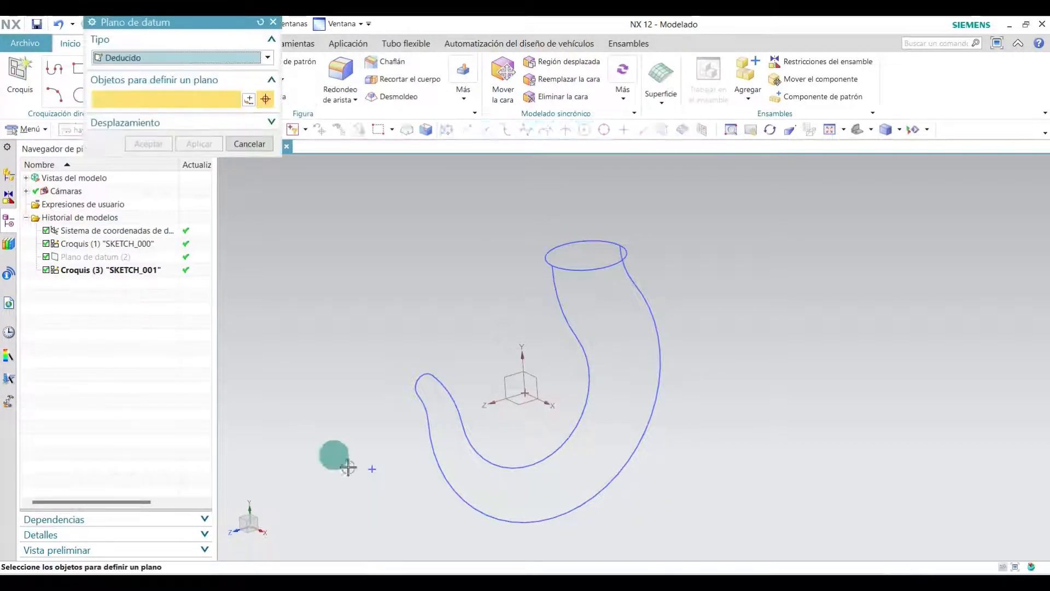
click(523, 408)
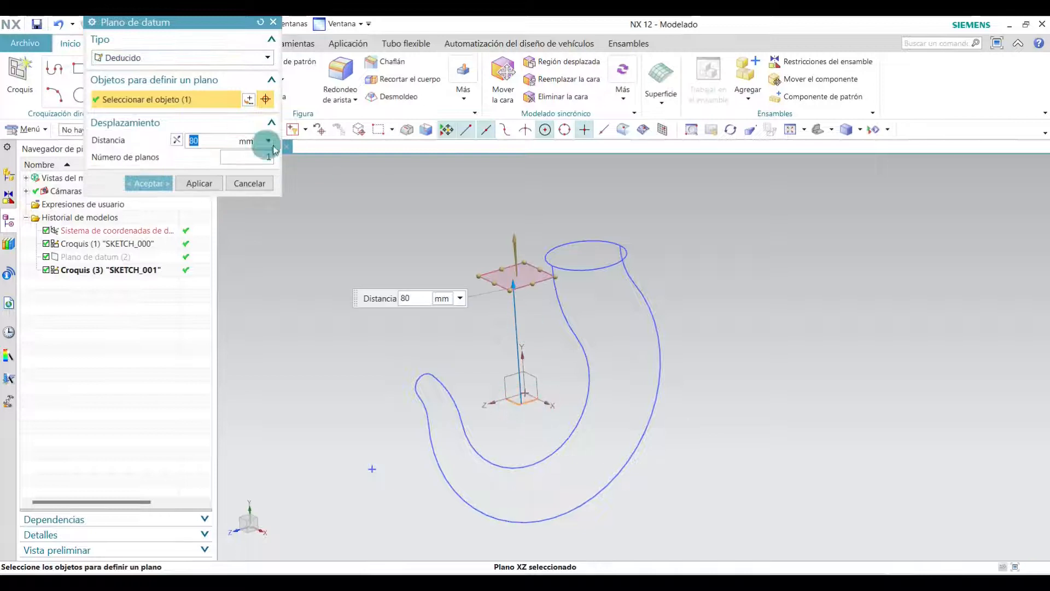
key(Return)
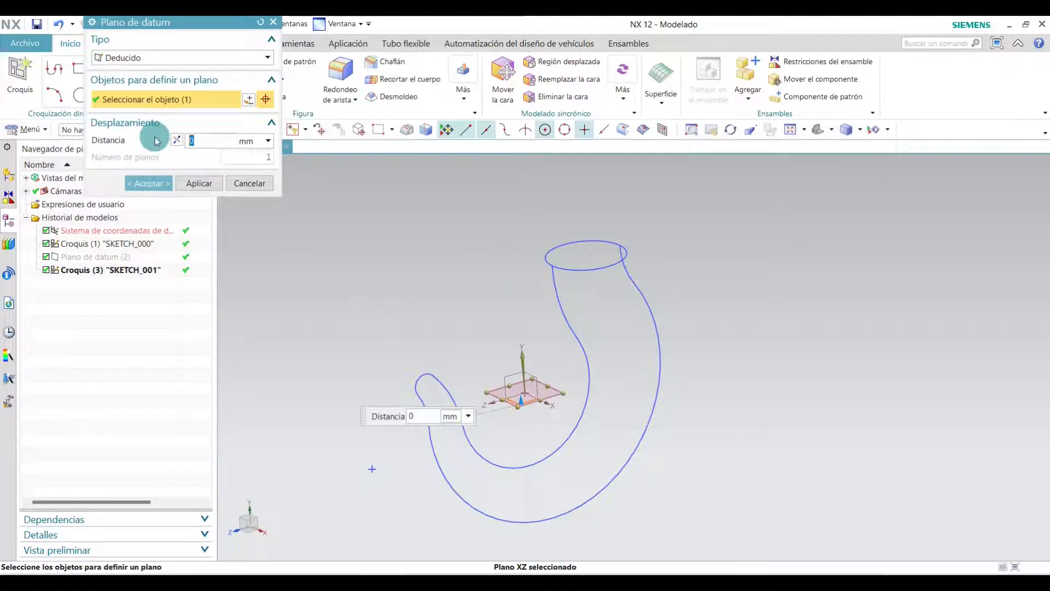
drag(547, 387, 705, 338)
drag(501, 401, 557, 382)
scroll(619, 368, down, 2)
drag(747, 318, 715, 333)
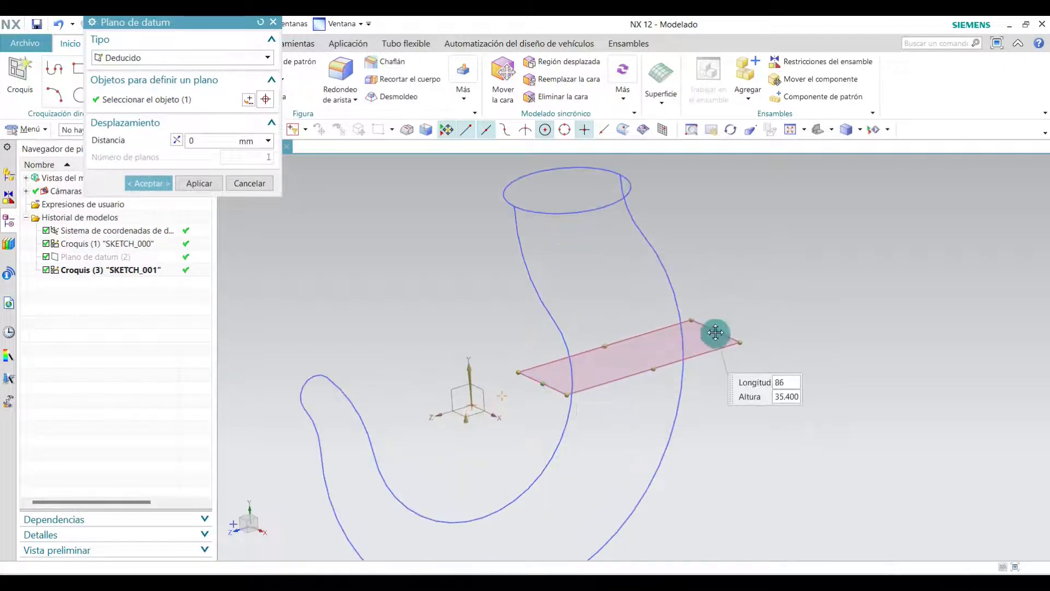
click(148, 183)
- Create a new sketch on the datum plane crossing the hook's shank at the origin level
mouse_move(734, 331)
middle_down()
mouse_move(755, 349)
mouse_move(738, 321)
mouse_move(734, 340)
middle_up()
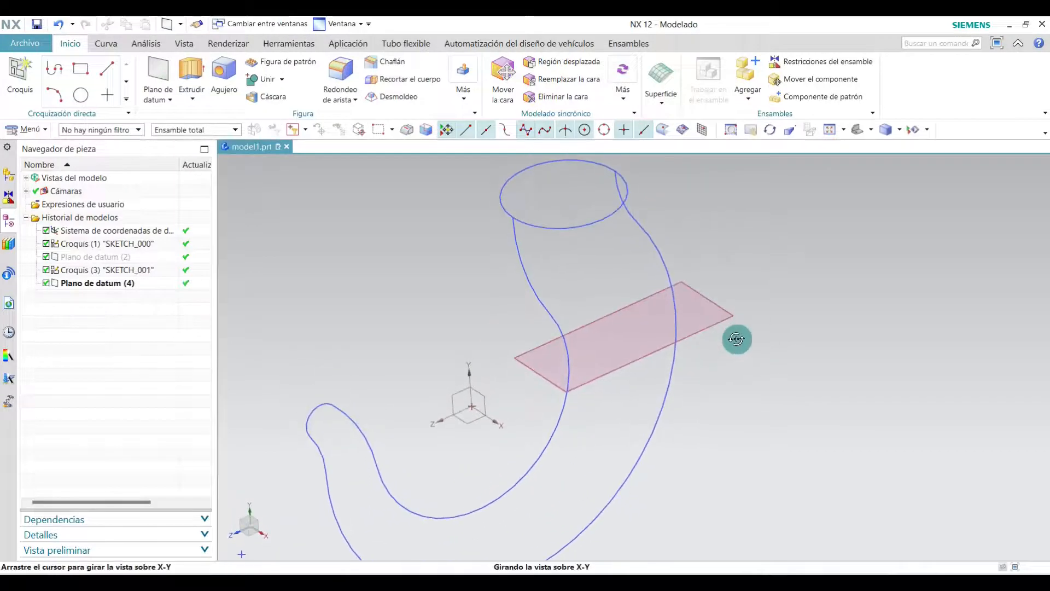
click(31, 75)
click(698, 295)
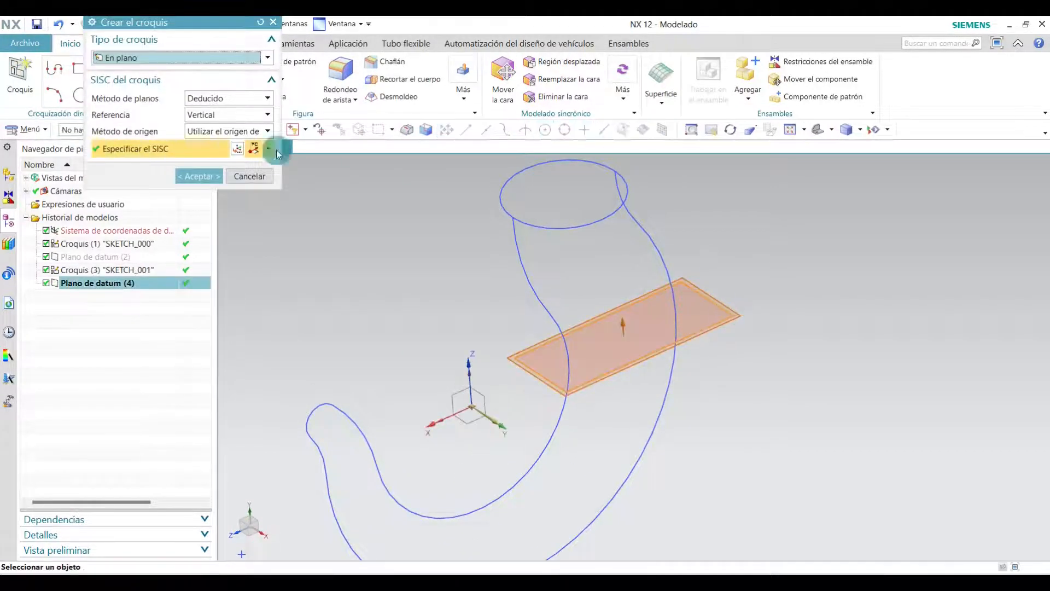
click(199, 176)
mouse_move(715, 335)
middle_down()
mouse_move(621, 258)
mouse_move(551, 310)
mouse_move(605, 291)
mouse_move(591, 344)
mouse_move(767, 296)
mouse_move(730, 279)
mouse_move(755, 303)
mouse_move(795, 274)
mouse_move(778, 260)
mouse_move(817, 328)
middle_up()
scroll(792, 279, up, 3)
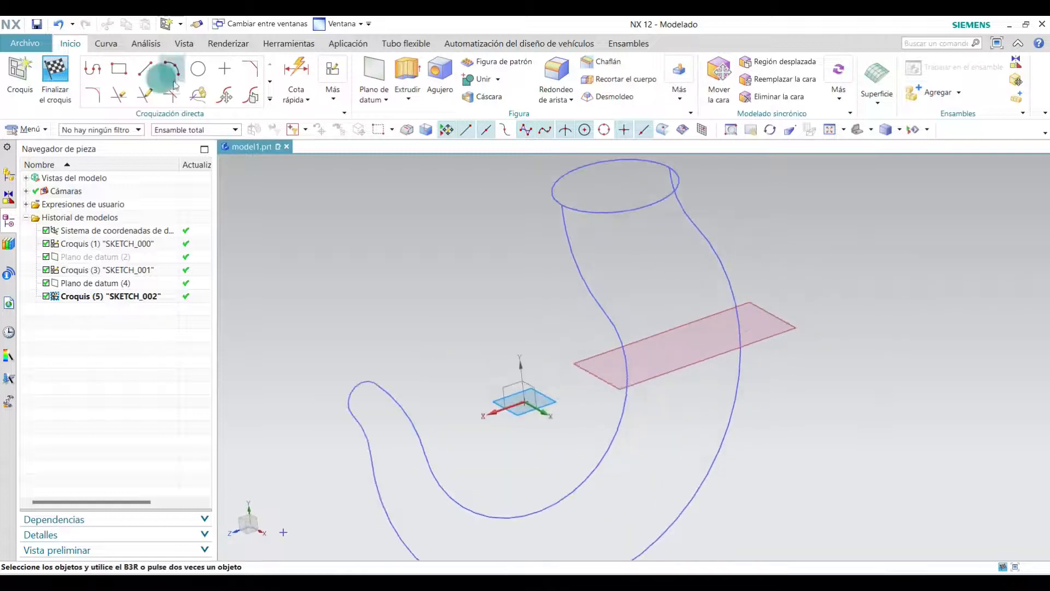
- Draw a 50 mm line at 180° from the sketch origin to the inner edge of the hook's shank
click(157, 71)
scroll(586, 341, up, 3)
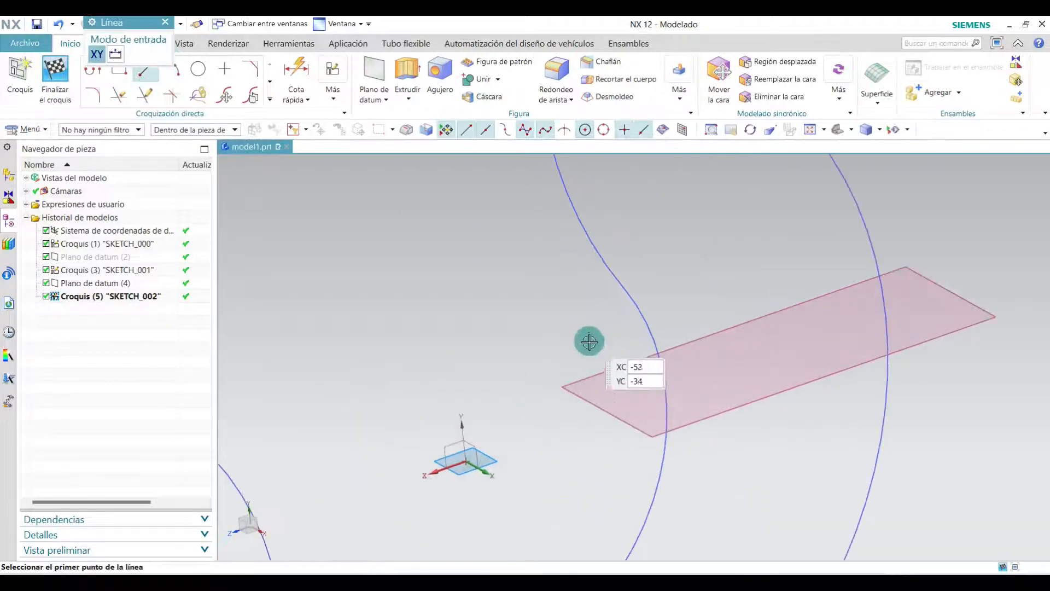
click(463, 462)
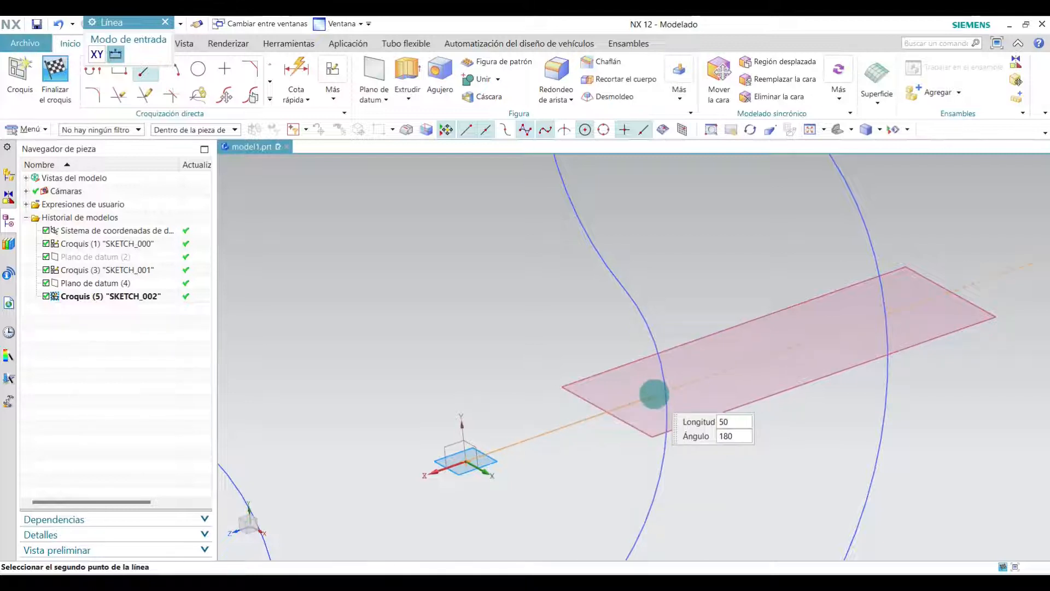
click(655, 394)
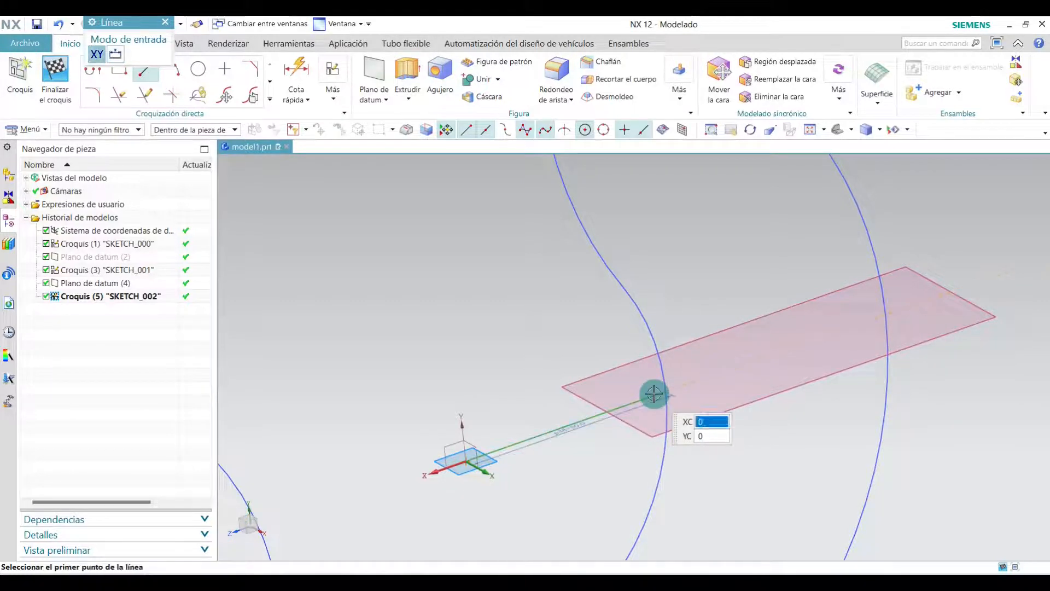
- Draw a 55 mm line at 180° from the end of the 50 mm line across the shank to its outer edge
scroll(626, 400, down, 3)
scroll(680, 373, up, 2)
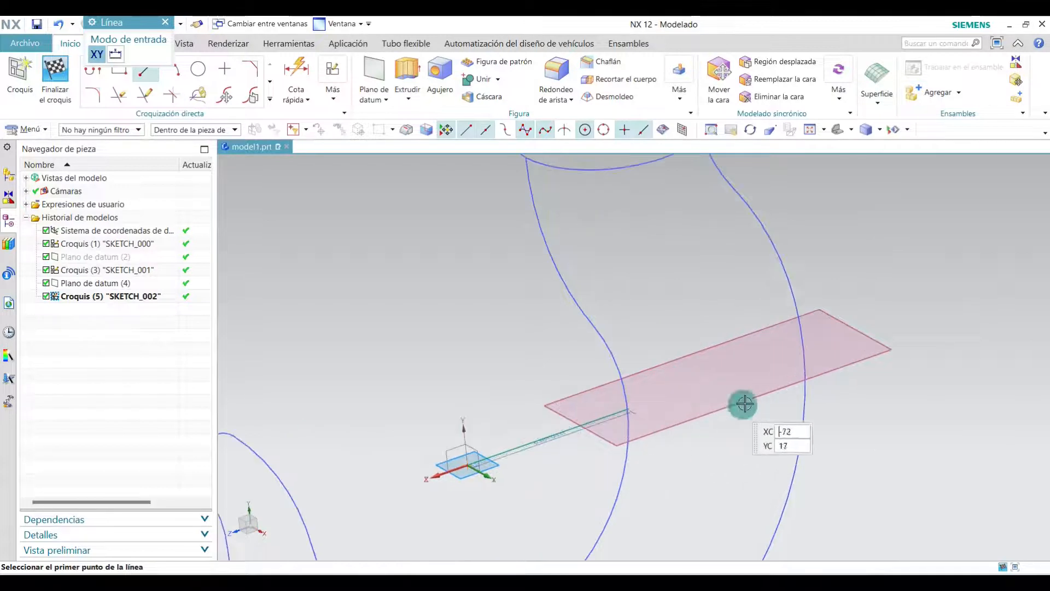
scroll(753, 403, up, 2)
click(556, 412)
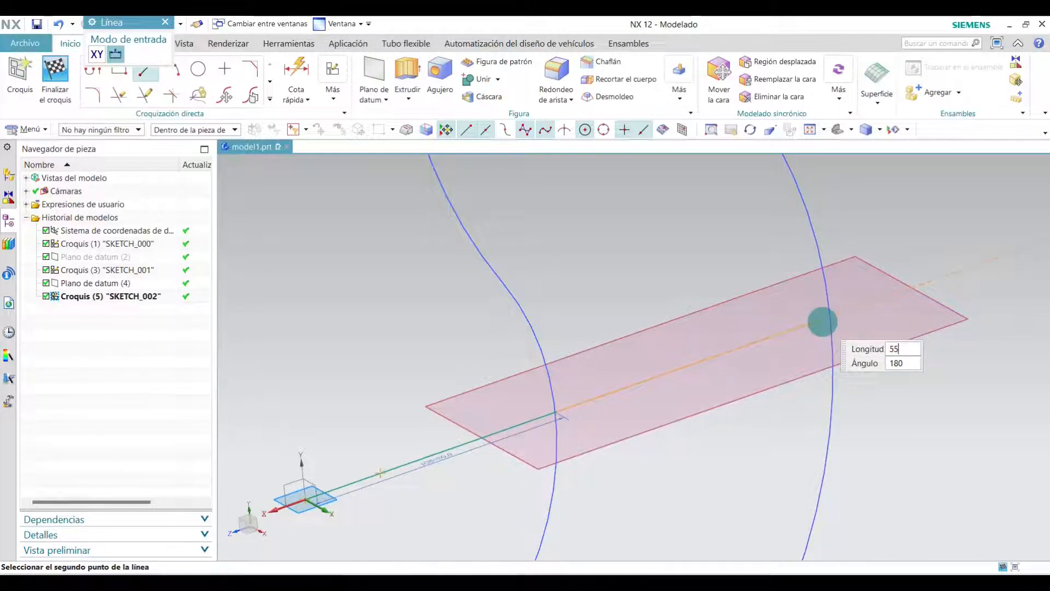
click(823, 322)
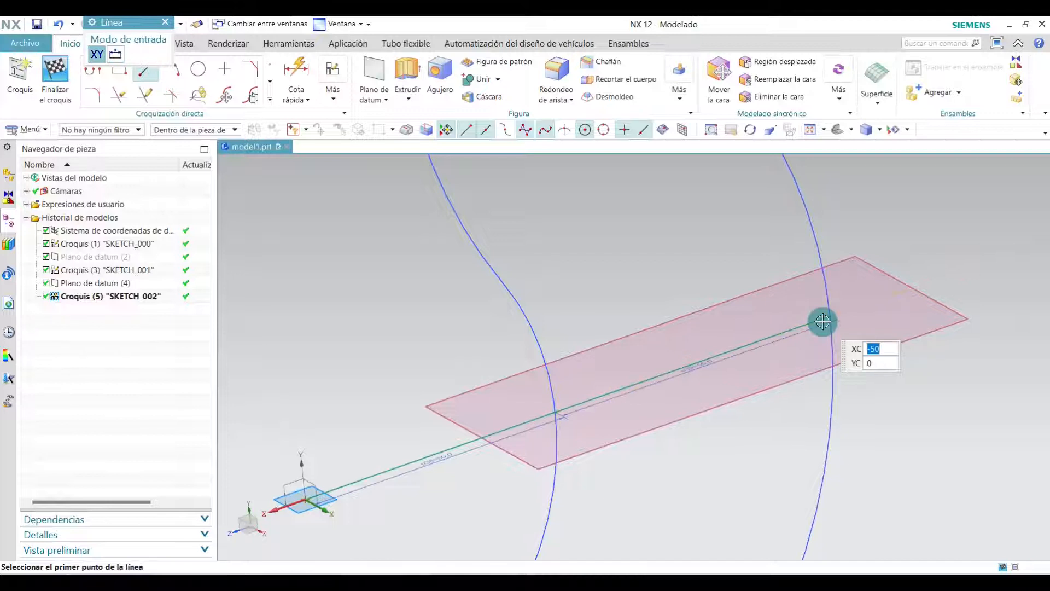
click(250, 69)
click(165, 22)
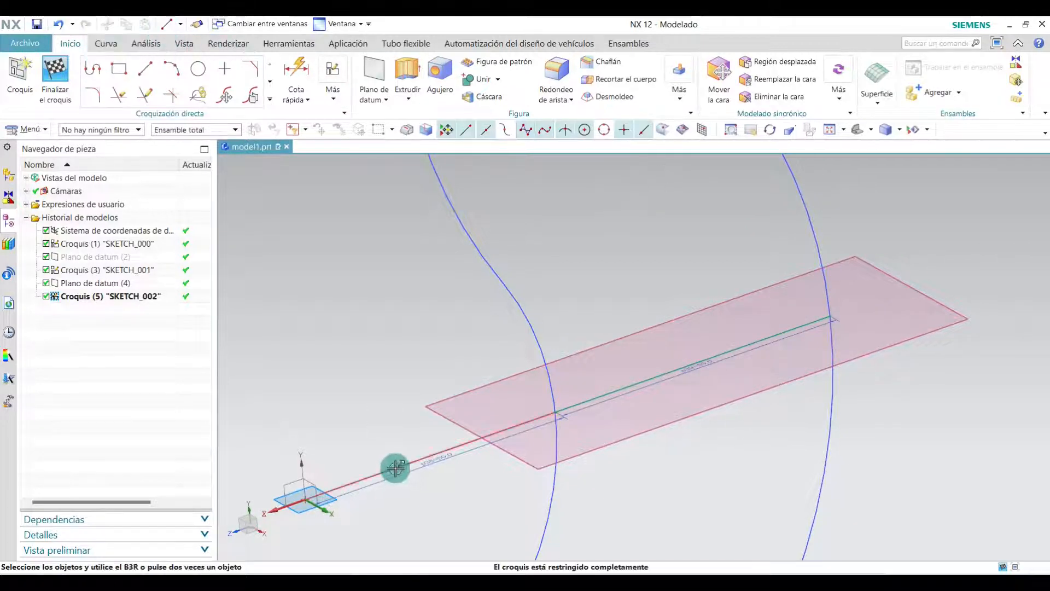
- Delete the 50 mm helper line between the origin and the shank
right_click(393, 466)
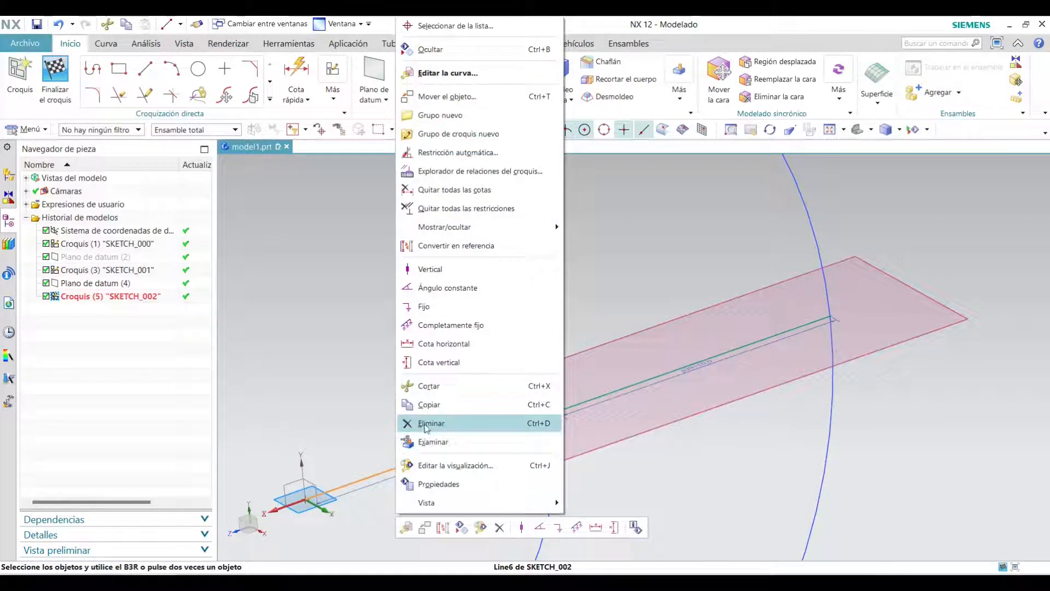
click(434, 424)
click(233, 95)
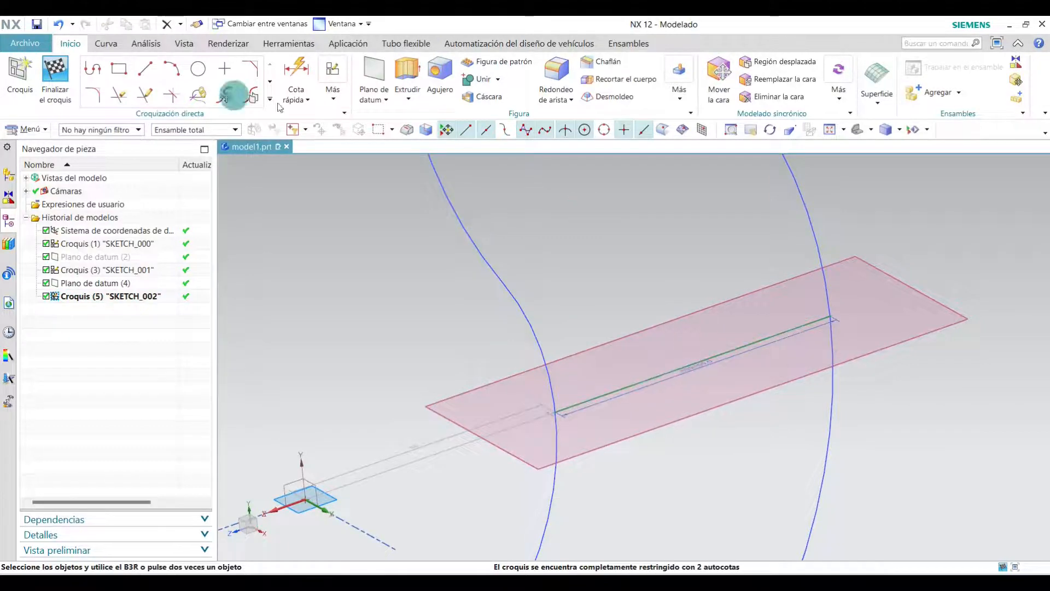
- Draw a 27.5 mm diameter circle centred on the midpoint of the line across the shank
click(203, 71)
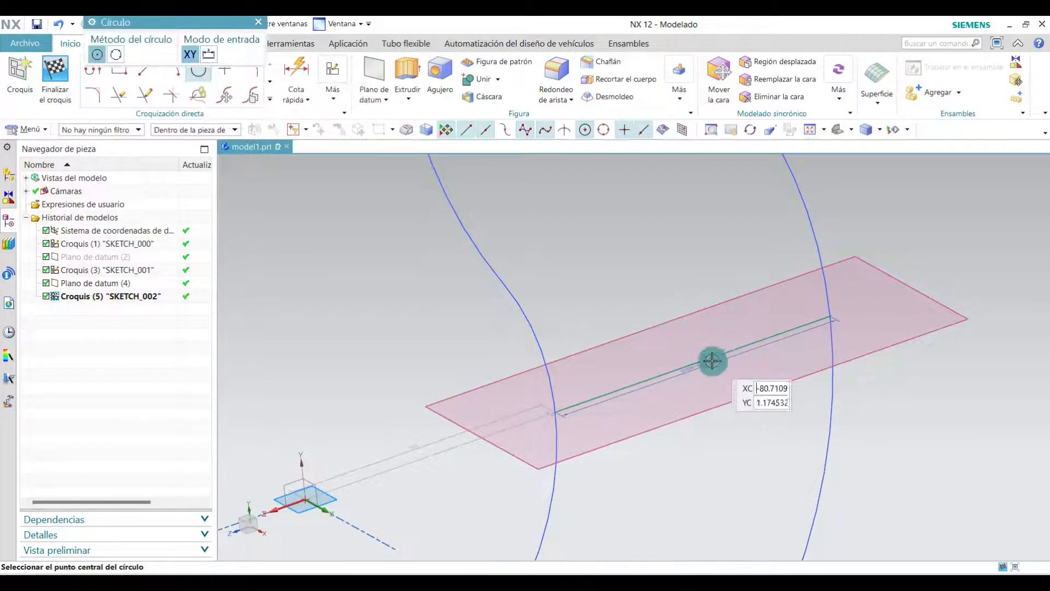
scroll(712, 362, up, 2)
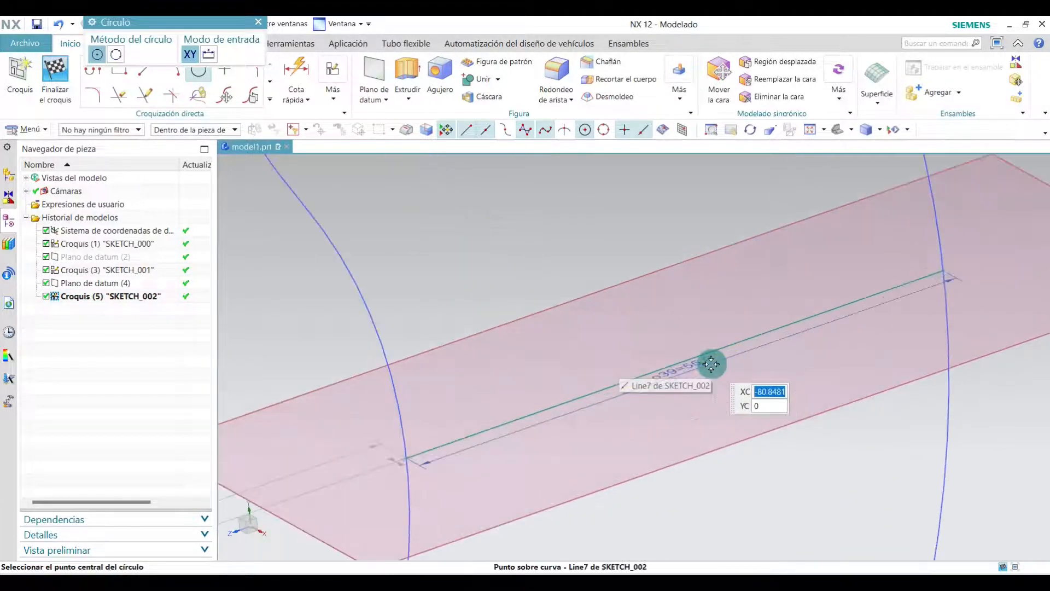
click(678, 365)
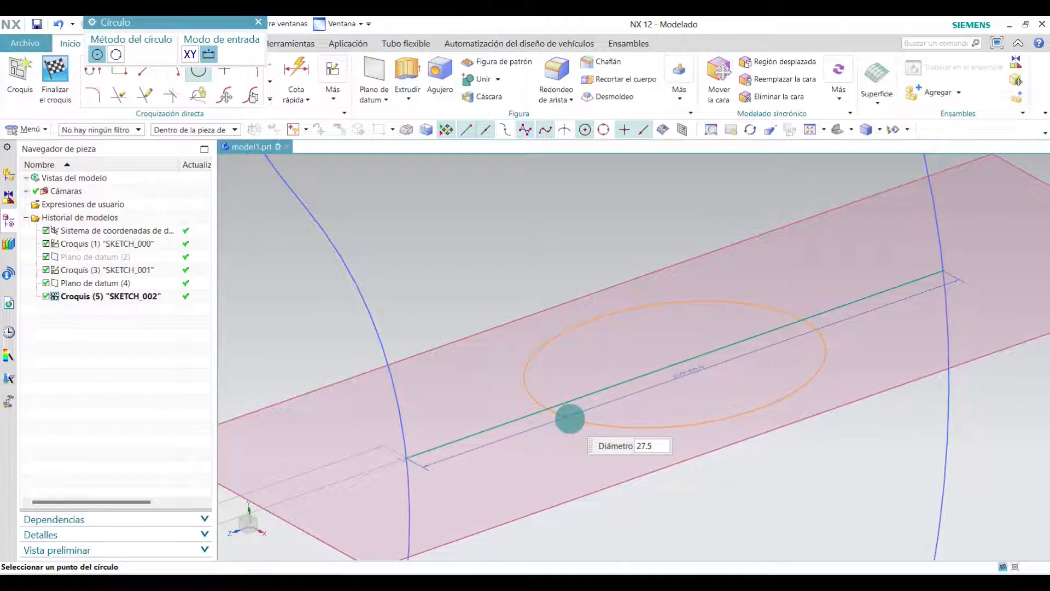
key(Return)
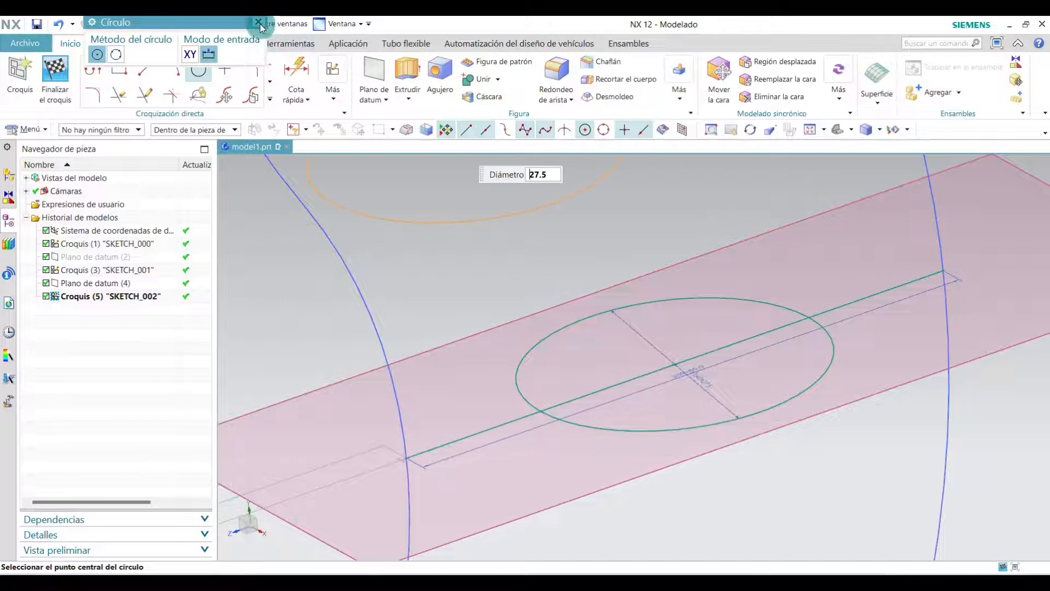
click(259, 23)
- Trim away the part of the cross line inside the 27.5 mm circle
scroll(626, 238, down, 3)
scroll(790, 229, up, 1)
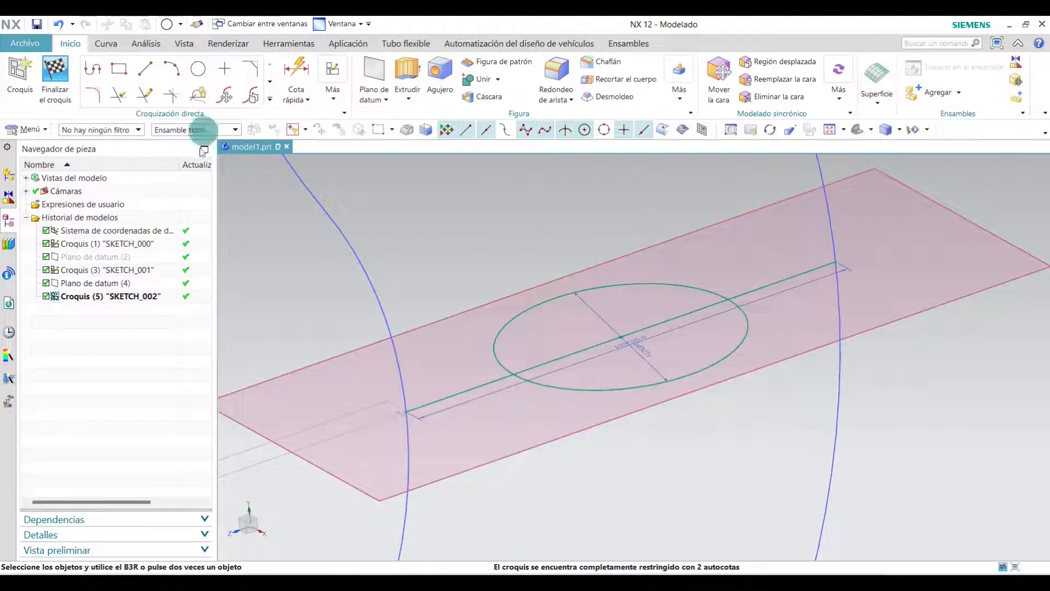
click(121, 97)
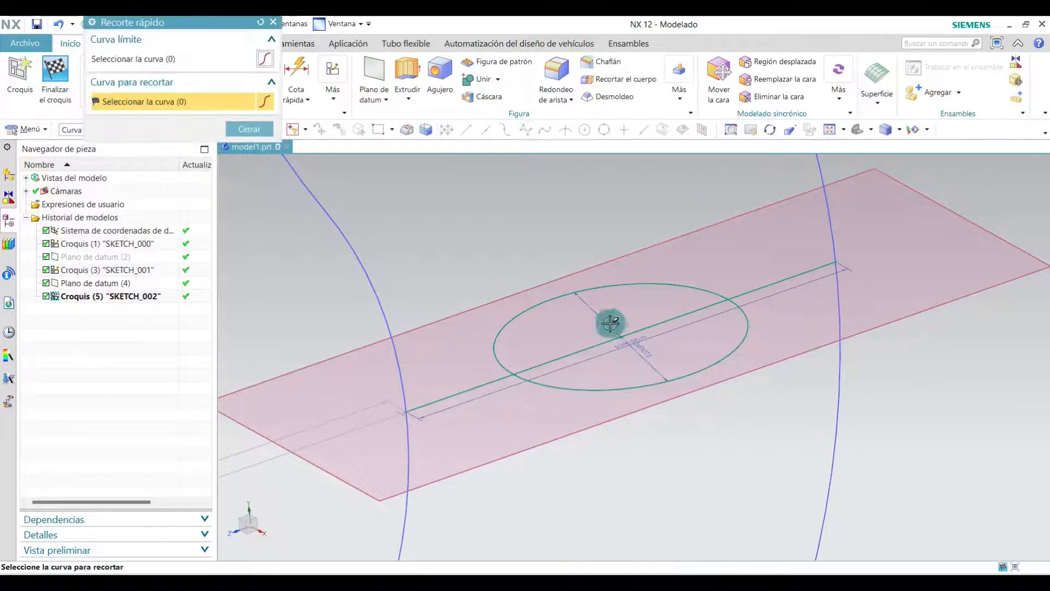
click(683, 313)
click(272, 131)
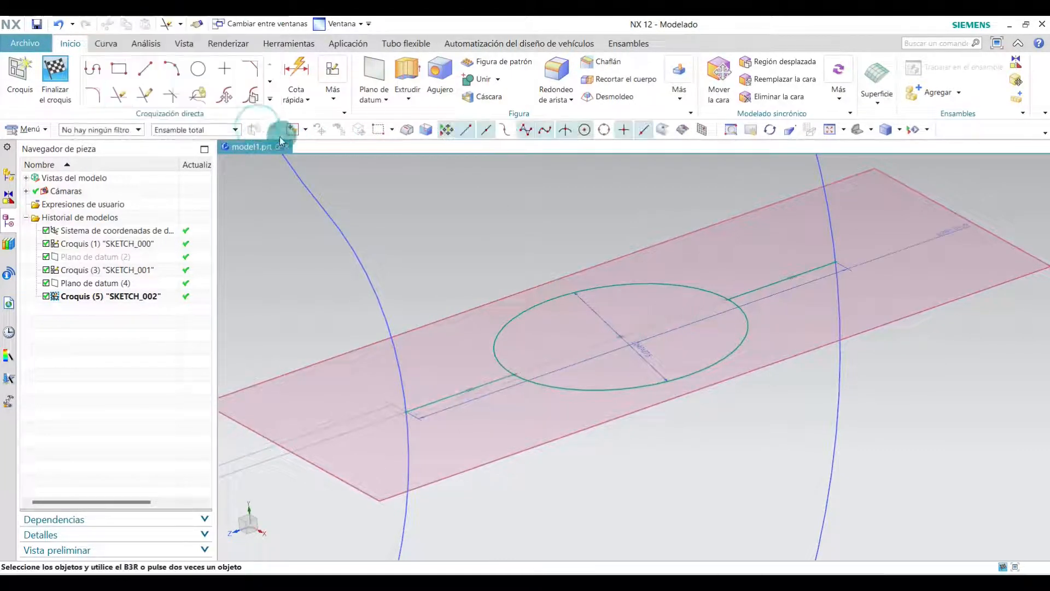
- Draw a circle centred on the inner end of the outer line segment, passing through its end on the shank's outer edge
click(193, 72)
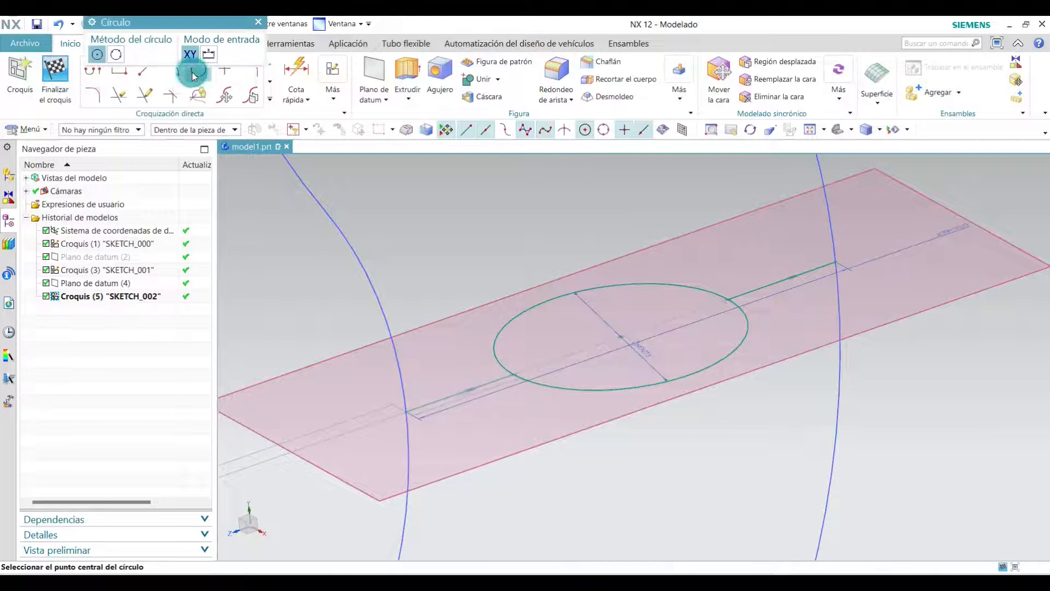
click(727, 297)
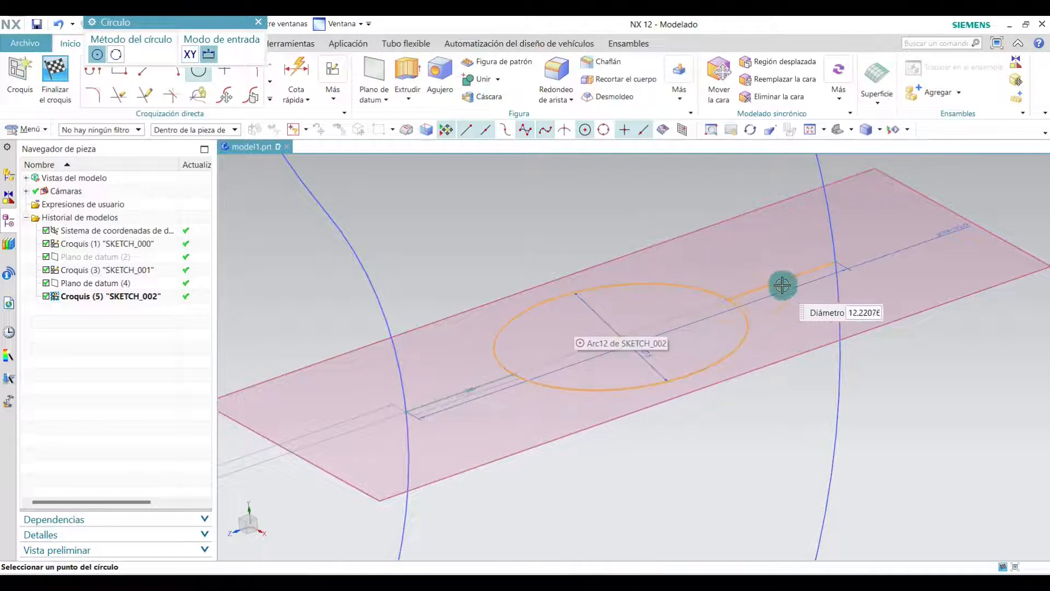
click(835, 262)
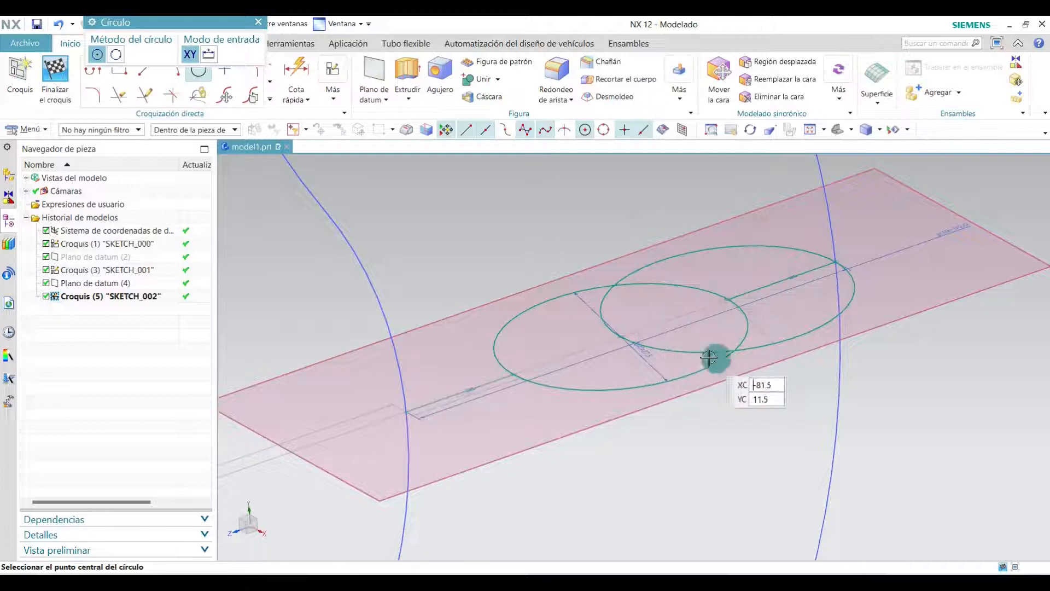
click(258, 22)
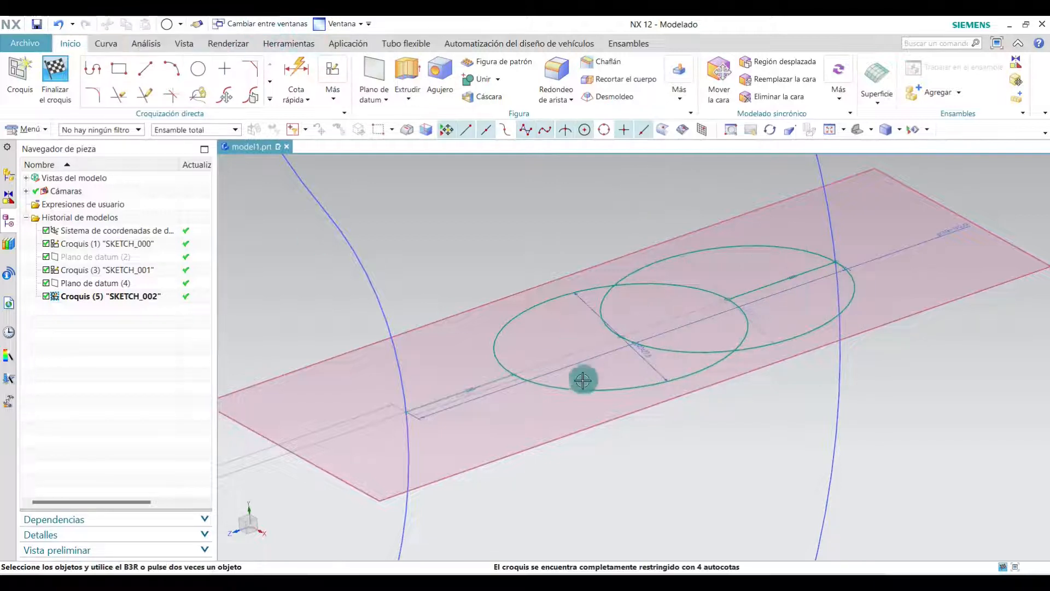
- Draw a small circle centred on the midpoint of the inner line segment, passing through its end on the shank's inner edge
scroll(470, 407, up, 3)
click(200, 72)
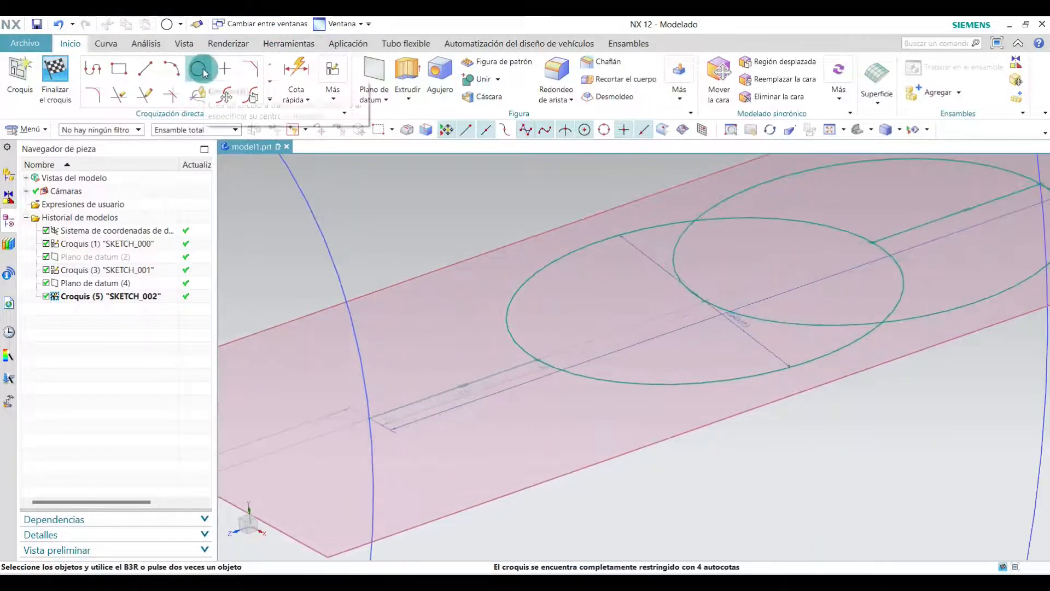
click(200, 71)
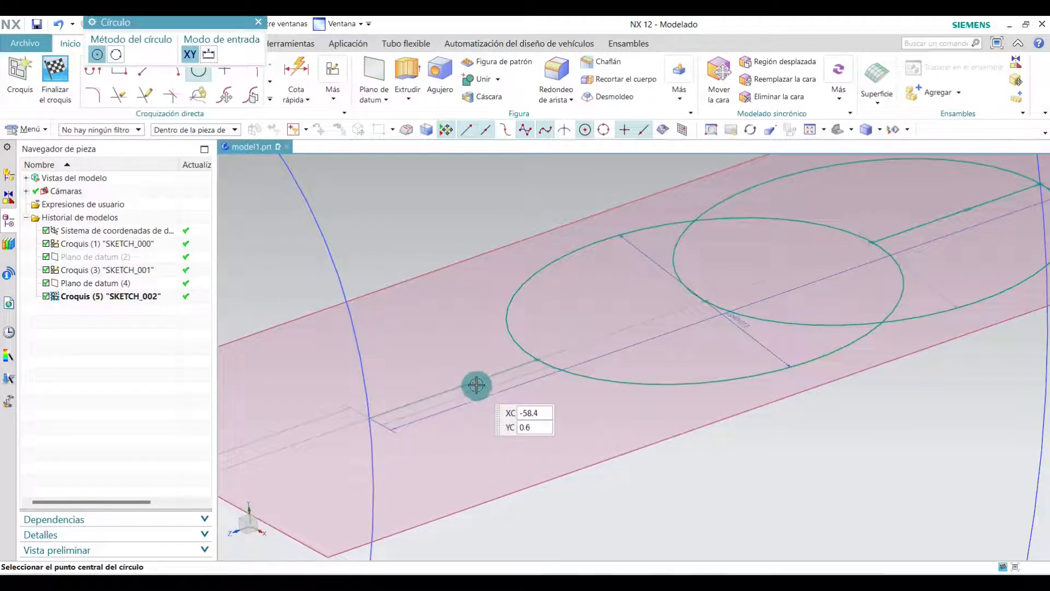
scroll(459, 386, up, 1)
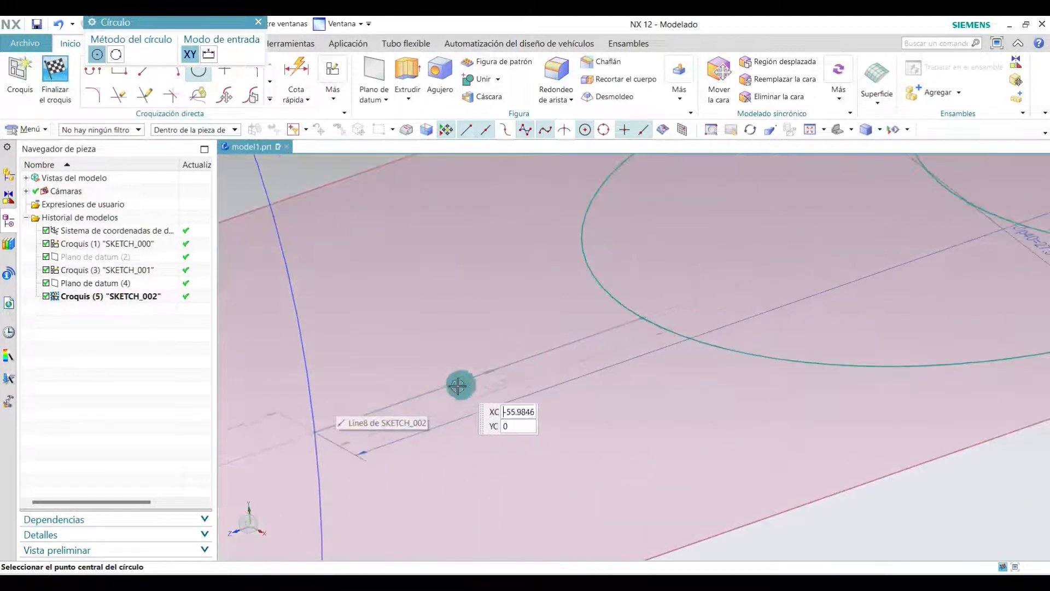
click(438, 392)
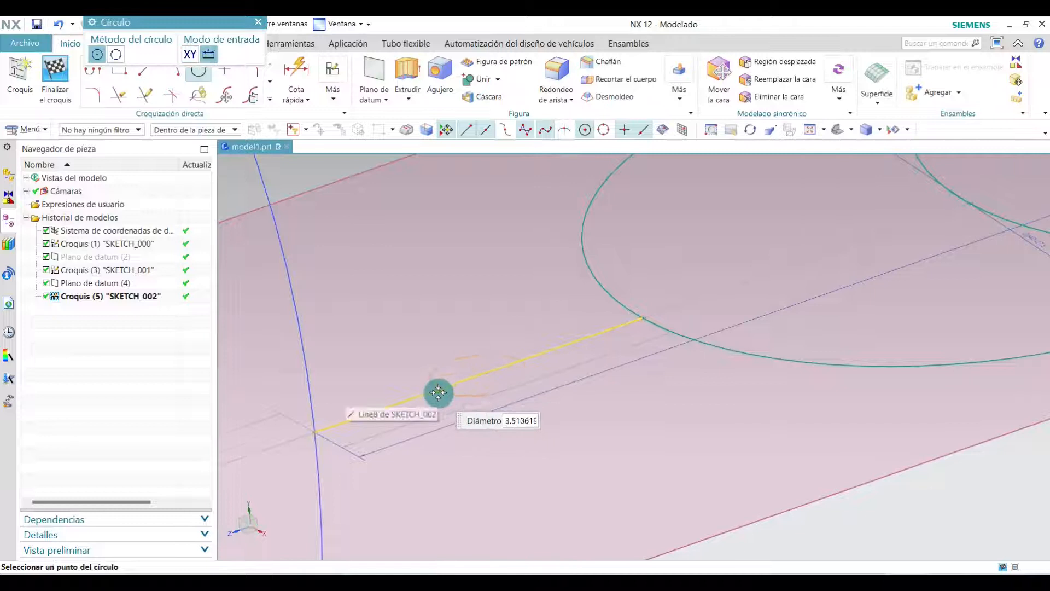
scroll(439, 393, down, 2)
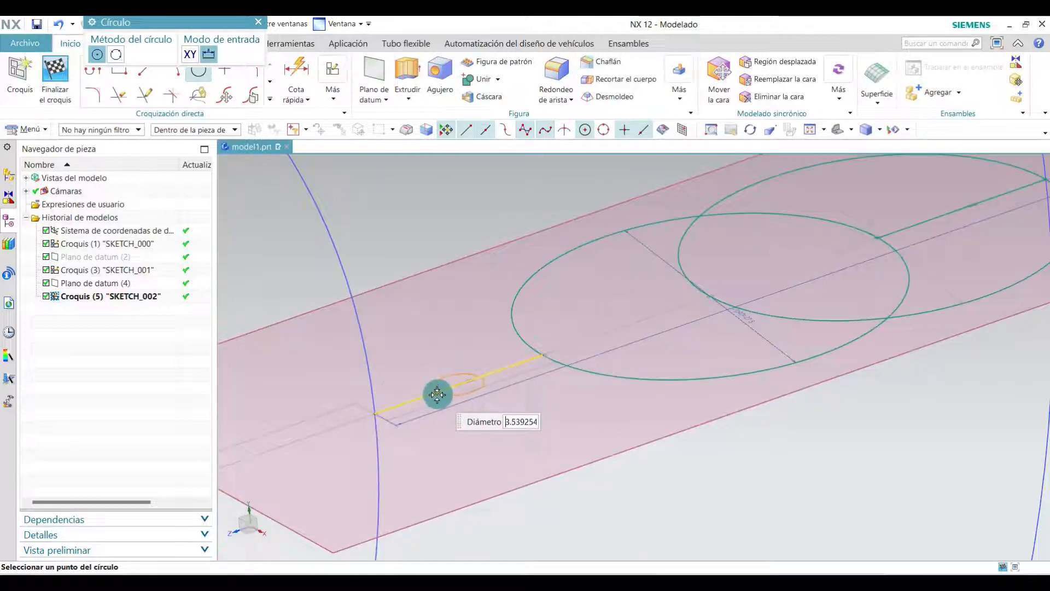
click(373, 414)
scroll(374, 415, down, 3)
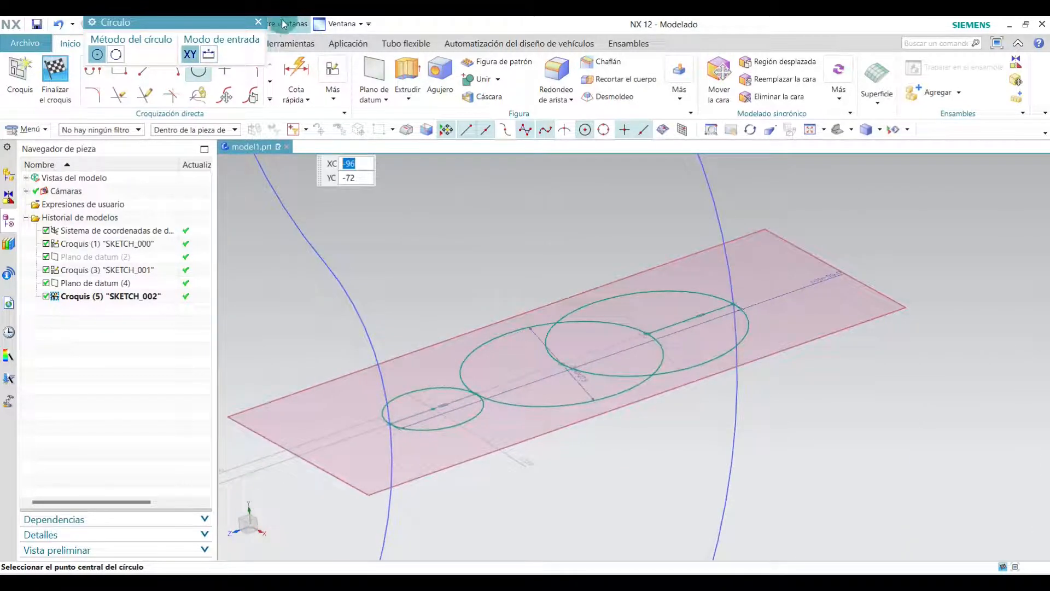
click(259, 24)
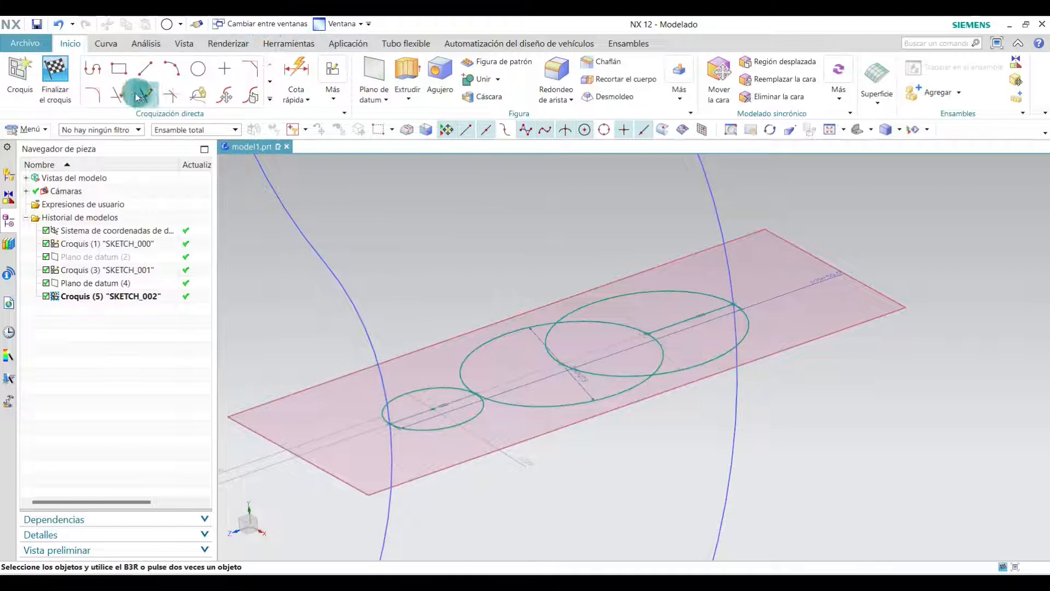
- Delete the middle 27.5 mm circle between the small and large edge circles
right_click(481, 343)
click(511, 347)
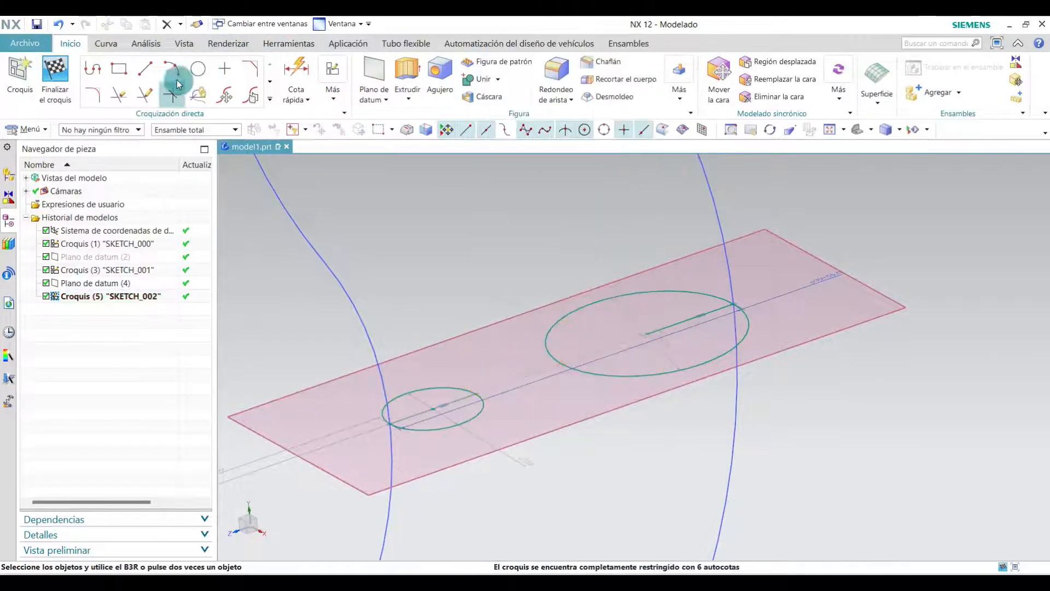
- Draw two lines joining the small and large circles, one along each side, the first about 35 mm long
click(147, 70)
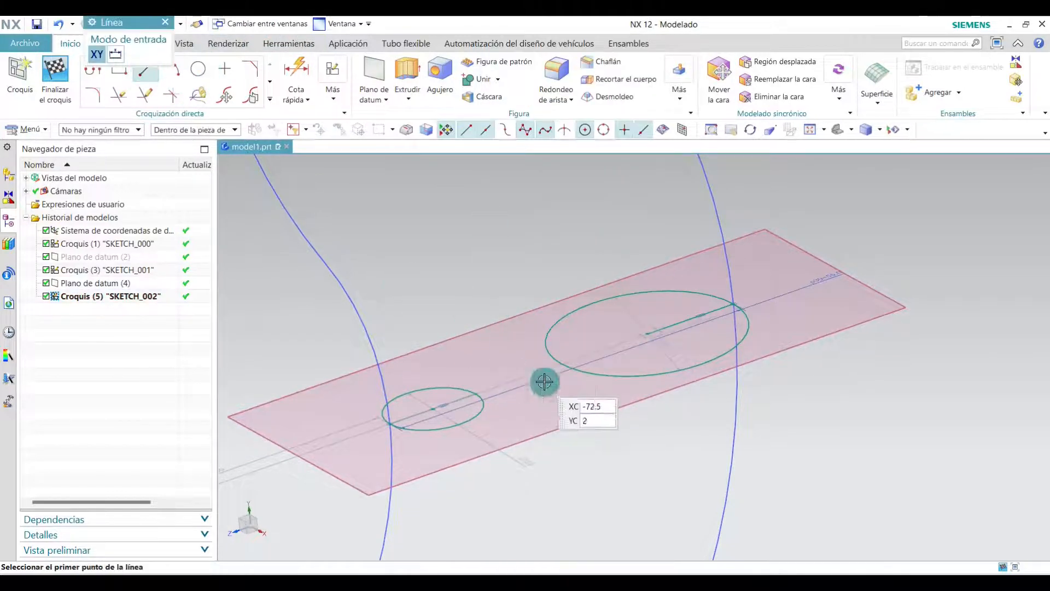
click(445, 430)
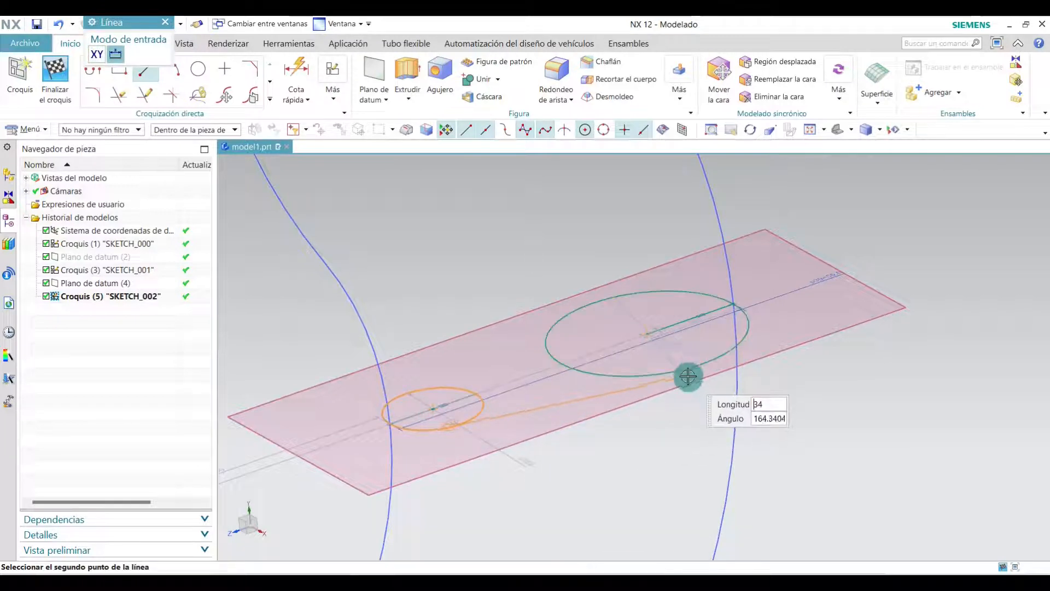
text(20.5)
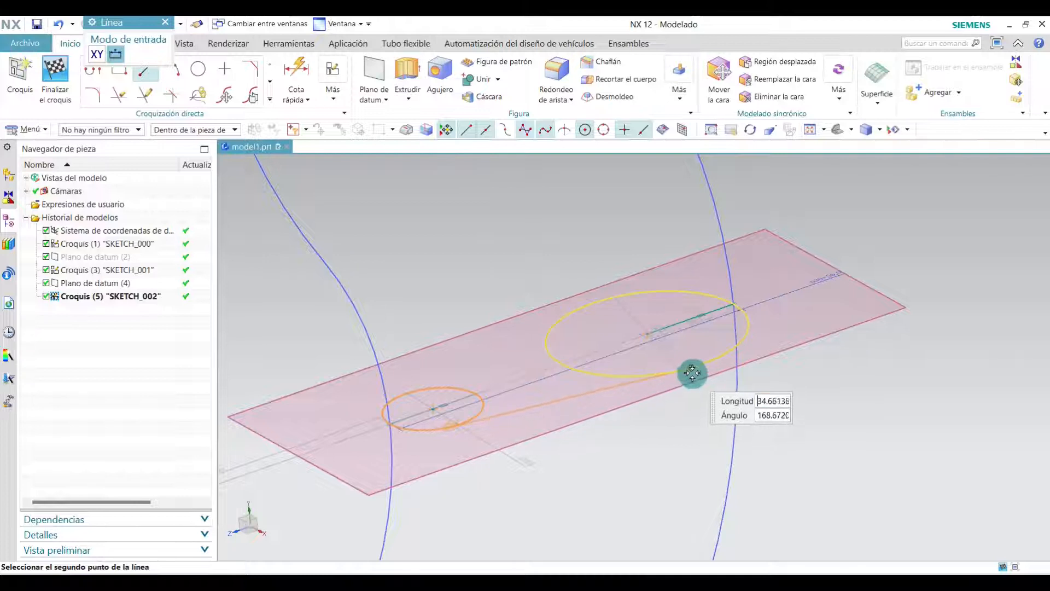
scroll(691, 372, up, 1)
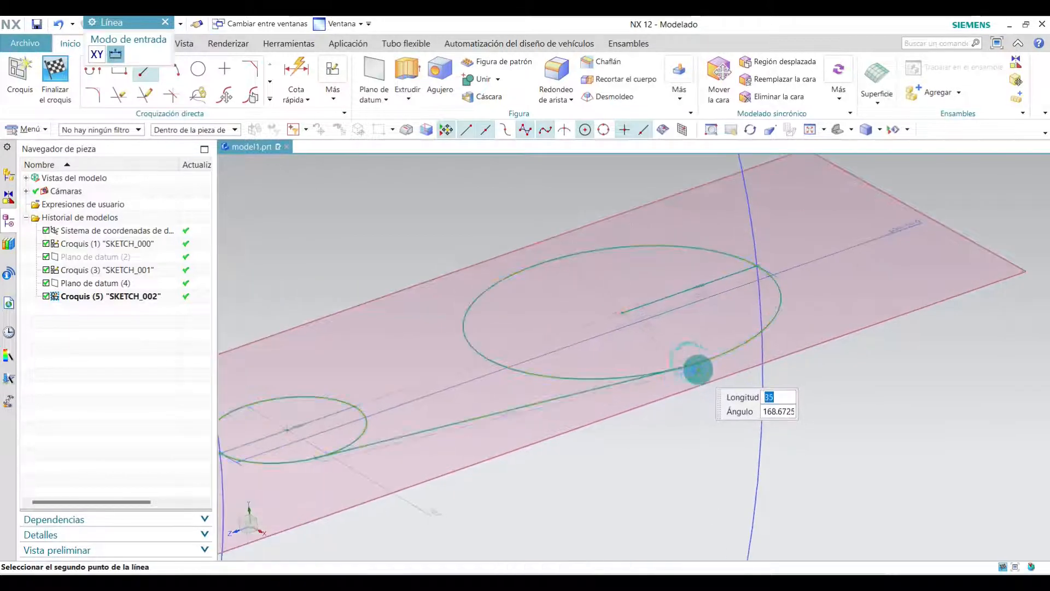
click(695, 380)
scroll(416, 402, up, 2)
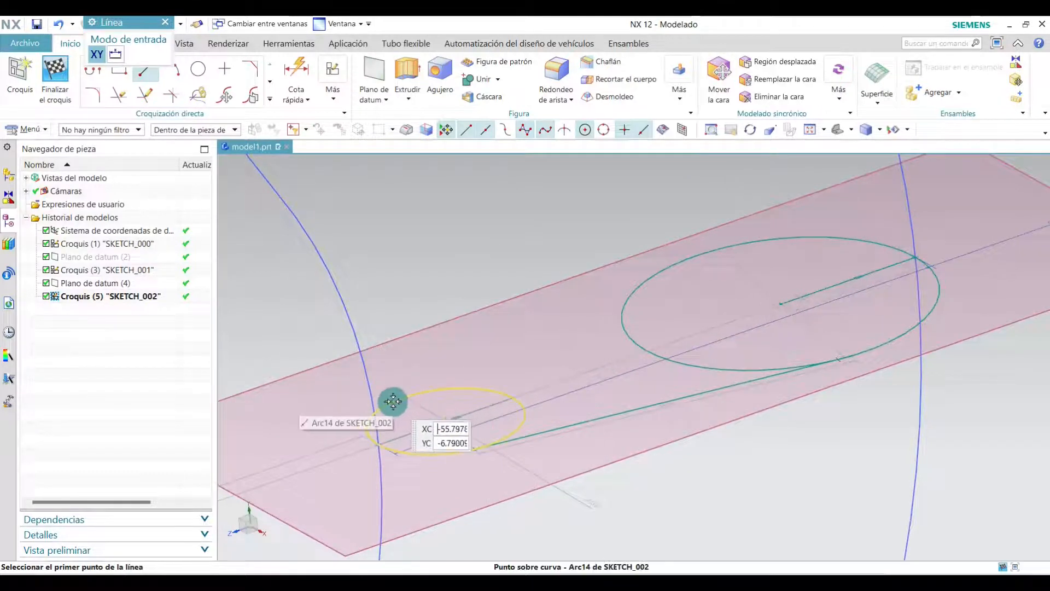
click(394, 400)
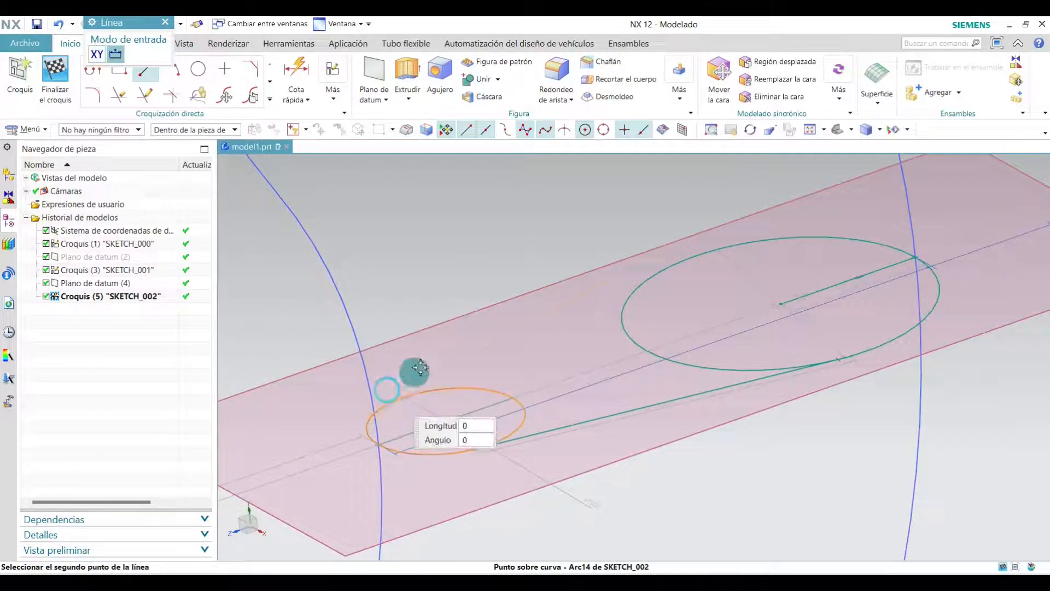
click(680, 254)
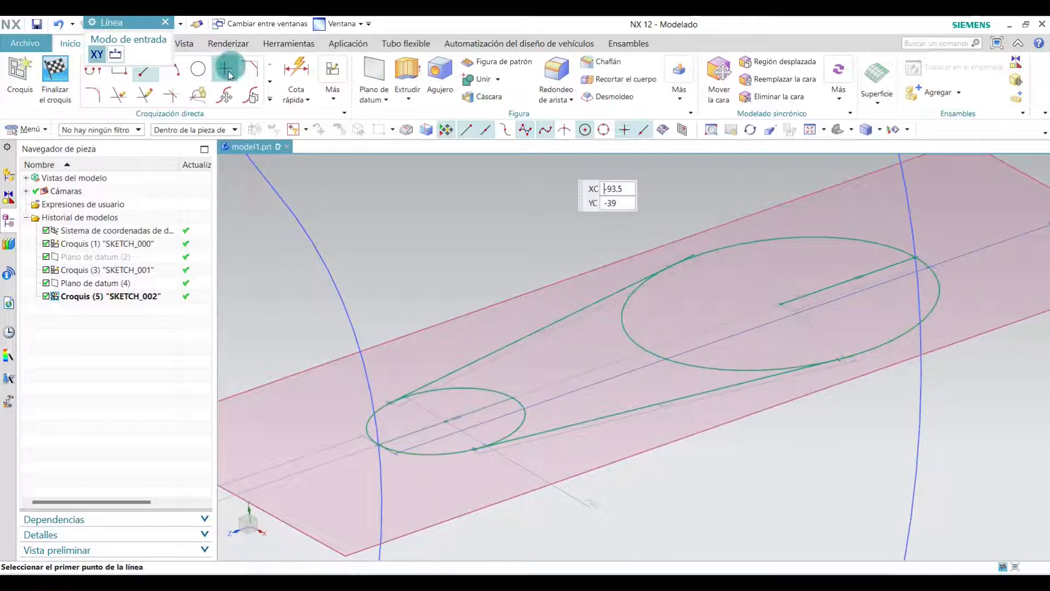
- Trim away the small circle's arc between the two side lines, the line overshoots there and the construction segment inside the circle
click(168, 20)
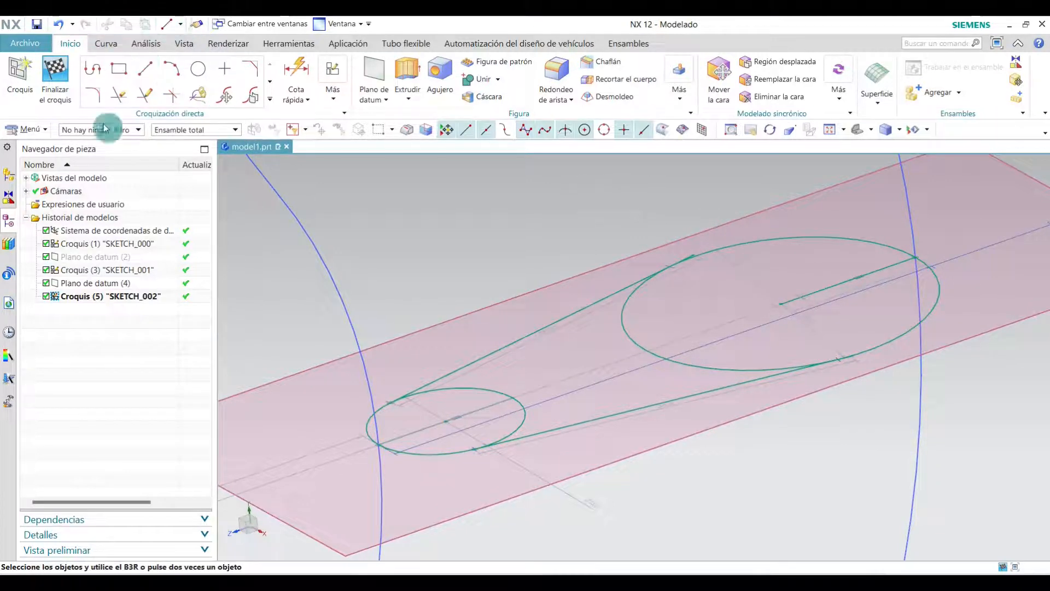
click(118, 97)
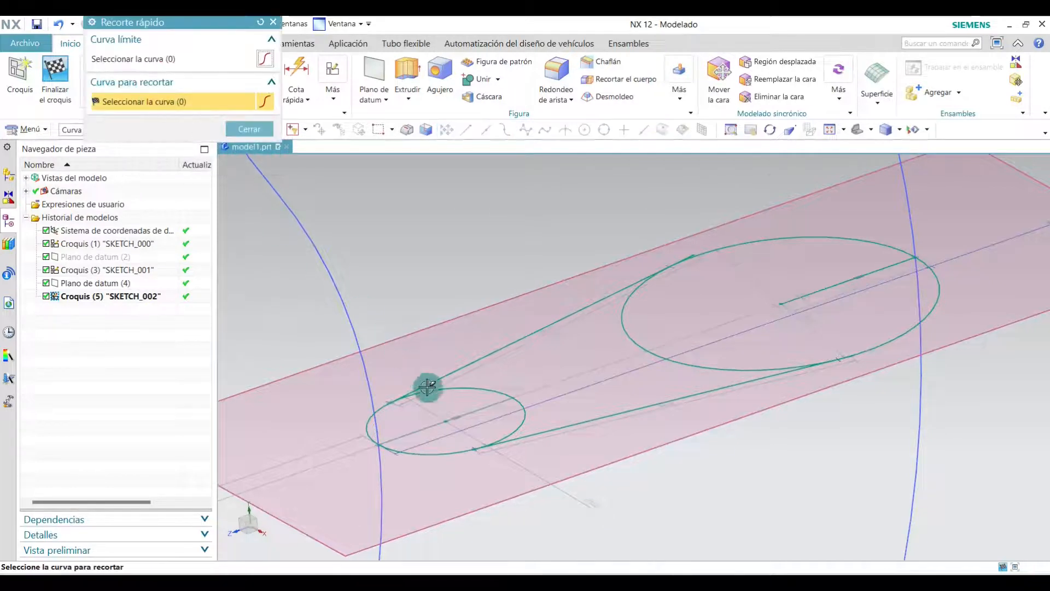
scroll(428, 387, up, 2)
click(487, 389)
scroll(382, 418, up, 3)
scroll(615, 444, down, 2)
click(623, 407)
click(502, 426)
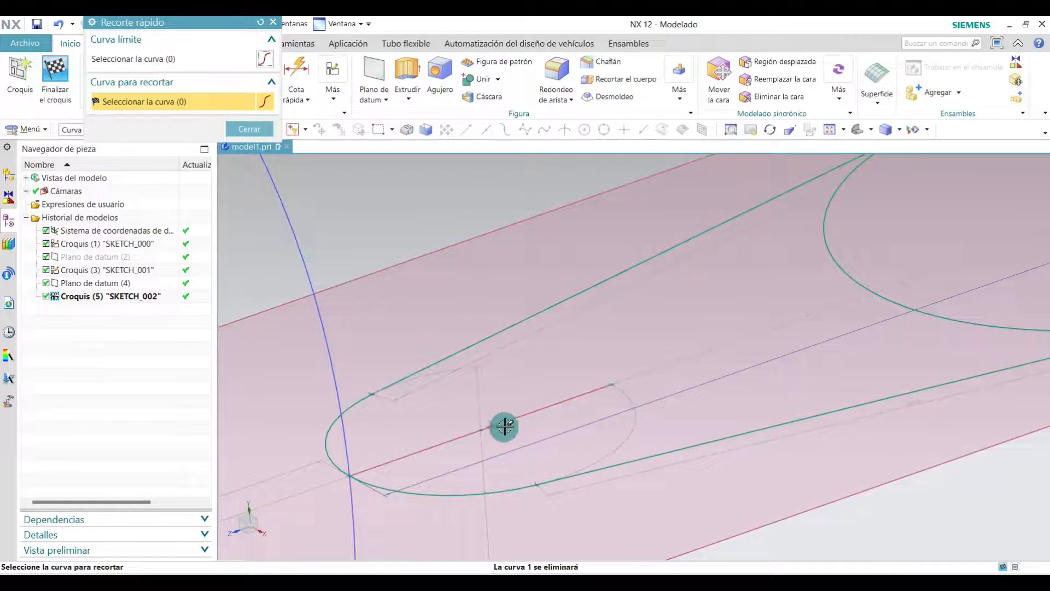
- Trim the side lines' overshoots at the large circle, its arc inside the section and the segment inside it to leave one closed outline
scroll(473, 449, down, 4)
scroll(650, 382, up, 5)
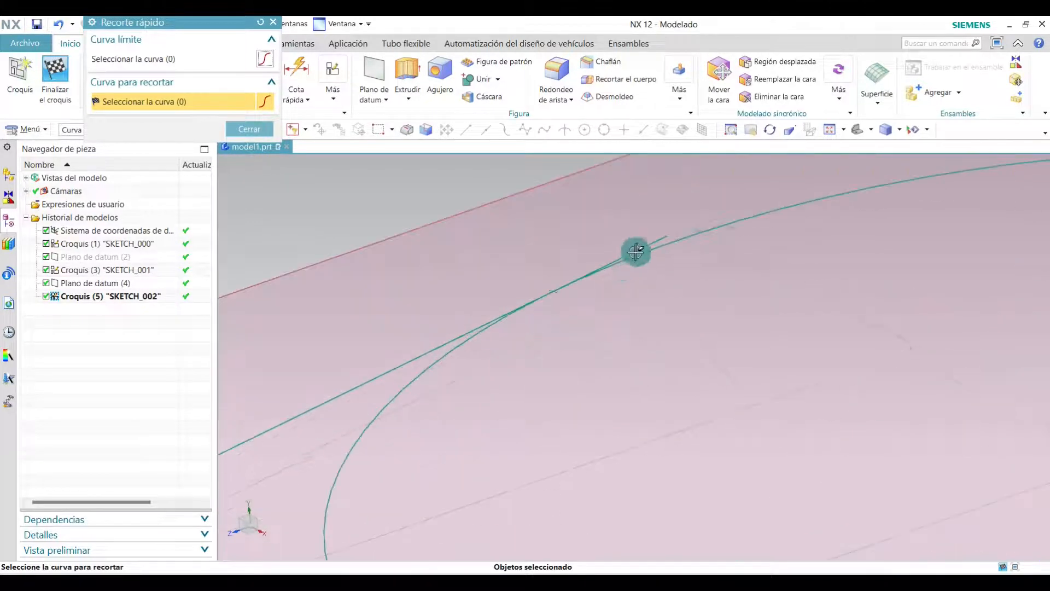
scroll(551, 310, down, 3)
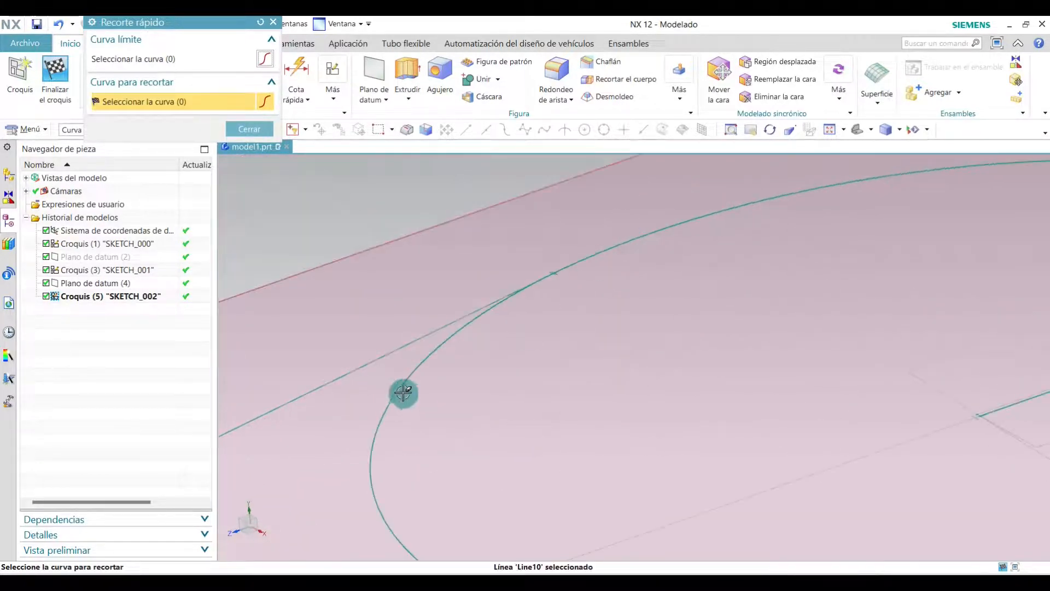
scroll(399, 390, down, 3)
scroll(478, 349, up, 6)
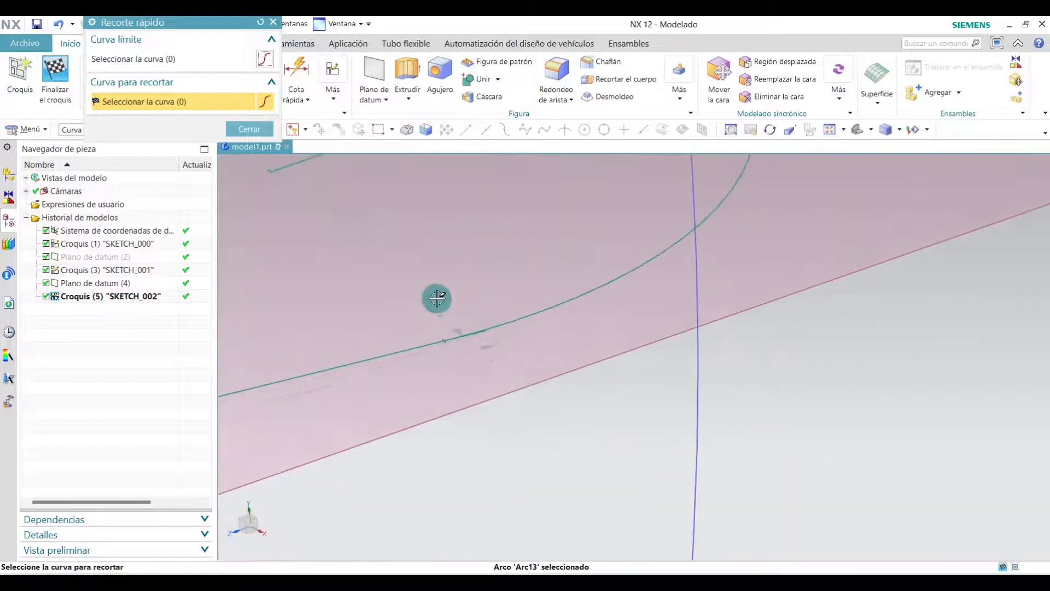
scroll(621, 393, down, 1)
scroll(600, 436, down, 4)
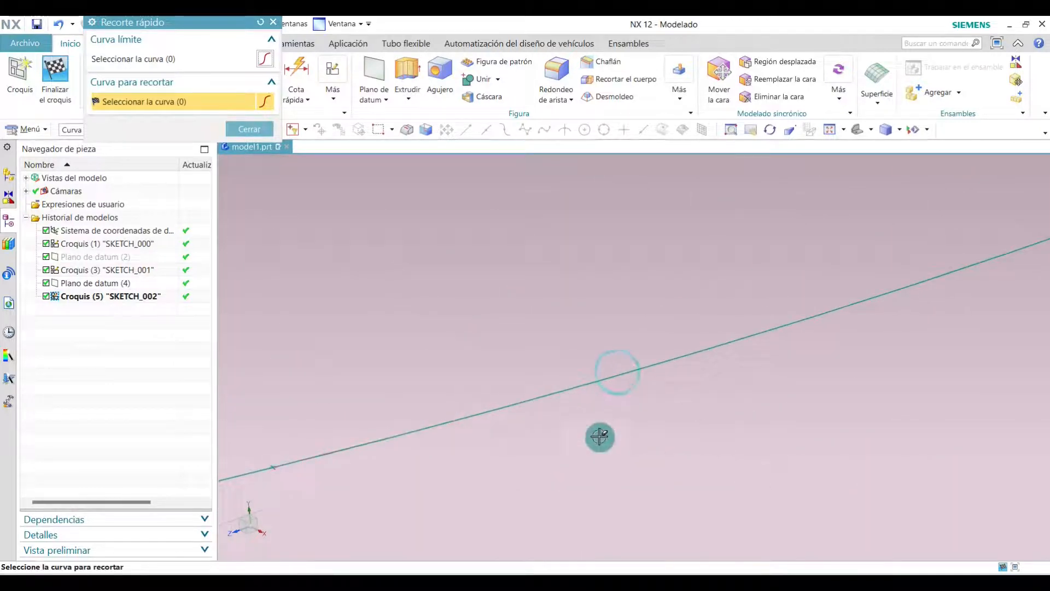
scroll(529, 262, down, 3)
click(532, 267)
scroll(618, 283, down, 3)
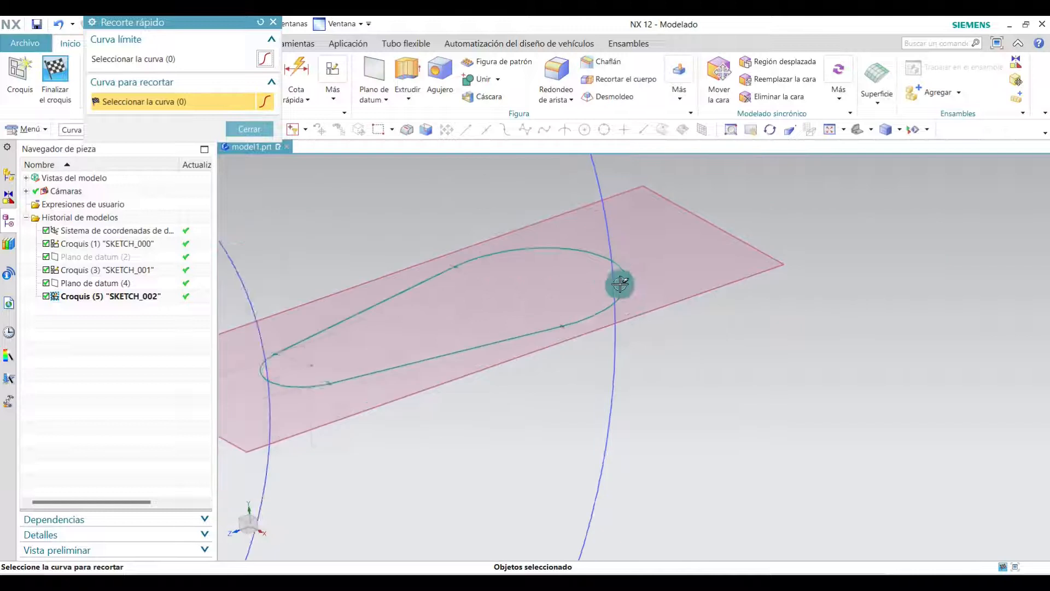
scroll(368, 330, up, 4)
click(247, 130)
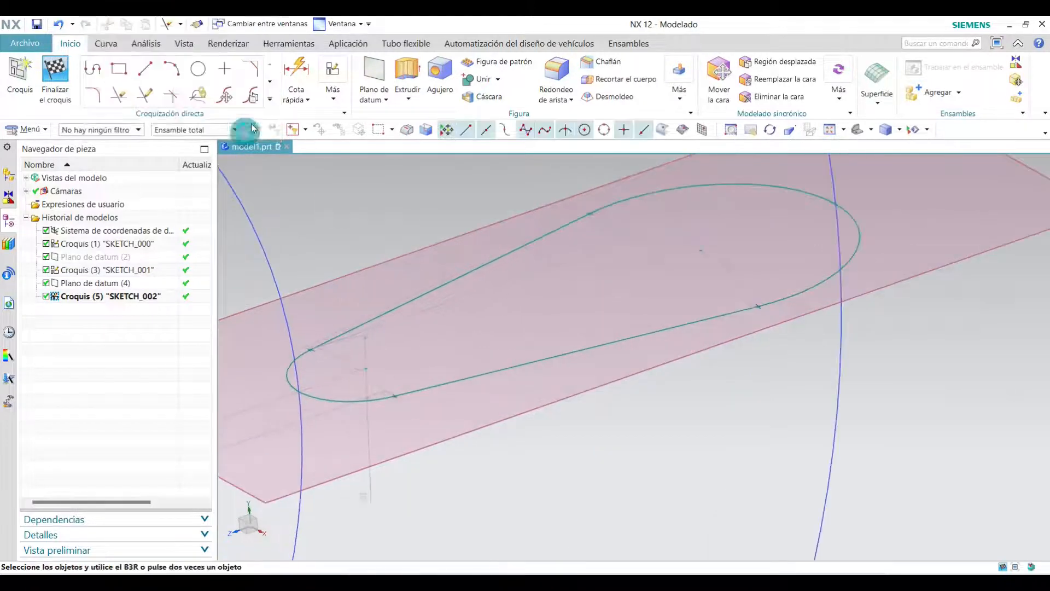
- Finish the tapered section sketch and hide the datum plane crossing the shank
click(55, 71)
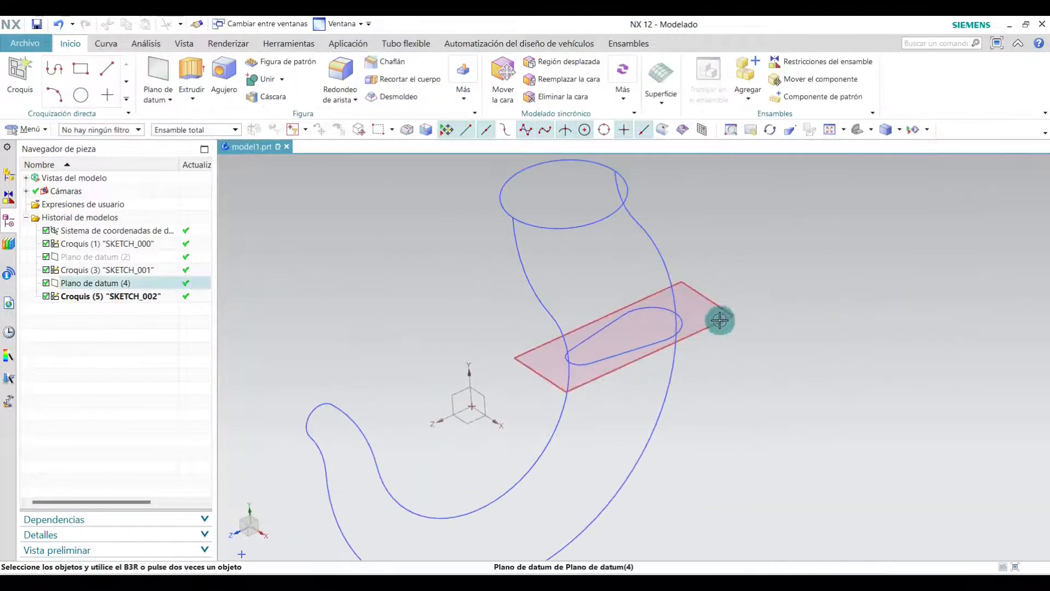
right_click(720, 323)
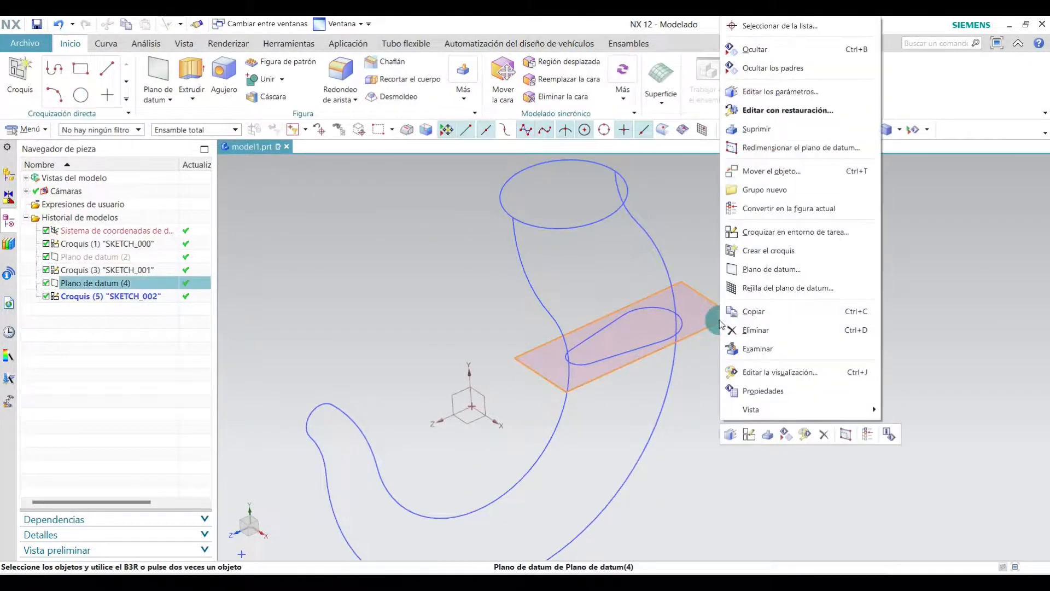
click(777, 52)
mouse_move(505, 453)
middle_down()
mouse_move(499, 276)
mouse_move(551, 305)
mouse_move(537, 343)
mouse_move(596, 325)
mouse_move(504, 321)
mouse_move(539, 284)
mouse_move(532, 321)
mouse_move(524, 311)
mouse_move(523, 401)
mouse_move(501, 409)
middle_up()
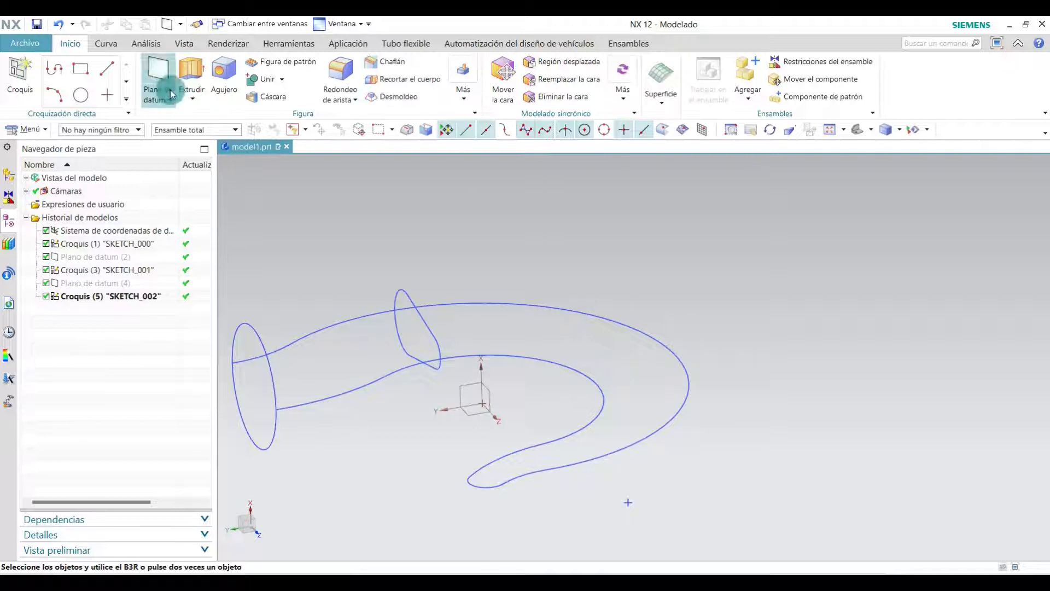
- Create a datum plane on the coordinate system's XY plane, resized to about 14.5 by 62 mm across the hook's bend
click(162, 70)
scroll(496, 426, up, 3)
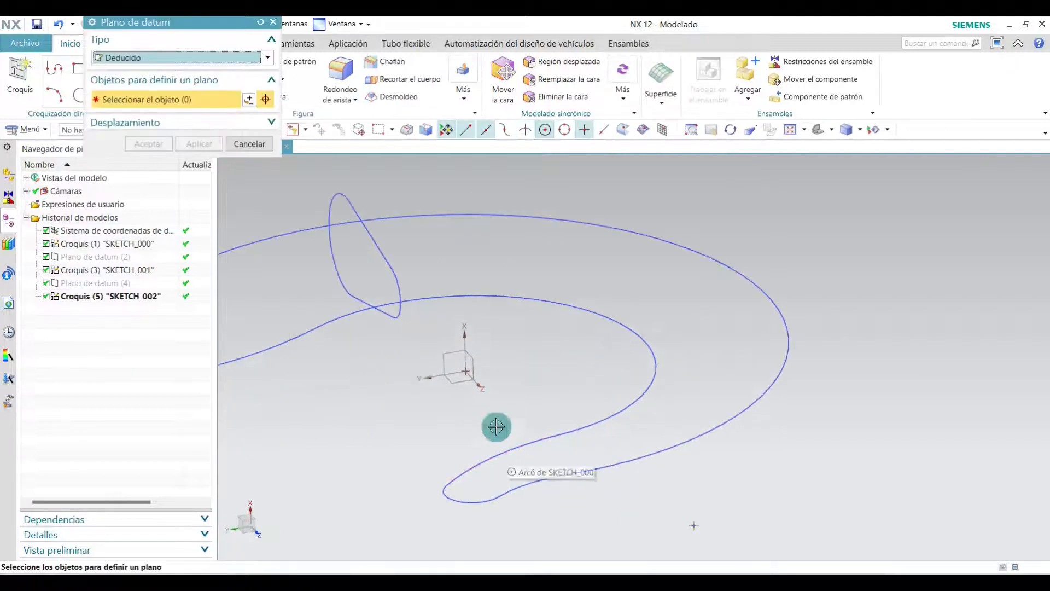
click(456, 353)
drag(488, 365, 815, 311)
drag(441, 375, 602, 348)
middle_drag(711, 385, 725, 386)
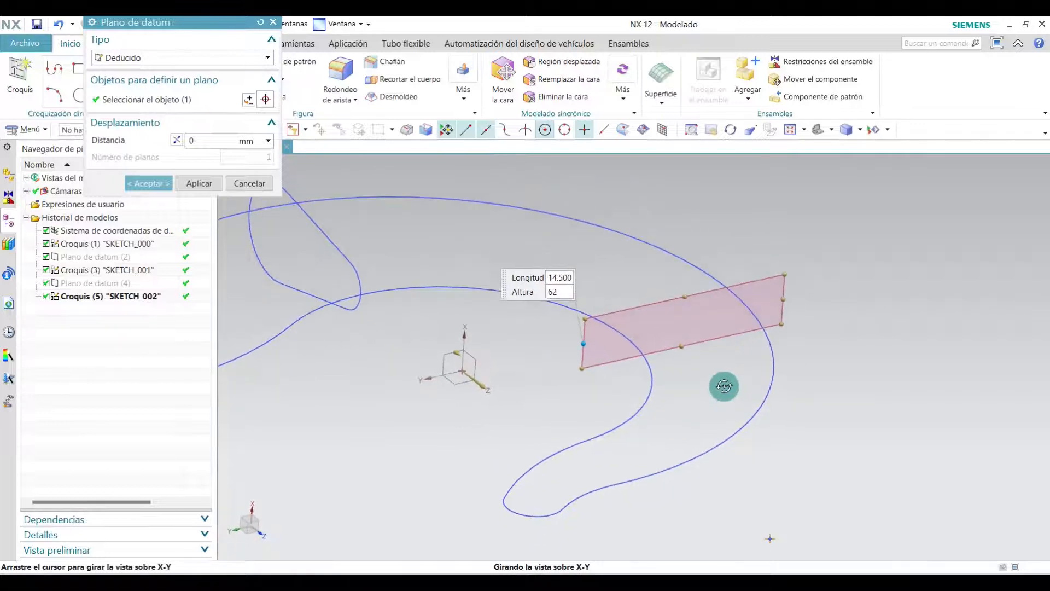
click(149, 183)
- Create a sketch on the new datum plane across the hook's bend
click(19, 74)
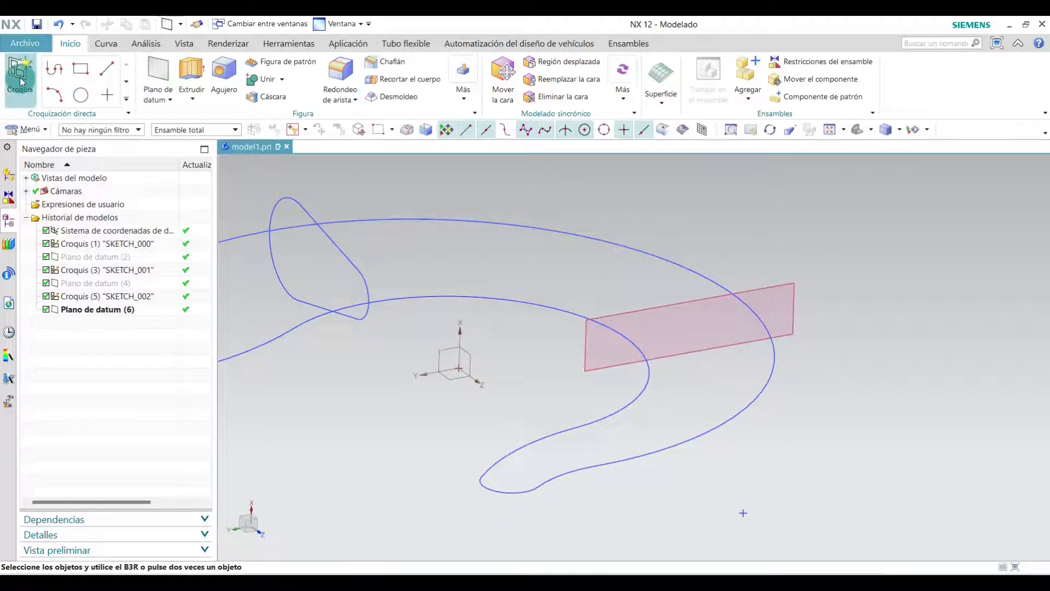
middle_drag(637, 342, 630, 290)
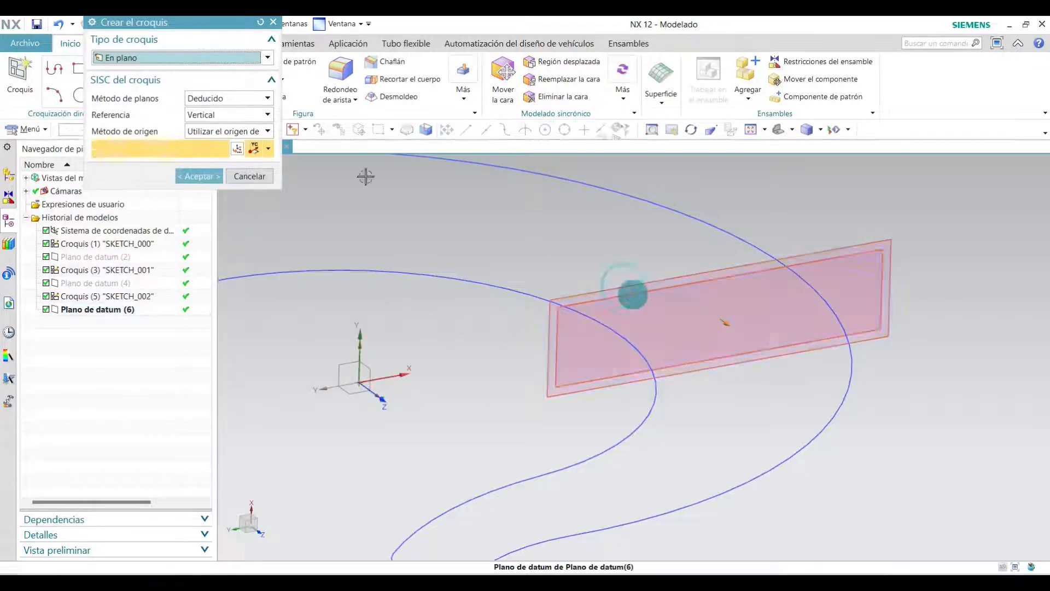
click(631, 290)
click(199, 176)
mouse_move(668, 342)
middle_down()
mouse_move(708, 359)
mouse_move(700, 354)
middle_up()
scroll(560, 408, down, 3)
scroll(795, 375, up, 2)
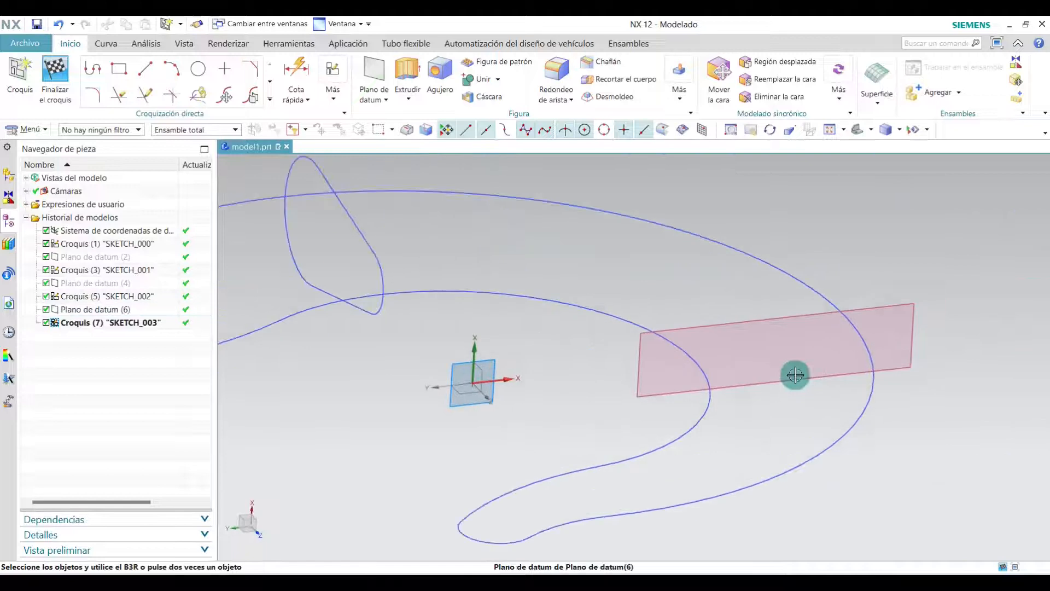
- Draw a line 50 mm long at 0° from the origin to the bend's inner edge
click(146, 69)
scroll(581, 436, up, 2)
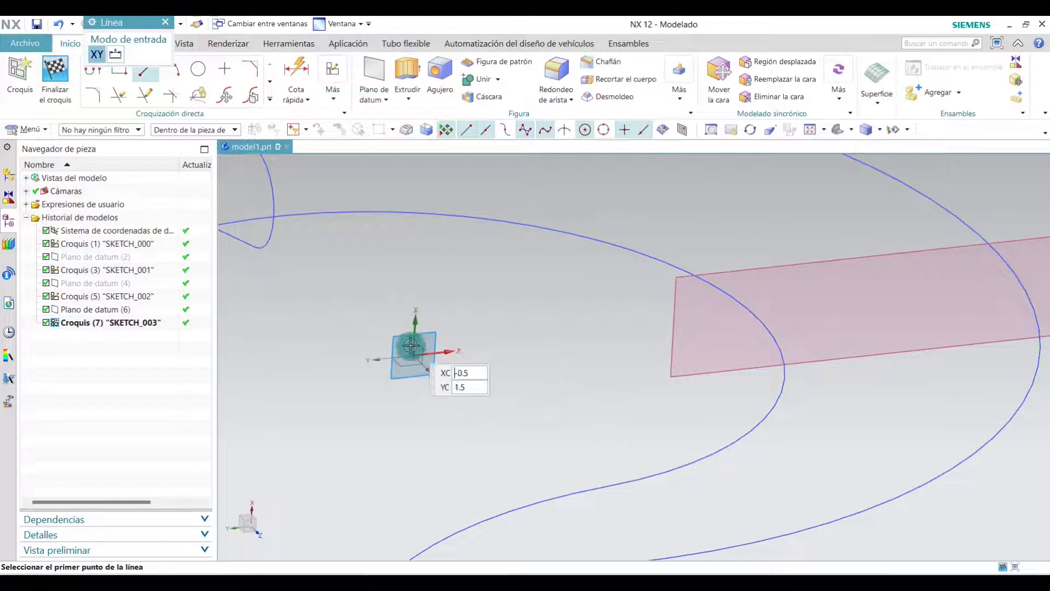
click(416, 354)
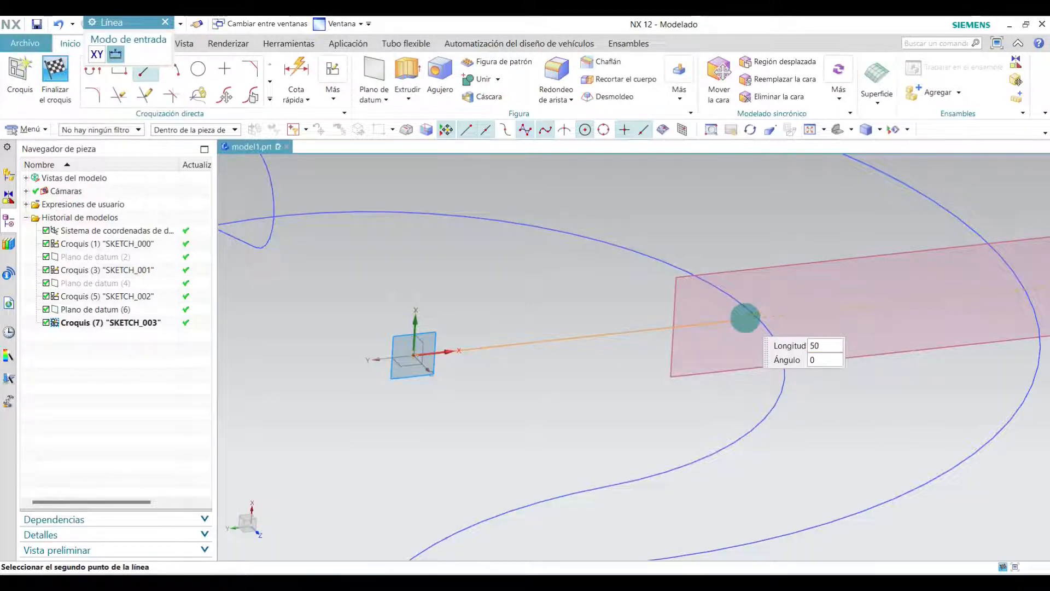
key(Return)
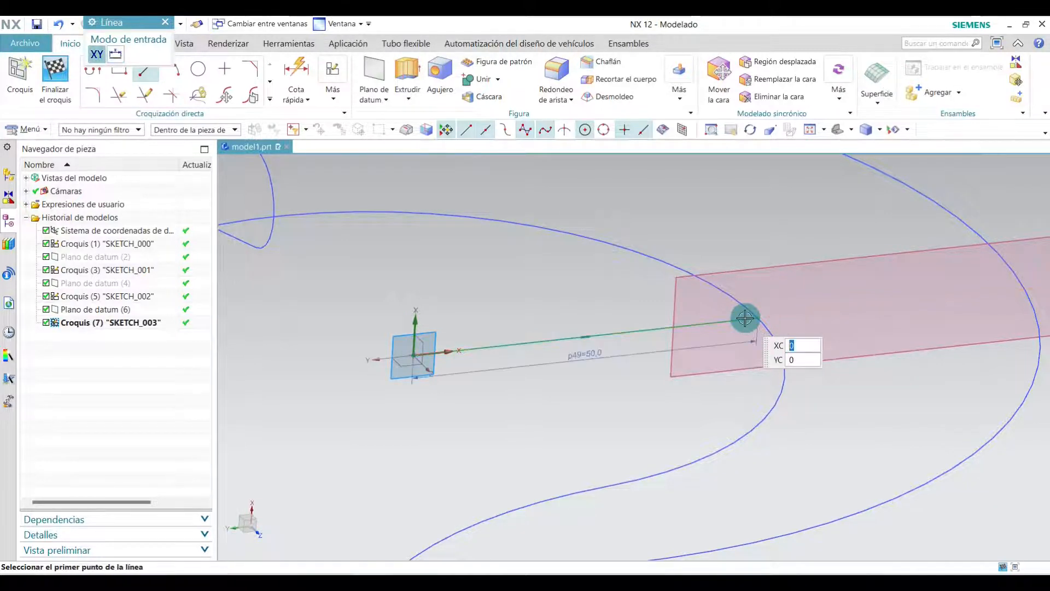
- Draw a line about 38.75 mm long from the end of the 50 mm line to the bend's outer edge
scroll(746, 341, down, 3)
scroll(826, 338, up, 5)
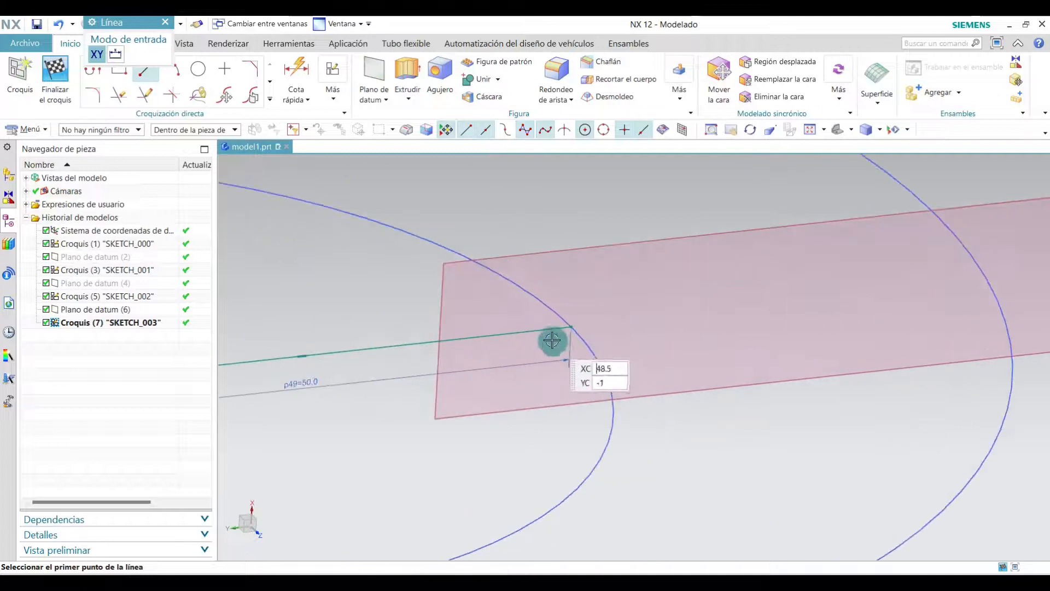
click(571, 328)
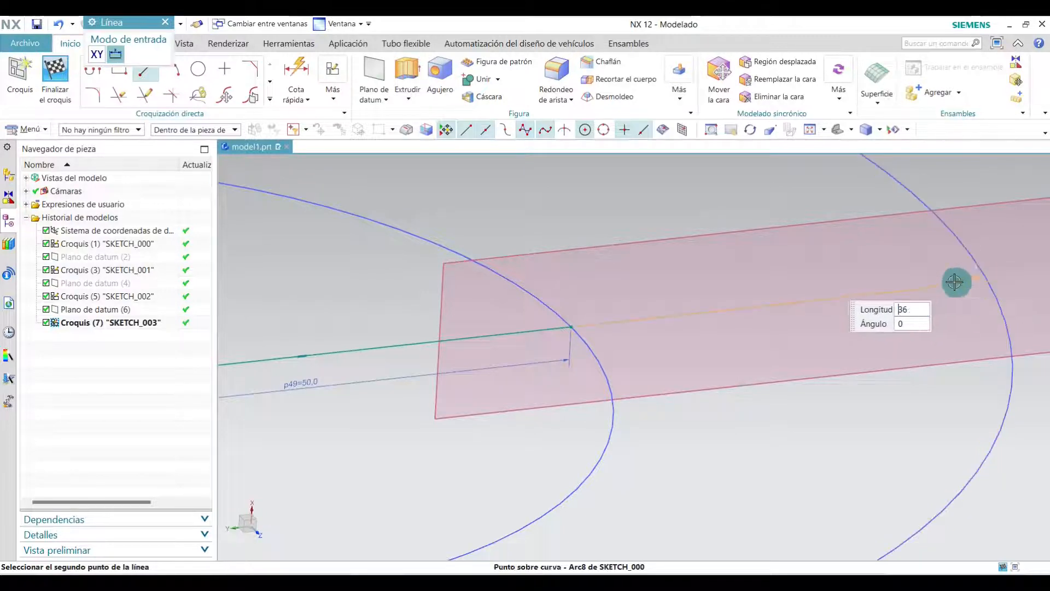
click(986, 280)
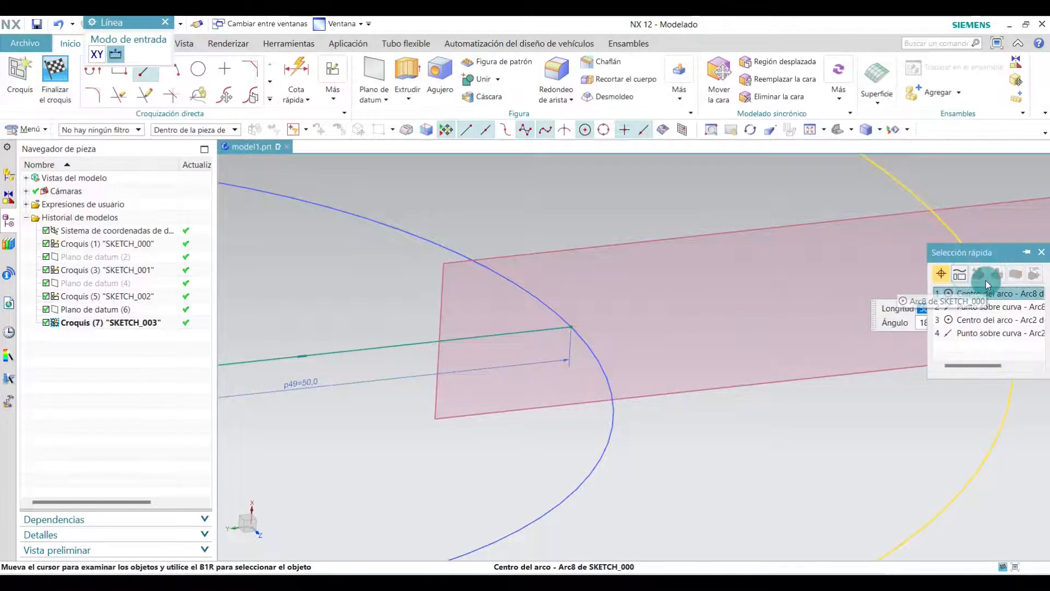
click(1042, 254)
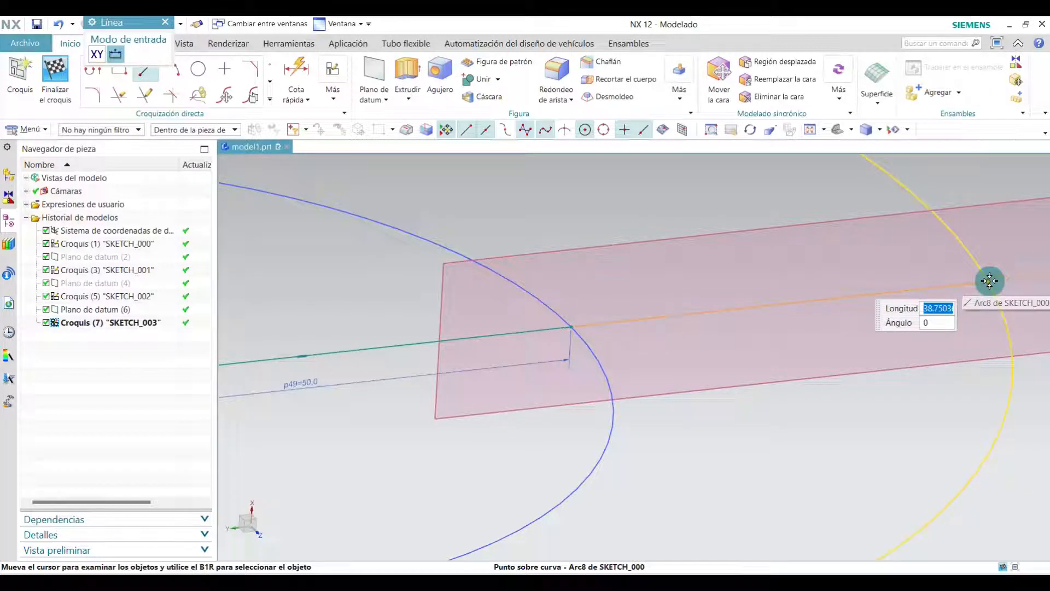
click(988, 281)
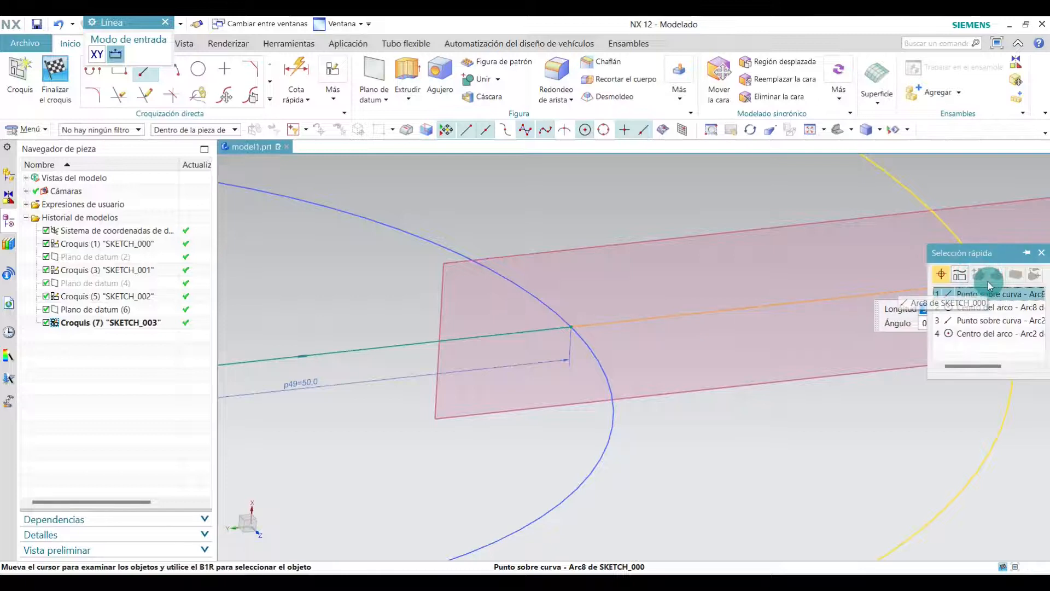
drag(1011, 251, 923, 133)
click(990, 282)
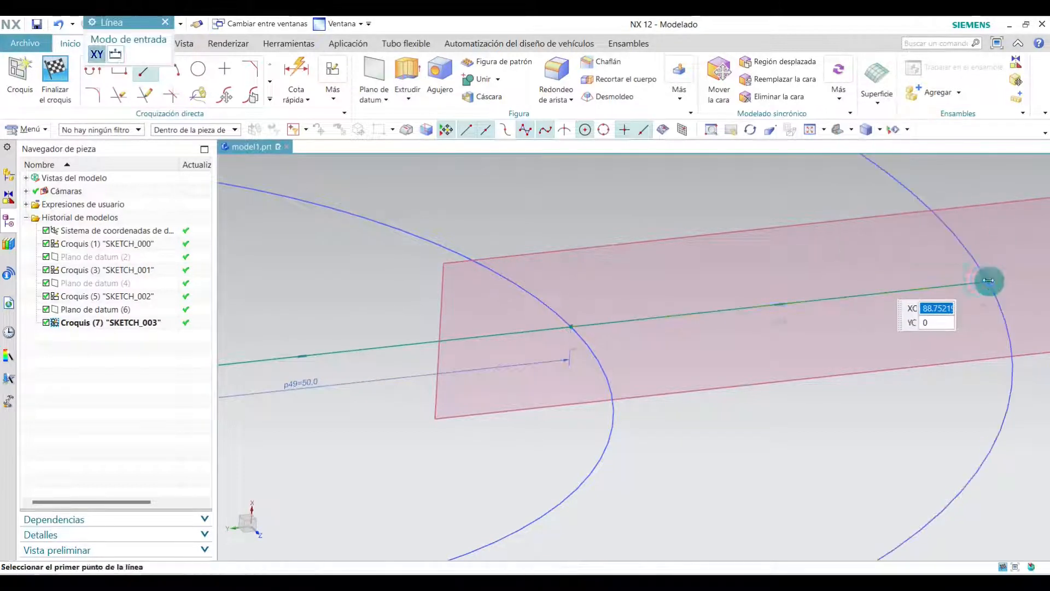
- Delete the 50 mm helper line between the origin and the bend's inner edge
right_click(361, 343)
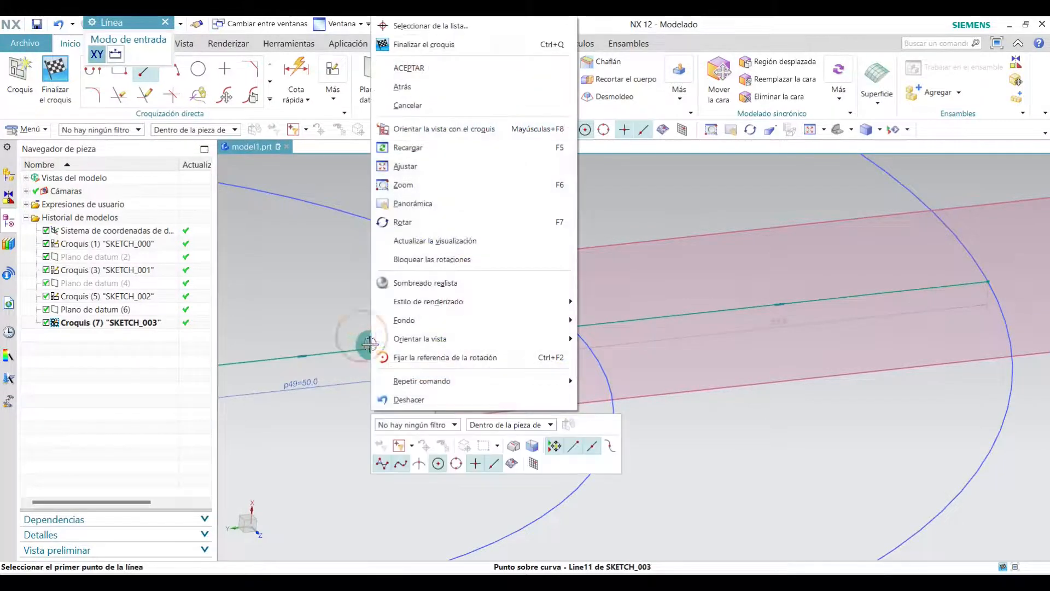
click(317, 319)
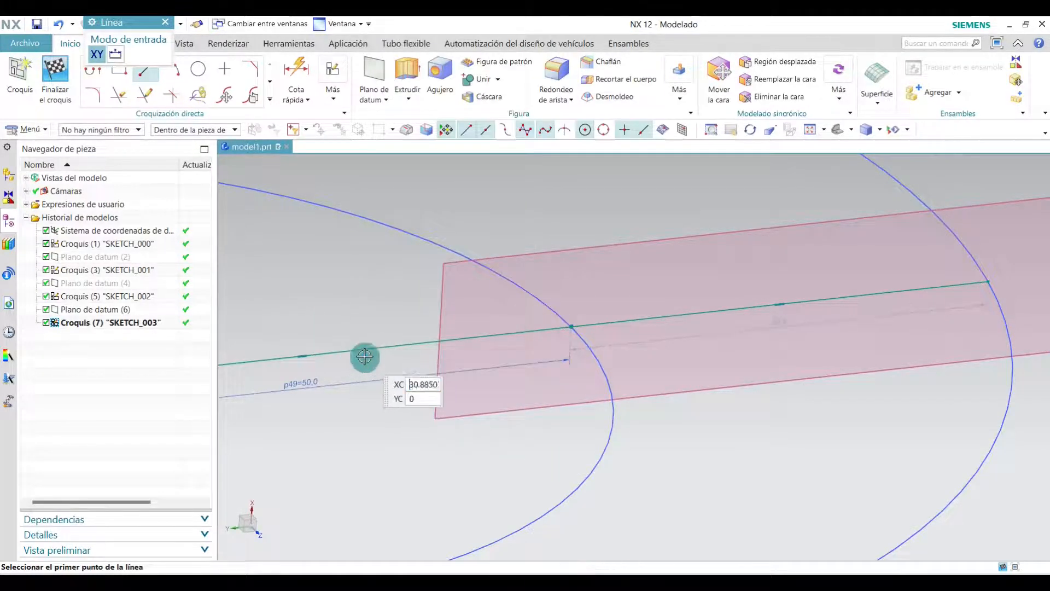
right_click(362, 344)
click(323, 344)
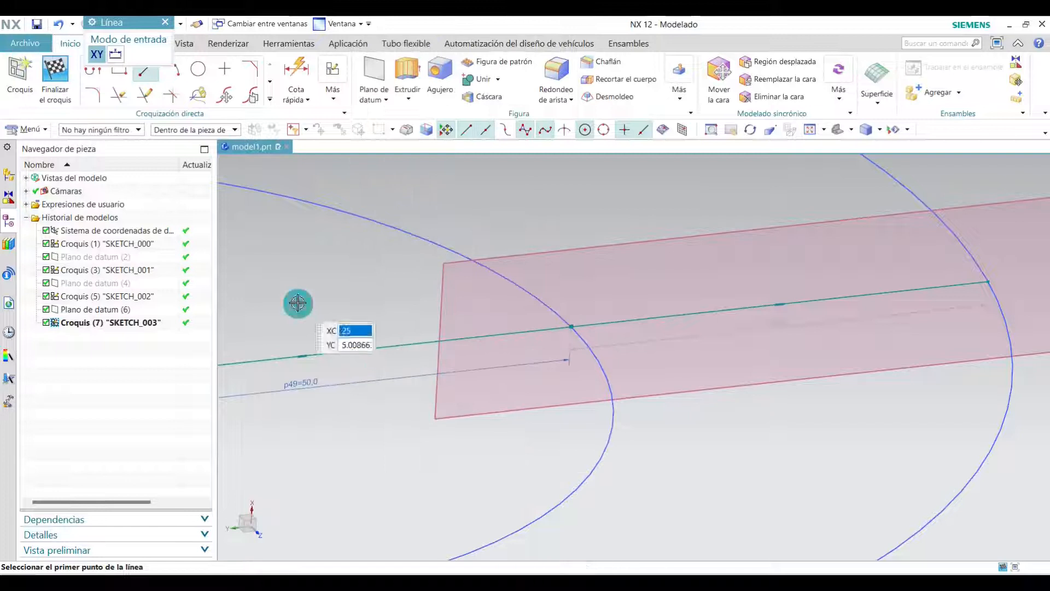
click(165, 22)
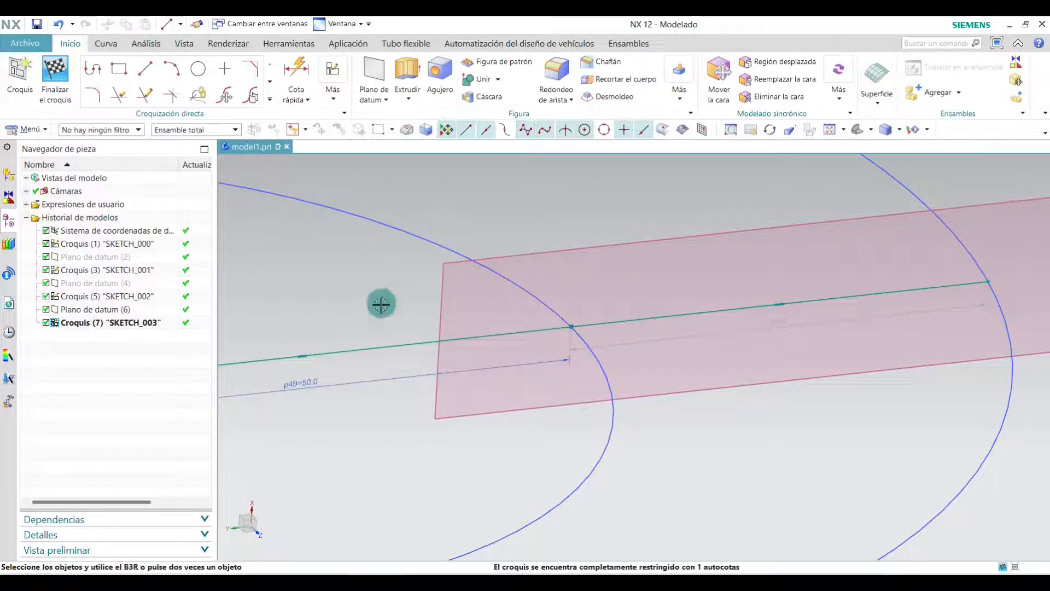
right_click(372, 347)
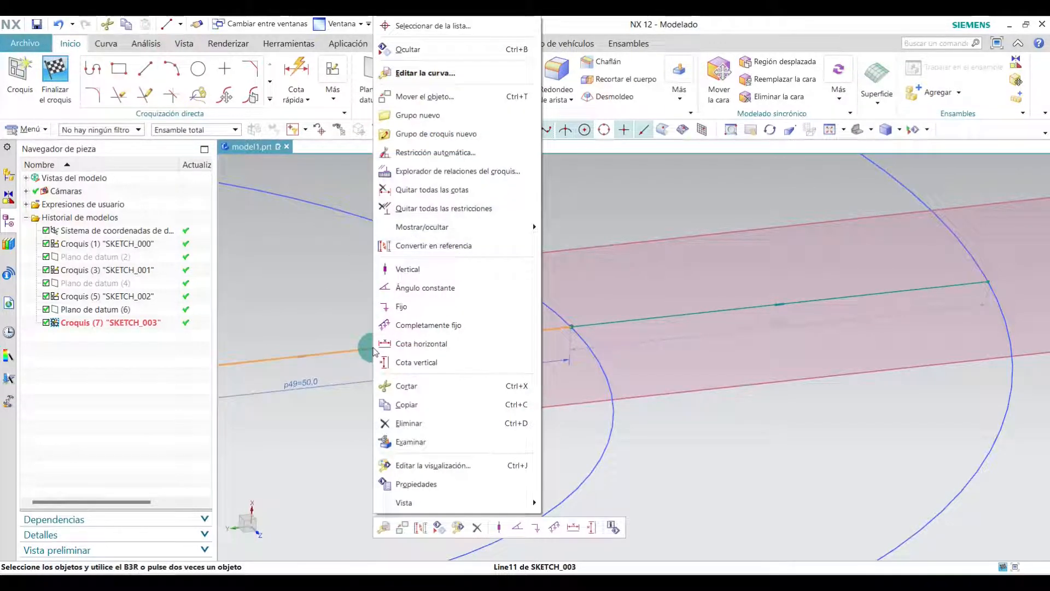
click(407, 423)
- Draw a helper circle 19.4 mm in diameter centred on the midpoint of the line across the bend
scroll(547, 417, down, 4)
scroll(609, 385, up, 2)
scroll(576, 385, down, 2)
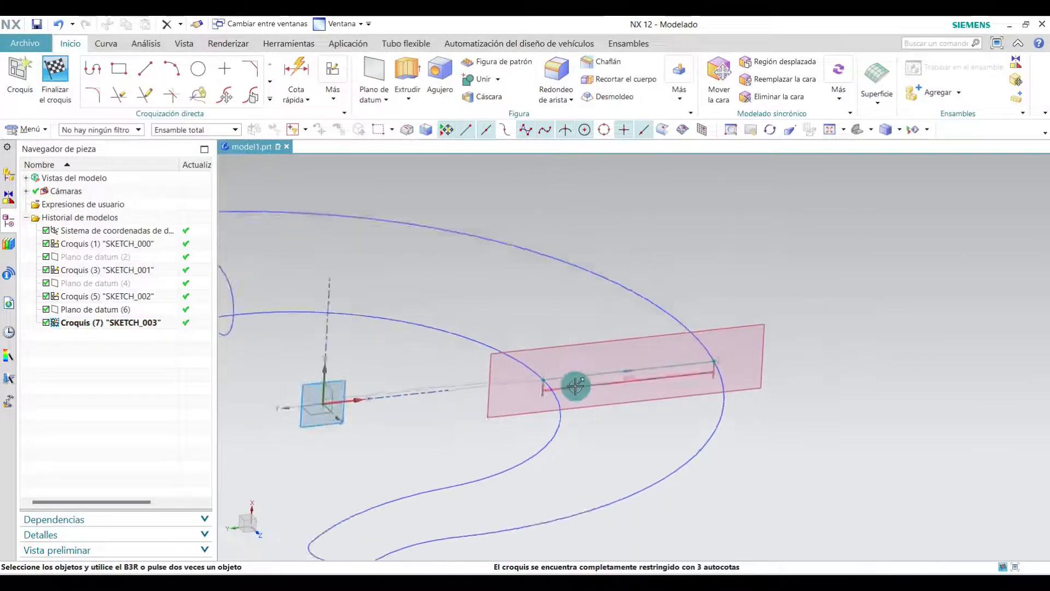
scroll(576, 385, up, 2)
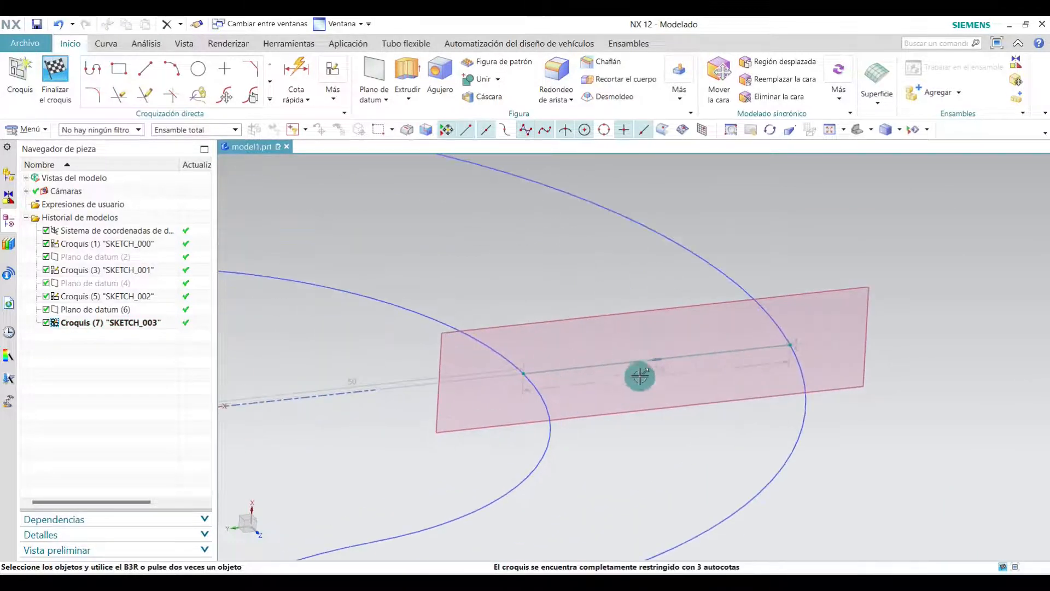
click(194, 69)
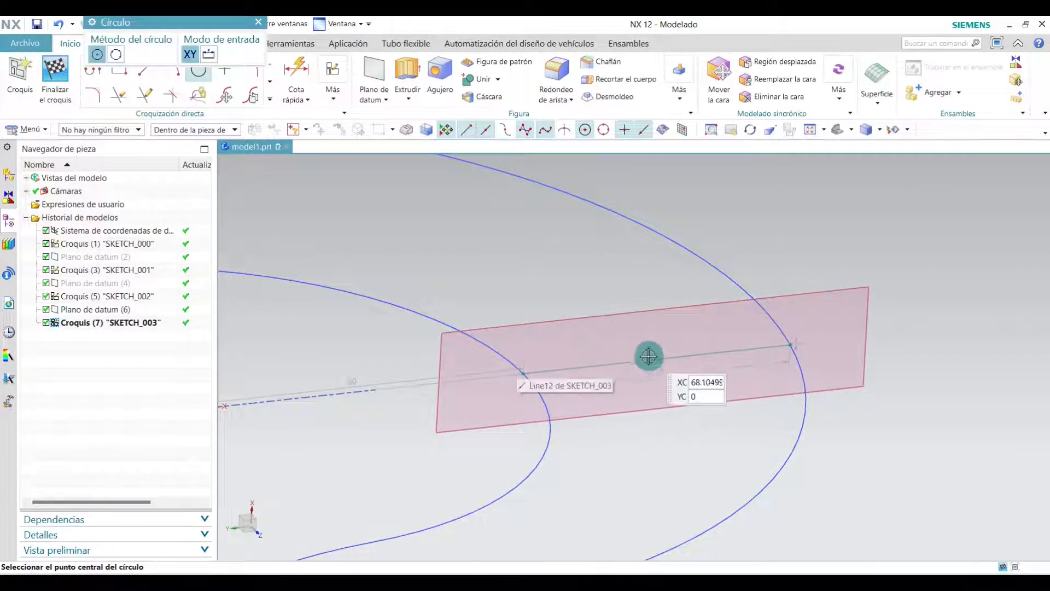
scroll(602, 369, up, 2)
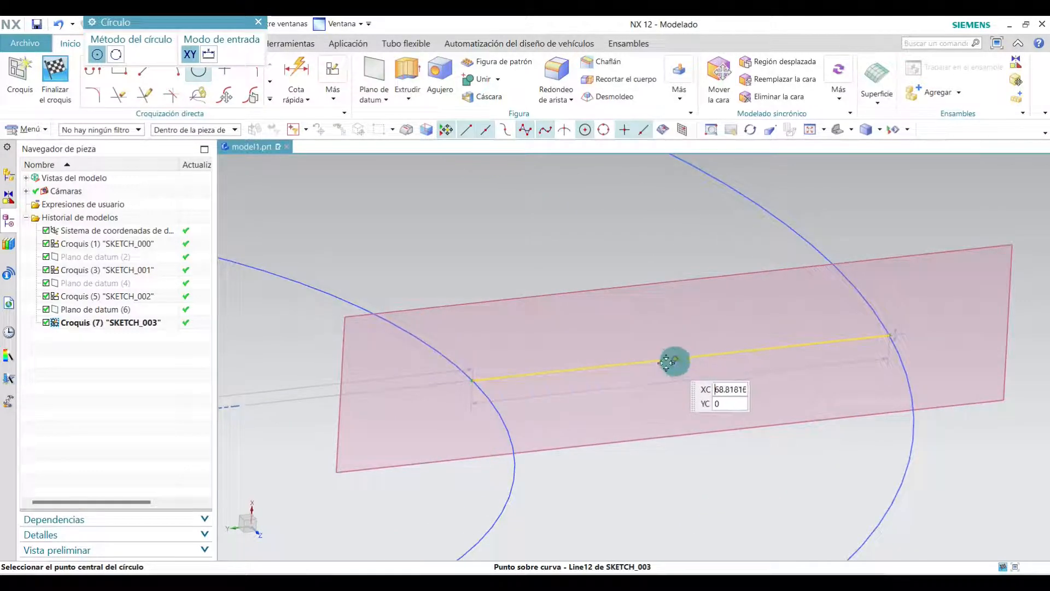
click(681, 357)
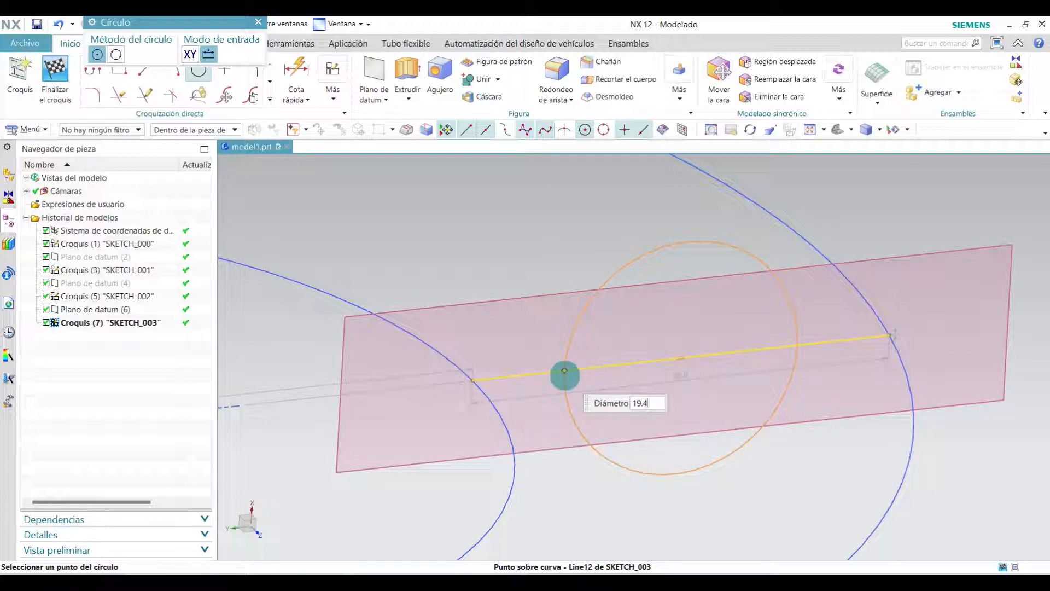
key(Return)
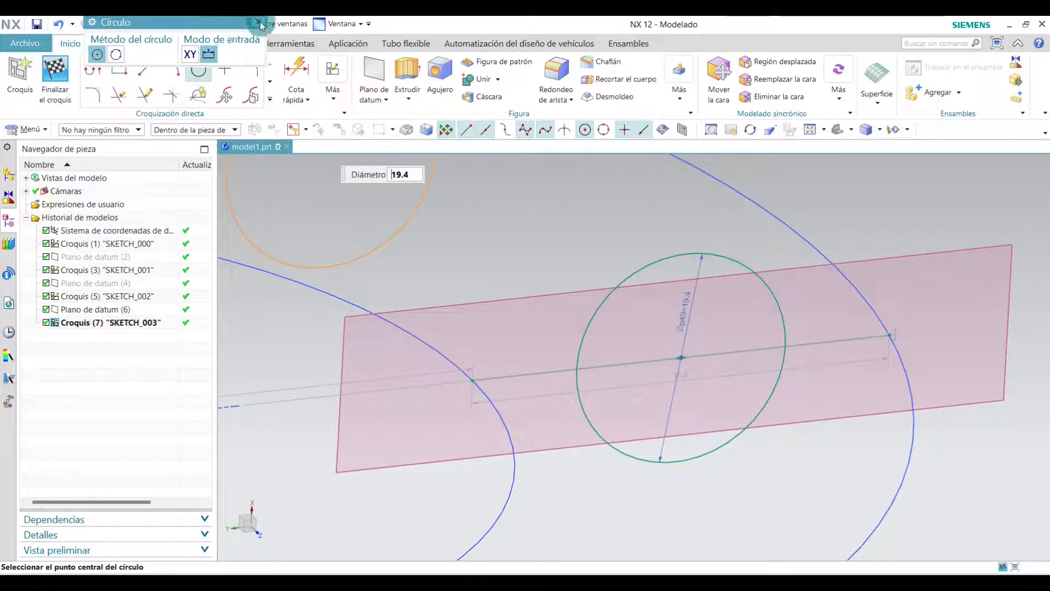
click(258, 23)
- Trim away the part of the line across the bend that lies inside the 19.4 mm circle
click(121, 98)
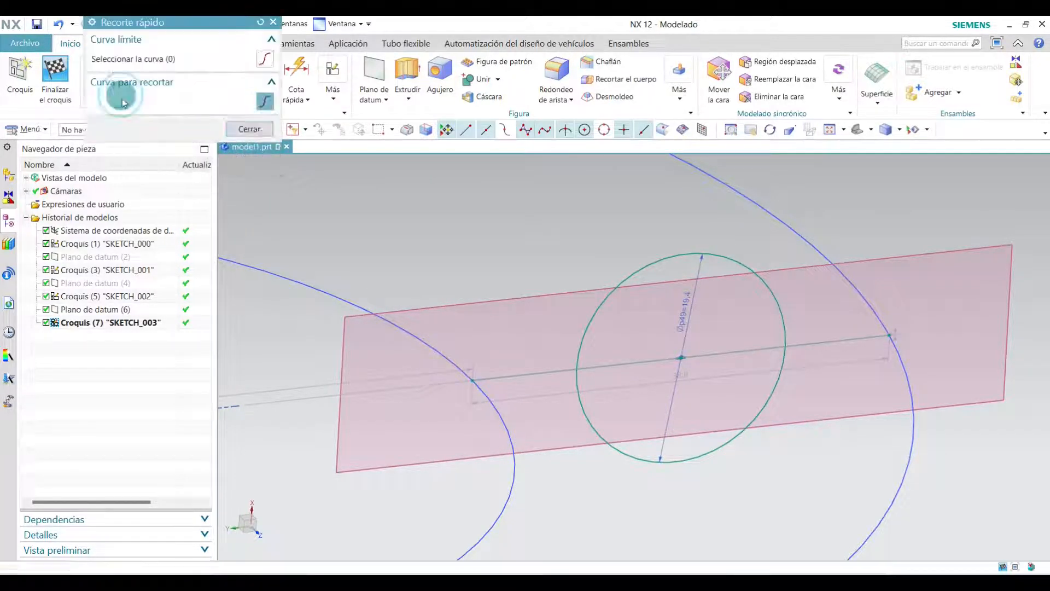
scroll(483, 407, down, 3)
scroll(483, 425, up, 2)
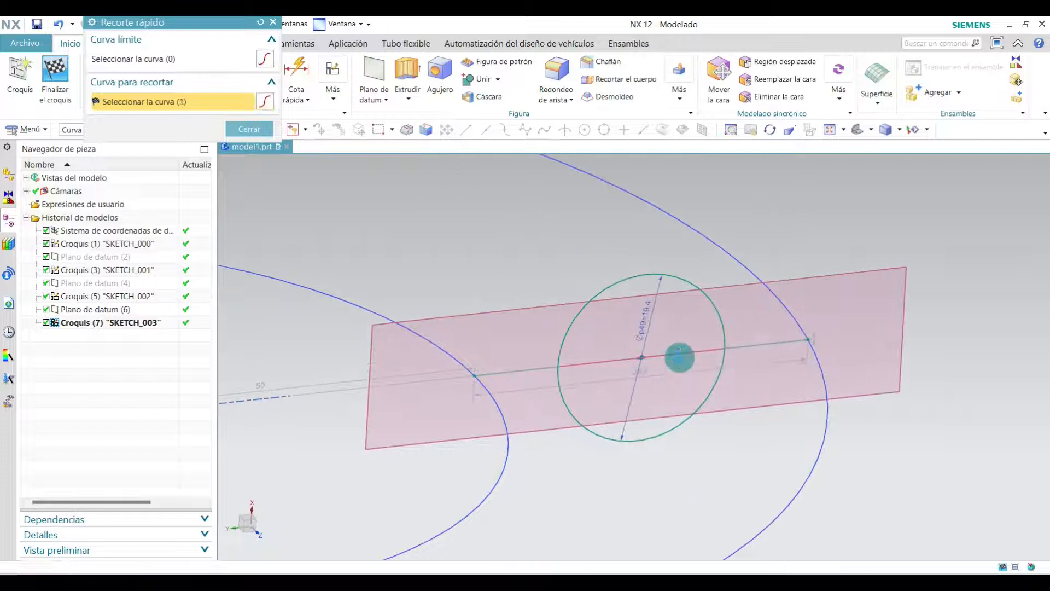
click(255, 132)
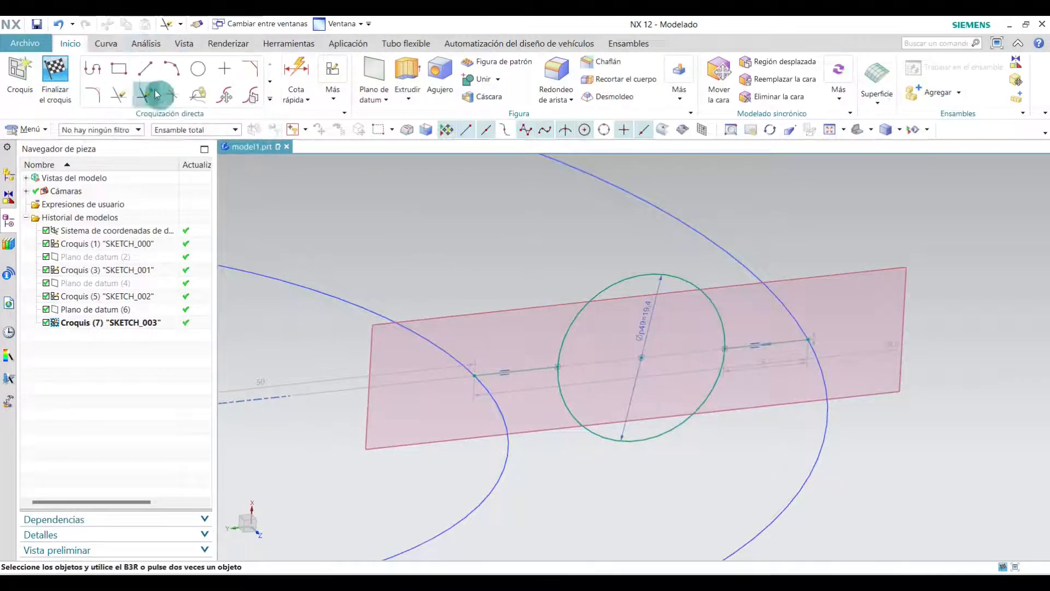
- Draw a circle from the outer segment's inner end through the bend's outer edge, and one about 9.7 mm in diameter centred on the inner segment's midpoint
click(198, 69)
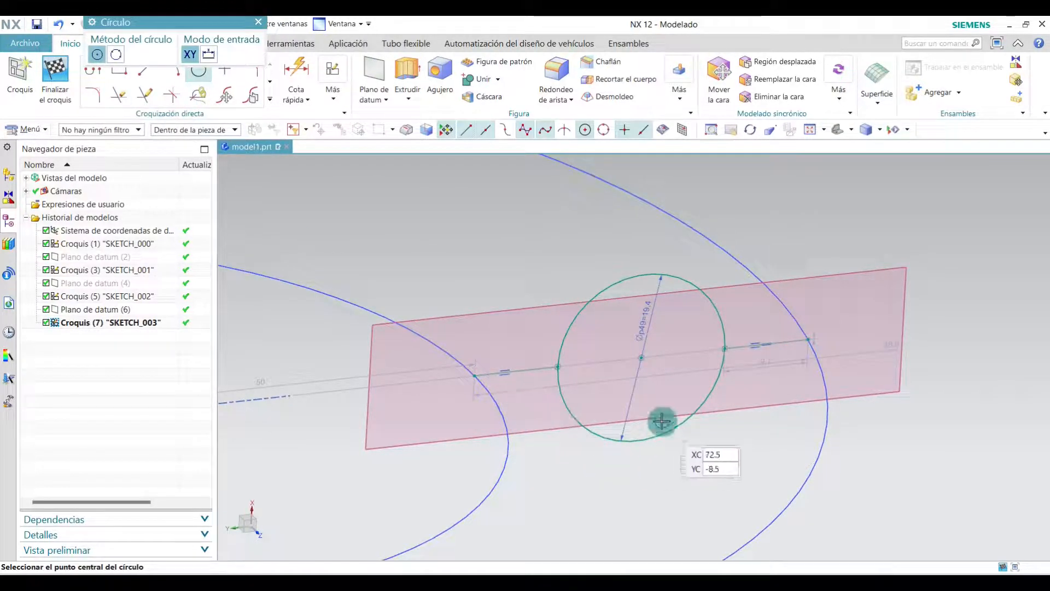
click(725, 349)
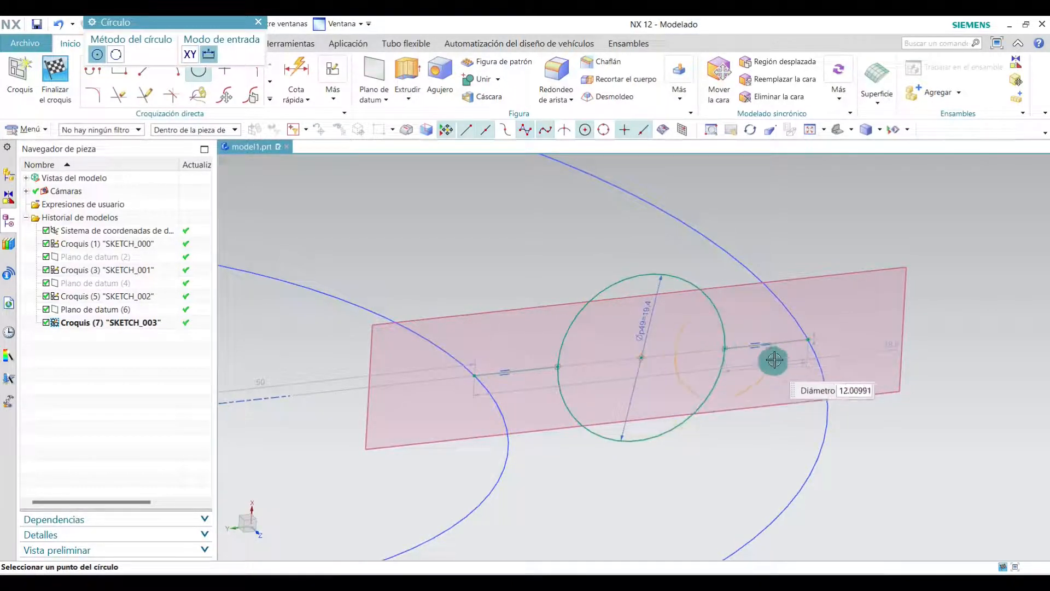
click(806, 340)
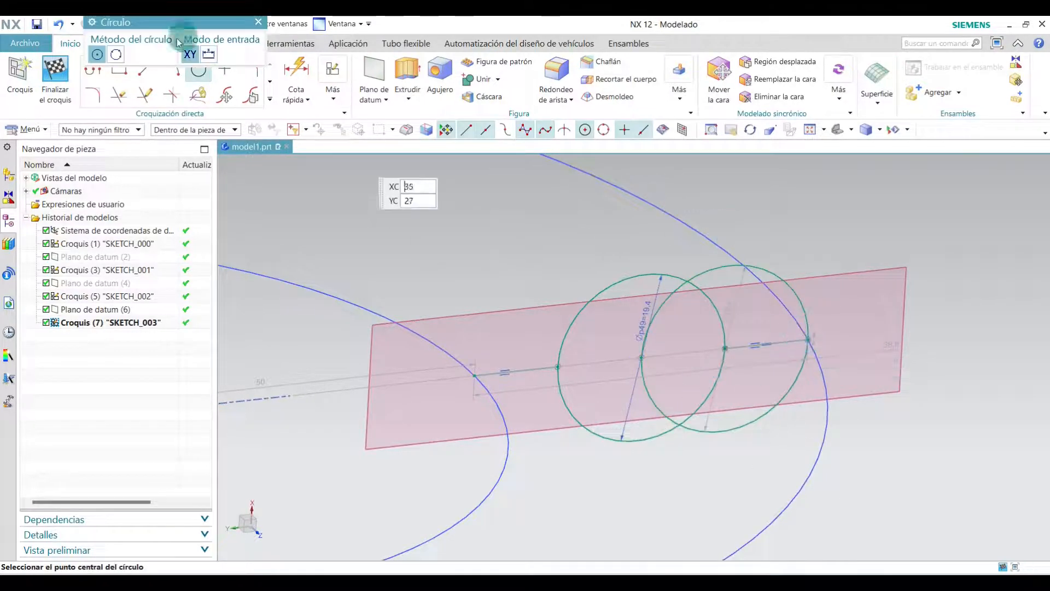
click(517, 371)
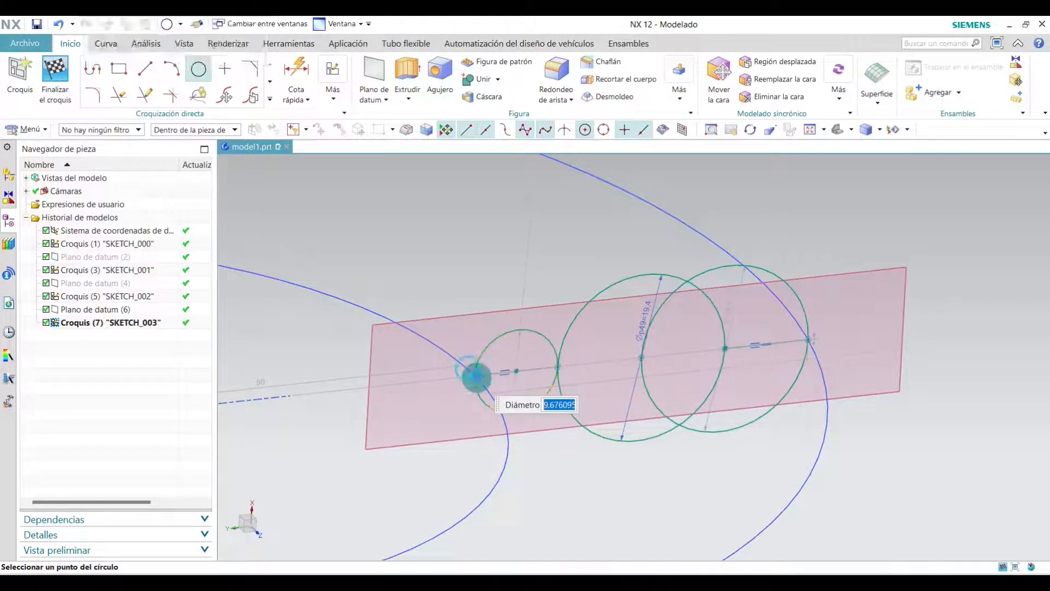
click(476, 377)
click(258, 23)
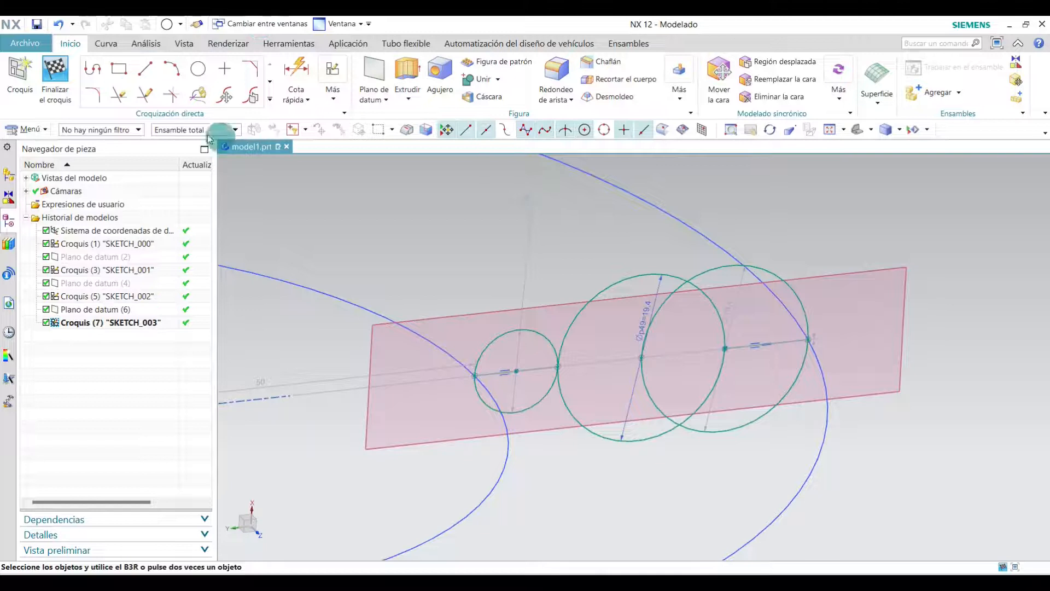
- Delete the 19.4 mm helper circle centred between the two line segments
right_click(610, 282)
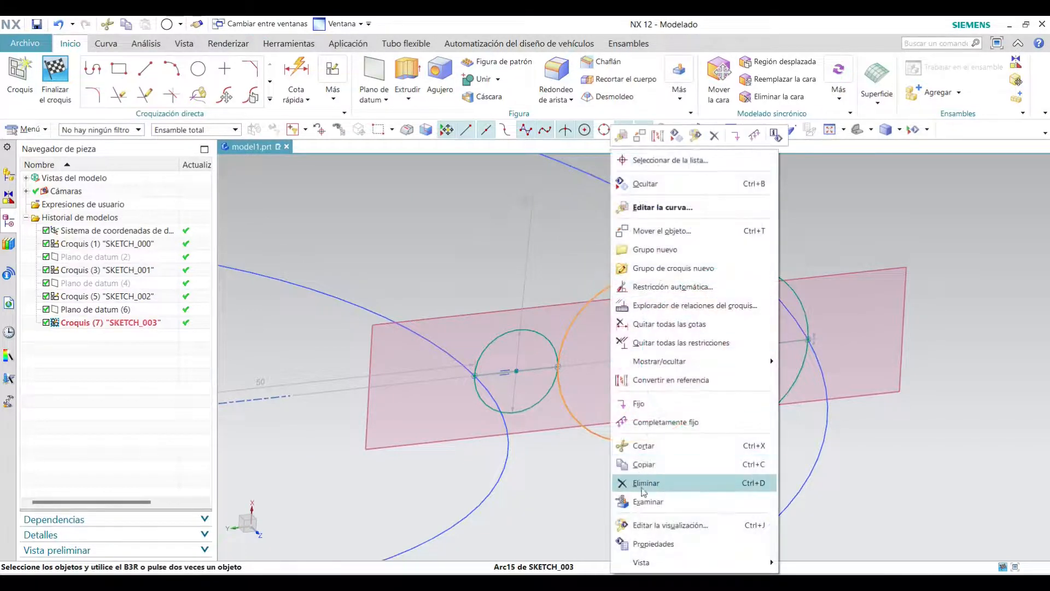
click(638, 478)
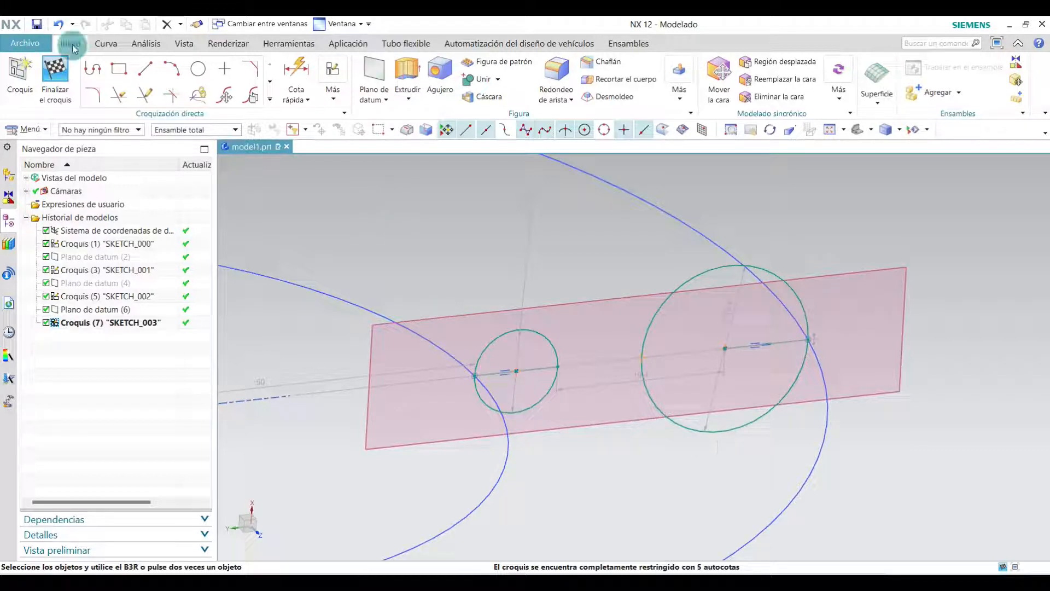
- Draw two tangent lines joining the small and large circles, one on each side of the cross-section
click(146, 78)
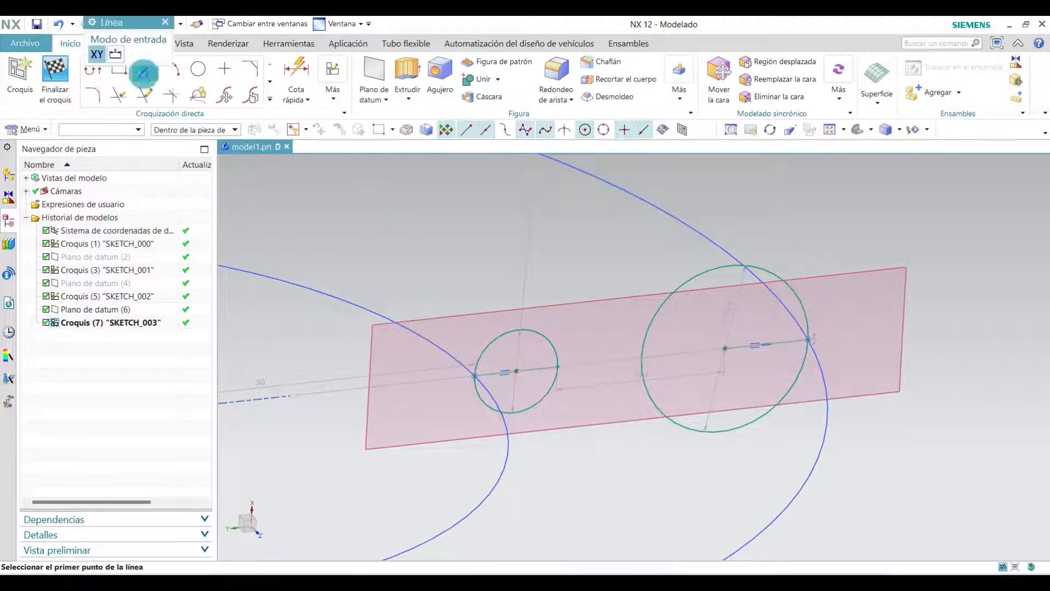
click(509, 331)
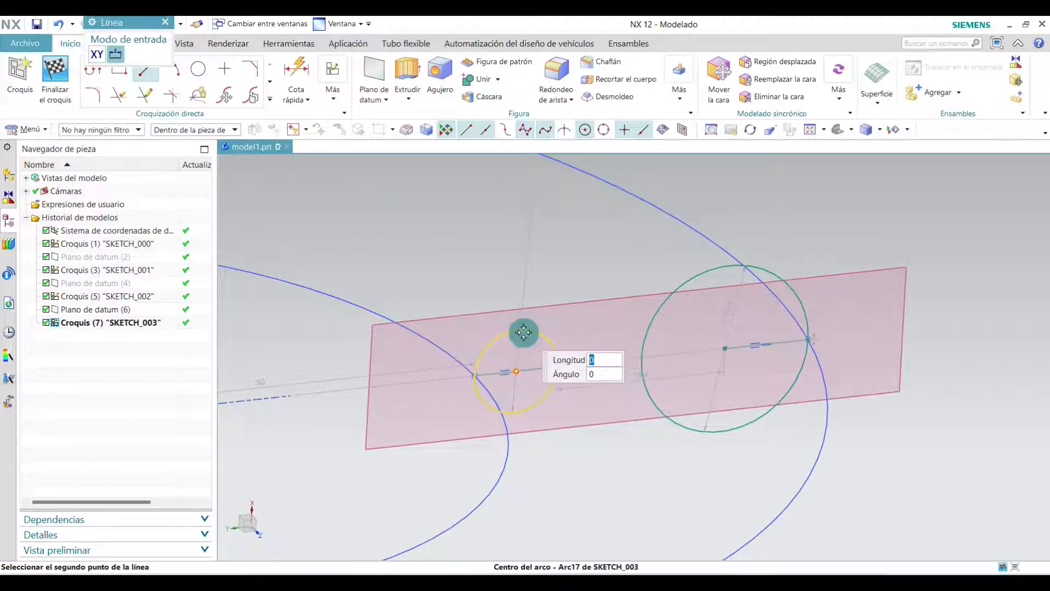
click(523, 332)
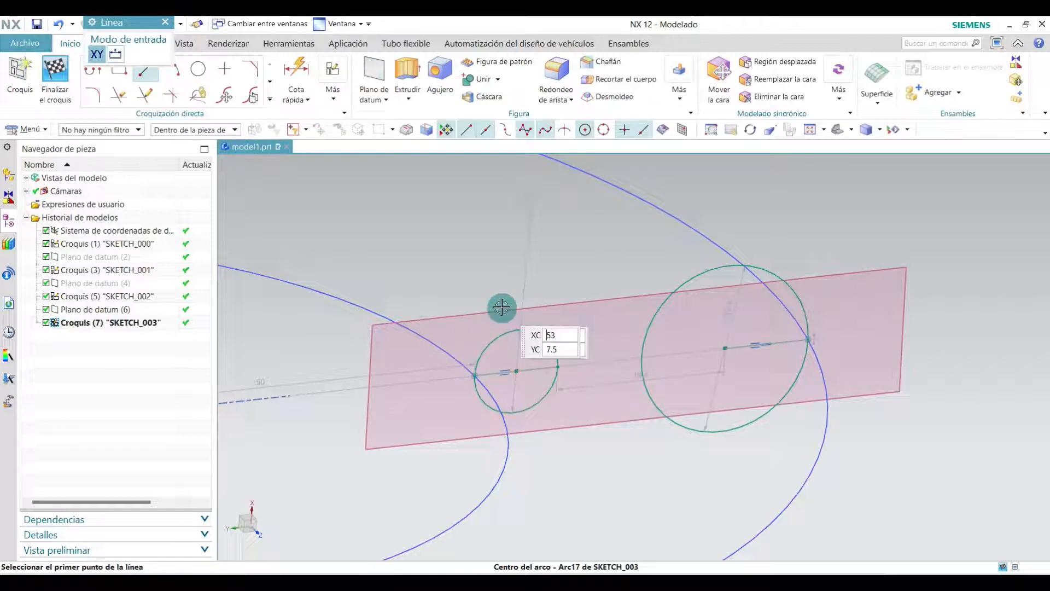
click(500, 339)
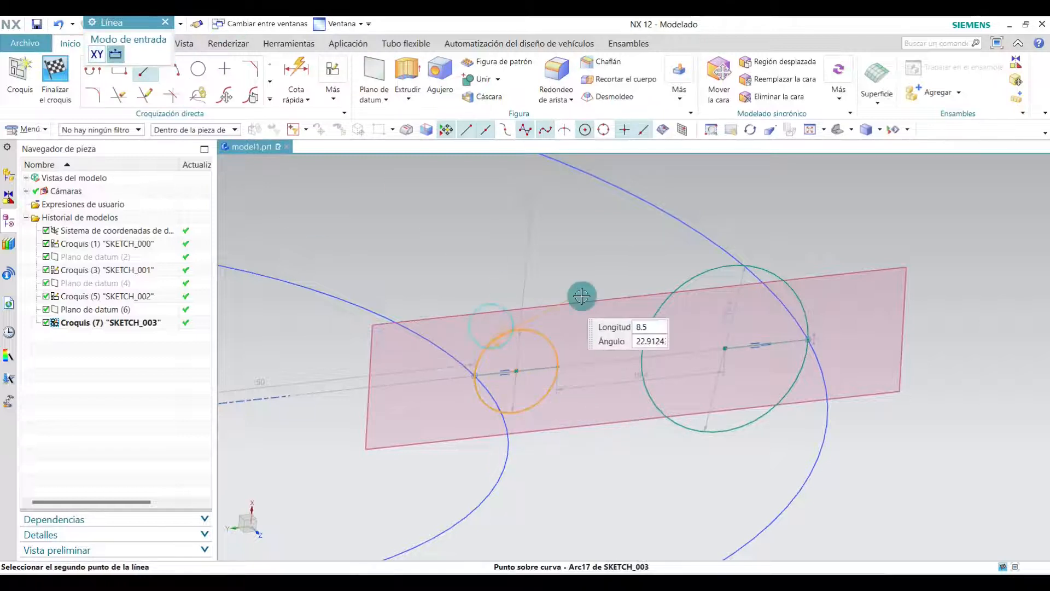
click(716, 262)
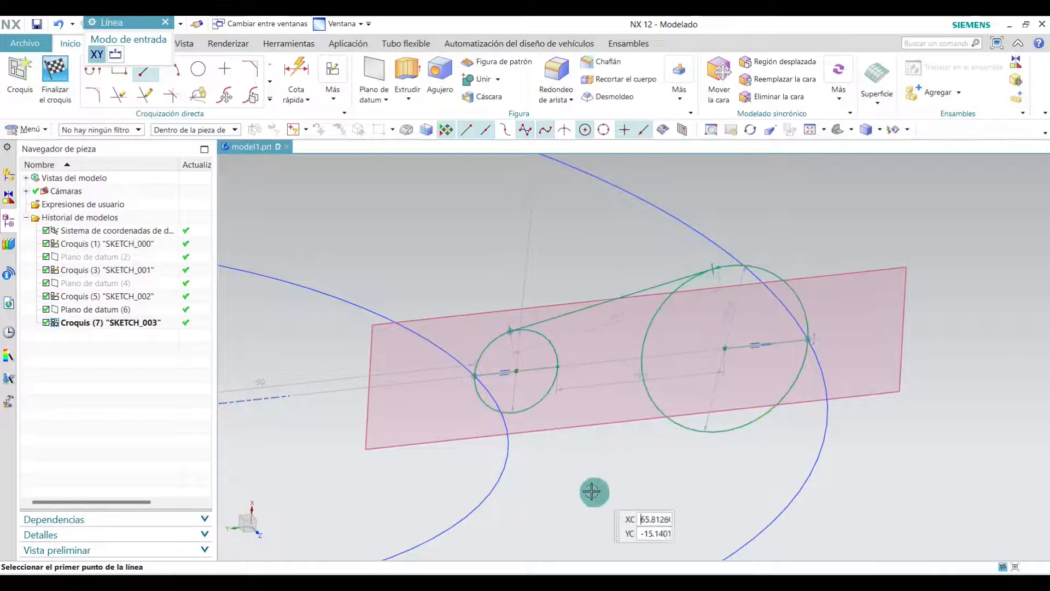
click(515, 417)
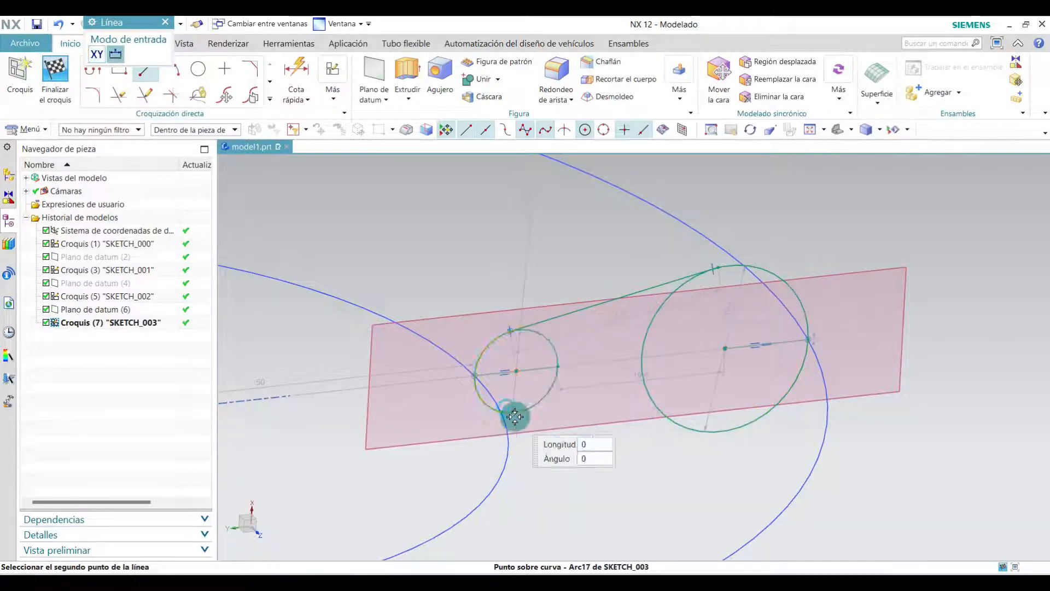
click(711, 437)
click(165, 21)
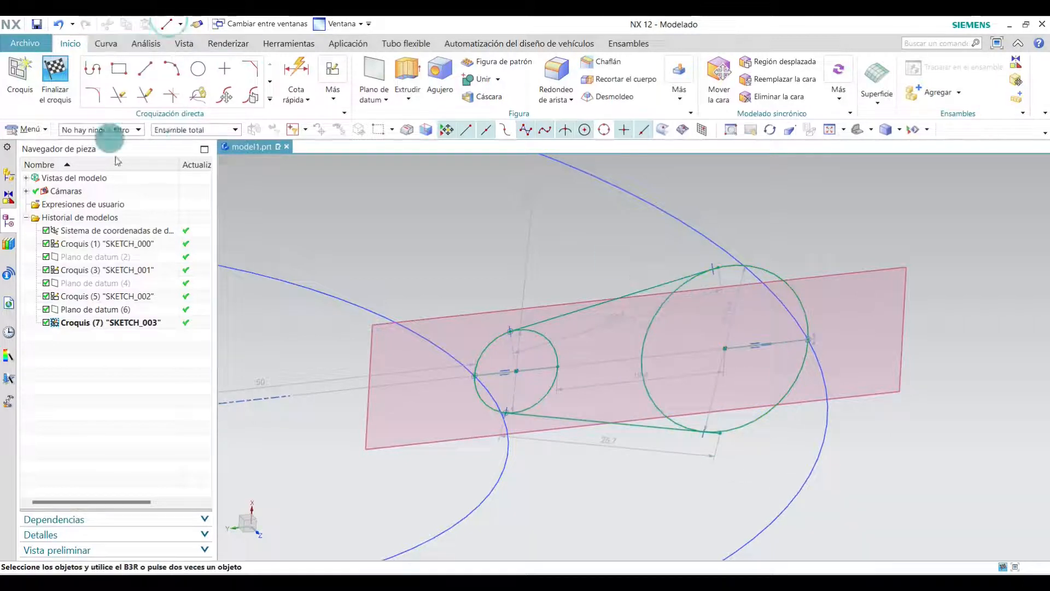
- Trim the arcs of both circles inside the tangent outline and the line segment within the large circle
click(117, 97)
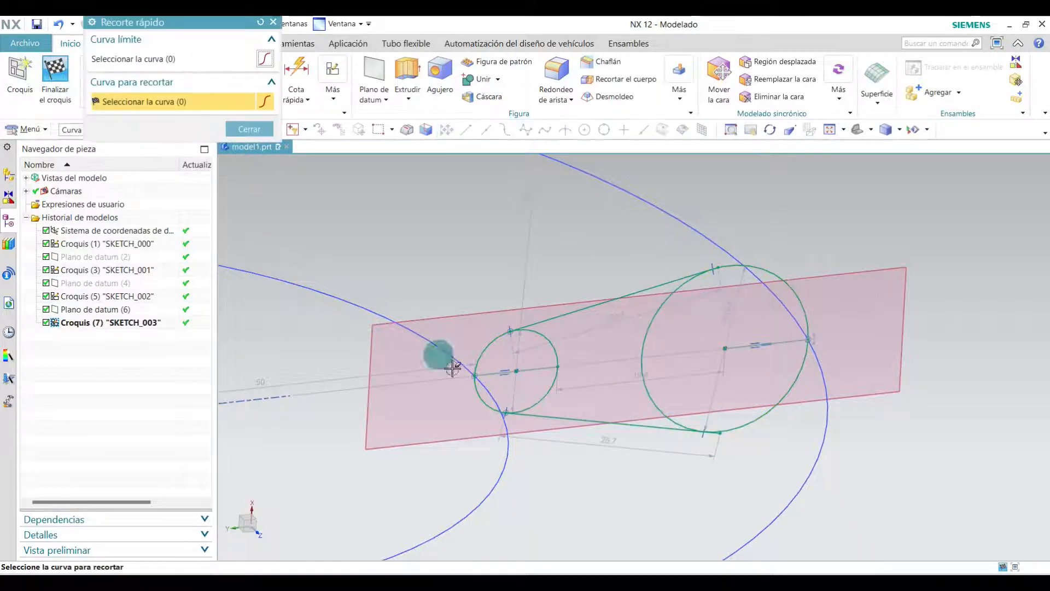
scroll(536, 267, up, 3)
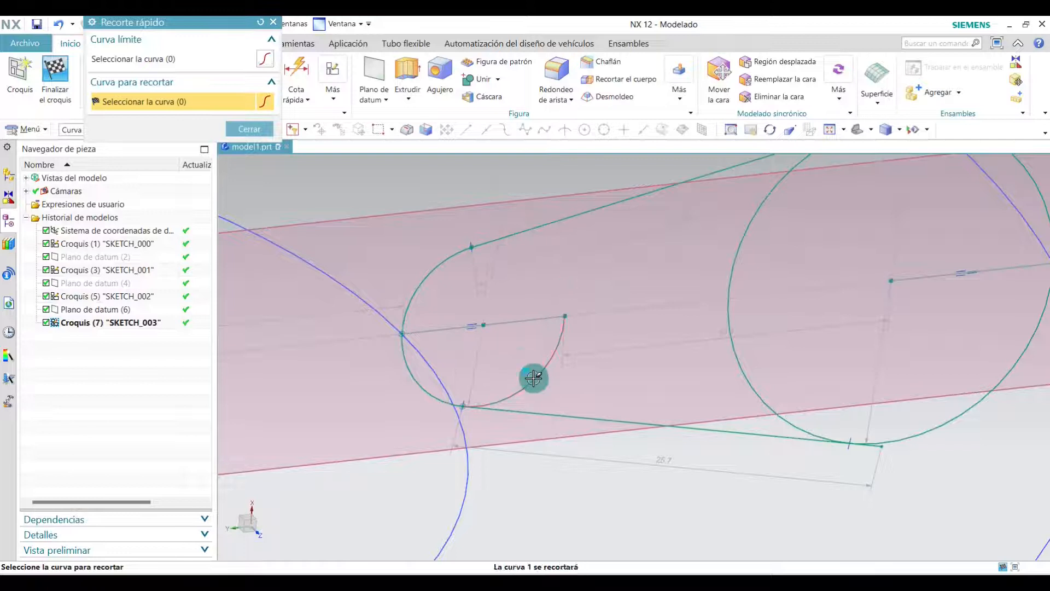
scroll(534, 377, down, 3)
mouse_move(479, 403)
middle_down()
mouse_move(662, 272)
mouse_move(624, 300)
mouse_move(704, 258)
mouse_move(659, 236)
mouse_move(529, 323)
middle_up()
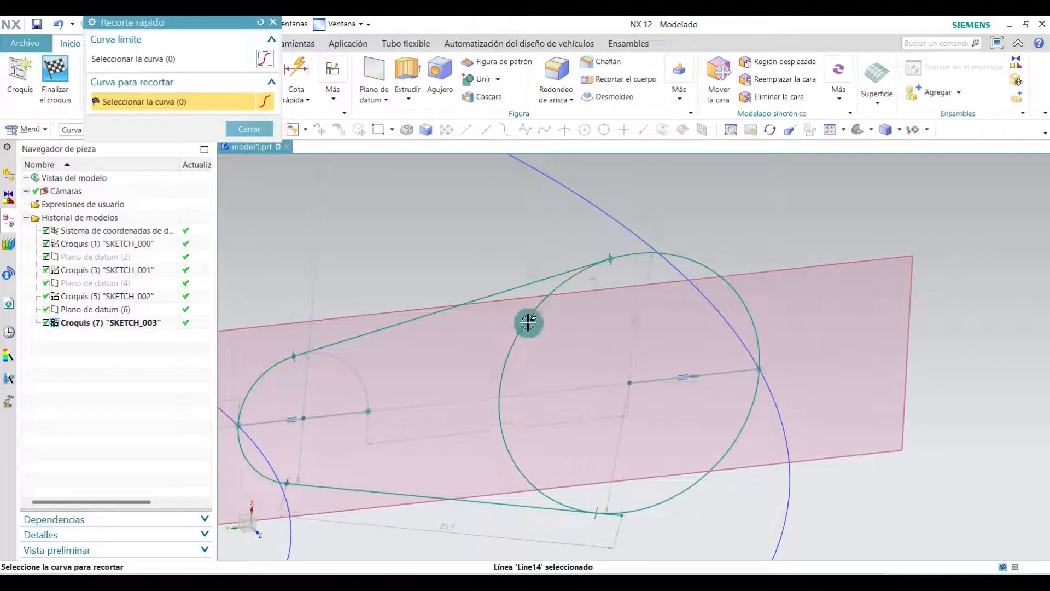
scroll(552, 327, down, 3)
scroll(624, 363, up, 3)
click(662, 332)
scroll(660, 332, down, 4)
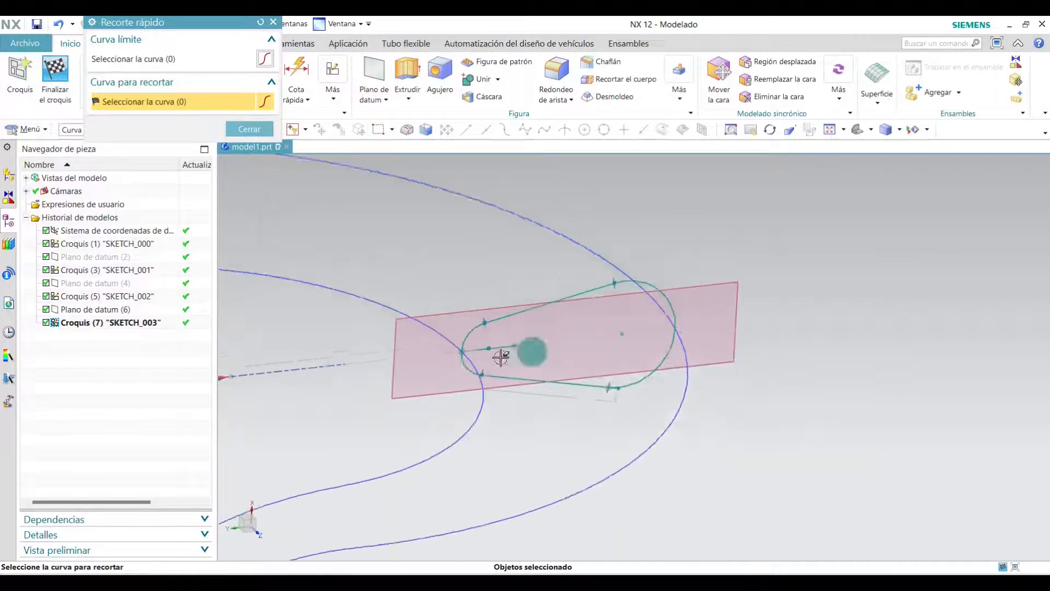
- Trim the remaining segment inside the small arc and the lower tangent line's overhang past the large arc
scroll(426, 375, up, 3)
click(606, 316)
scroll(563, 339, down, 2)
scroll(704, 352, up, 3)
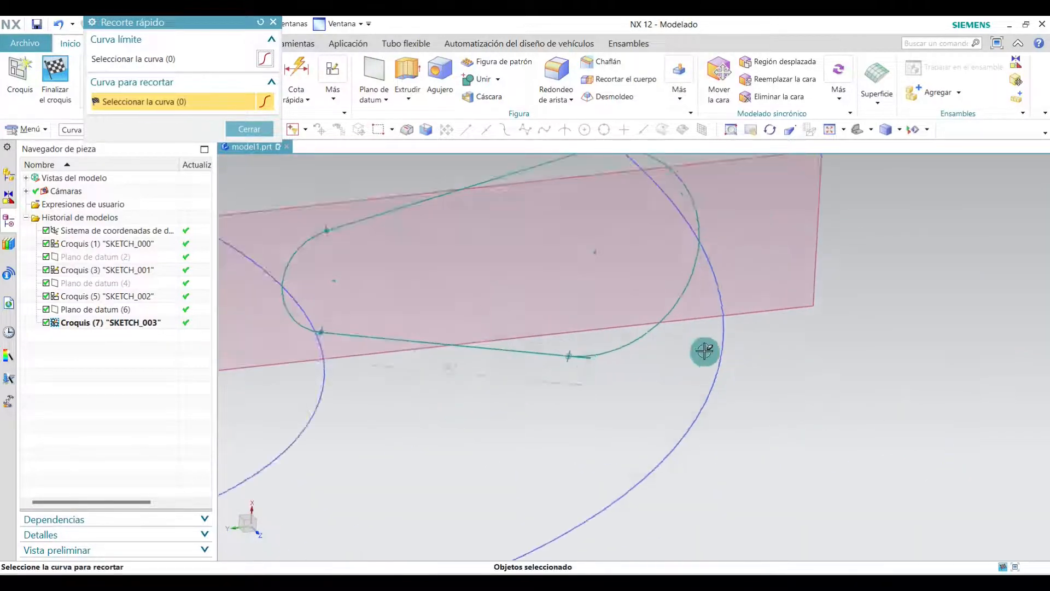
scroll(563, 354, up, 4)
click(604, 348)
scroll(536, 350, down, 4)
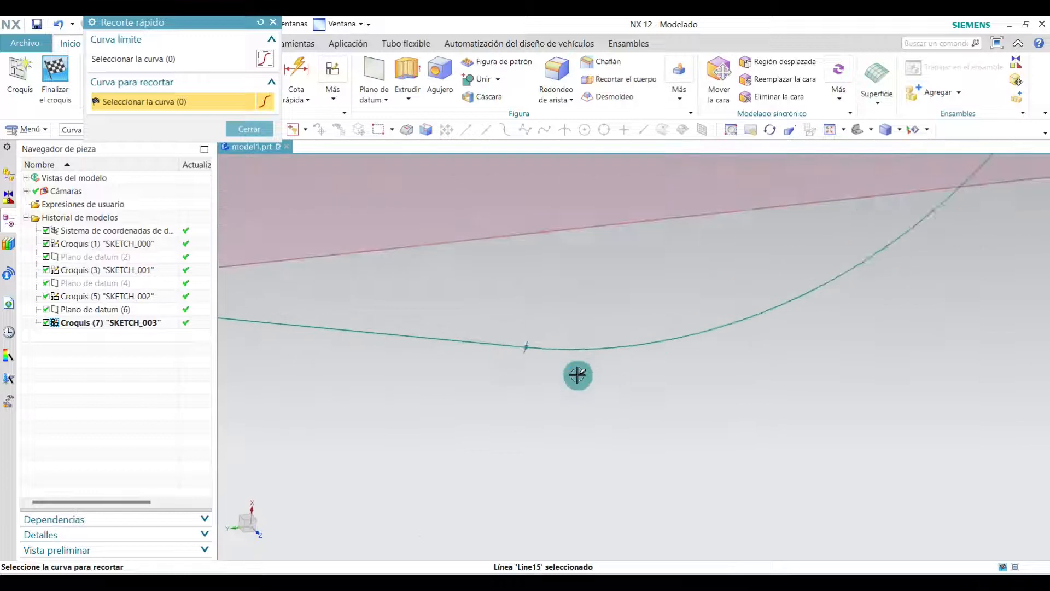
click(249, 129)
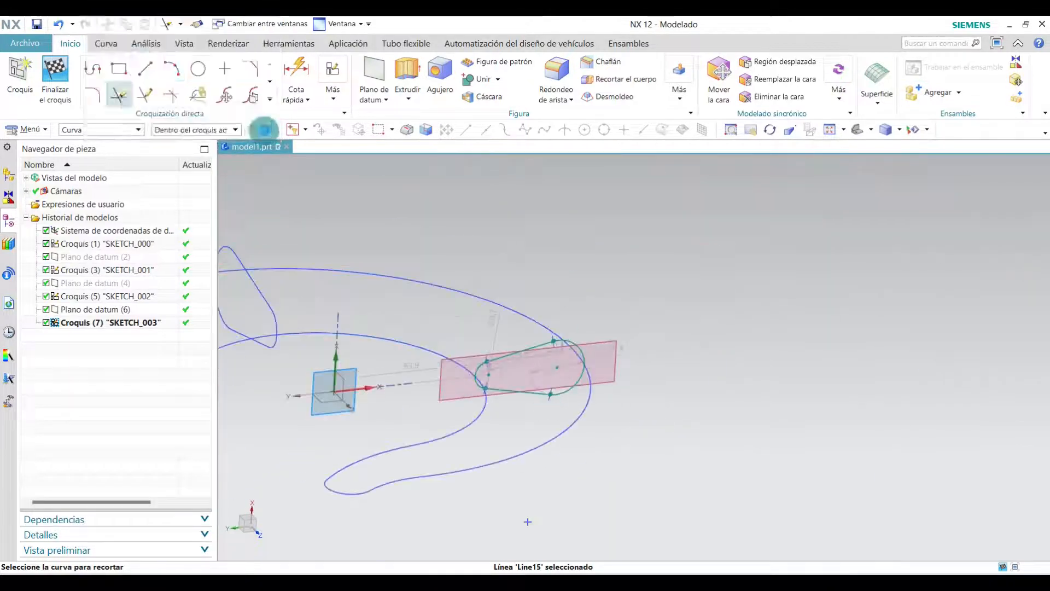
- Finish the bend cross-section sketch and hide its datum plane
click(55, 77)
mouse_move(369, 327)
middle_down()
mouse_move(363, 248)
mouse_move(288, 312)
mouse_move(301, 388)
mouse_move(348, 387)
middle_up()
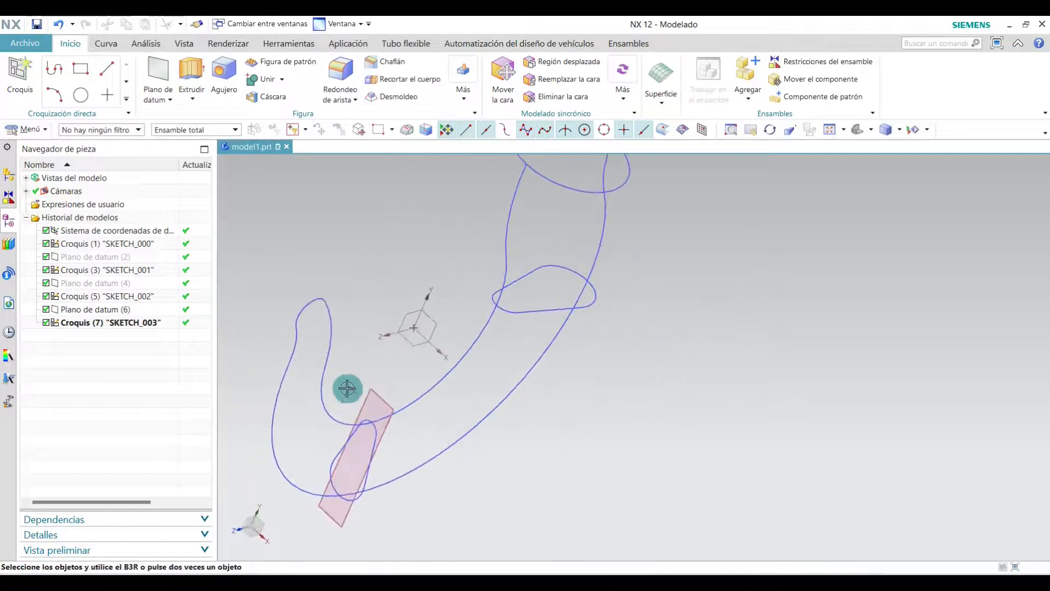
right_click(370, 392)
click(405, 49)
- Reopen the hook's main profile sketch, delete the 8 mm radius arc closing the tip, and finish the sketch
mouse_move(520, 181)
middle_down()
mouse_move(668, 380)
mouse_move(656, 386)
mouse_move(651, 370)
mouse_move(443, 448)
mouse_move(521, 398)
middle_up()
scroll(511, 300, up, 4)
scroll(525, 294, down, 3)
scroll(477, 311, up, 5)
scroll(475, 323, down, 2)
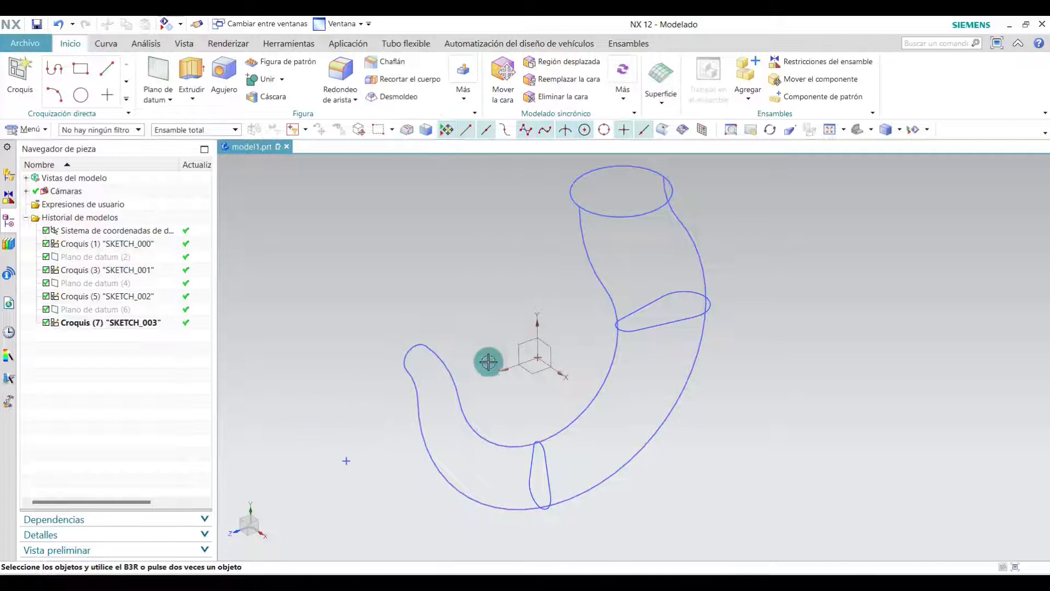
double_click(117, 247)
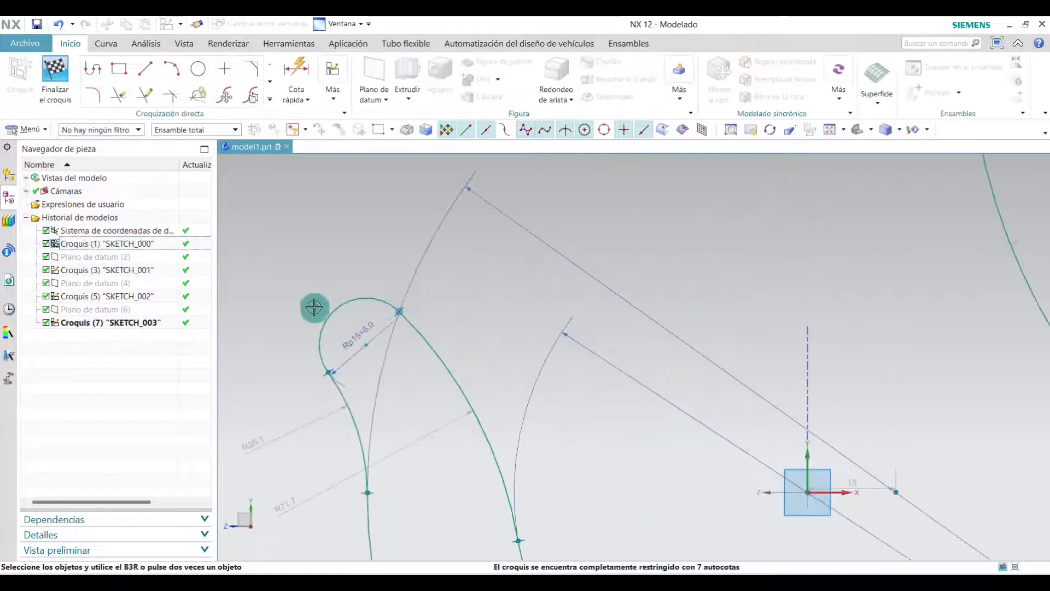
scroll(509, 216, down, 3)
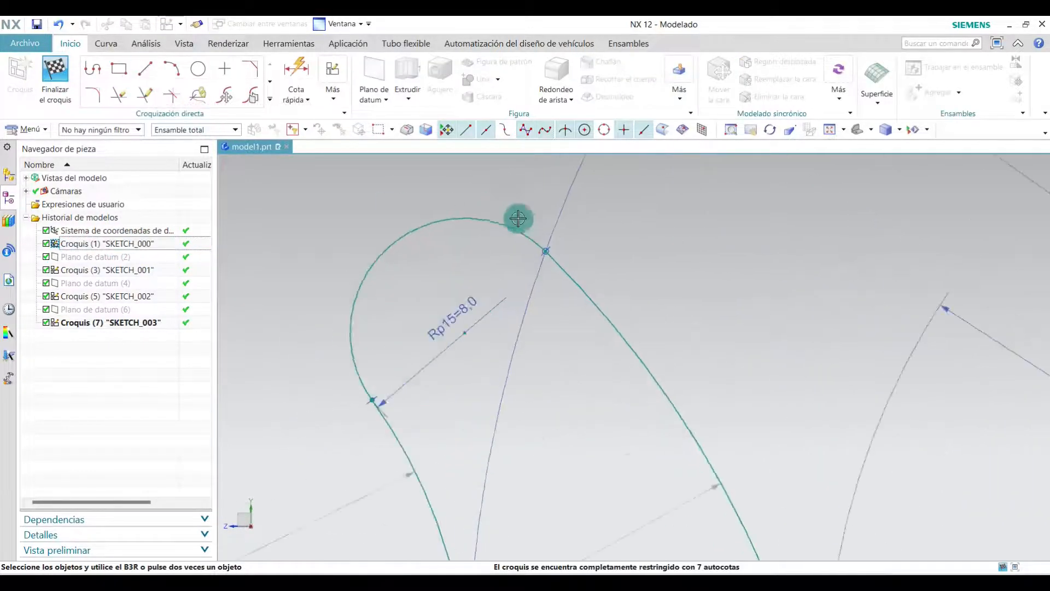
click(474, 221)
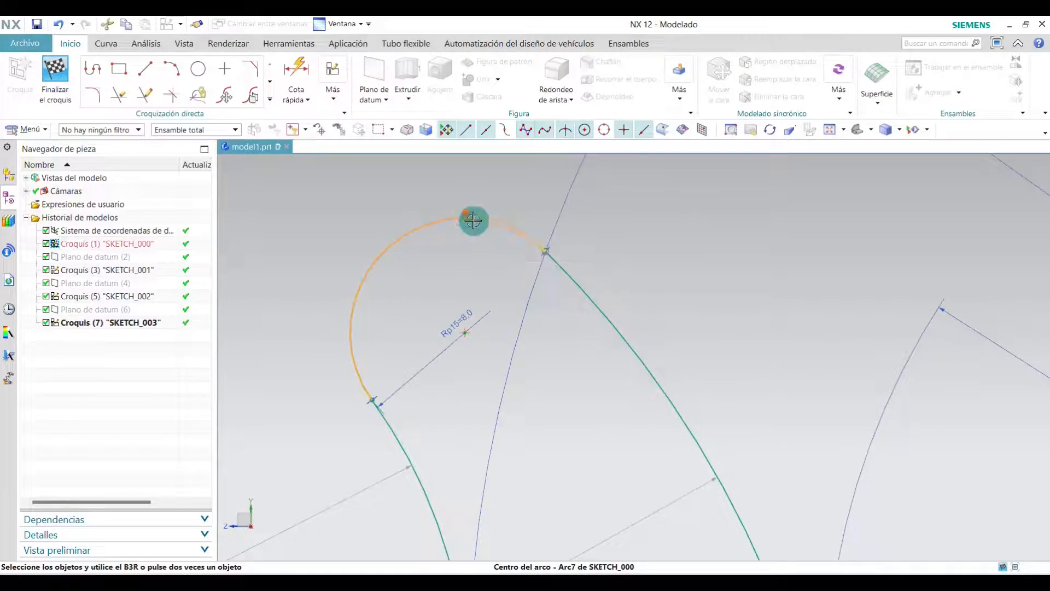
right_click(474, 221)
click(520, 497)
middle_drag(376, 293, 436, 264)
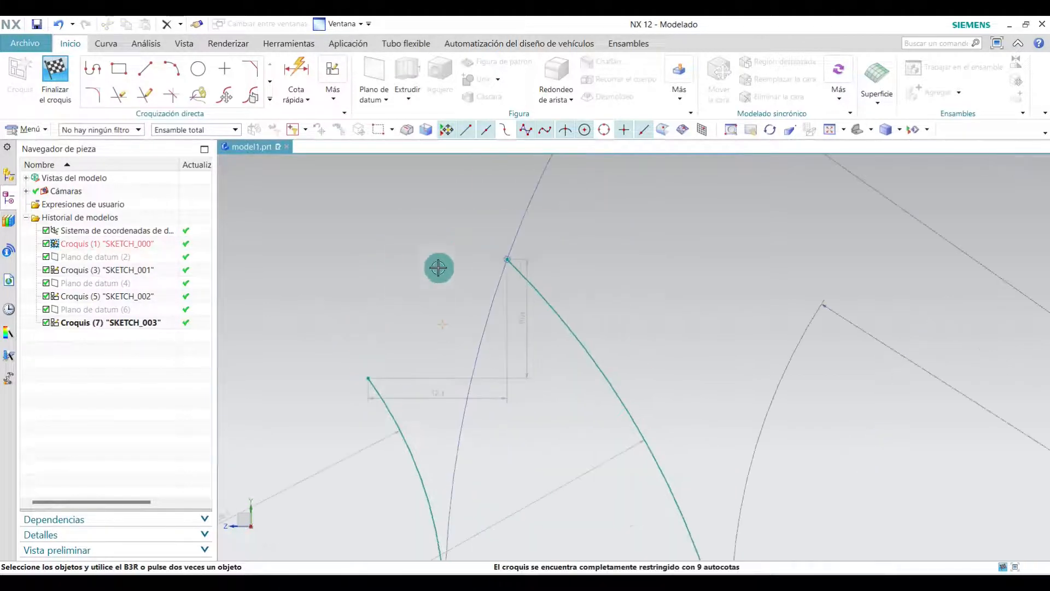
click(55, 77)
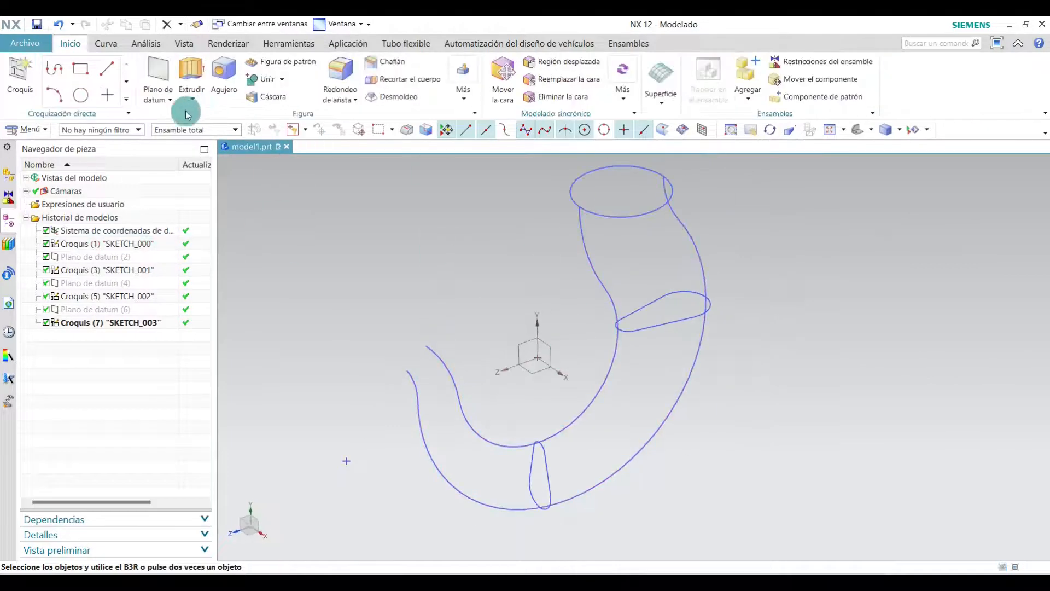
- Define an on-curve datum plane at the open end of the outer tip curve, normal to the path at arc length 0 mm
click(167, 100)
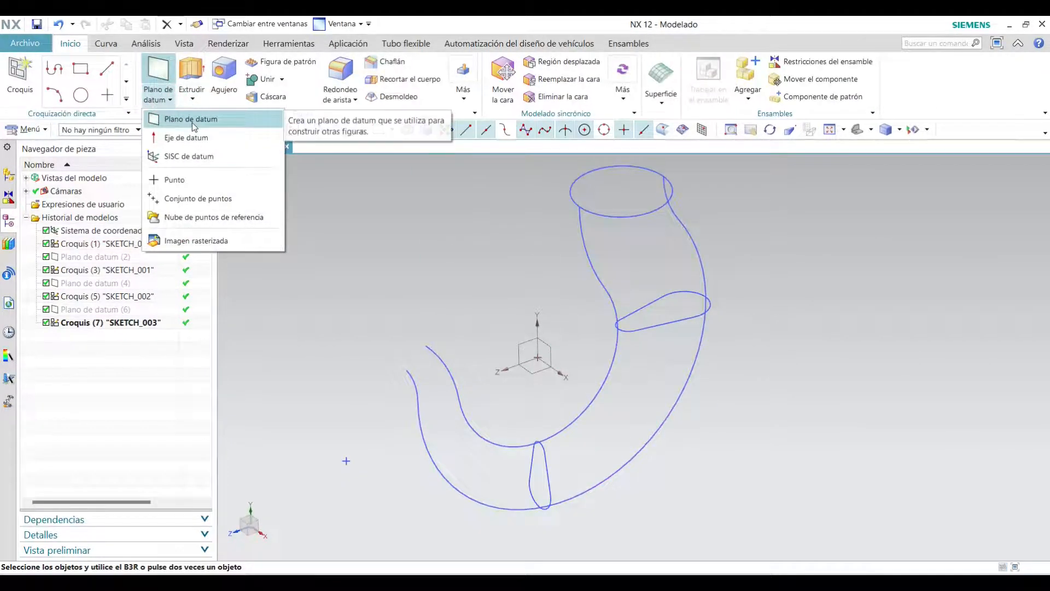
click(193, 123)
click(267, 58)
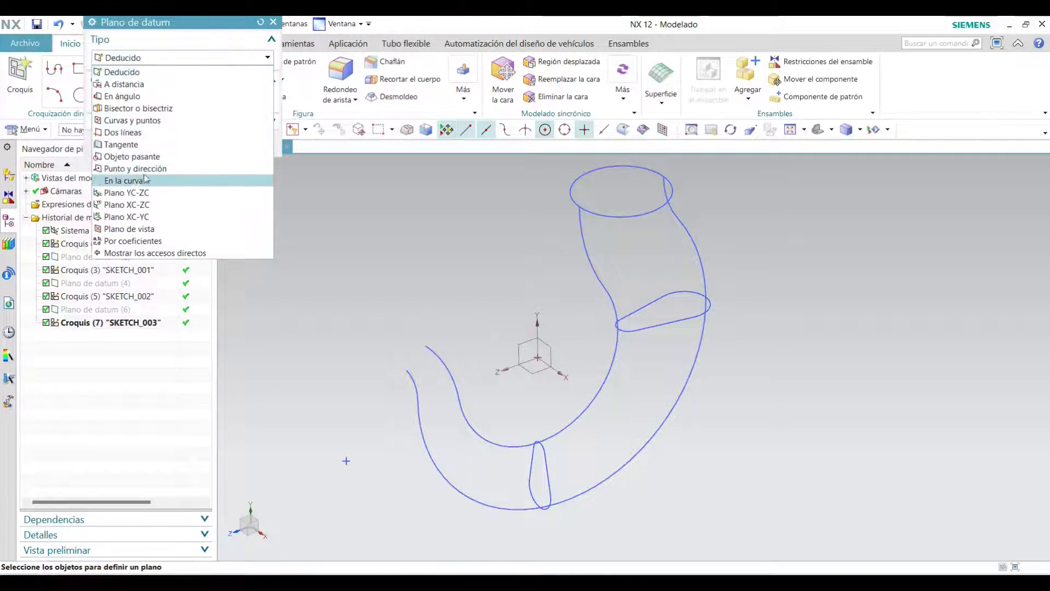
click(125, 180)
scroll(516, 434, up, 3)
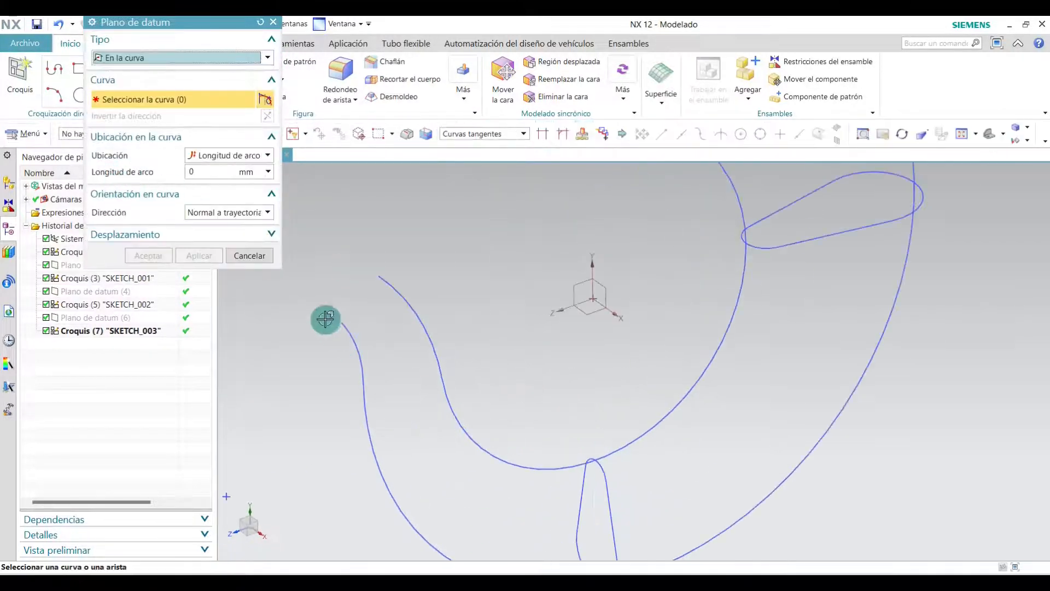
click(349, 334)
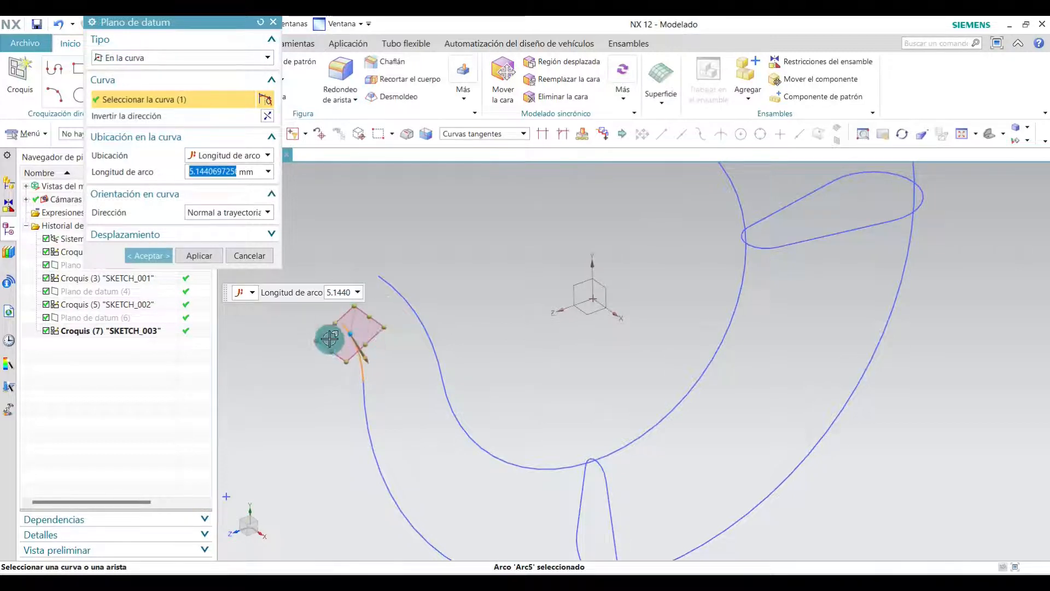
scroll(329, 339, up, 5)
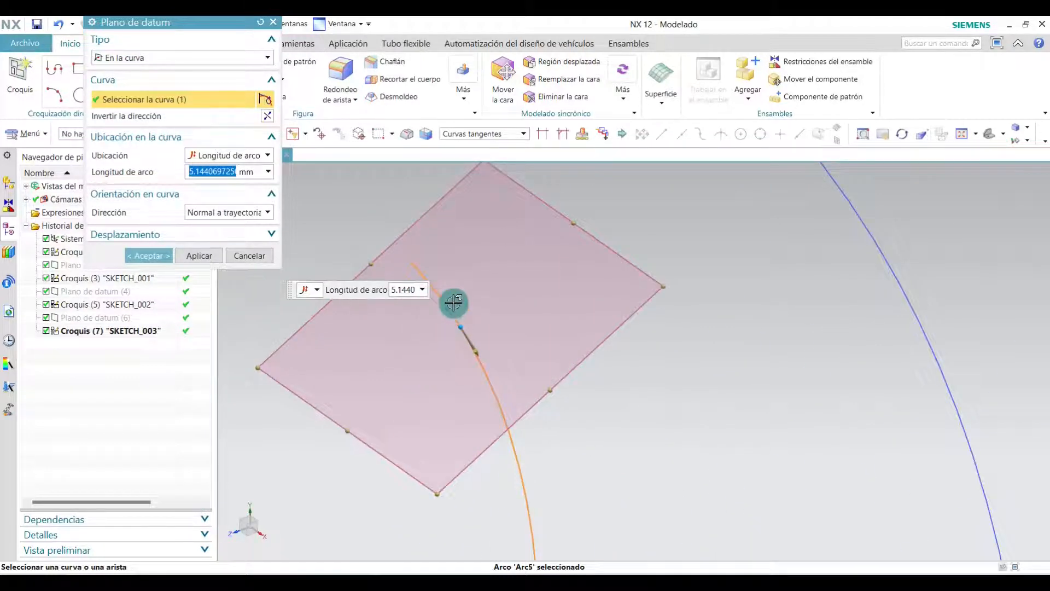
scroll(459, 317, down, 2)
scroll(461, 304, up, 3)
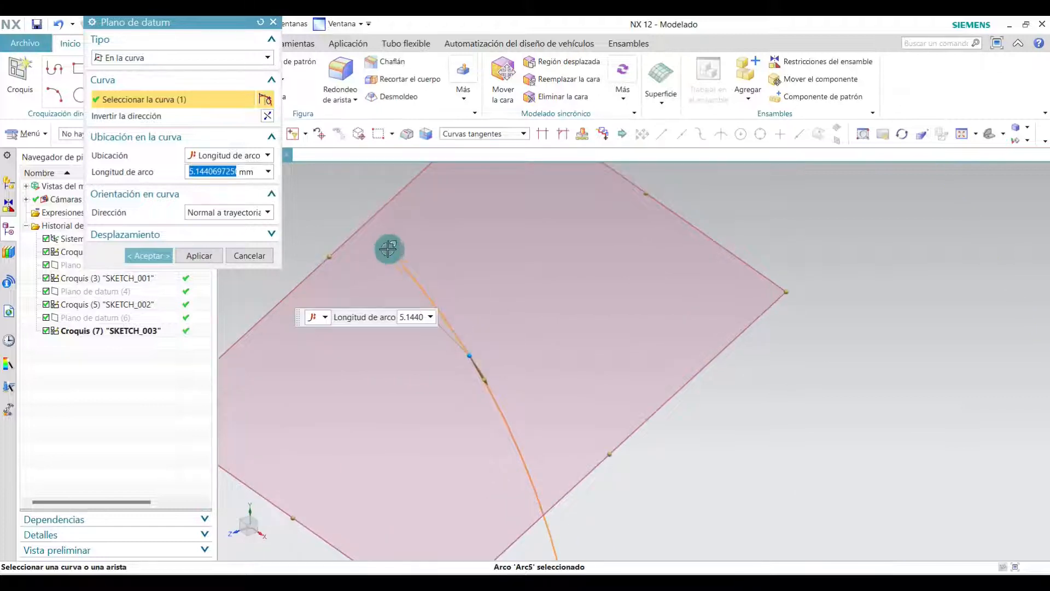
drag(463, 355, 385, 240)
scroll(360, 383, down, 3)
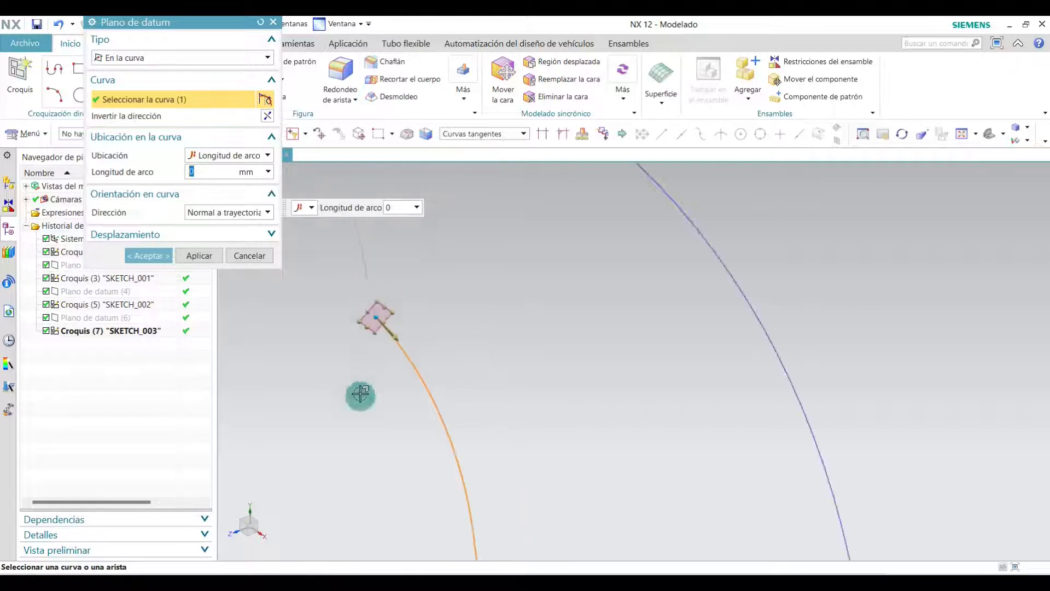
- Resize the tip datum plane to 17.5 long by 3.3 high so it spans the tip opening, and create it
drag(363, 364, 534, 212)
scroll(533, 212, up, 1)
scroll(542, 321, down, 2)
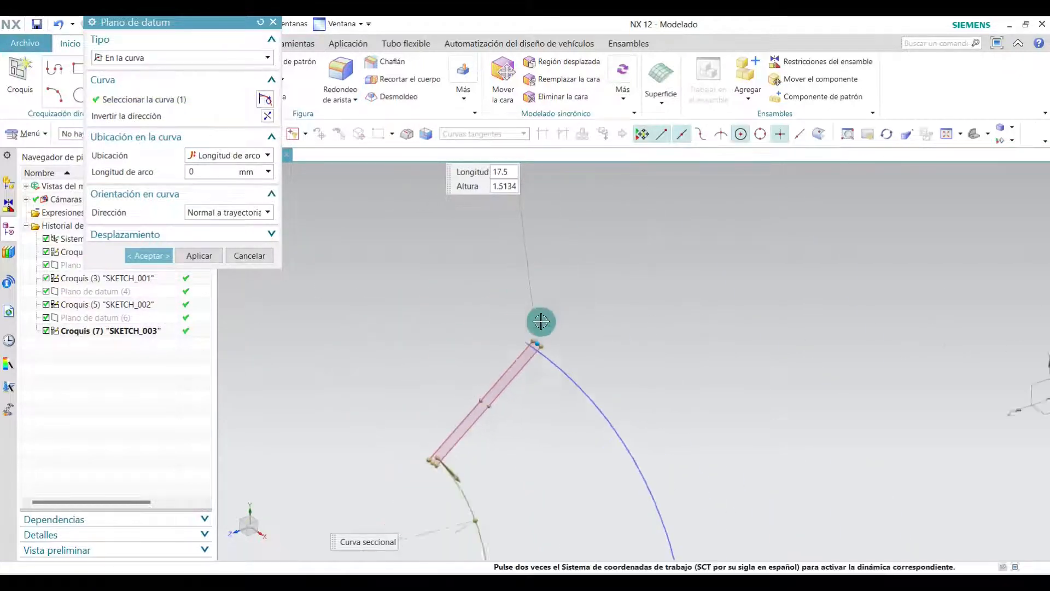
scroll(509, 411, up, 3)
scroll(569, 290, down, 3)
scroll(507, 407, up, 3)
scroll(507, 407, up, 1)
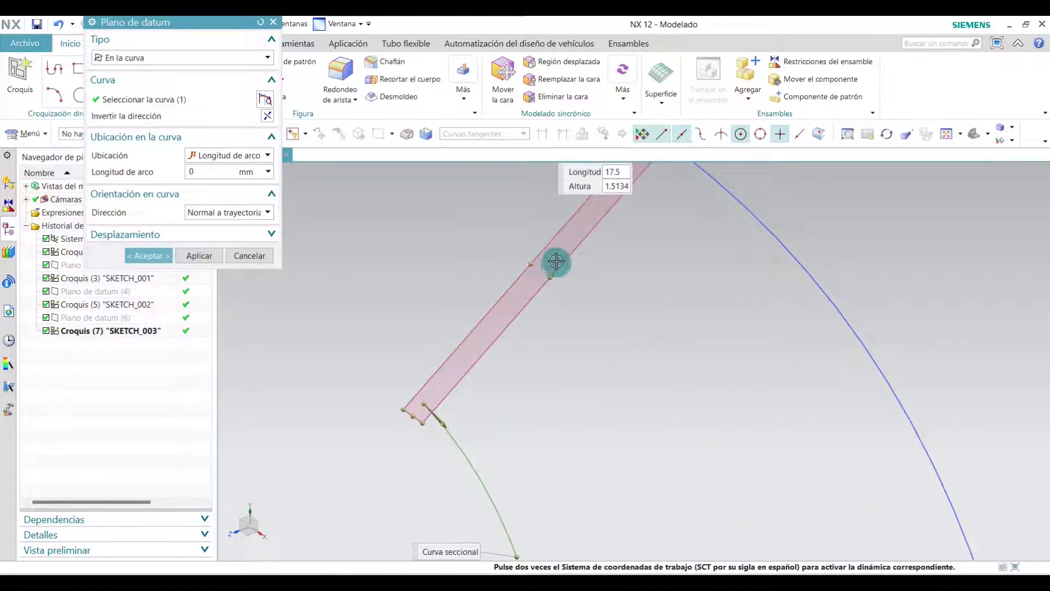
scroll(556, 261, down, 1)
scroll(534, 266, up, 2)
drag(534, 270, 517, 257)
drag(556, 292, 567, 302)
scroll(484, 438, down, 4)
scroll(572, 289, up, 2)
scroll(591, 270, down, 3)
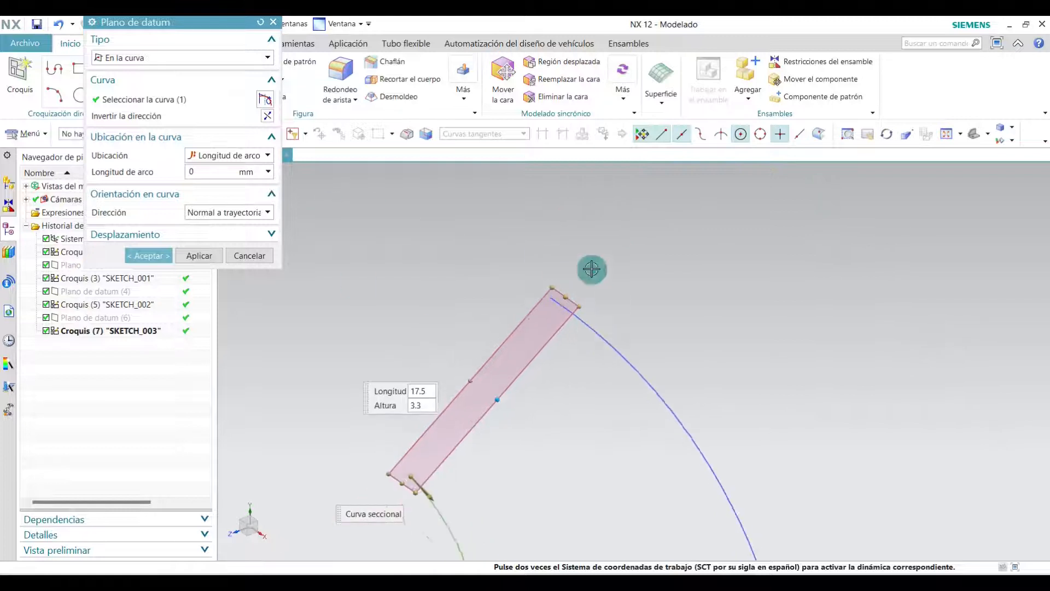
scroll(525, 353, up, 2)
click(163, 260)
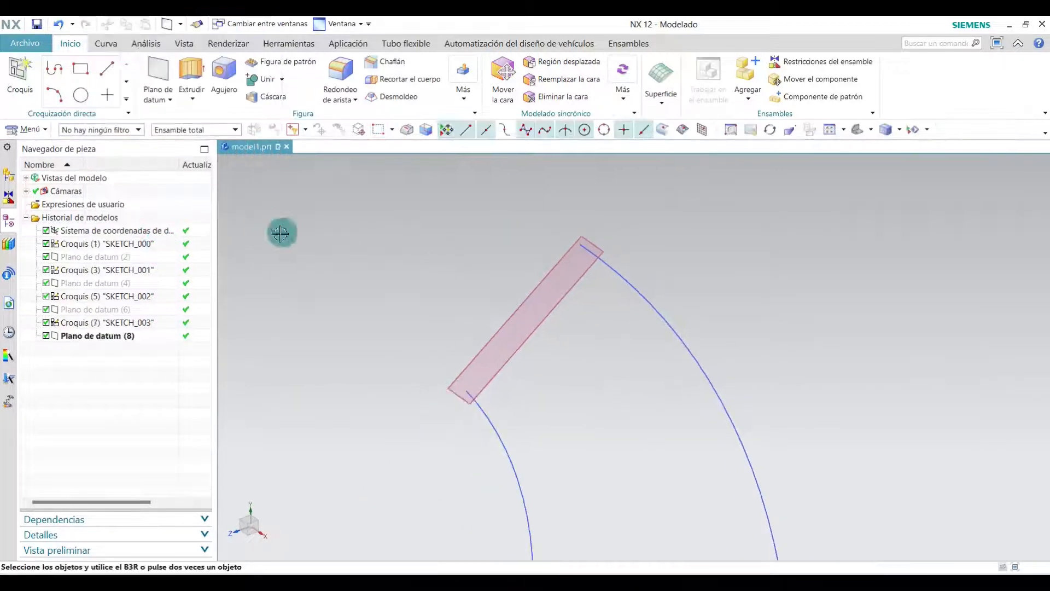
- Start a new sketch on the datum plane at the hook tip
click(20, 76)
scroll(525, 305, up, 3)
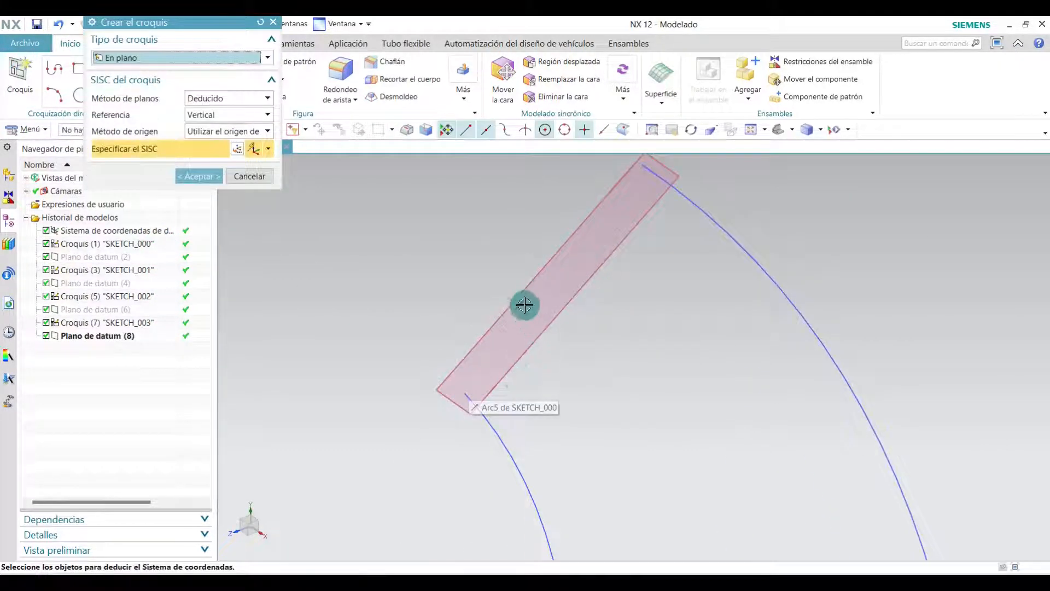
click(182, 173)
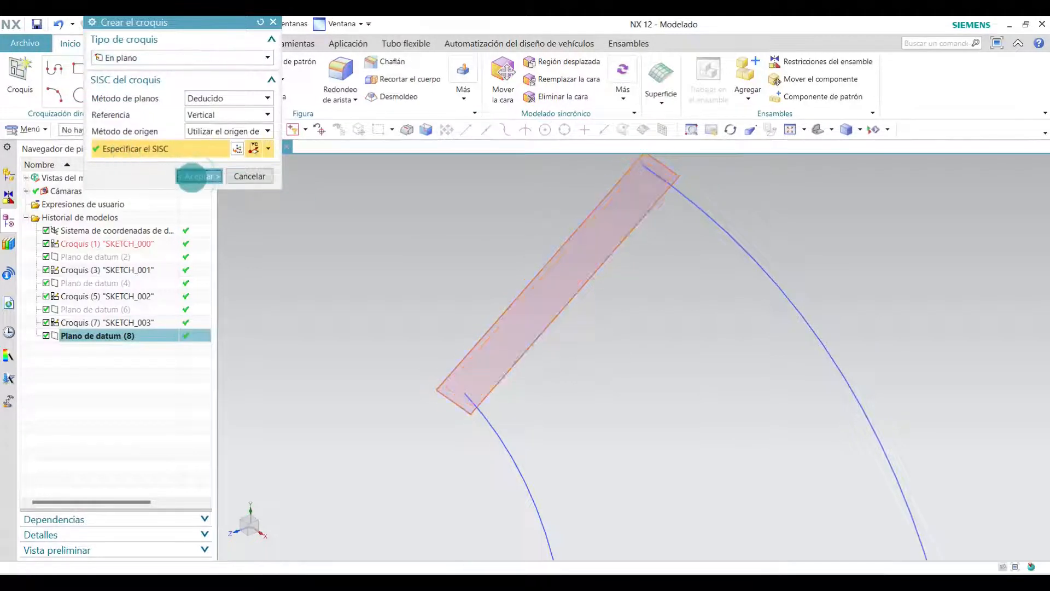
mouse_move(454, 348)
middle_down()
mouse_move(462, 295)
mouse_move(427, 352)
mouse_move(415, 352)
mouse_move(384, 263)
middle_up()
scroll(384, 263, up, 8)
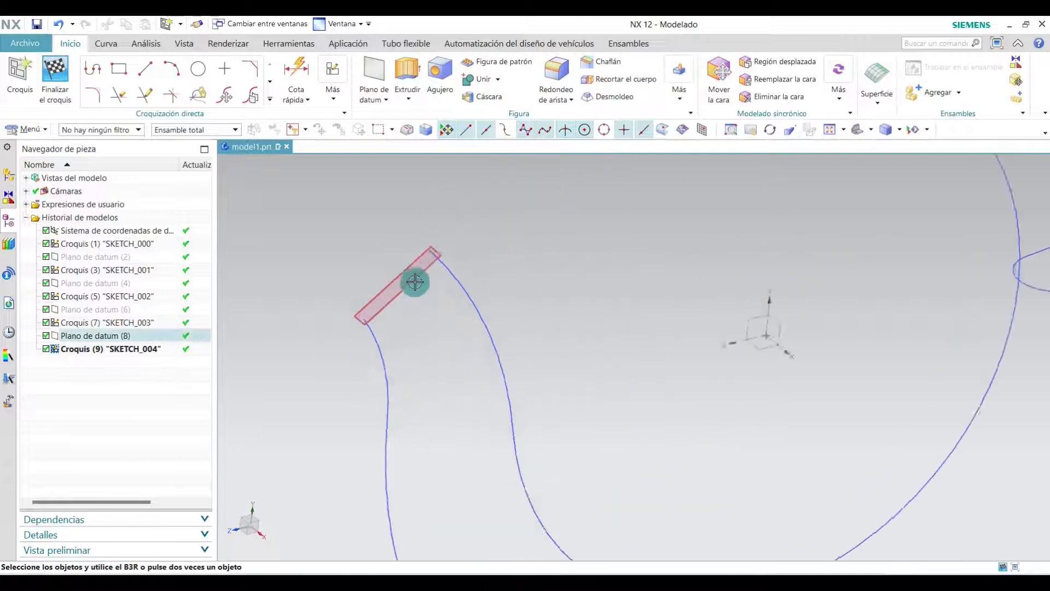
- Draw a 20 mm line at 270° from the outer tip curve's endpoint across the tip opening and finish the sketch
click(145, 68)
scroll(270, 212, up, 3)
click(349, 391)
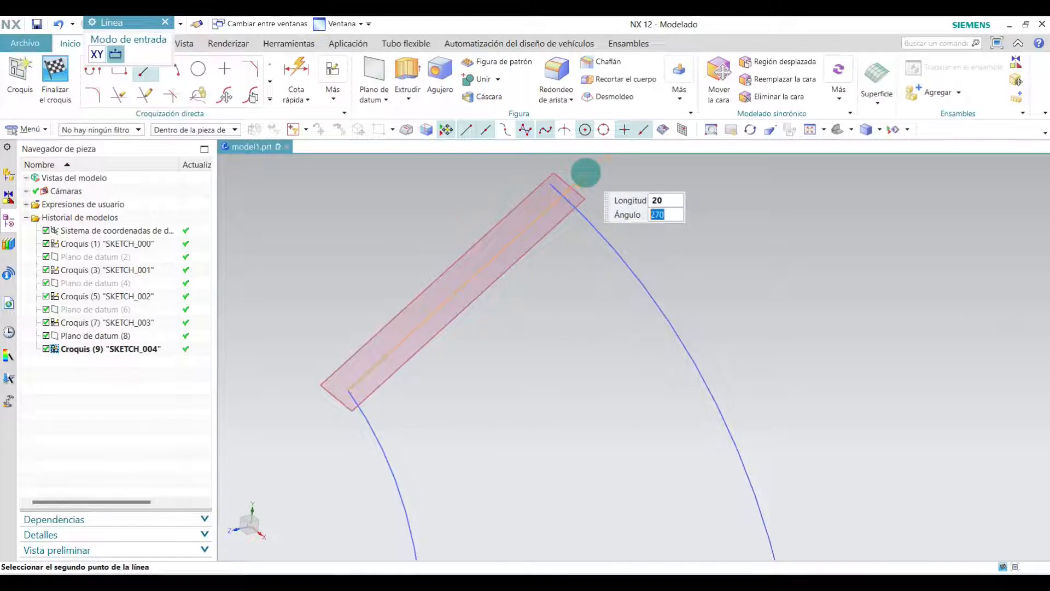
key(Return)
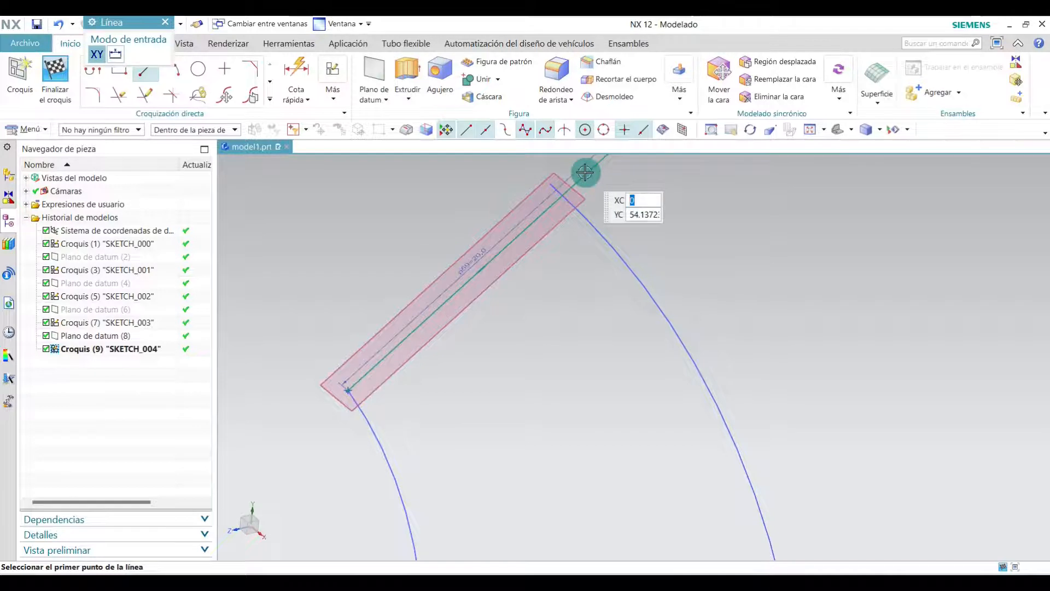
scroll(502, 357, down, 2)
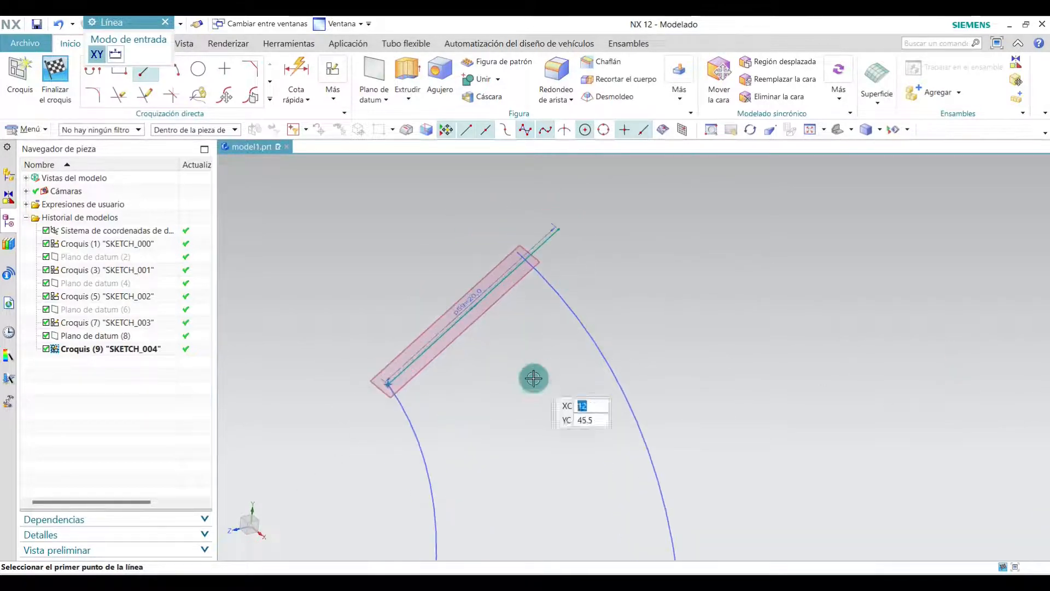
click(167, 22)
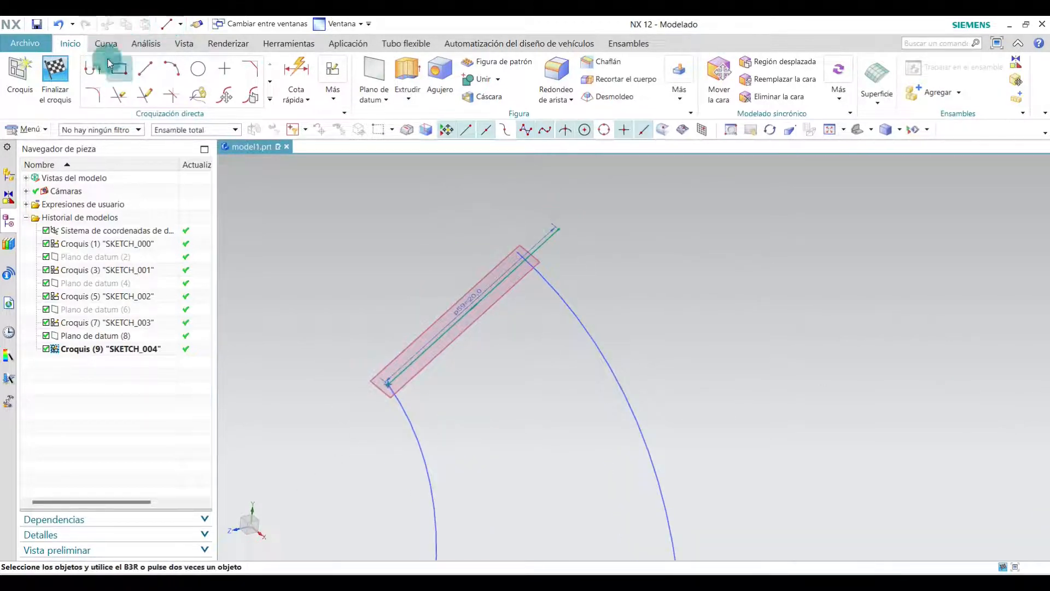
click(61, 73)
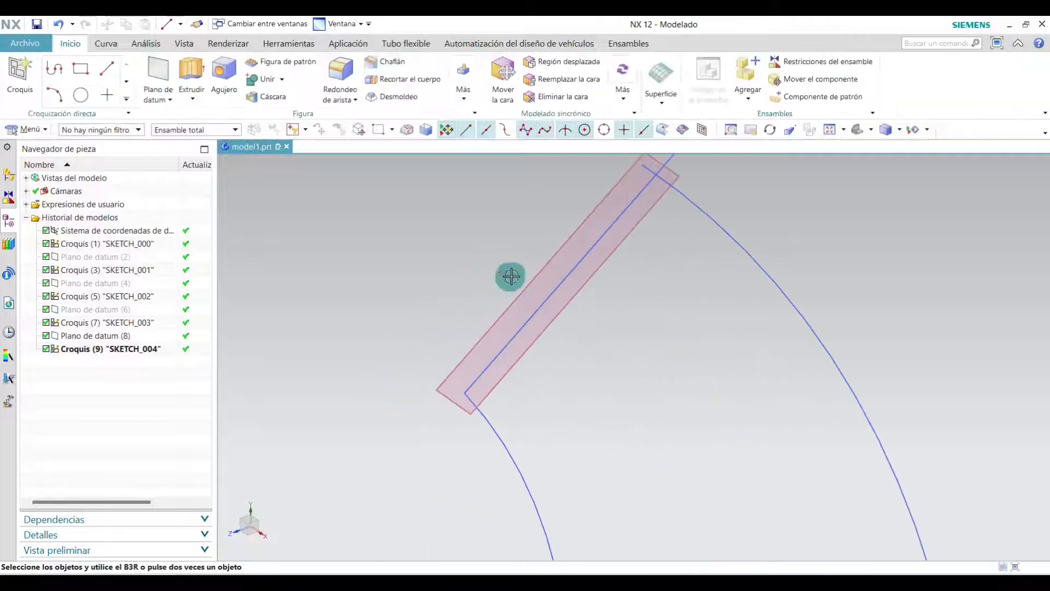
- Reopen the main profile sketch and draw a line about 20 mm long from the outer tip curve's endpoint past the inner curve
double_click(126, 245)
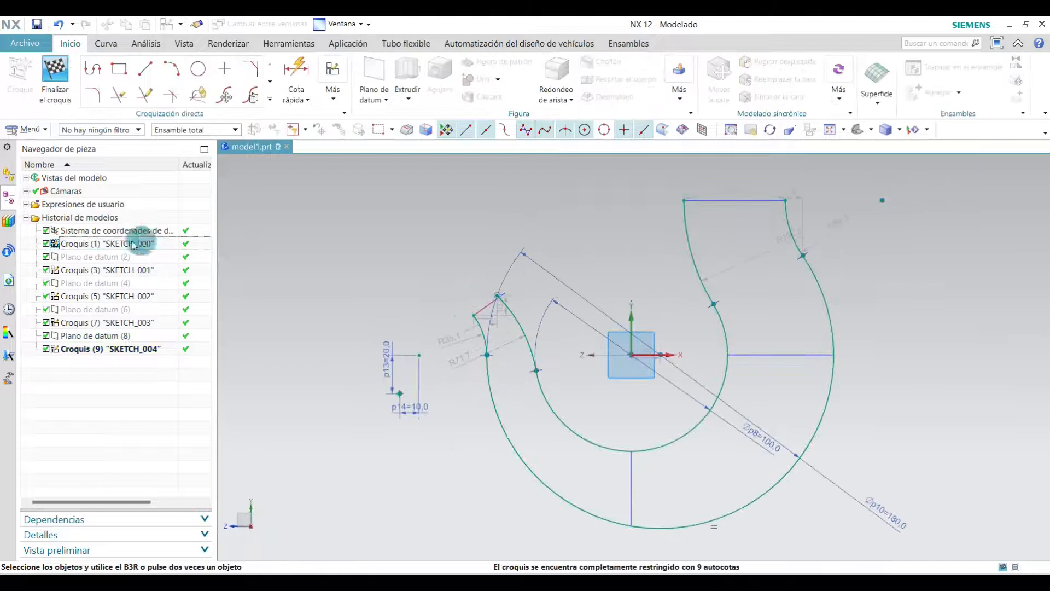
click(146, 75)
scroll(376, 366, up, 1)
click(309, 370)
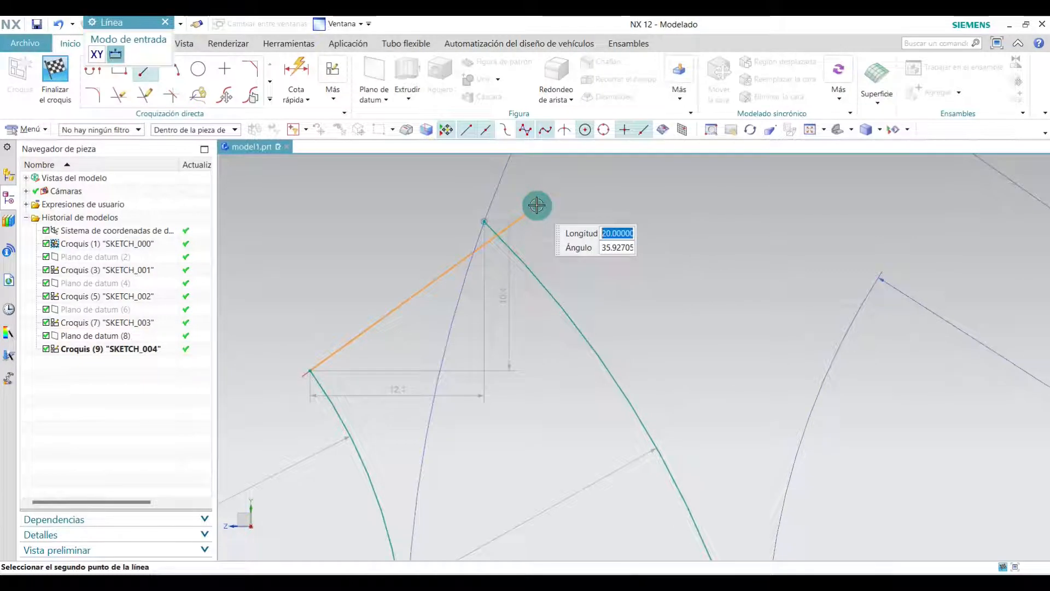
click(553, 197)
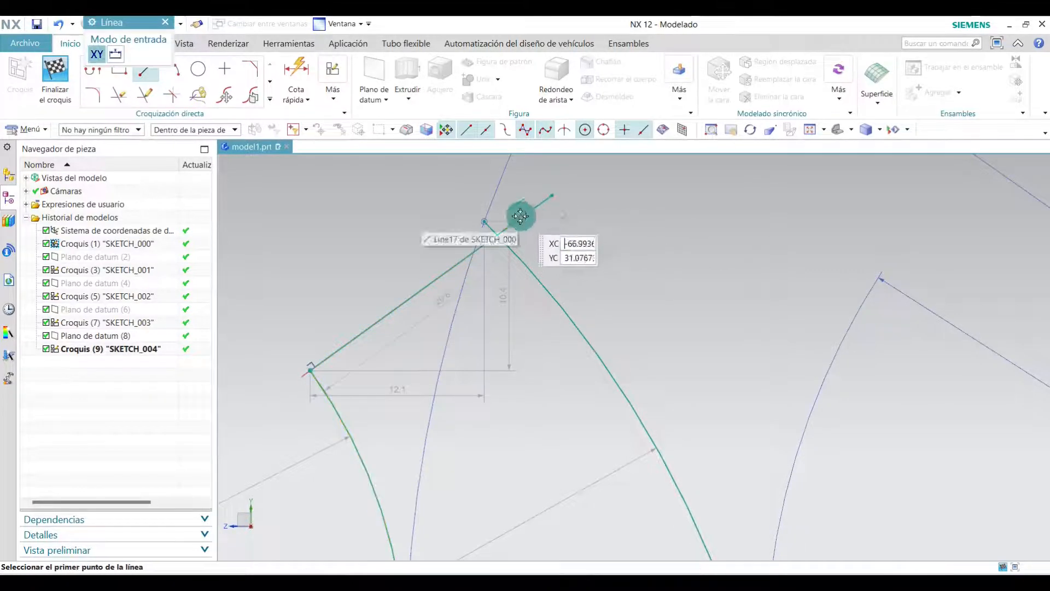
click(165, 24)
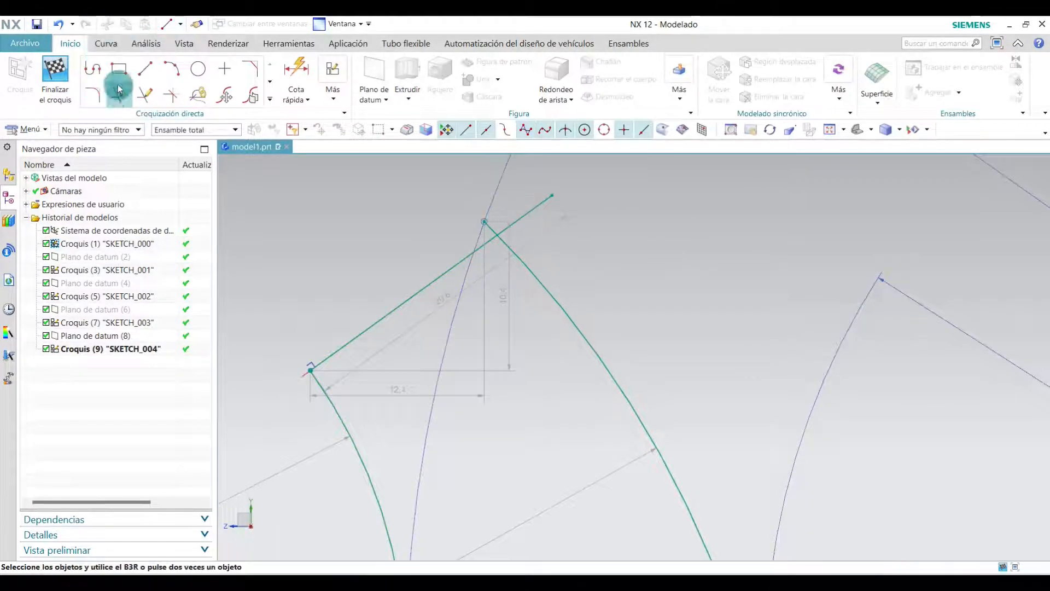
- Trim the inner tip curve's overhang beyond the new line and delete the leftover point at its former end
click(120, 96)
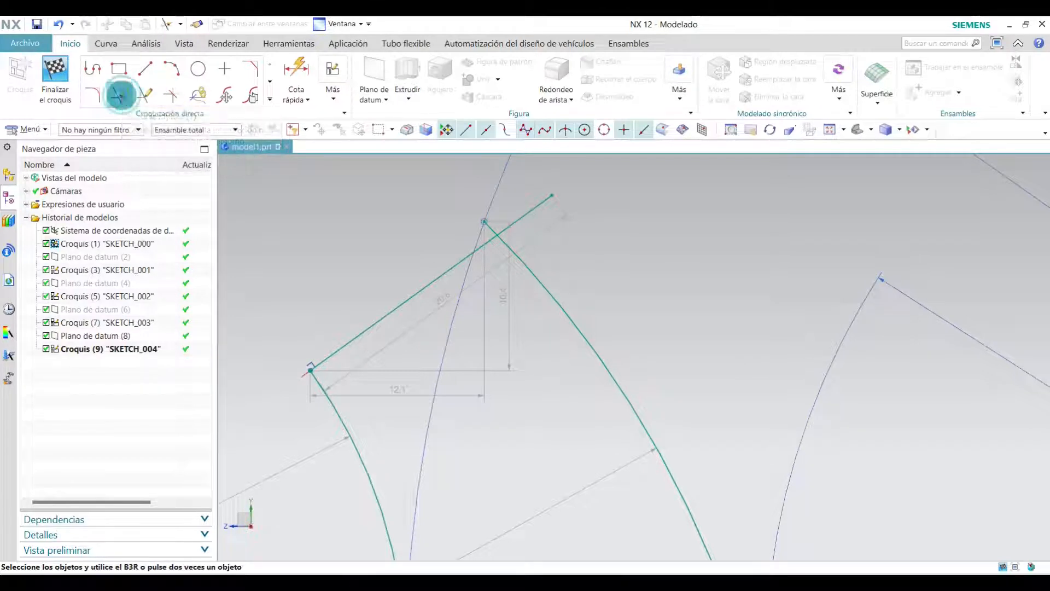
scroll(498, 202, up, 5)
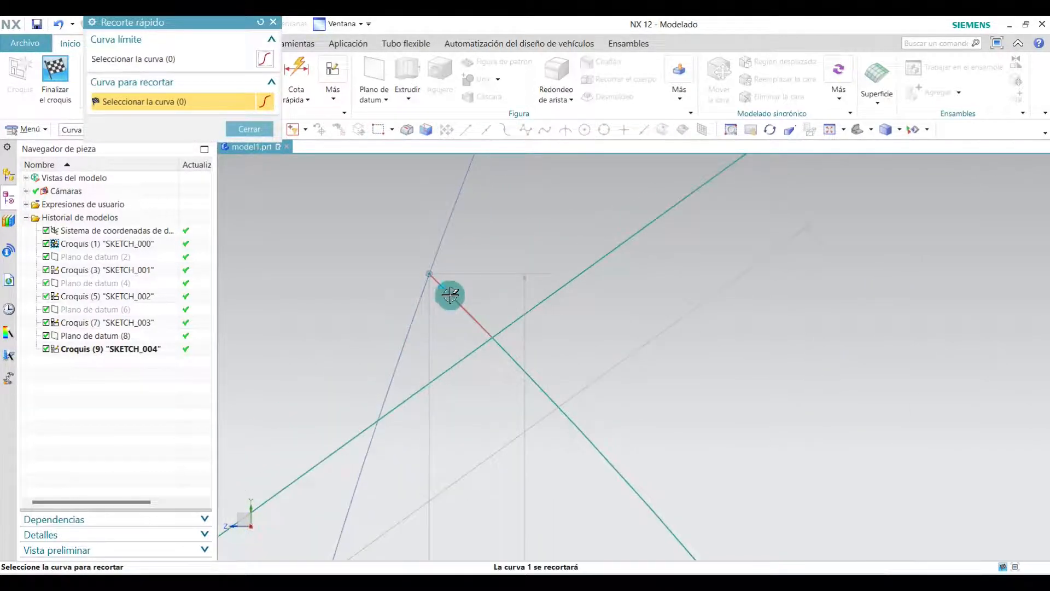
click(253, 128)
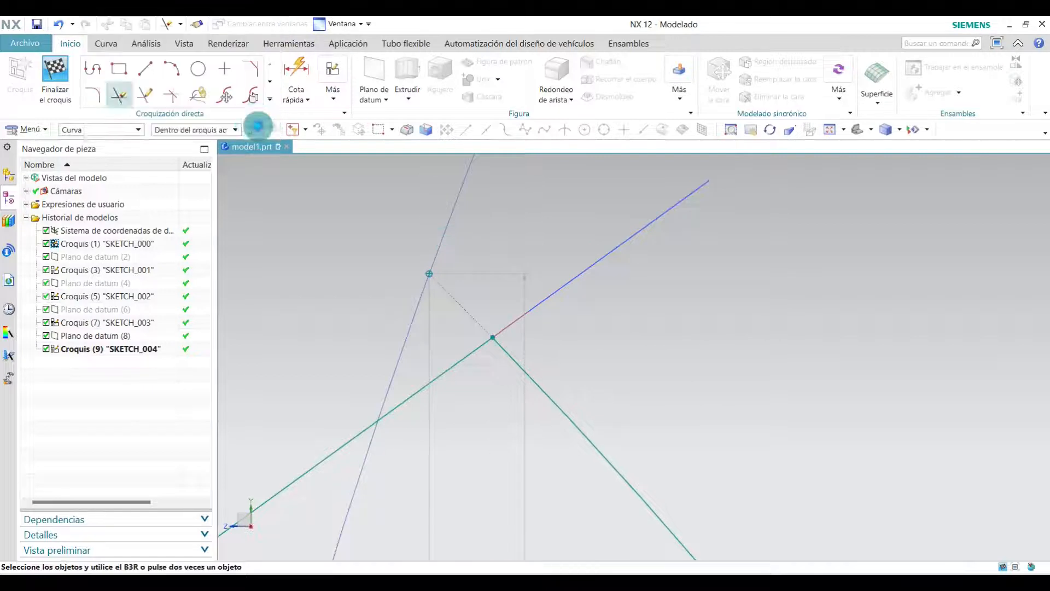
click(467, 249)
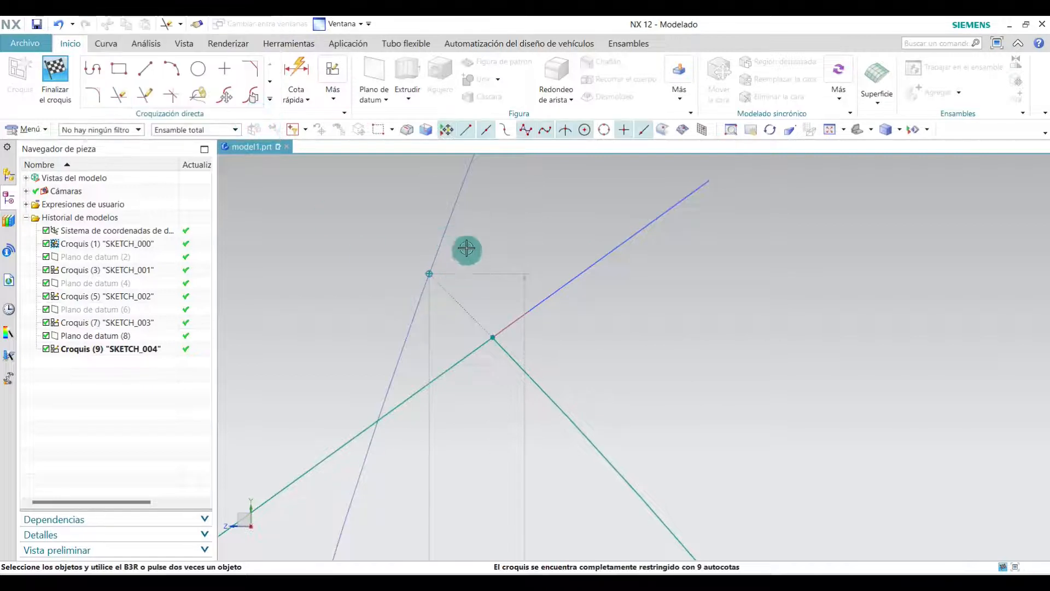
right_click(423, 279)
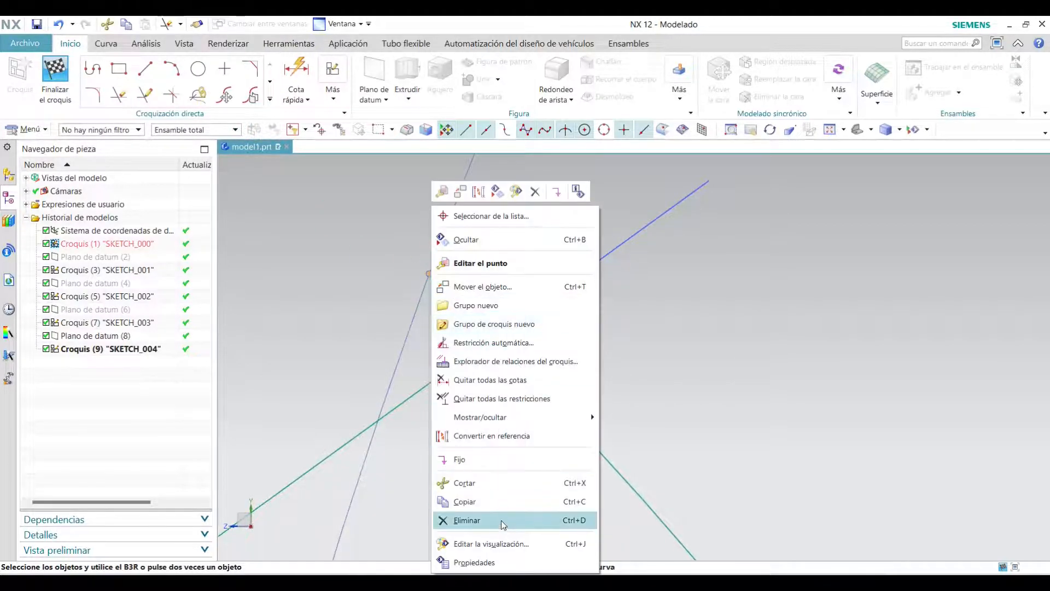
click(504, 523)
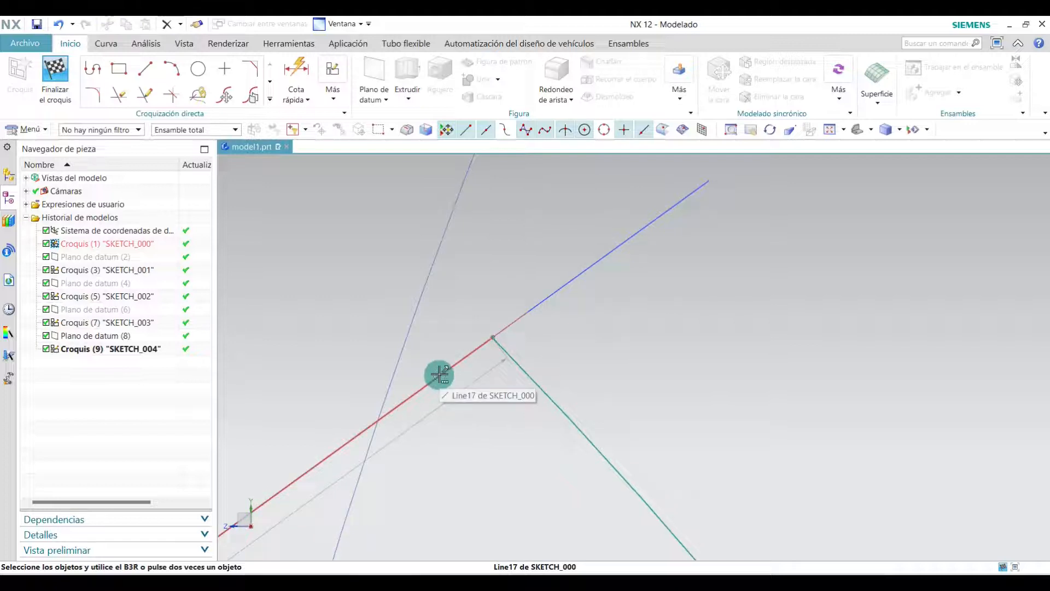
- Delete the auxiliary trimming line across the tip opening from the main profile sketch and finish the sketch
right_click(439, 375)
click(490, 471)
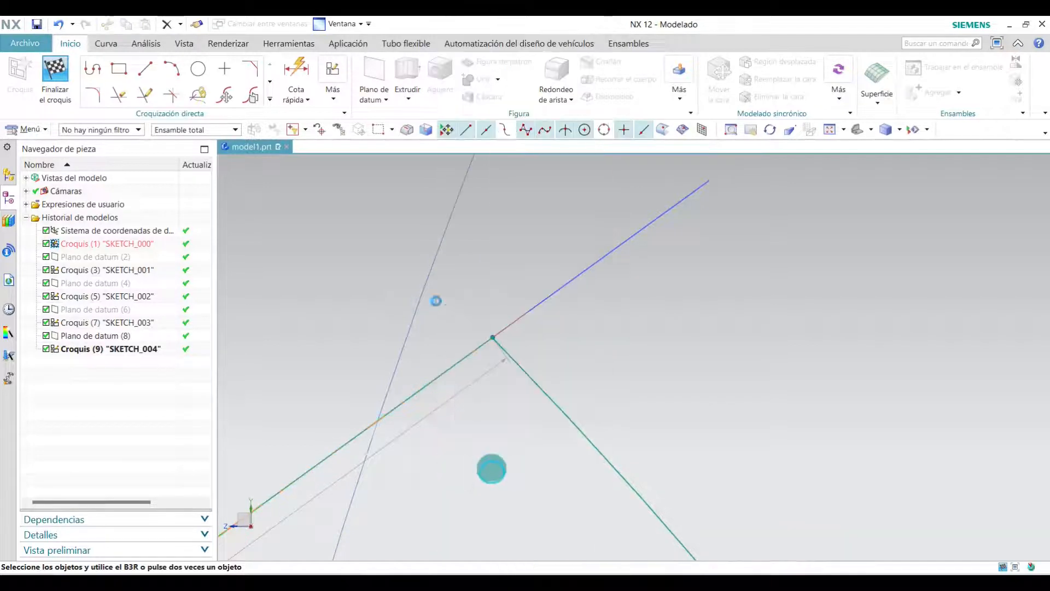
right_click(449, 353)
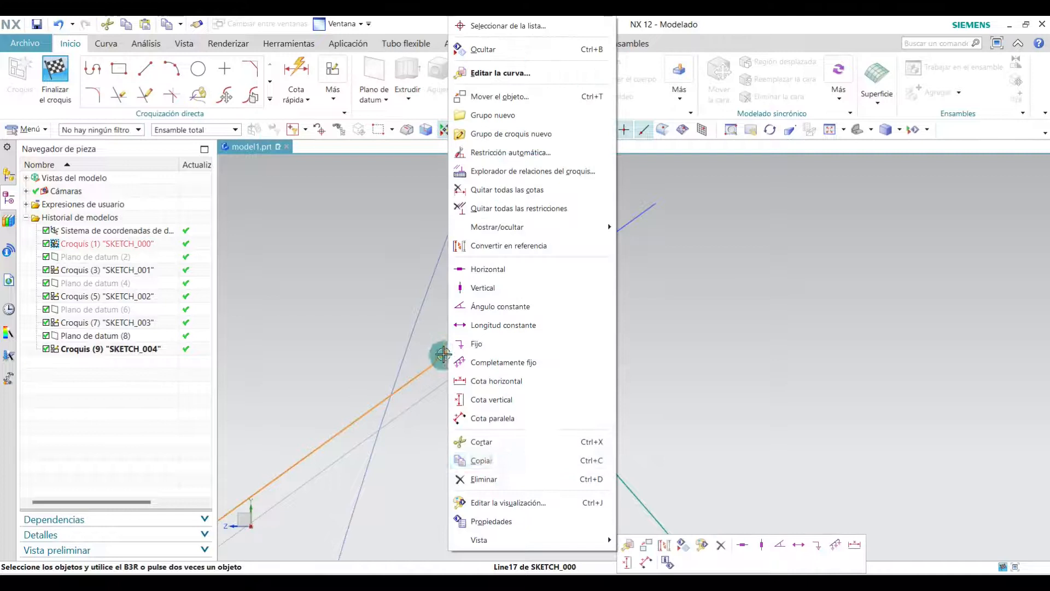
click(490, 476)
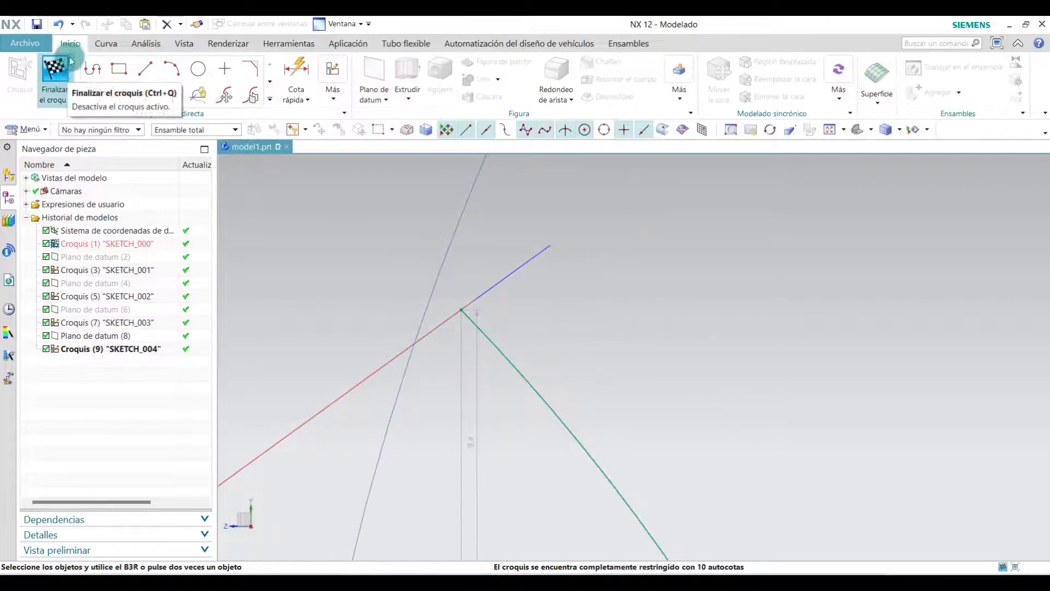
click(59, 71)
- Reopen the tip sketch on the datum plane and delete its 20 mm line across the tip opening
scroll(564, 252, down, 3)
middle_drag(529, 268, 532, 277)
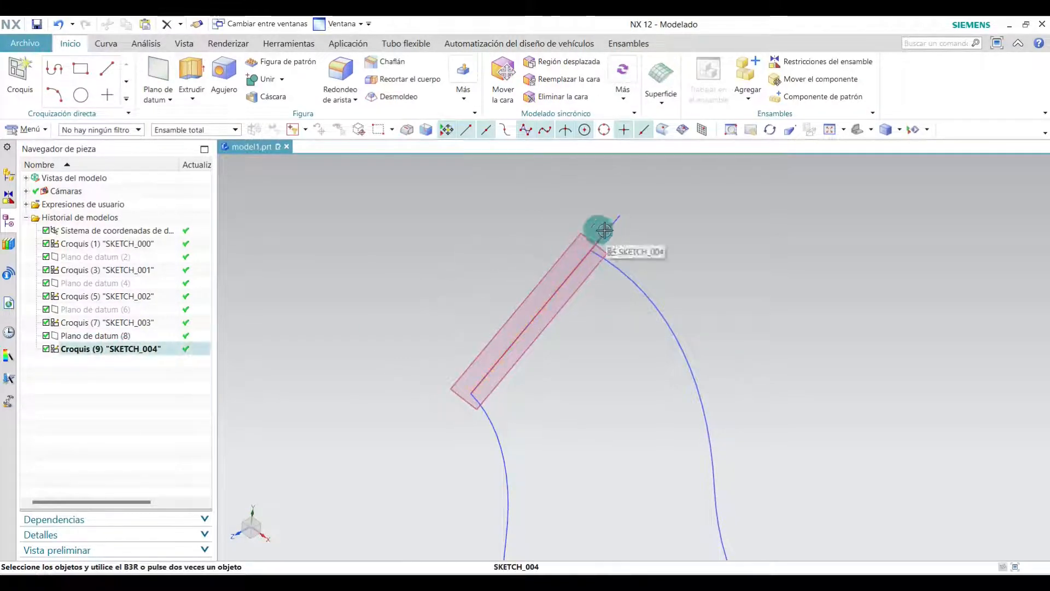
double_click(100, 350)
mouse_move(385, 310)
middle_down()
mouse_move(345, 305)
mouse_move(383, 405)
mouse_move(328, 383)
mouse_move(398, 231)
mouse_move(398, 253)
mouse_move(425, 277)
mouse_move(506, 307)
mouse_move(453, 318)
middle_up()
scroll(387, 291, up, 10)
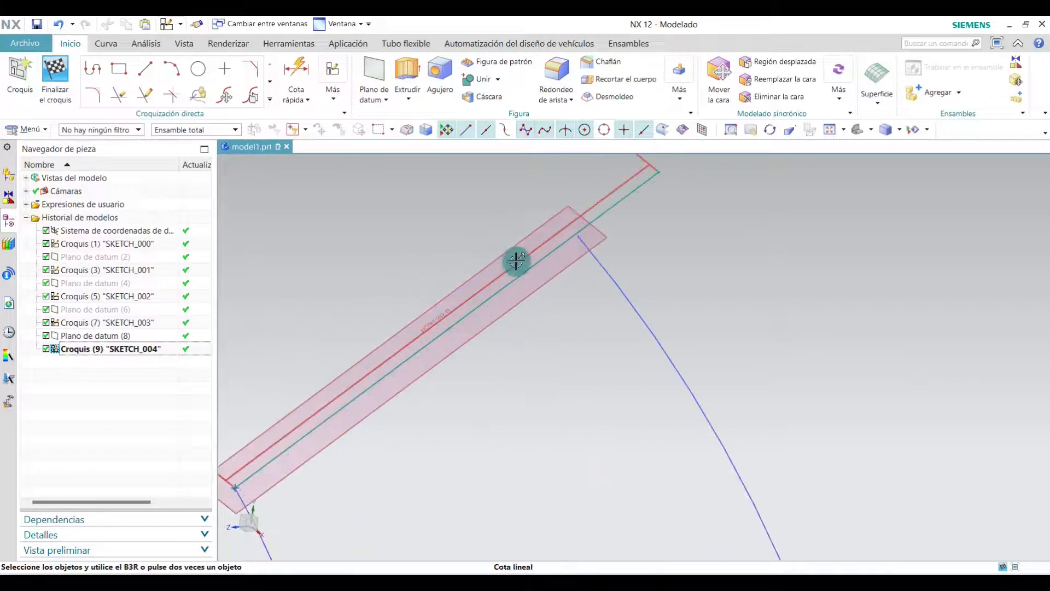
scroll(516, 261, up, 2)
right_click(518, 275)
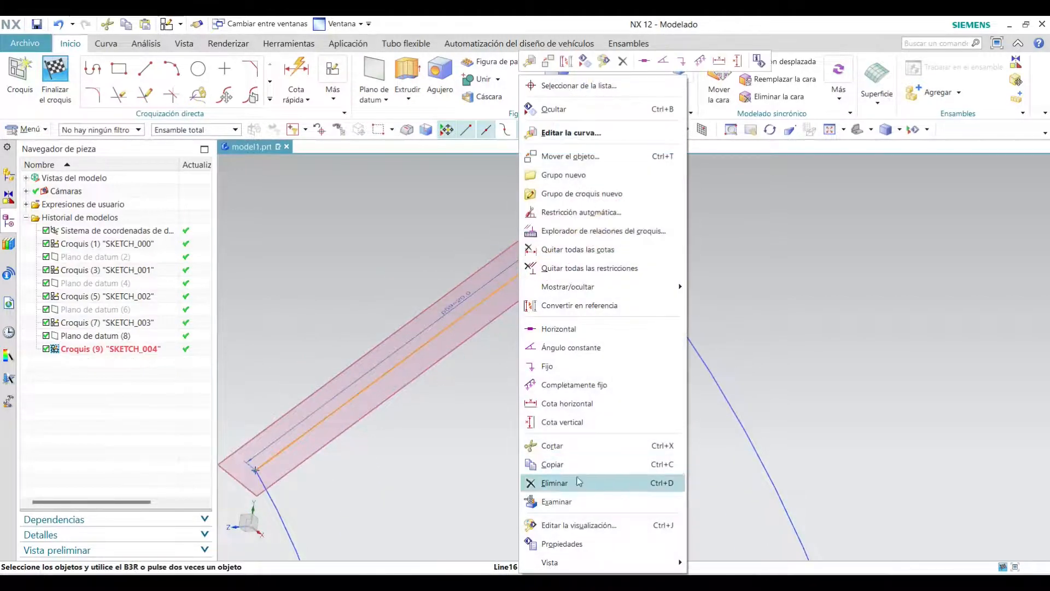
click(547, 482)
- Draw a line in the tip sketch from the outer tip curve's endpoint toward the trimmed inner curve's endpoint
scroll(531, 284, down, 3)
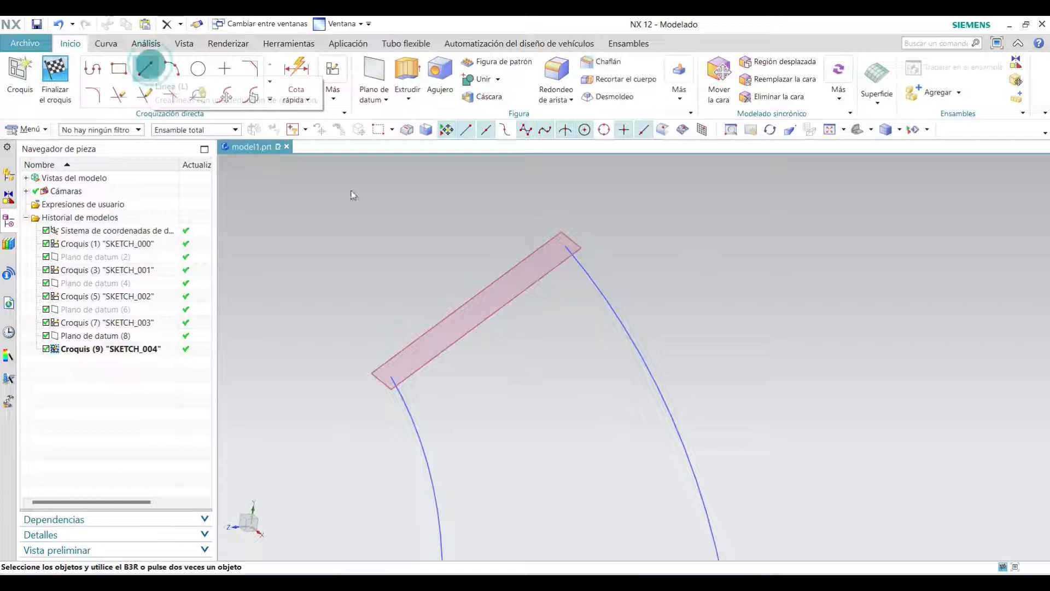
scroll(394, 328, up, 3)
click(378, 394)
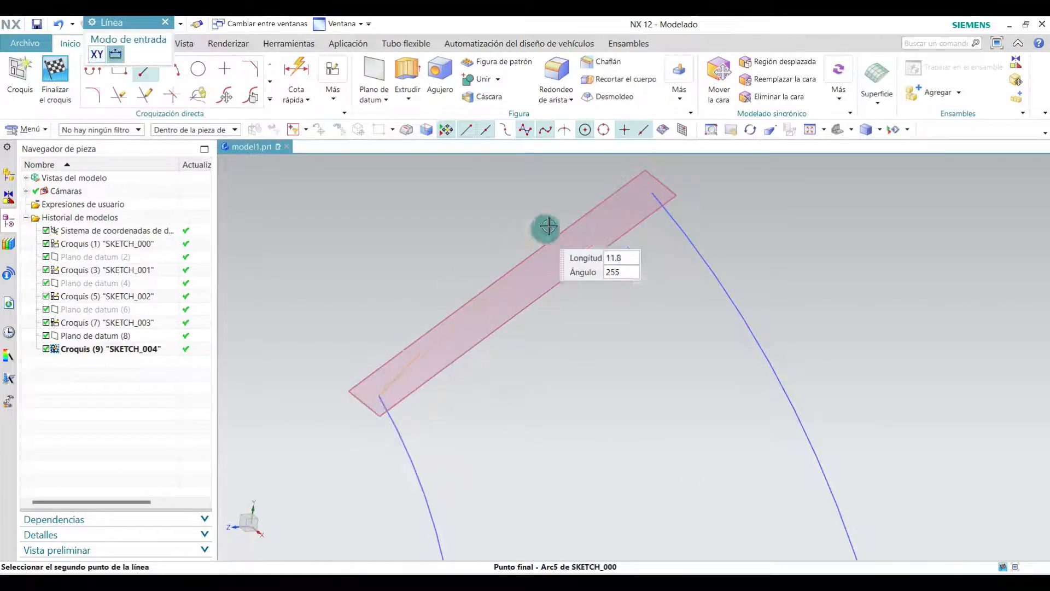
- Draw a line joining the ends of the two hook curves and a circle centred on its midpoint through its endpoint
click(652, 193)
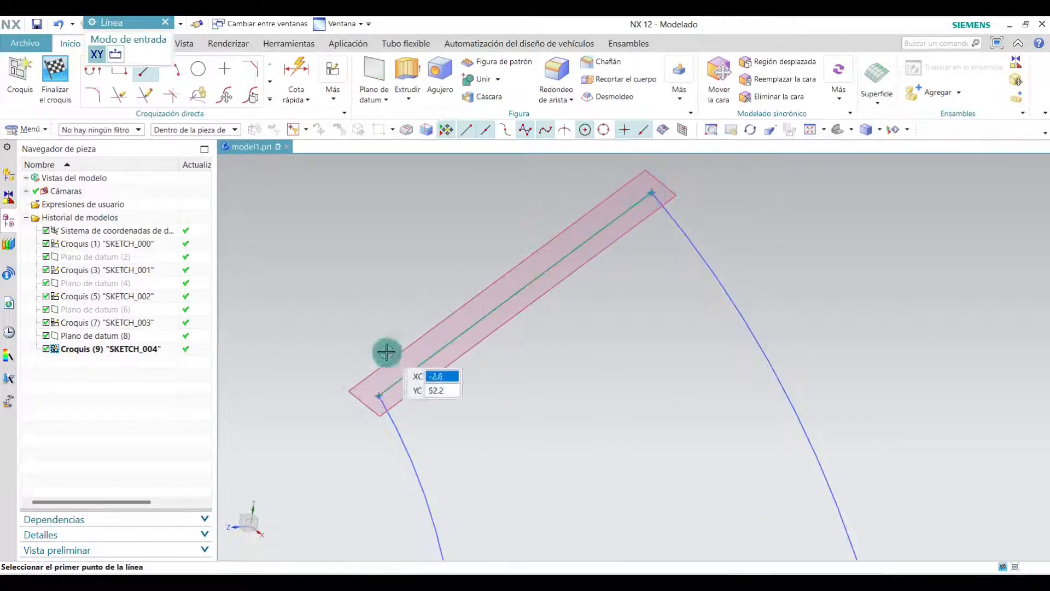
click(165, 23)
click(198, 69)
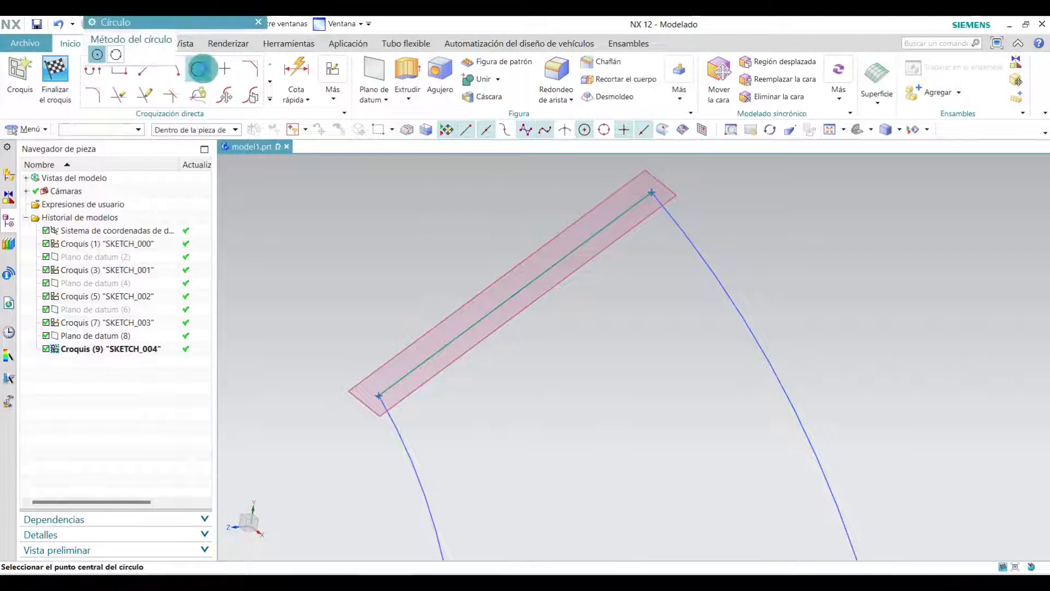
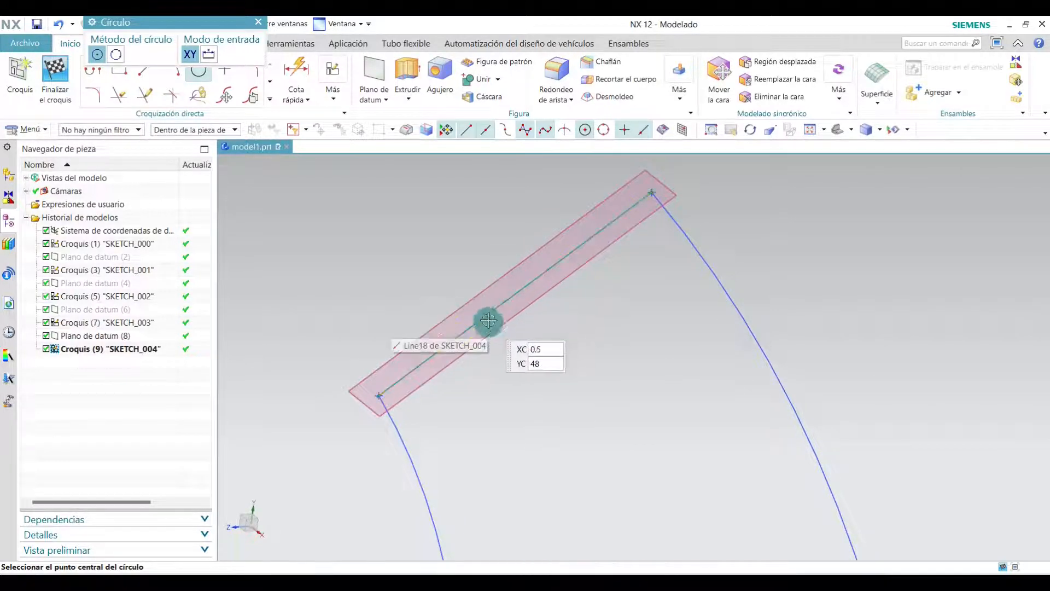
click(515, 296)
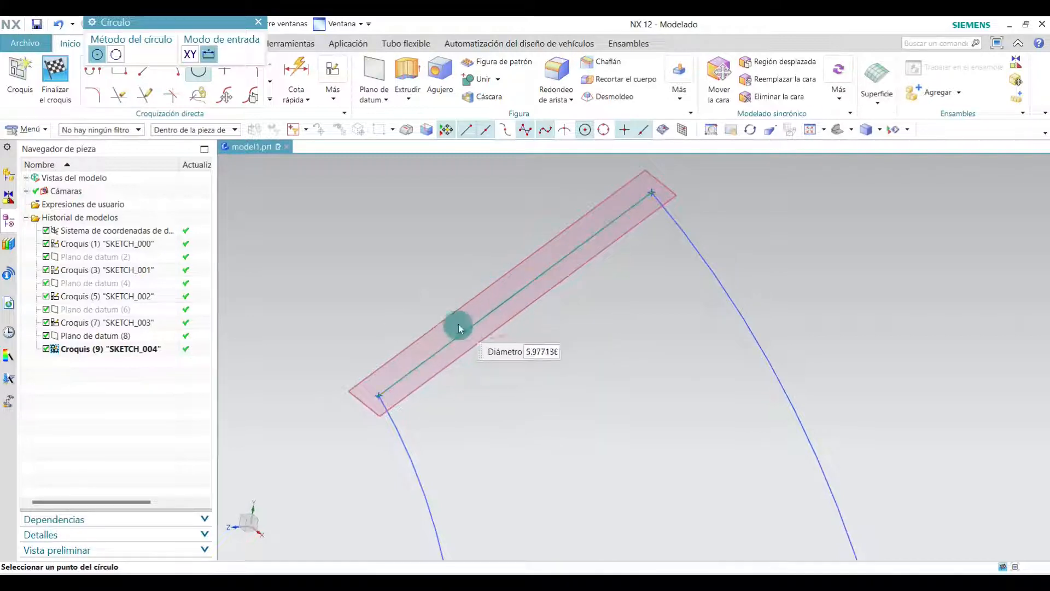
click(377, 394)
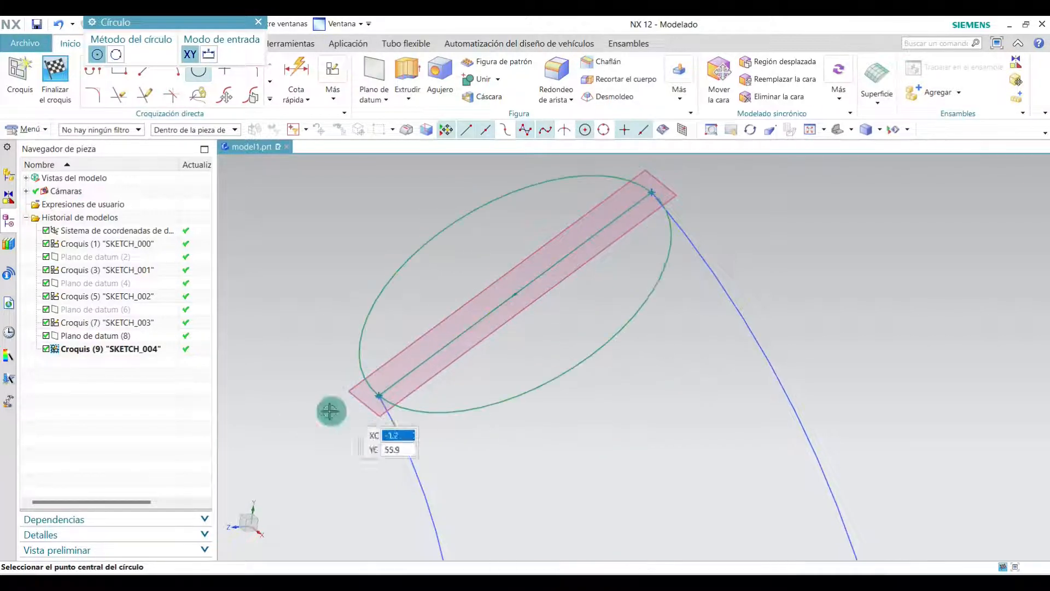
click(260, 23)
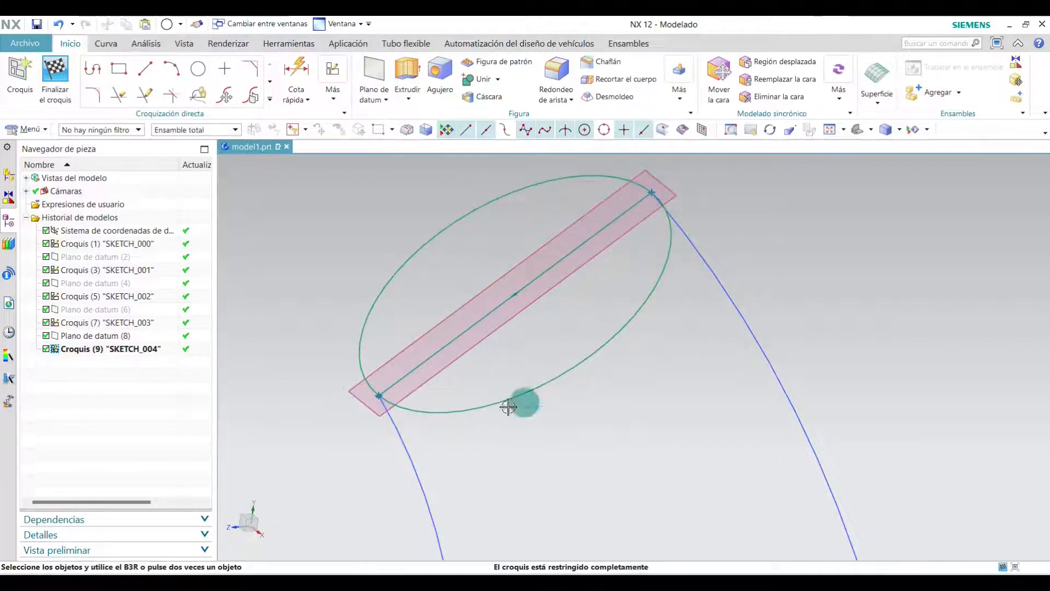
- Delete the line across the tip circle and finish the sketch
right_click(564, 261)
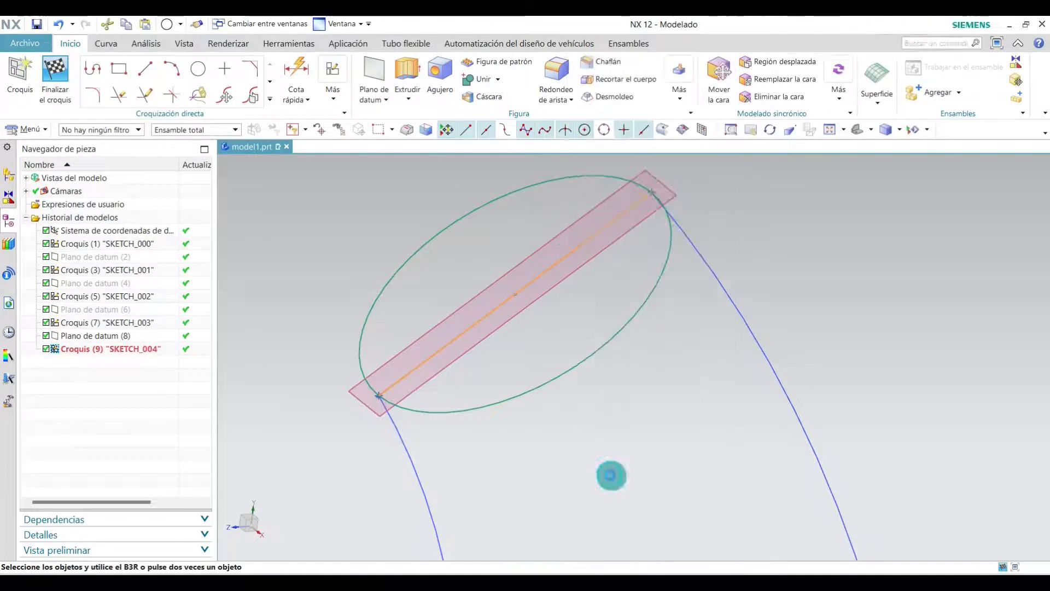
click(602, 483)
click(55, 77)
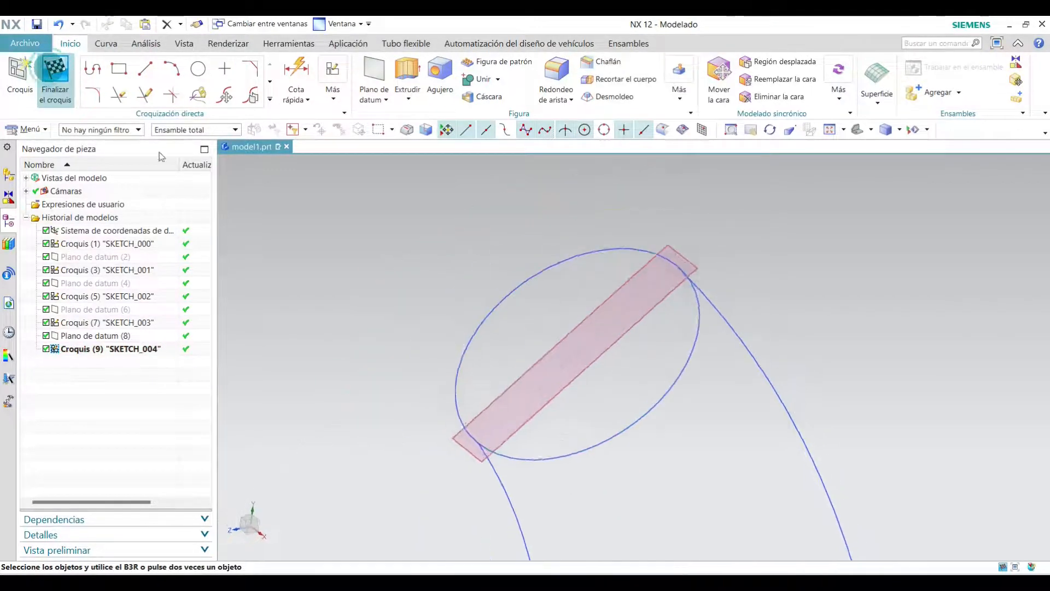
- Hide the datum plane at the hook's tip
middle_drag(543, 273, 520, 221)
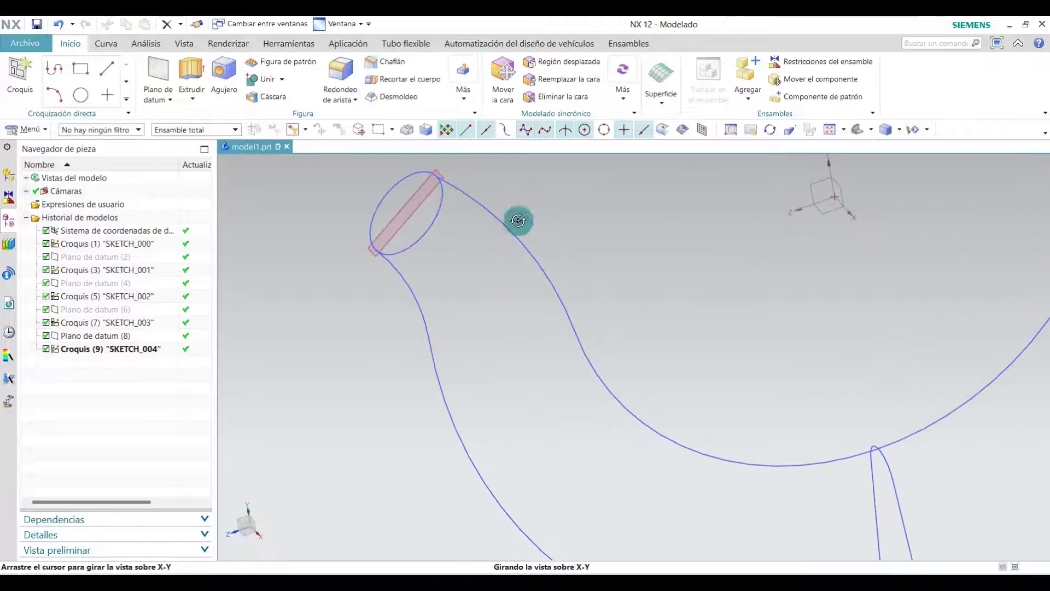
right_click(424, 199)
click(458, 183)
middle_drag(422, 345, 518, 284)
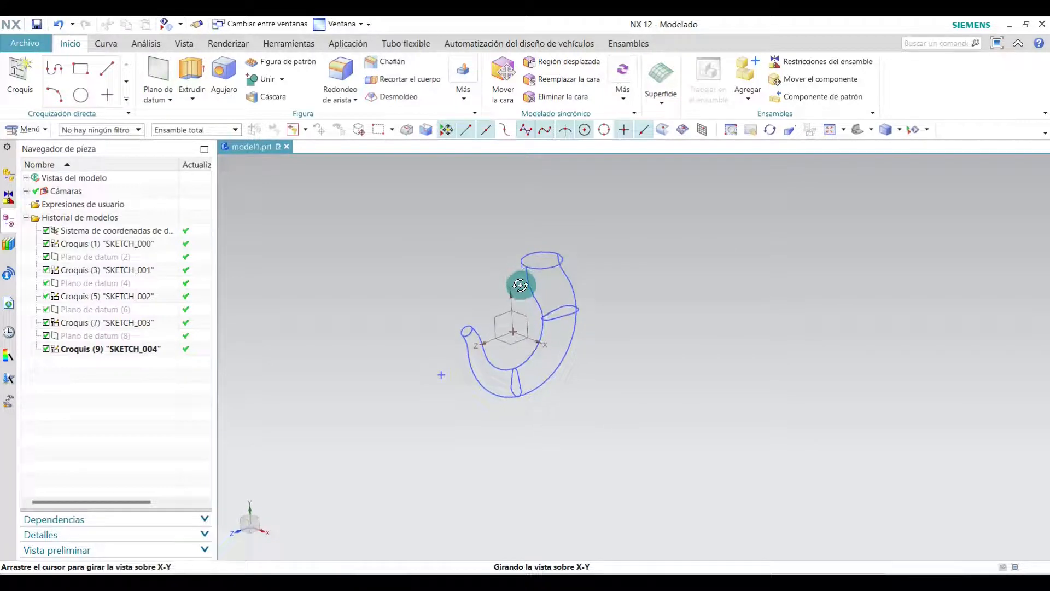
- Start a Swept (Barrido) feature and select the circle at the hook's upper end as the first section, using connected curves
scroll(529, 300, up, 2)
middle_drag(673, 232, 631, 241)
scroll(396, 286, down, 1)
scroll(396, 286, up, 1)
click(661, 80)
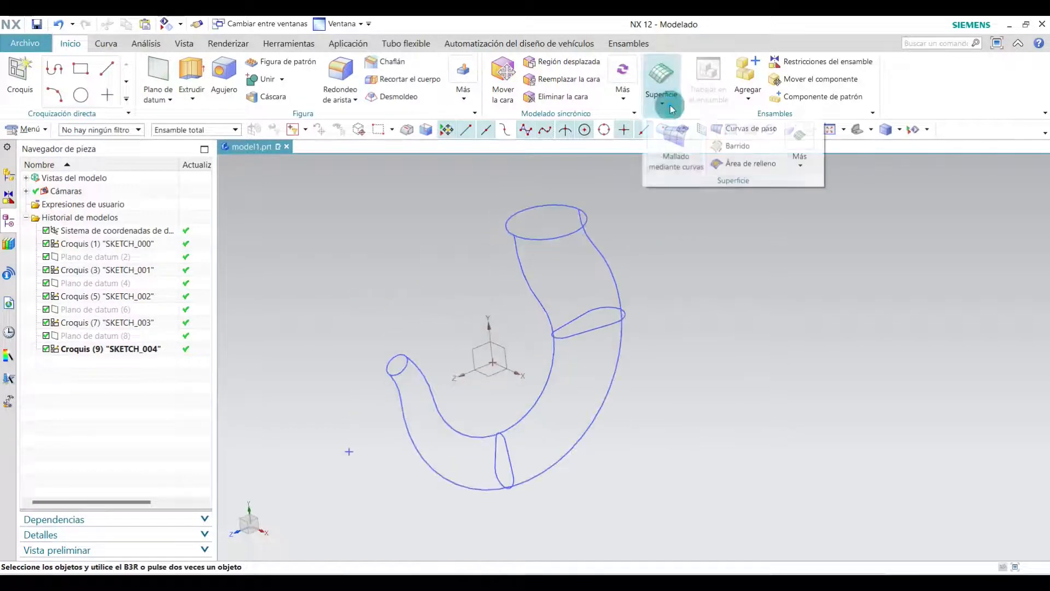
click(737, 146)
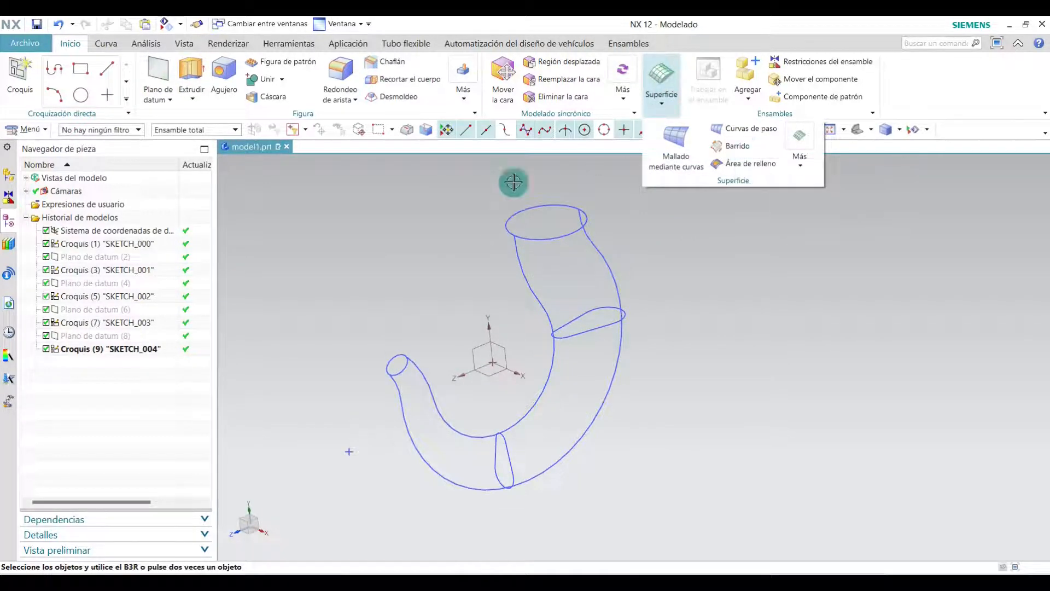
shift+middle_drag(384, 239, 439, 256)
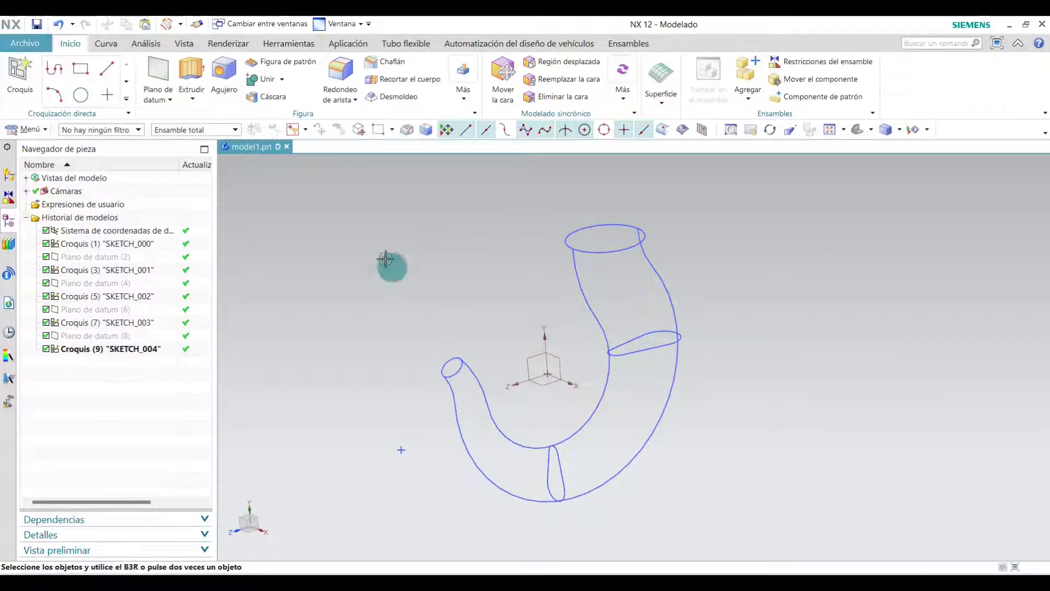
click(661, 99)
click(661, 98)
click(661, 99)
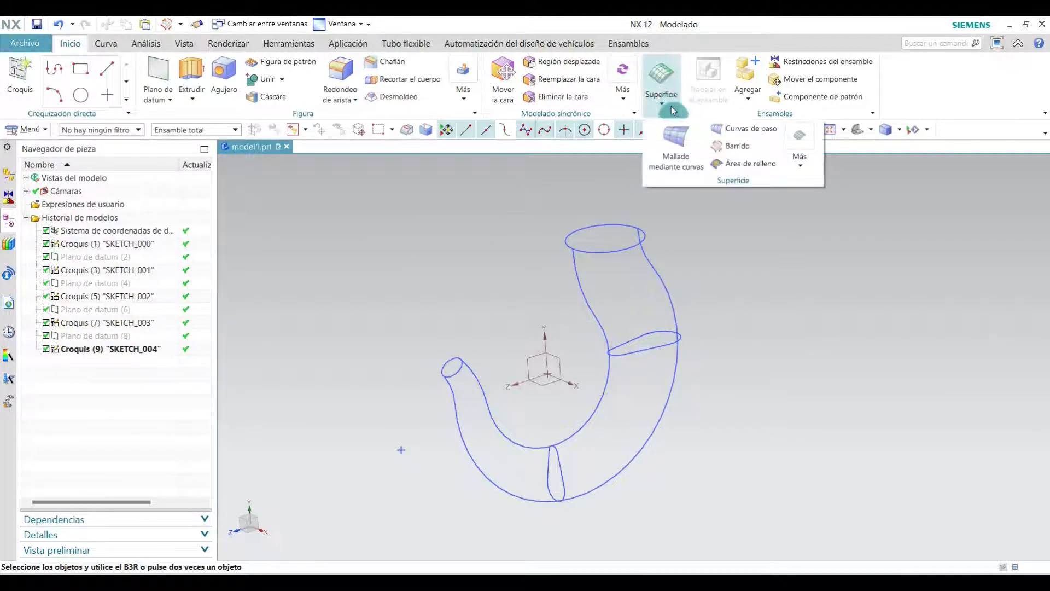
click(735, 148)
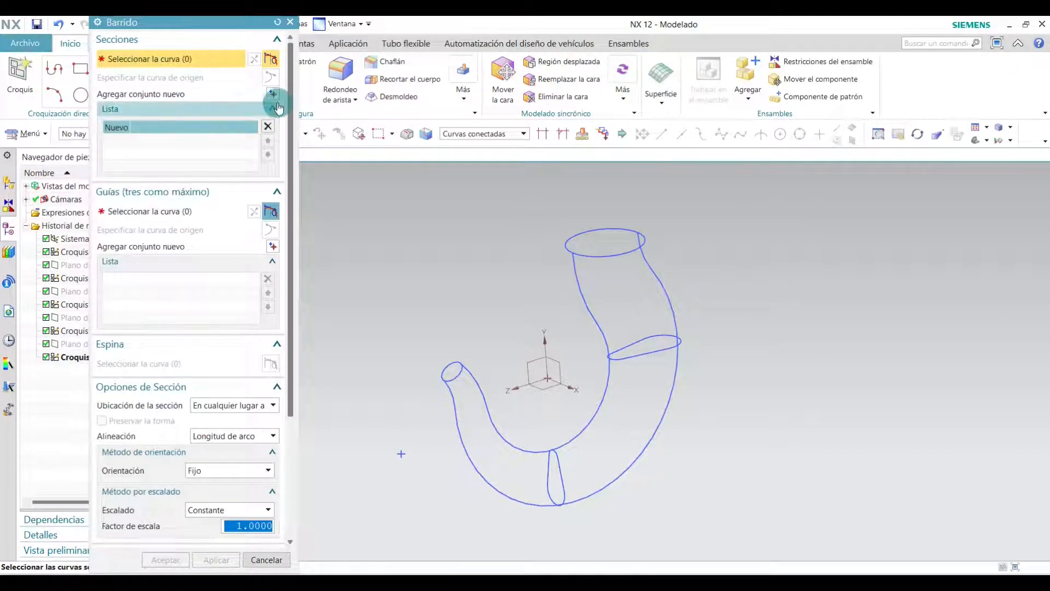
click(472, 133)
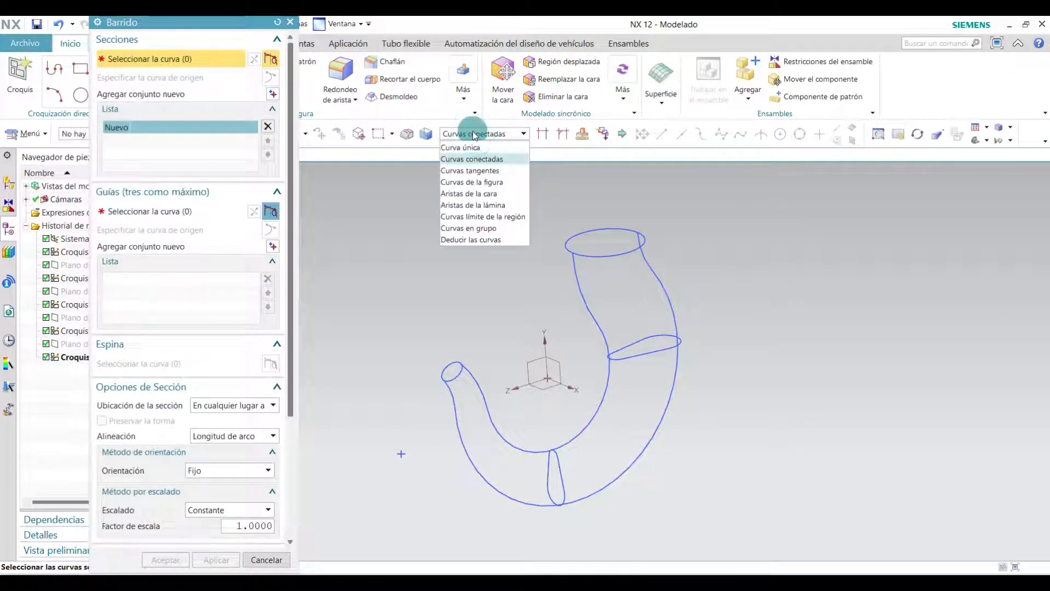
click(464, 160)
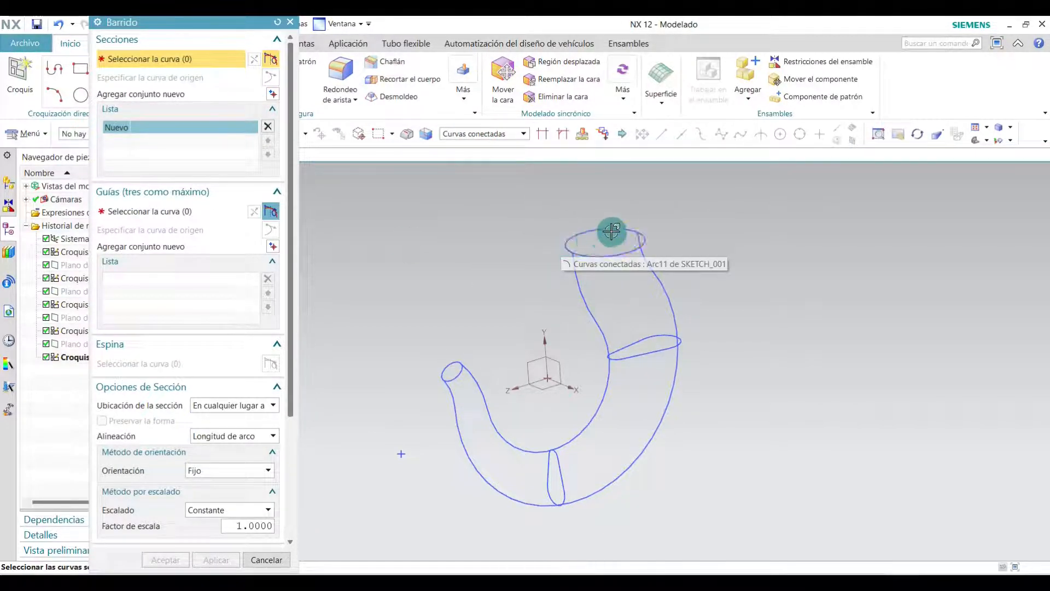
click(564, 243)
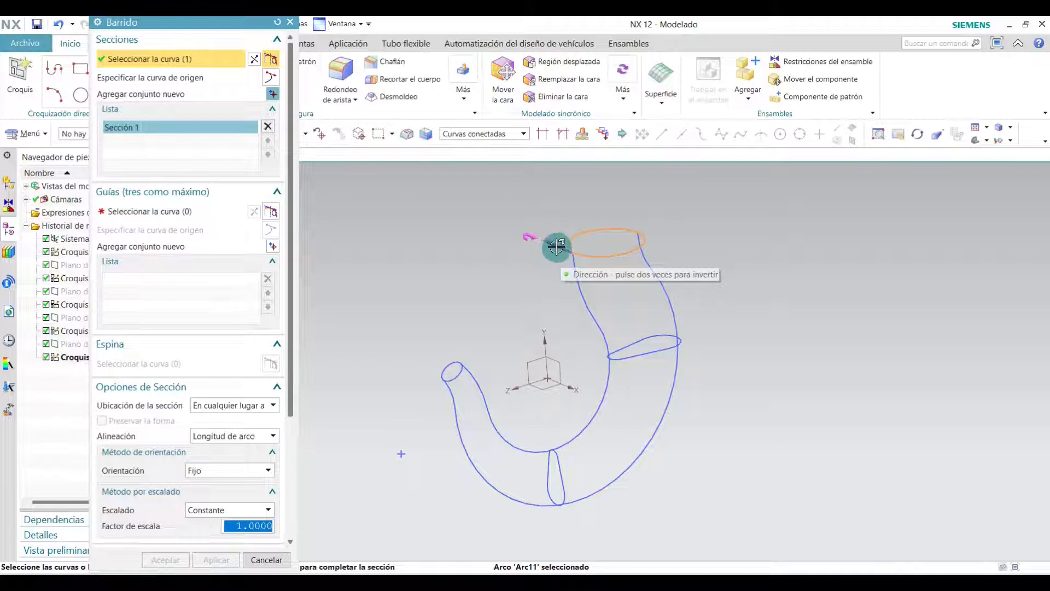
drag(556, 247, 550, 258)
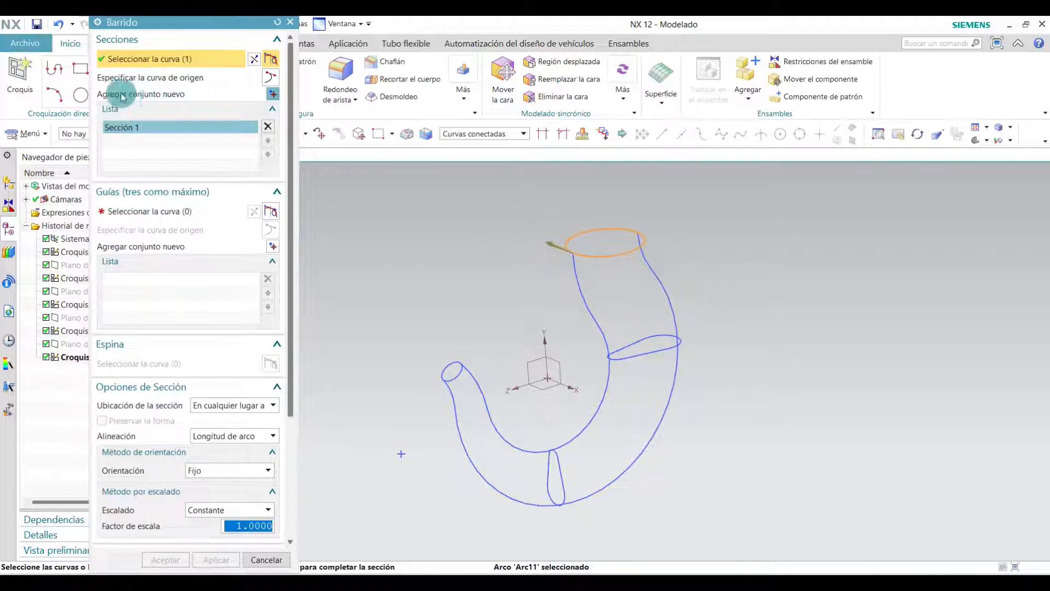
- Add the two intermediate closed profiles and the tip circle as separate second, third and fourth sections
click(273, 97)
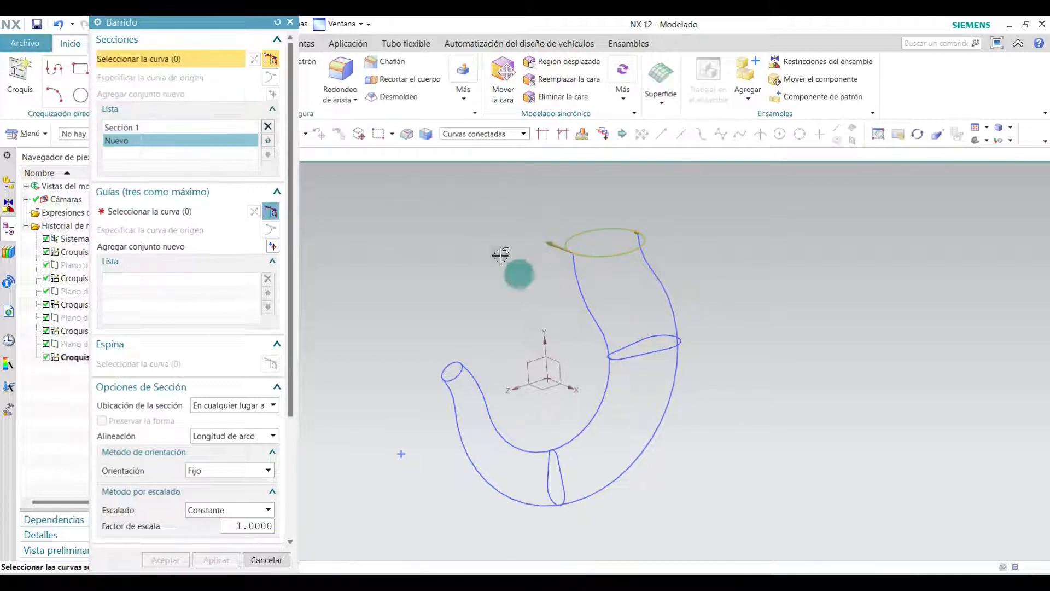
click(670, 348)
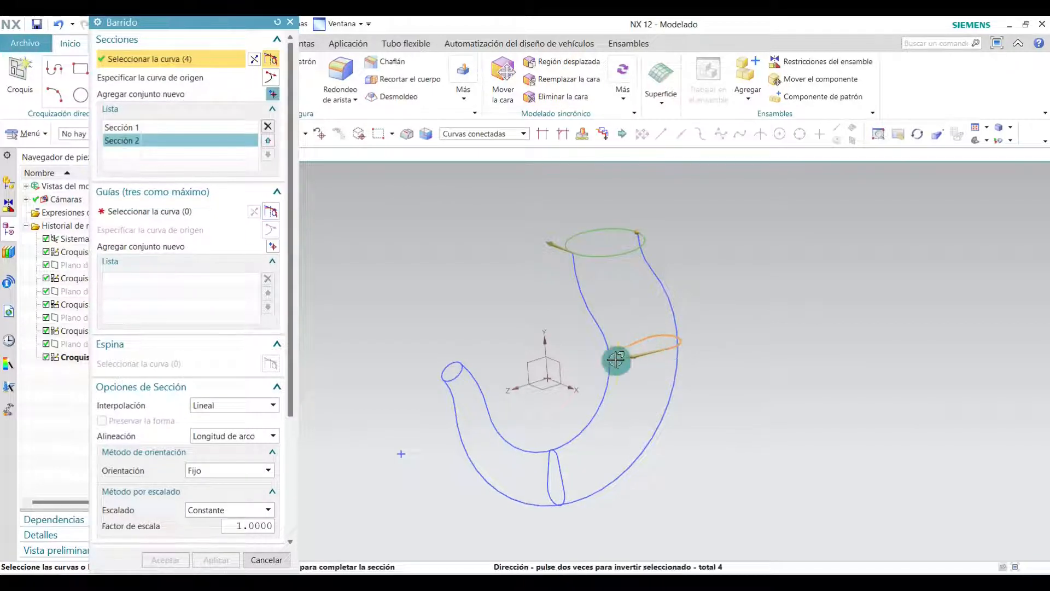
click(273, 96)
click(575, 512)
click(565, 486)
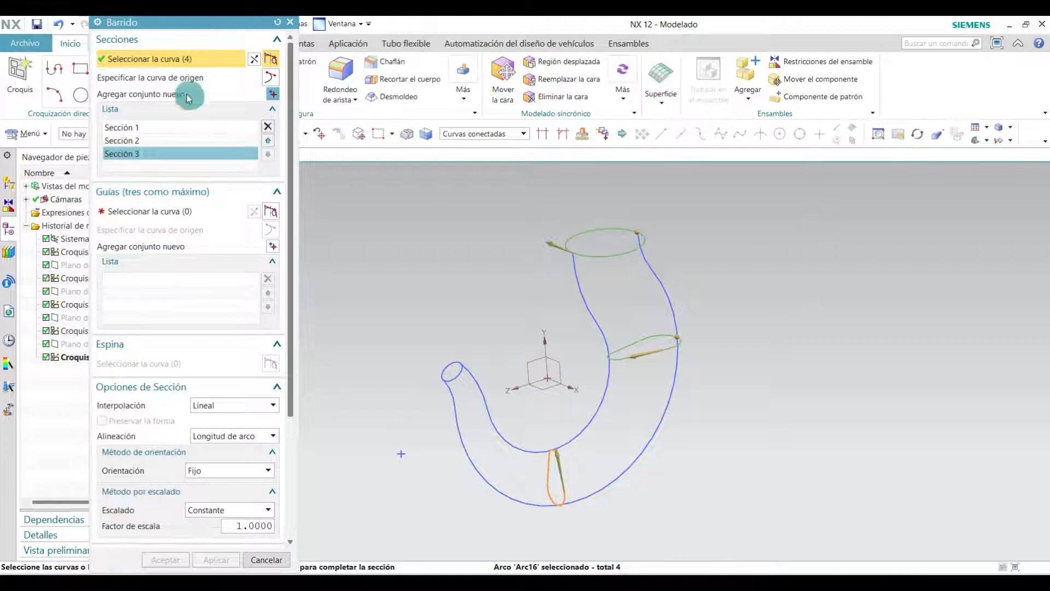
click(273, 94)
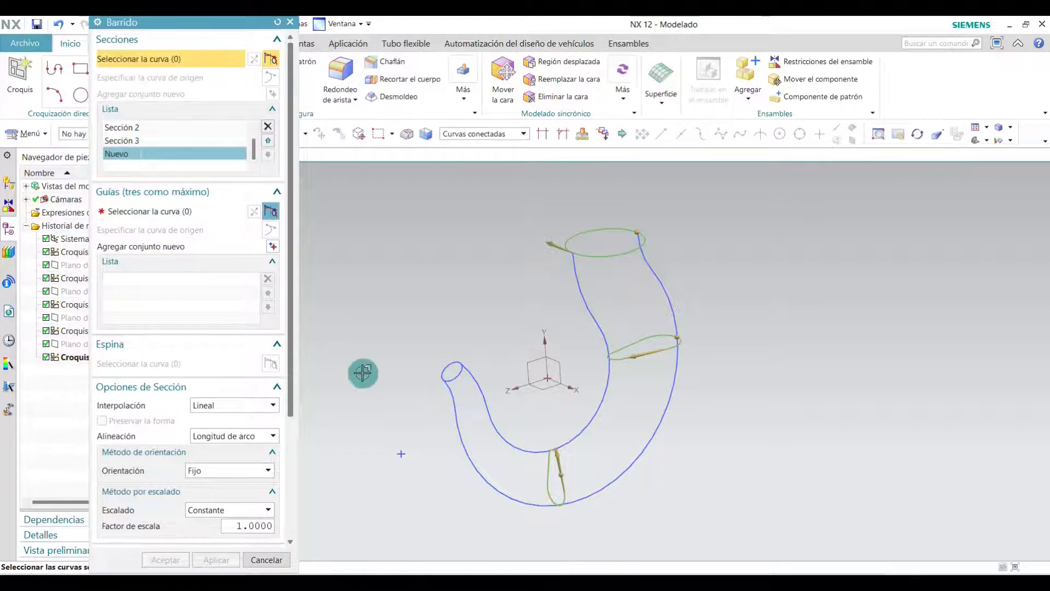
click(458, 374)
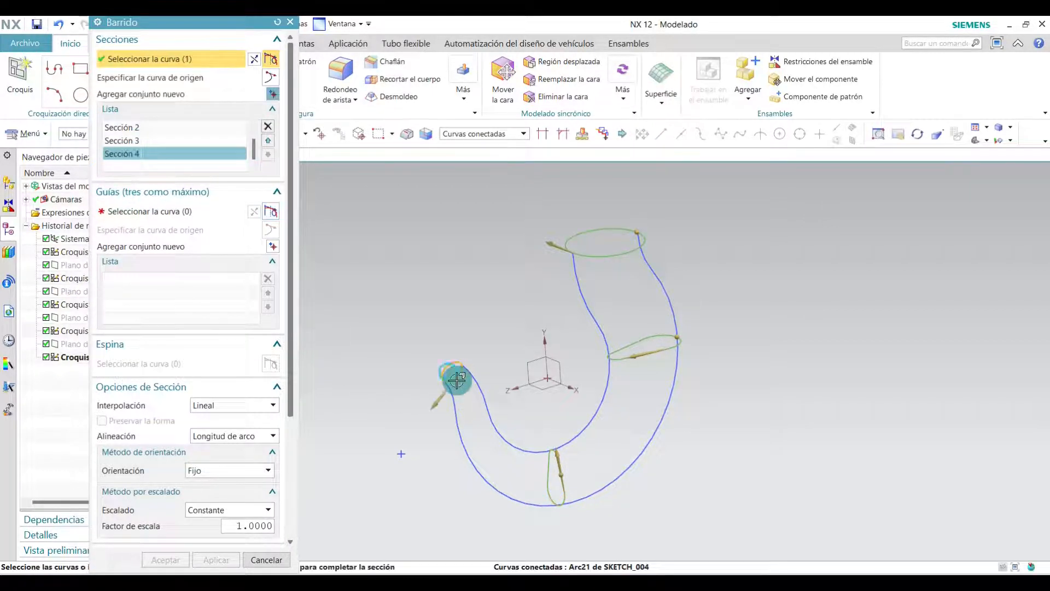
- Select the hook's entire outer curve as the first guide, using connected curves with stopping at intersections turned off
click(142, 218)
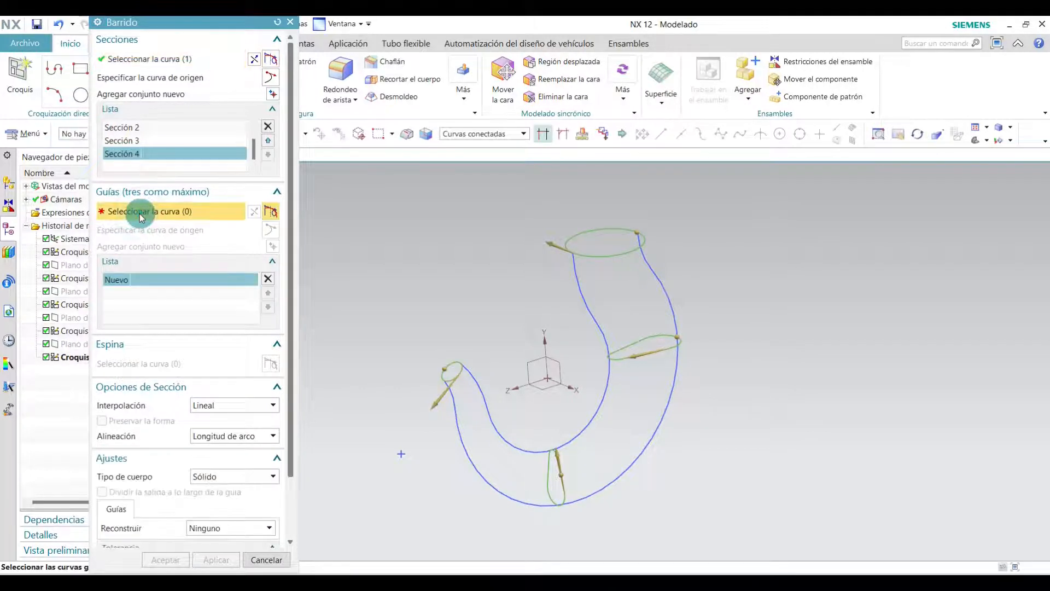
click(514, 133)
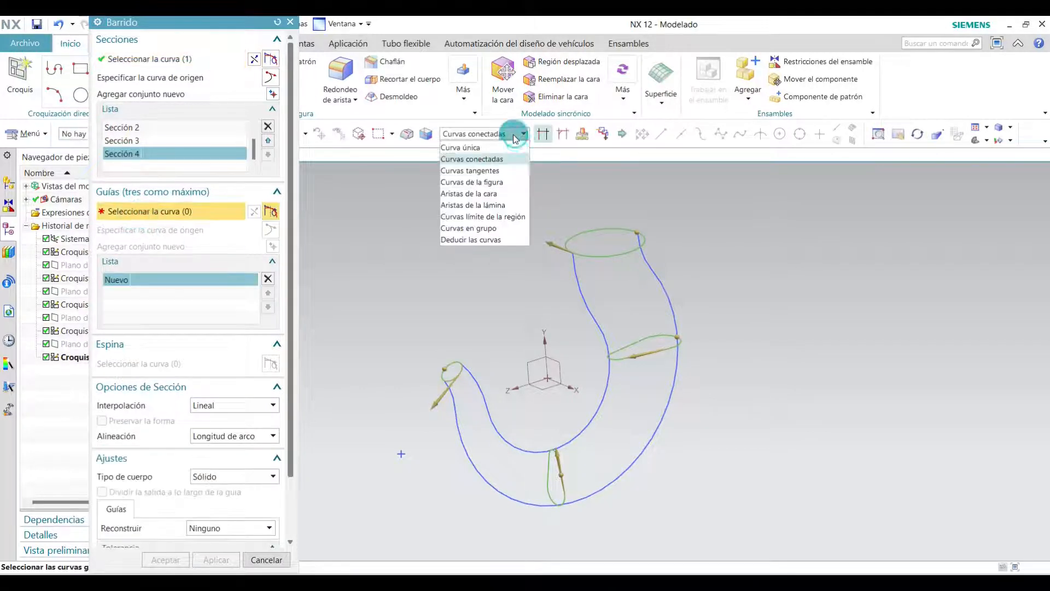
click(464, 158)
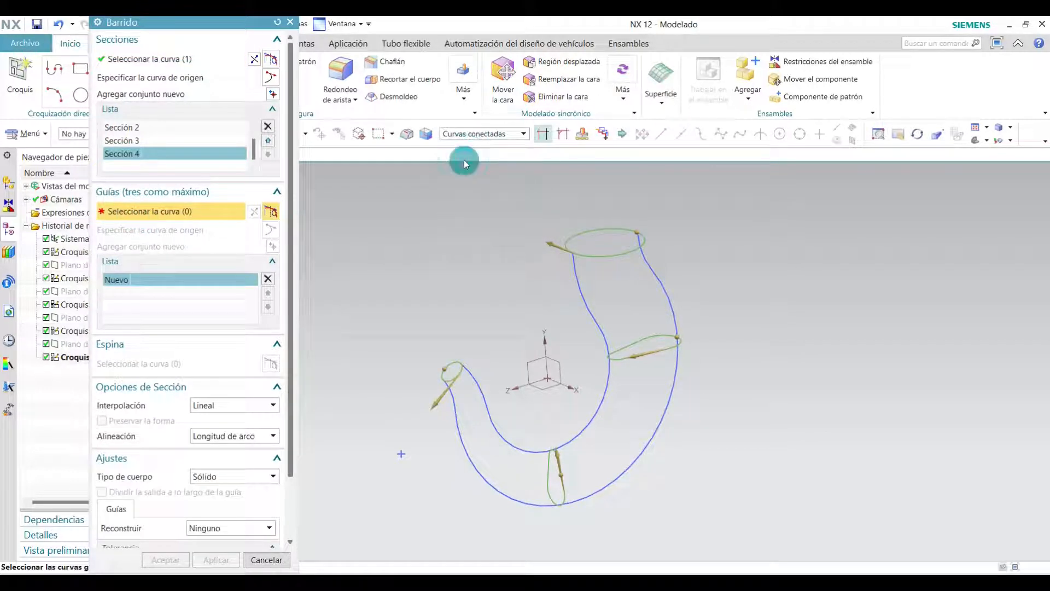
click(541, 136)
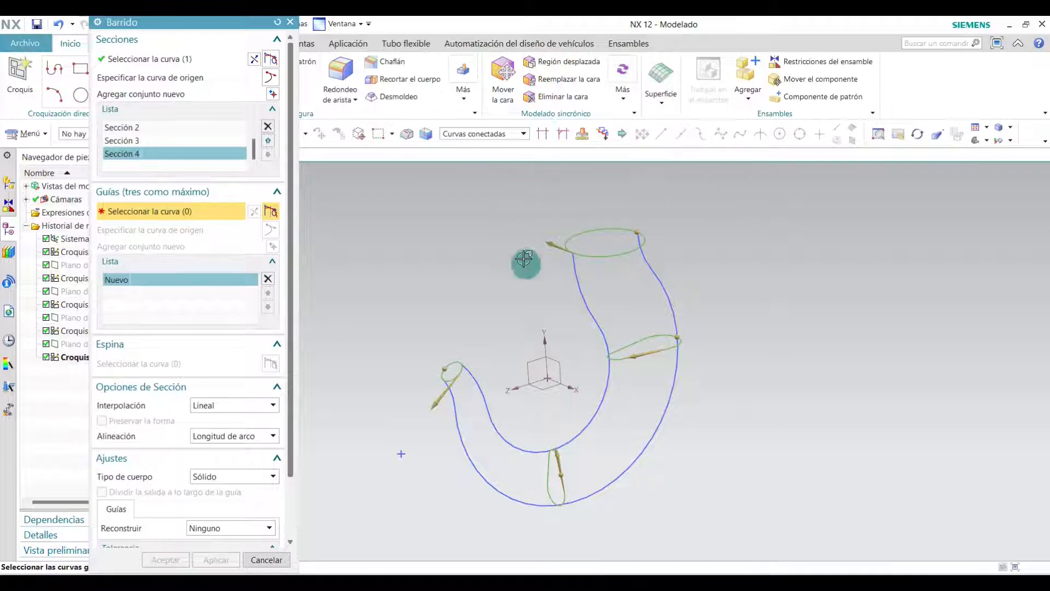
click(648, 258)
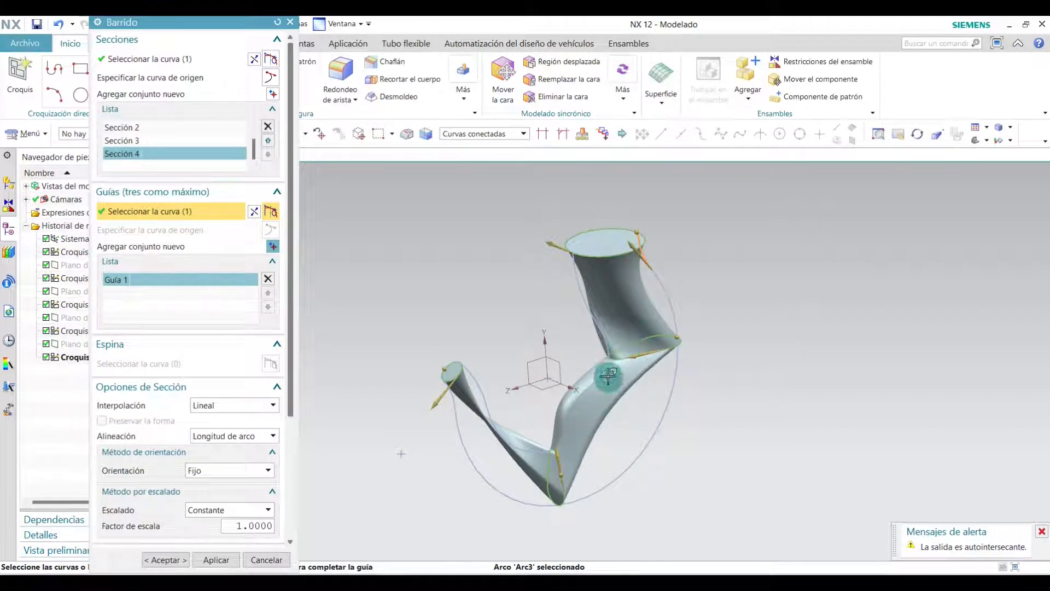
click(669, 294)
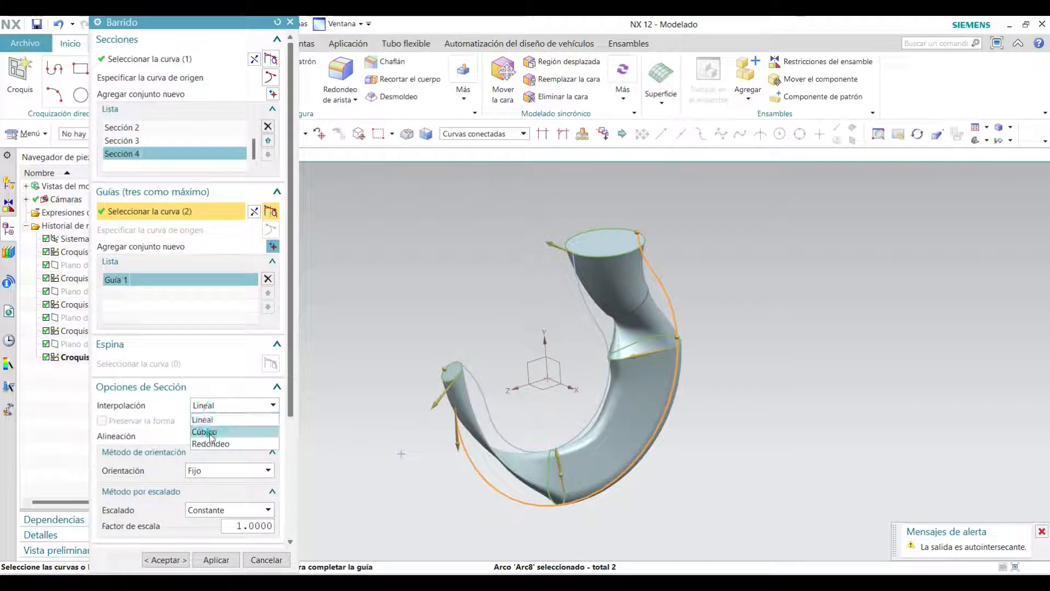
- Try Cúbico interpolation for the sweep sections and set it to Redondeo
click(211, 430)
click(227, 406)
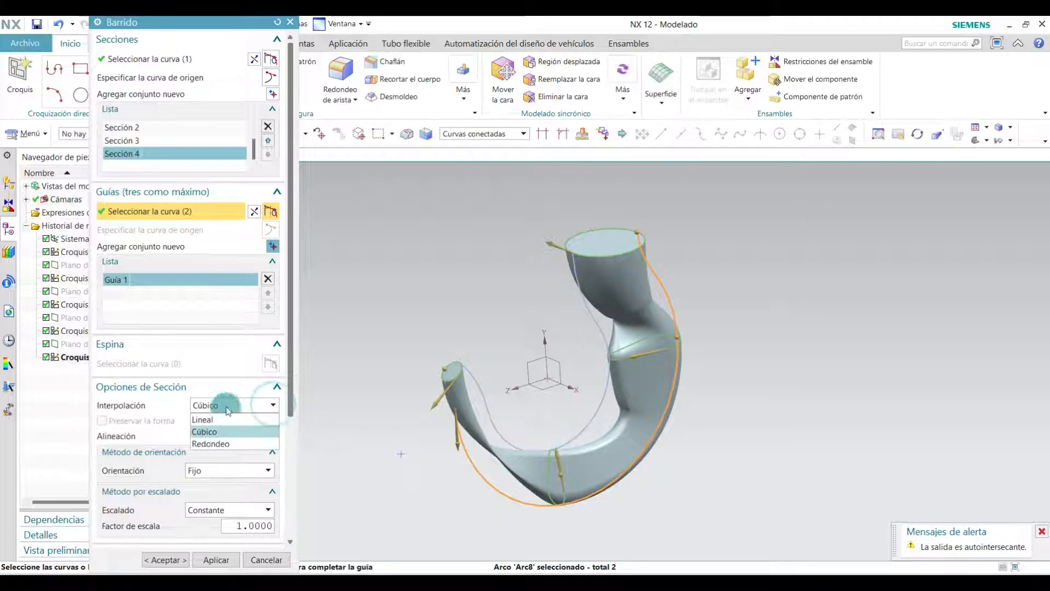
click(212, 444)
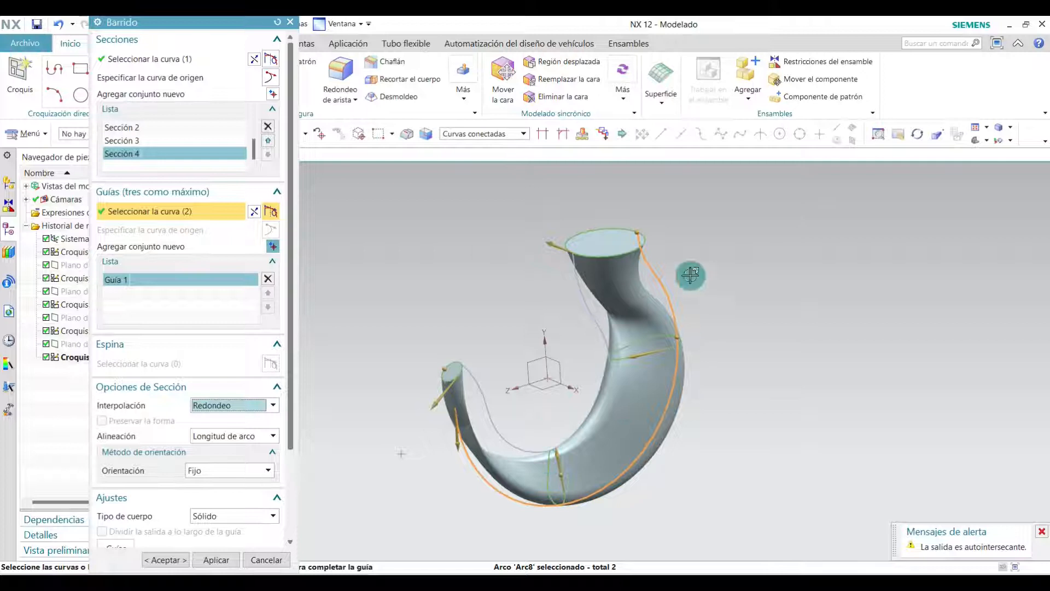
- Set the alignment of the sweep sections to Por puntos
scroll(660, 282, up, 3)
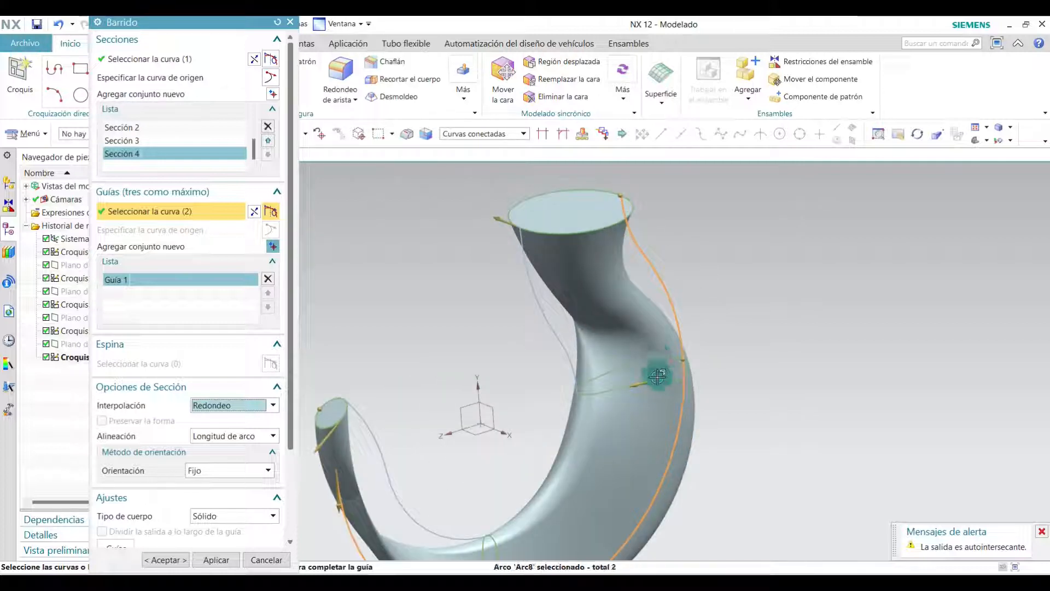
middle_drag(585, 225, 571, 263)
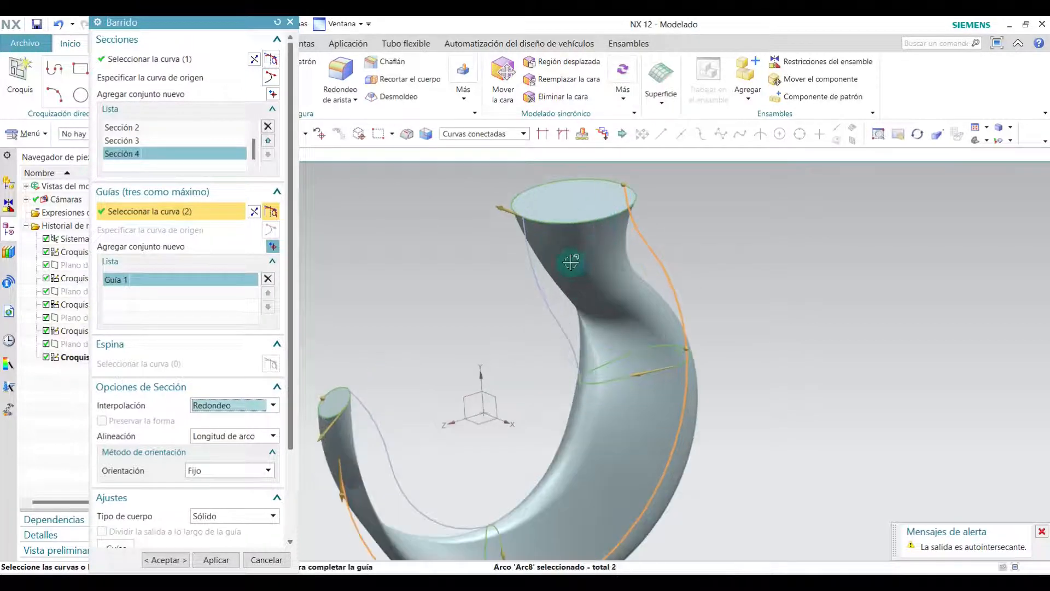
click(259, 438)
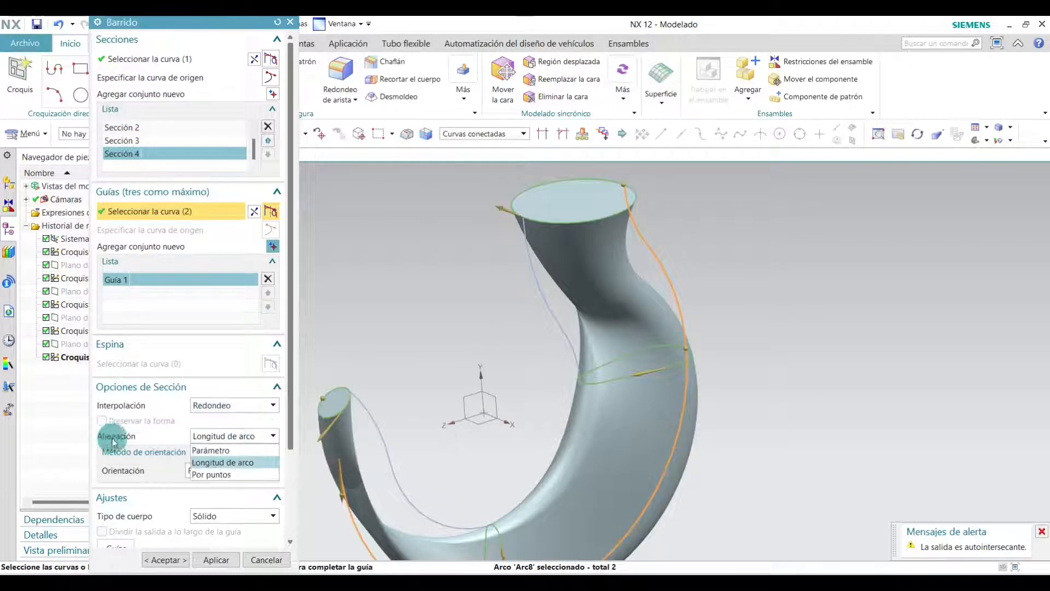
click(222, 474)
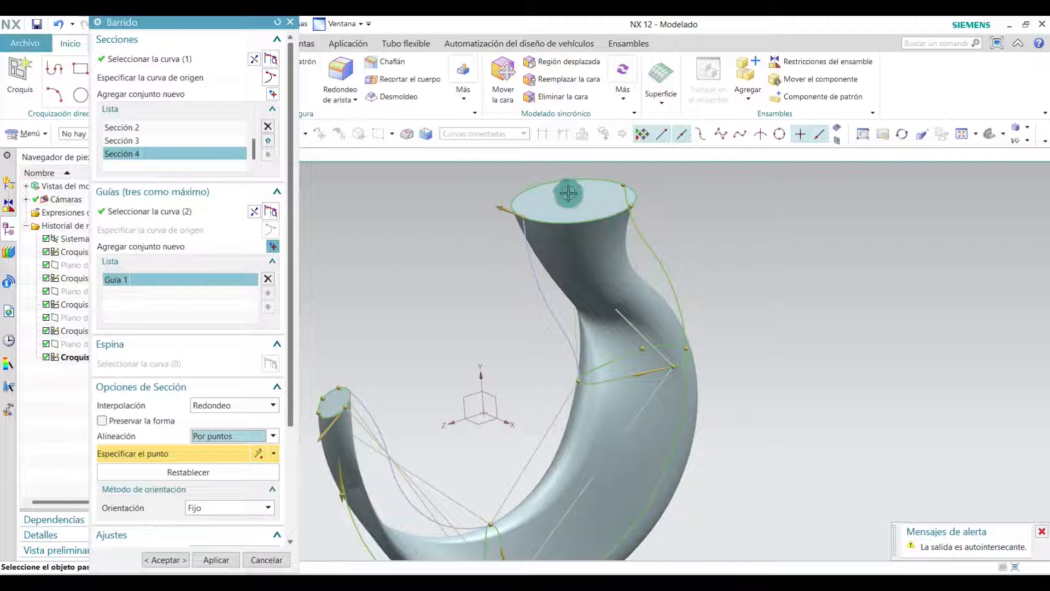
- Examine the alignment points on the upper circle and the second section from both sides of the hook
middle_drag(607, 201, 638, 283)
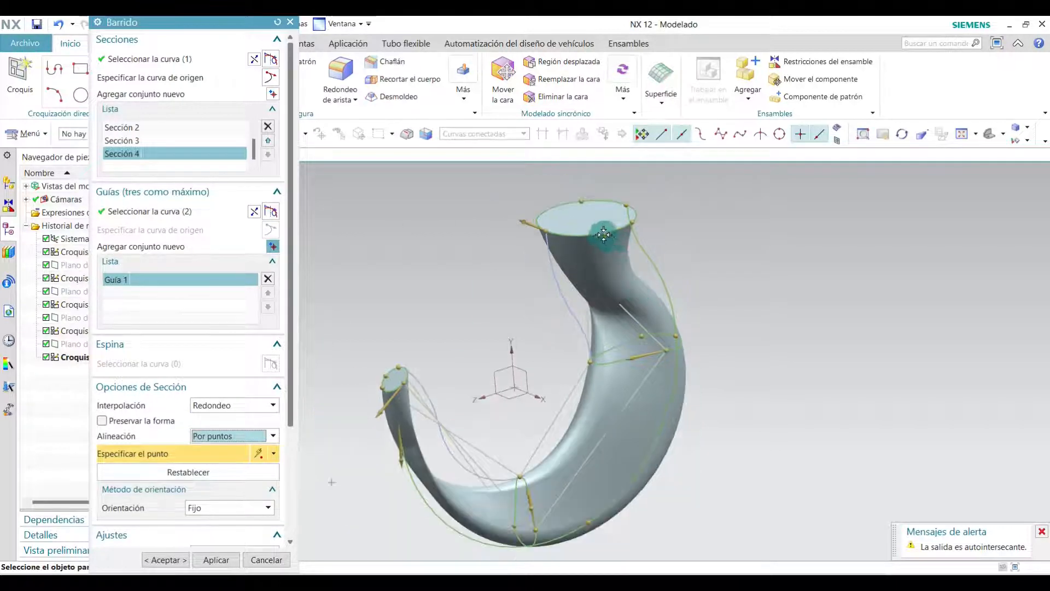
scroll(547, 199, up, 3)
scroll(605, 312, down, 3)
scroll(616, 362, up, 3)
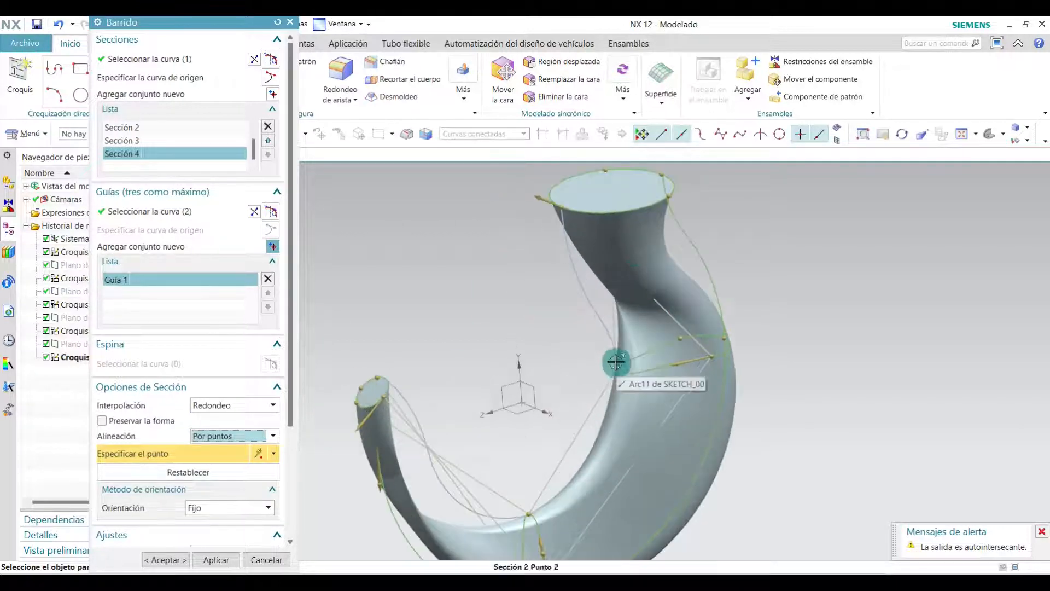
scroll(736, 323, down, 3)
scroll(739, 279, up, 3)
scroll(585, 222, up, 3)
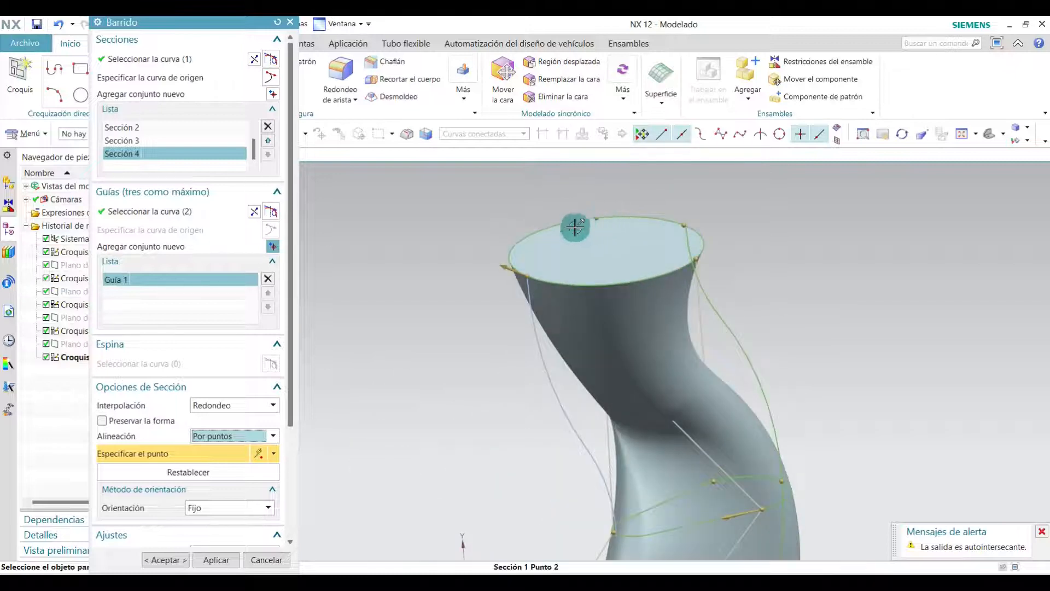
scroll(681, 238, down, 3)
middle_drag(684, 239, 627, 300)
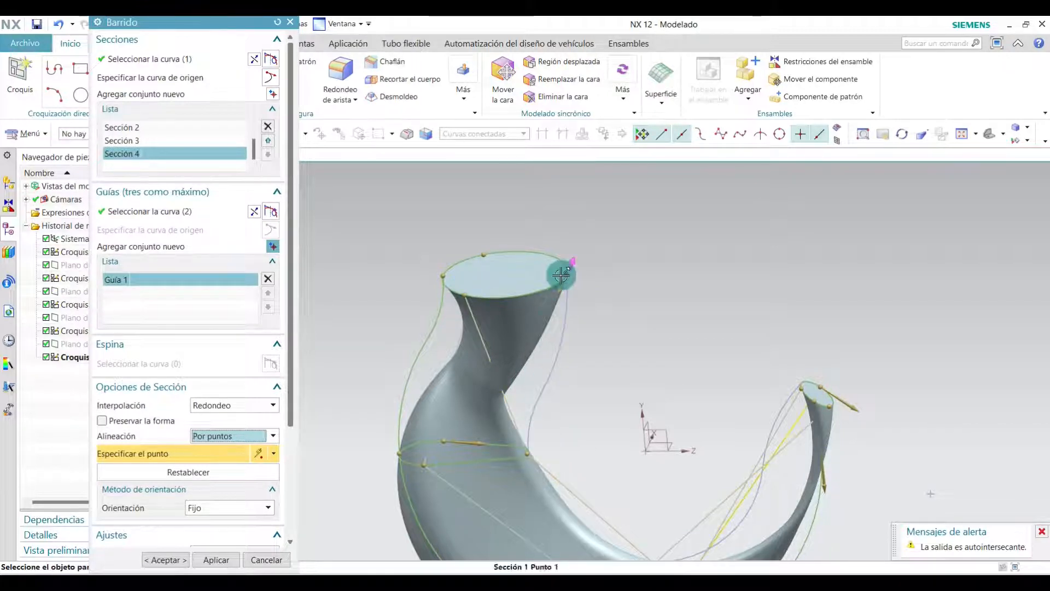
scroll(534, 430, down, 1)
scroll(550, 465, up, 3)
scroll(523, 430, down, 3)
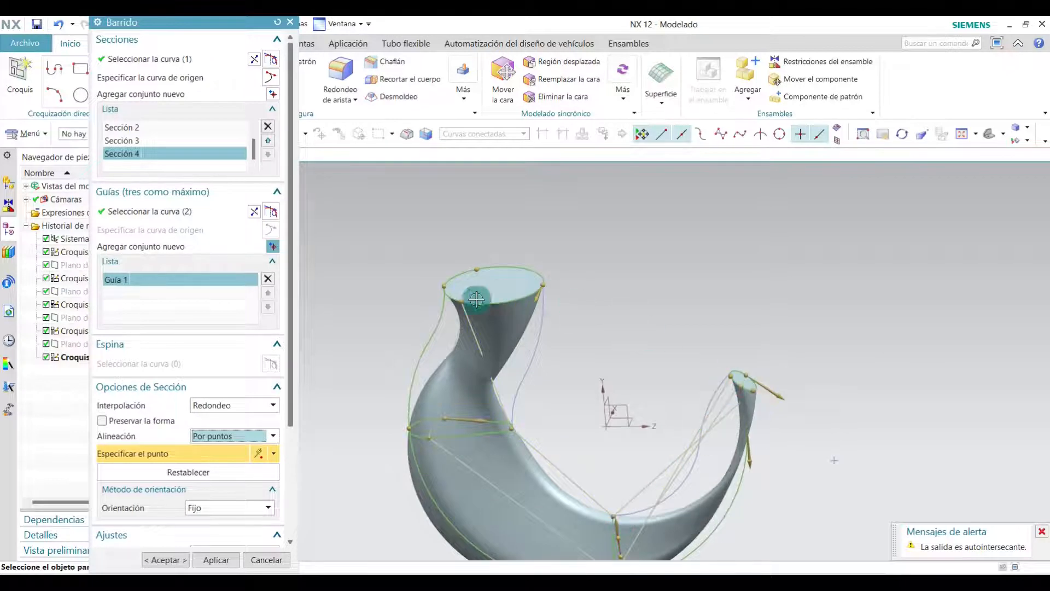
scroll(477, 315, up, 2)
- Reposition the alignment points along the edge of the hook's upper circle
drag(443, 295, 604, 275)
middle_drag(733, 295, 783, 314)
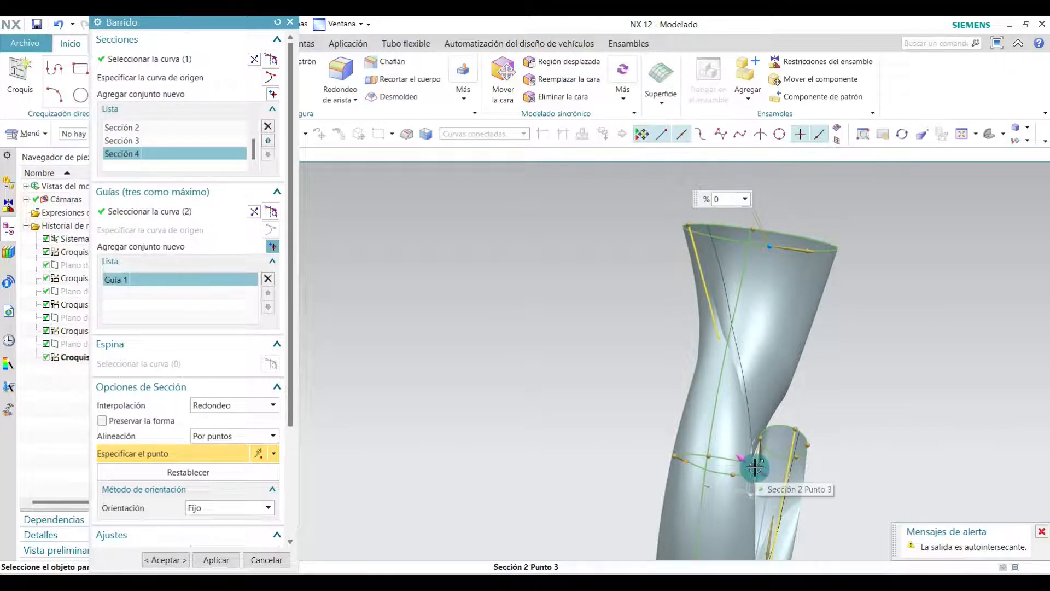
middle_drag(795, 247, 635, 300)
drag(625, 293, 678, 316)
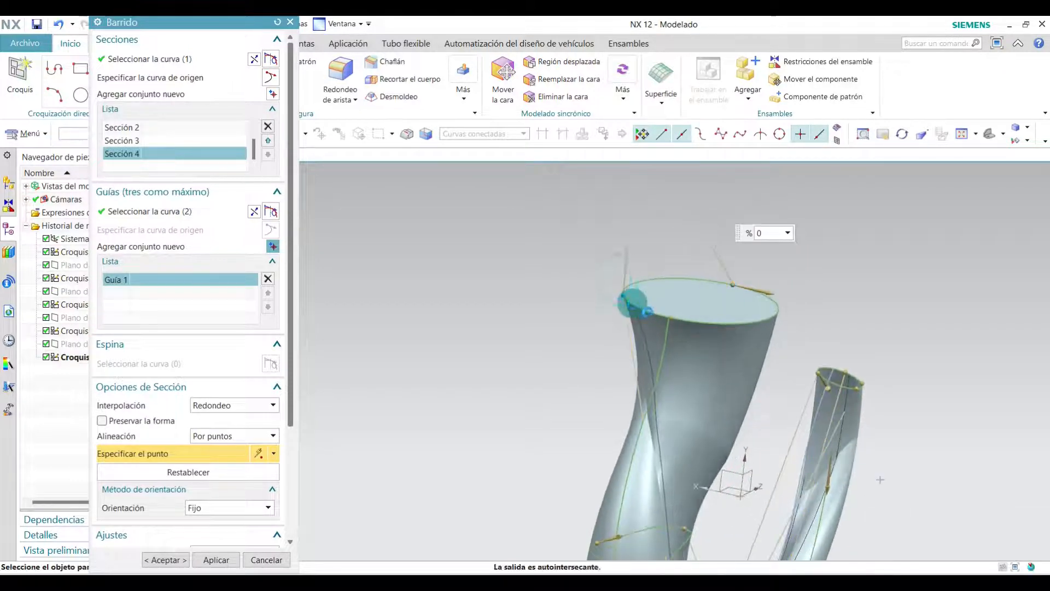
middle_drag(589, 289, 780, 421)
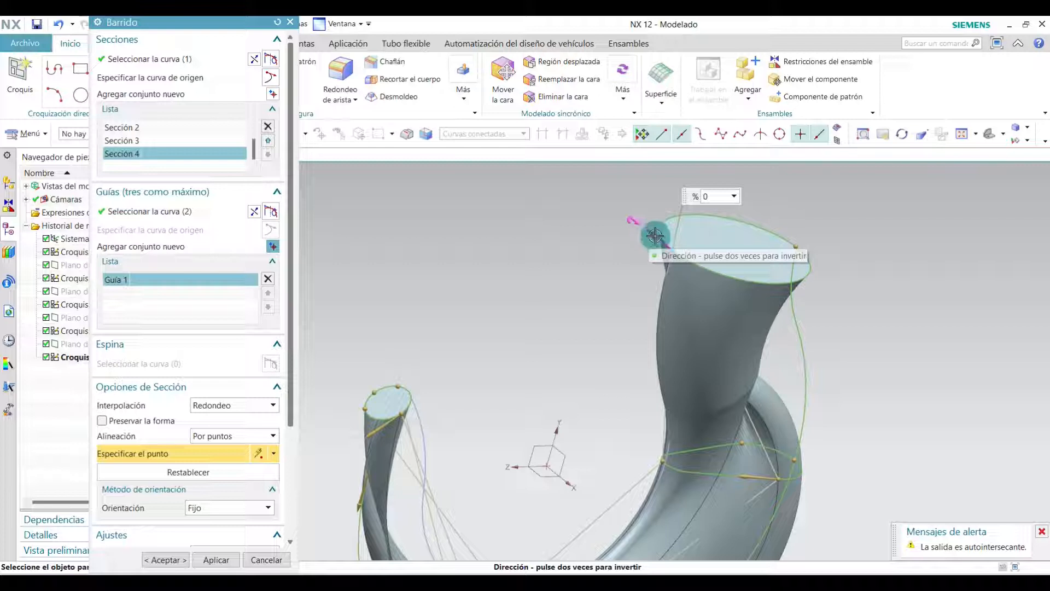
- Try reversing the direction of the upper circle section and flip it back
double_click(655, 235)
mouse_move(758, 341)
middle_down()
mouse_move(746, 321)
mouse_move(752, 342)
middle_up()
scroll(664, 391, down, 3)
scroll(666, 408, up, 1)
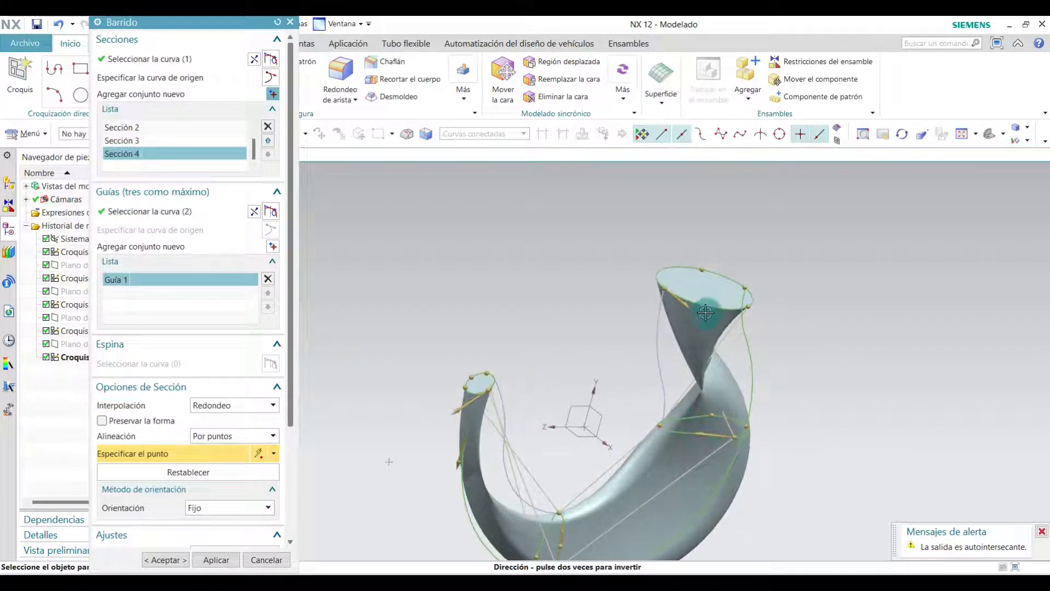
double_click(681, 301)
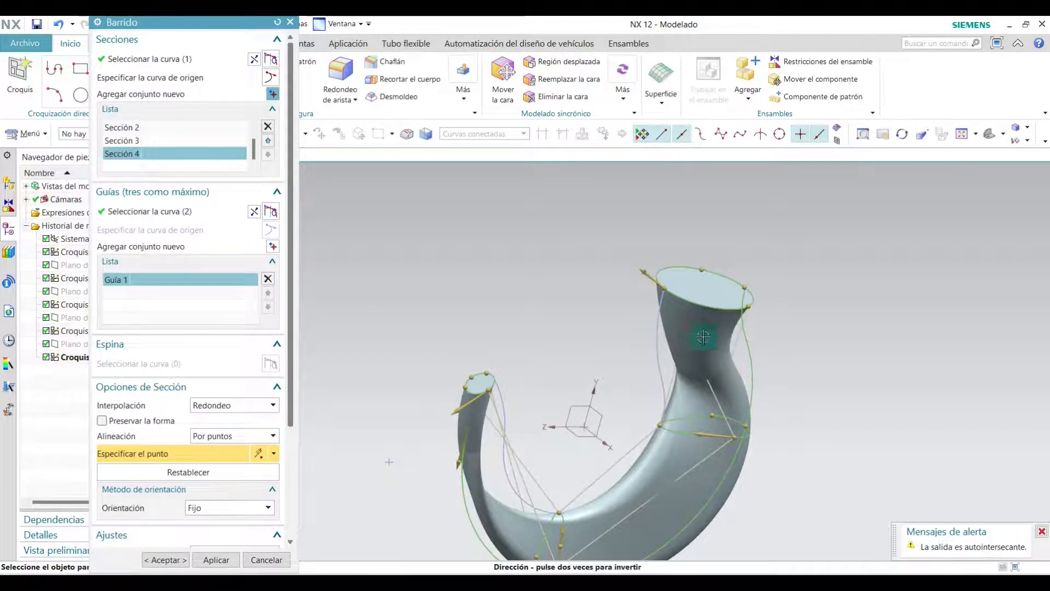
middle_drag(703, 338, 727, 331)
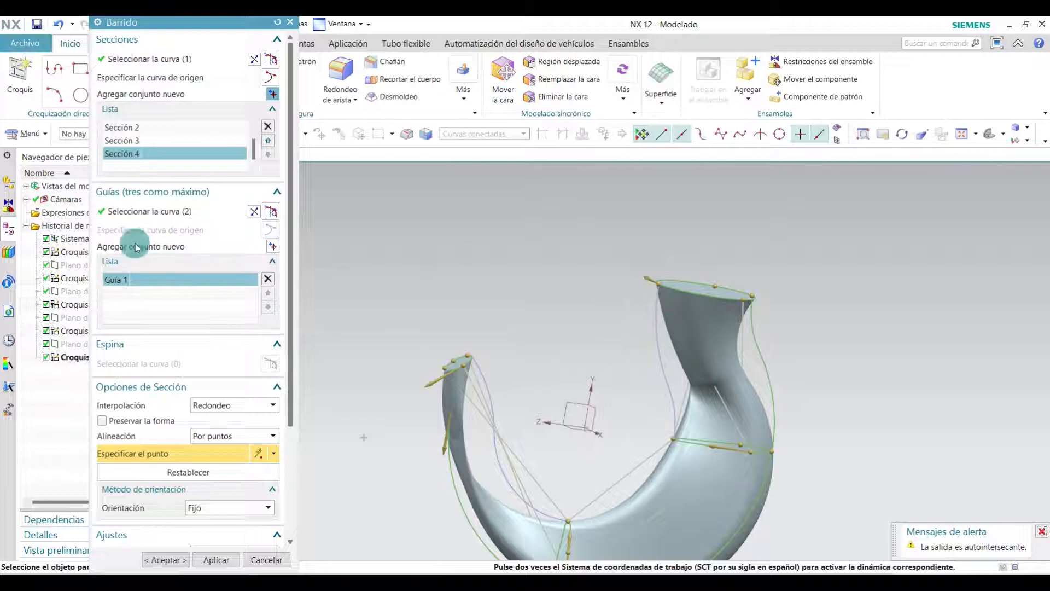
- Add the hook's entire inner curve as a second guide of the sweep, using connected curves
click(273, 246)
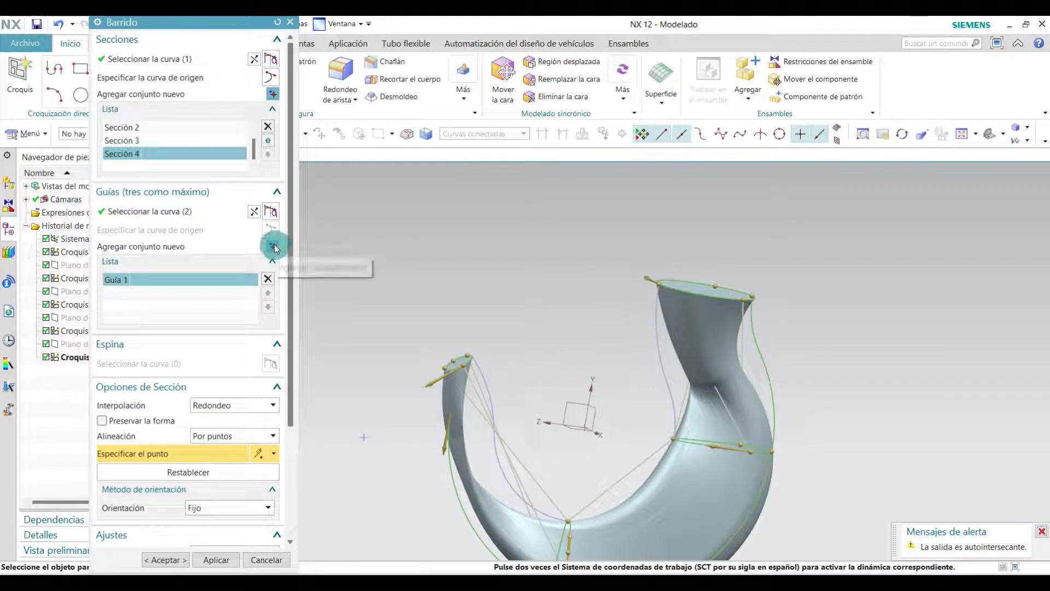
scroll(656, 300, down, 2)
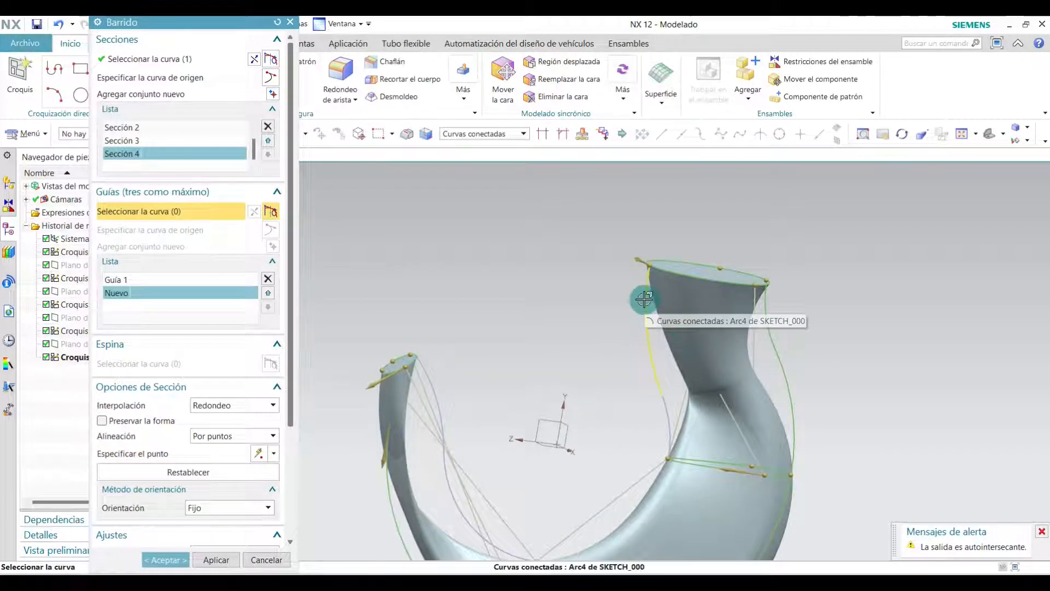
click(644, 297)
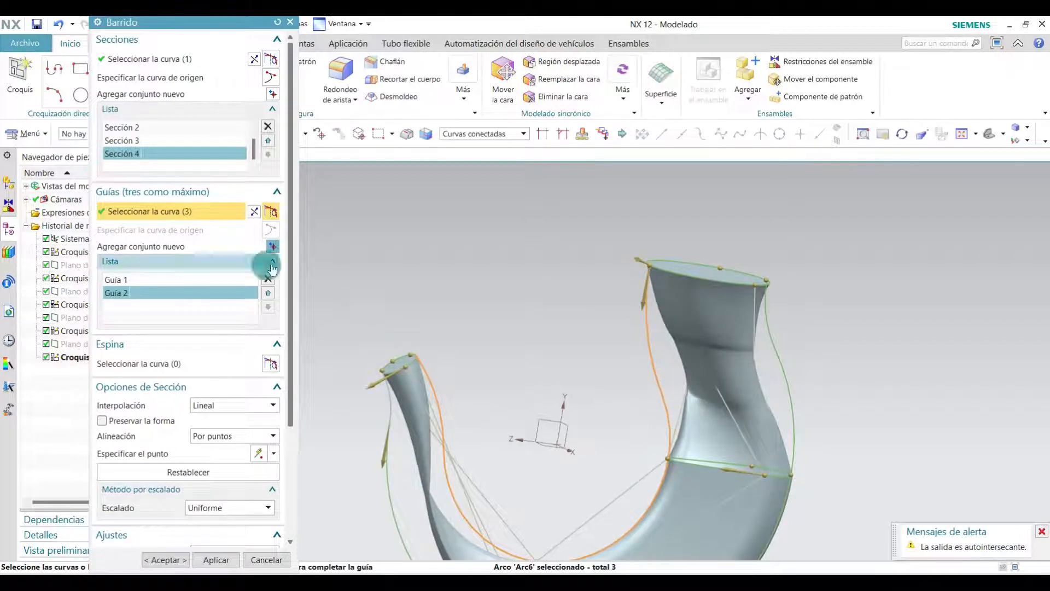
- Examine the two-guide sweep preview along the hook, at the tip and around the neck
scroll(321, 296, up, 2)
middle_drag(569, 372, 589, 393)
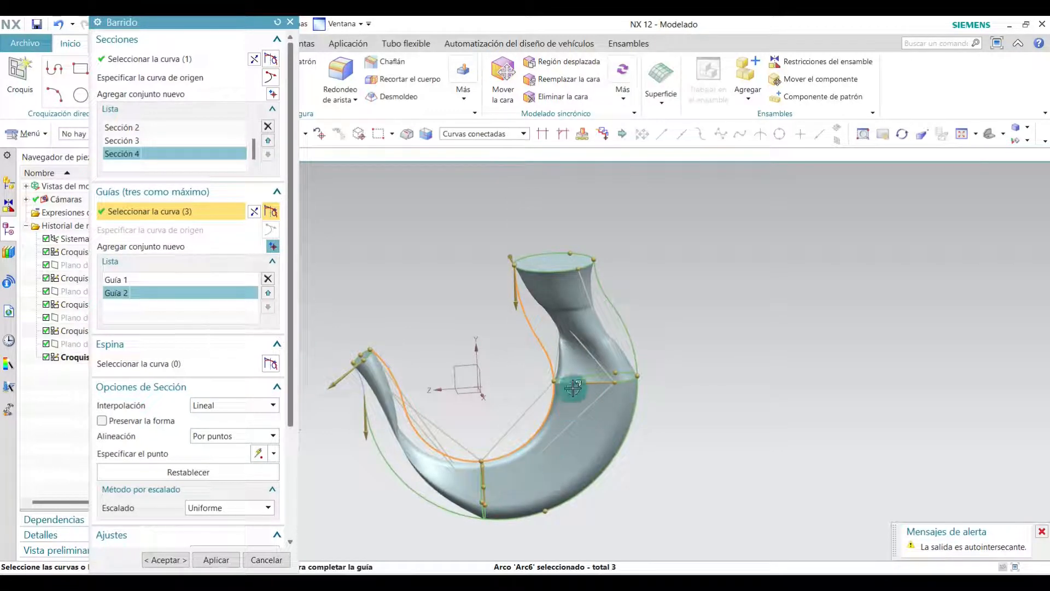
scroll(492, 455, down, 3)
mouse_move(492, 455)
middle_down()
mouse_move(527, 462)
mouse_move(478, 448)
middle_up()
scroll(405, 441, up, 3)
mouse_move(378, 365)
middle_down()
mouse_move(431, 361)
mouse_move(384, 339)
mouse_move(383, 352)
middle_up()
scroll(412, 357, down, 3)
scroll(480, 186, down, 1)
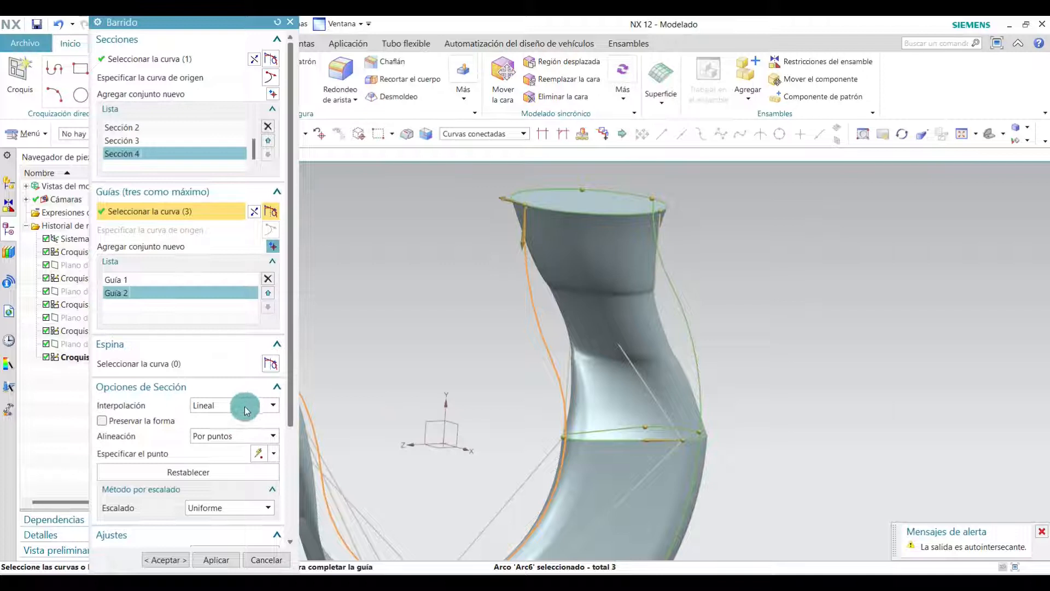
middle_drag(546, 201, 547, 201)
middle_drag(521, 204, 524, 208)
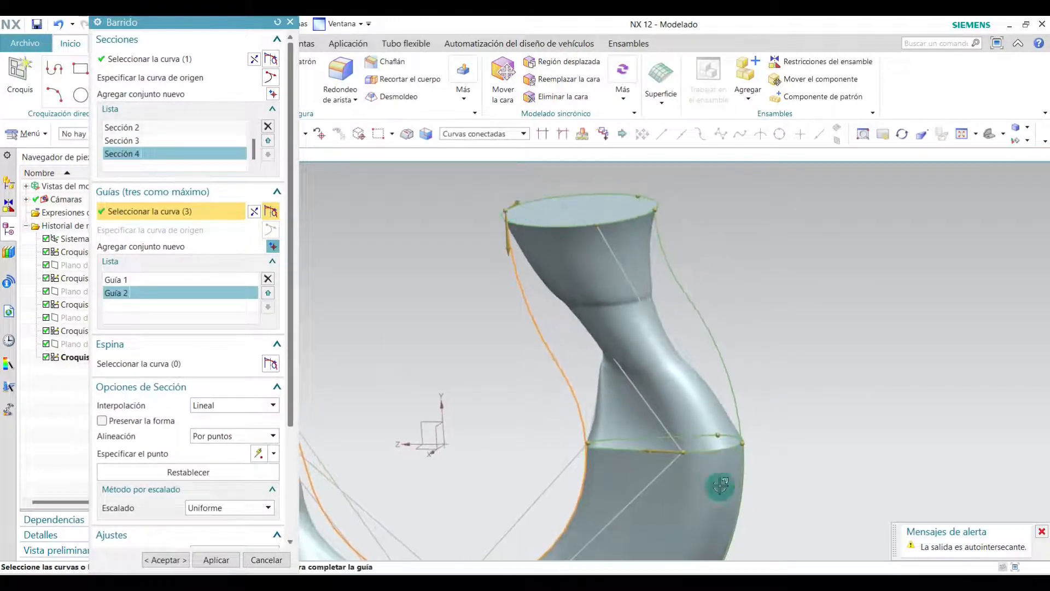
- Move an alignment point on the second section to 12.480% and one on the upper circle to 36.930%
drag(682, 450, 636, 451)
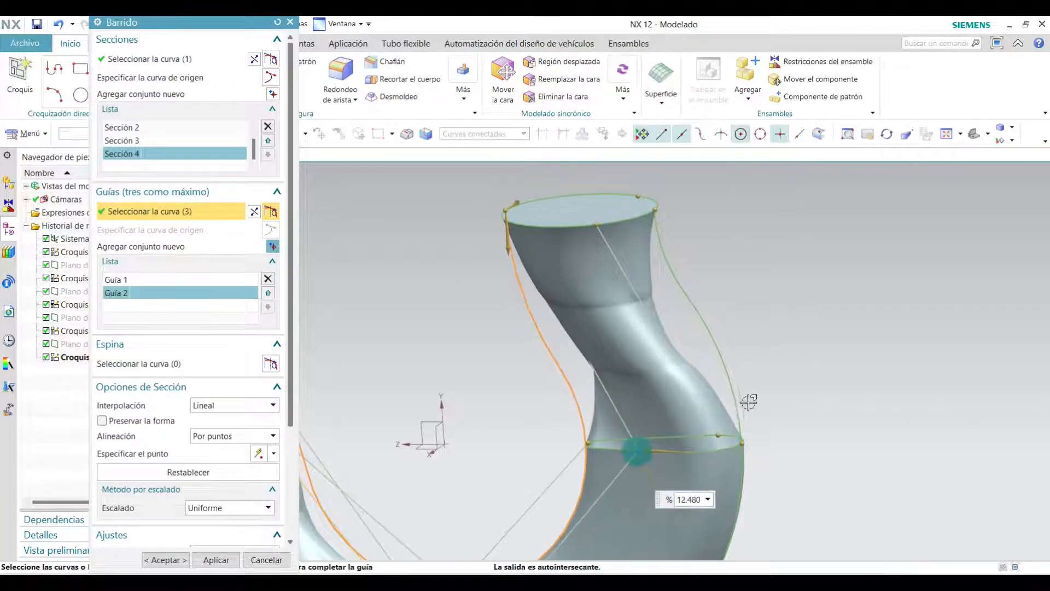
middle_drag(734, 356, 522, 389)
scroll(522, 389, up, 3)
drag(406, 248, 432, 283)
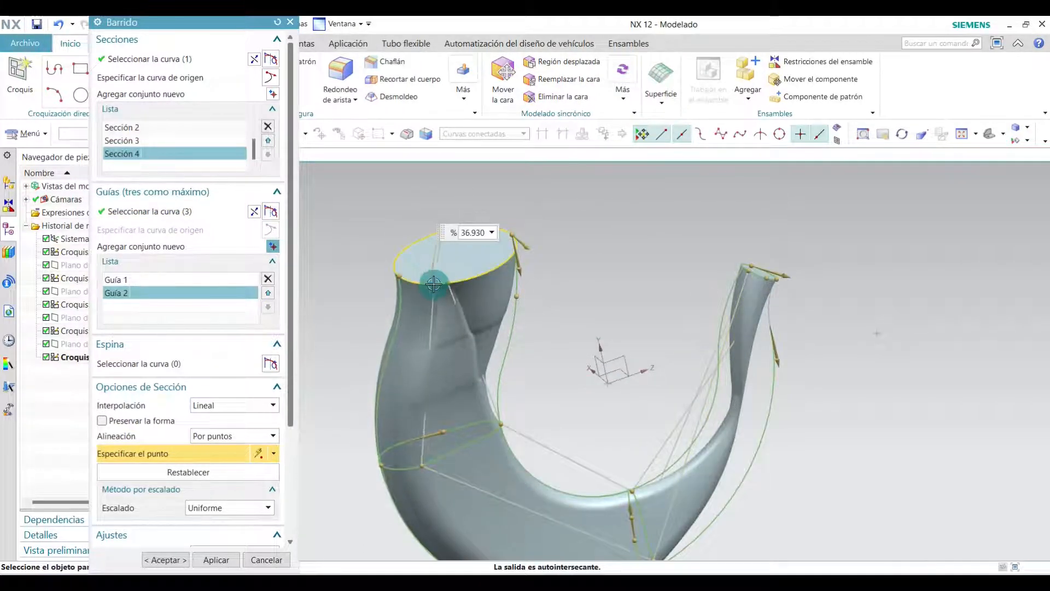
- Shift the second section's alignment point to 51.396% and an upper circle point beside the inner guide to 5.2391%
middle_drag(624, 364, 568, 345)
drag(462, 412, 432, 408)
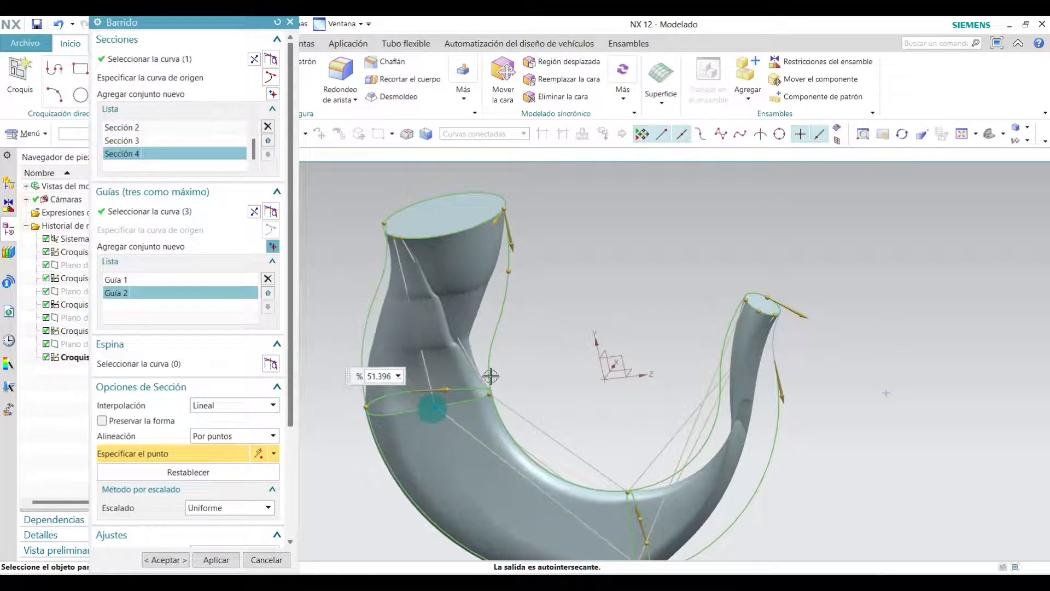
scroll(471, 225, down, 3)
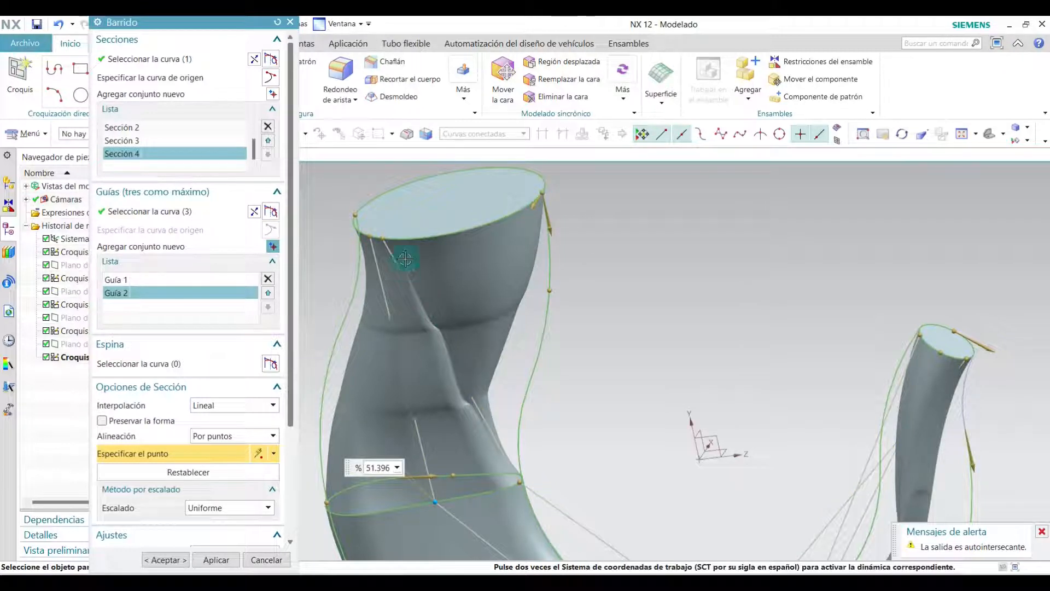
drag(385, 239, 530, 205)
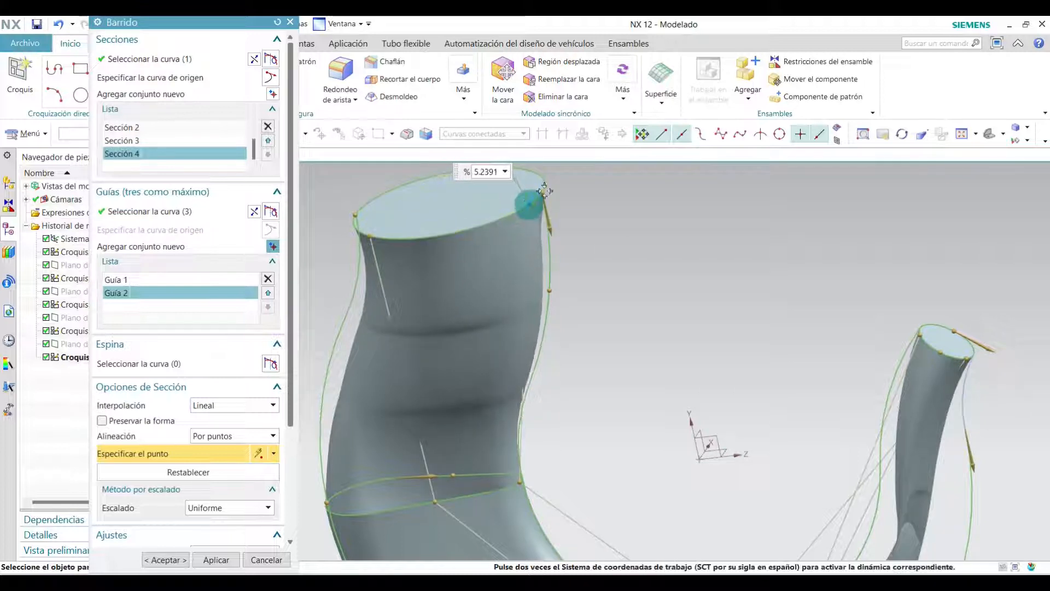
- Move the upper circle's alignment point near the outer guide along the edge to 28.124%
middle_drag(575, 313, 547, 307)
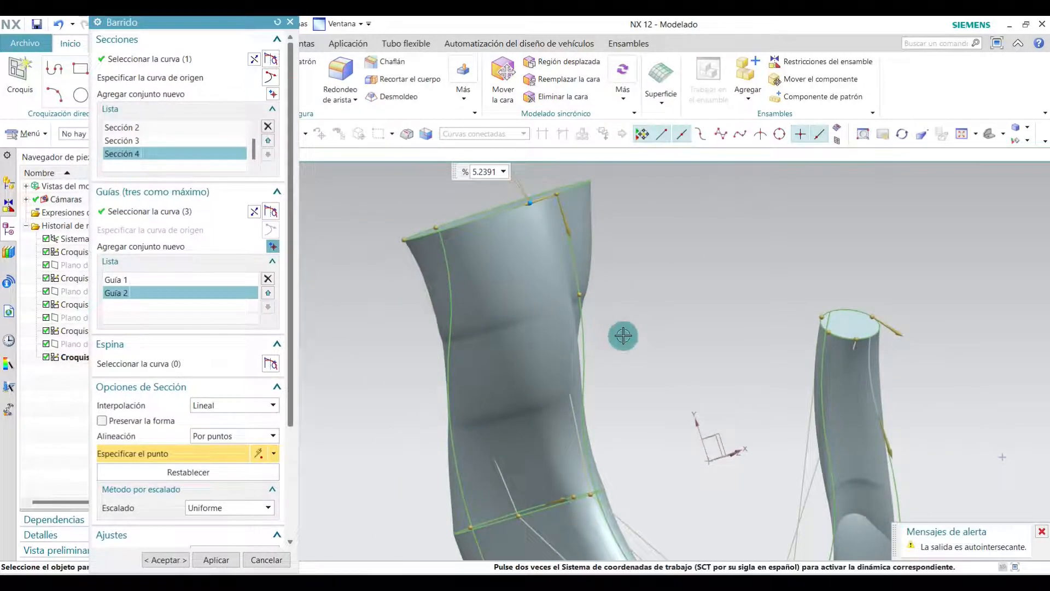
middle_drag(624, 335, 657, 345)
drag(418, 216, 452, 228)
middle_drag(617, 258, 721, 277)
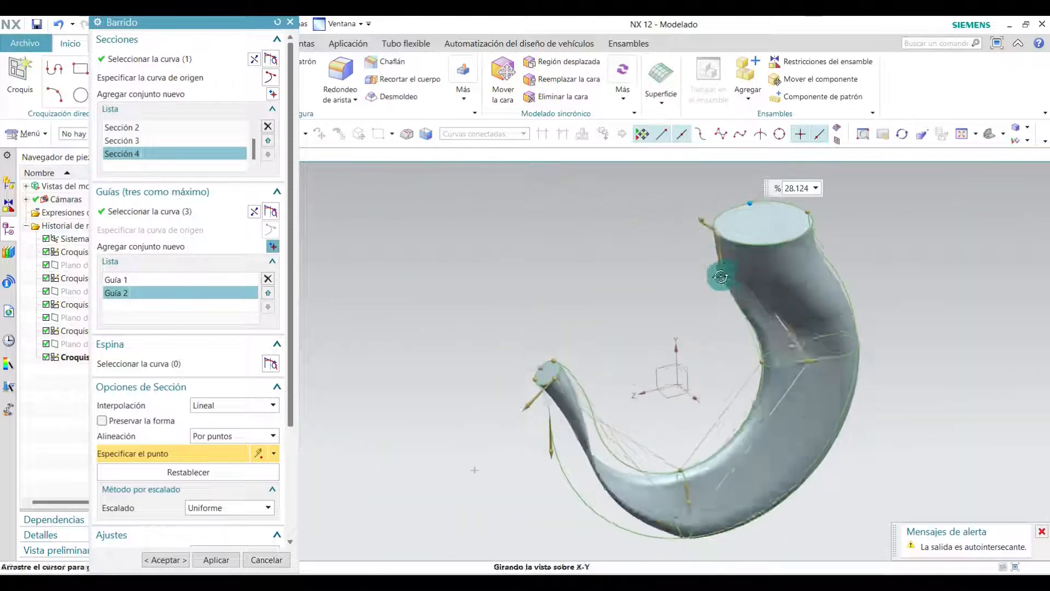
- Place the upper circle's front alignment point at 76% to line up with the second section's point
scroll(771, 221, up, 3)
click(844, 478)
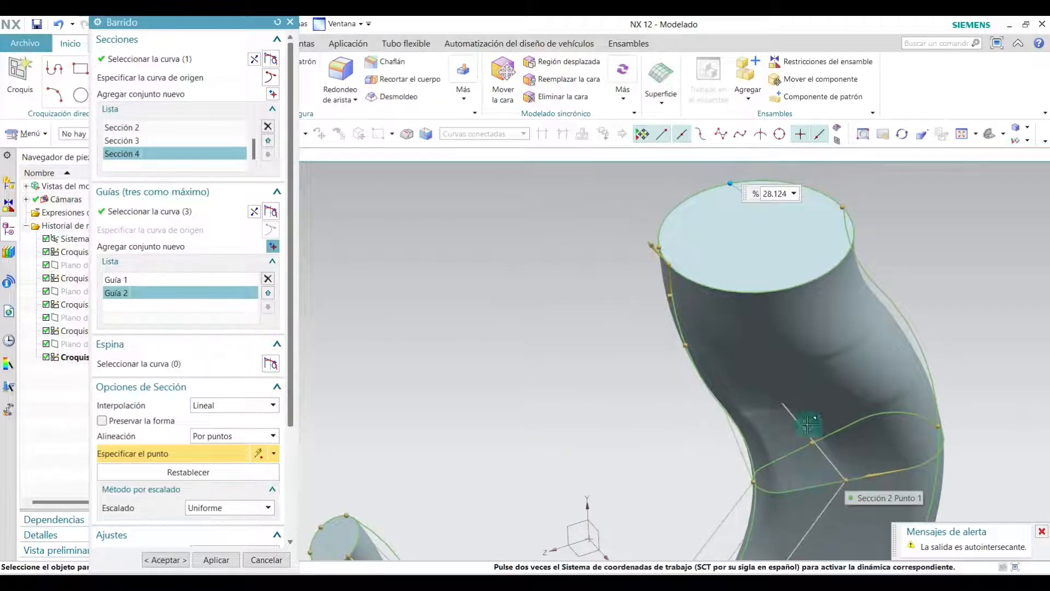
drag(662, 249, 712, 277)
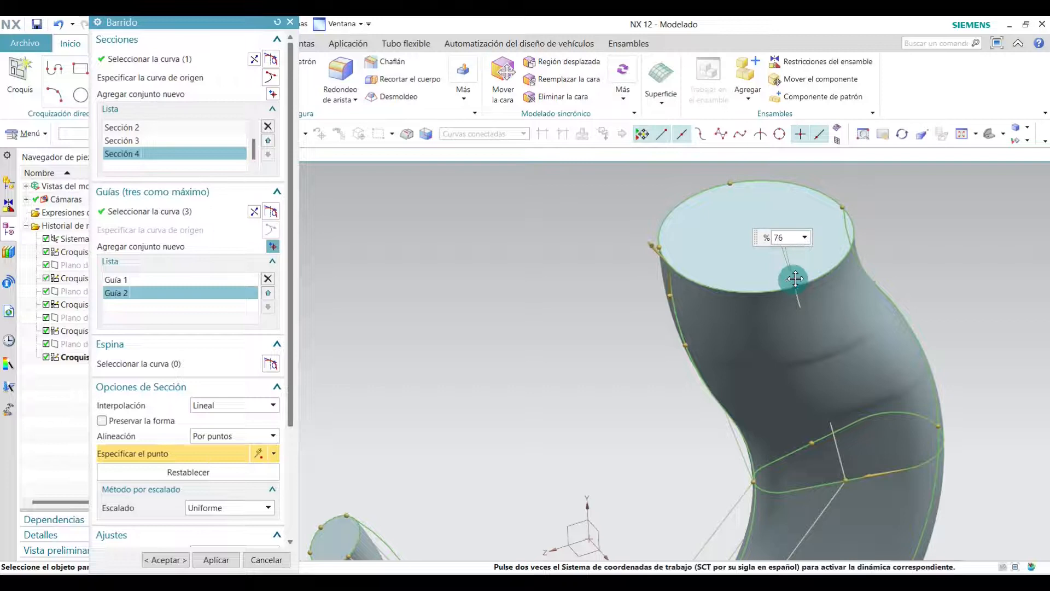
scroll(796, 279, down, 2)
middle_drag(797, 270, 793, 251)
middle_drag(899, 297, 841, 233)
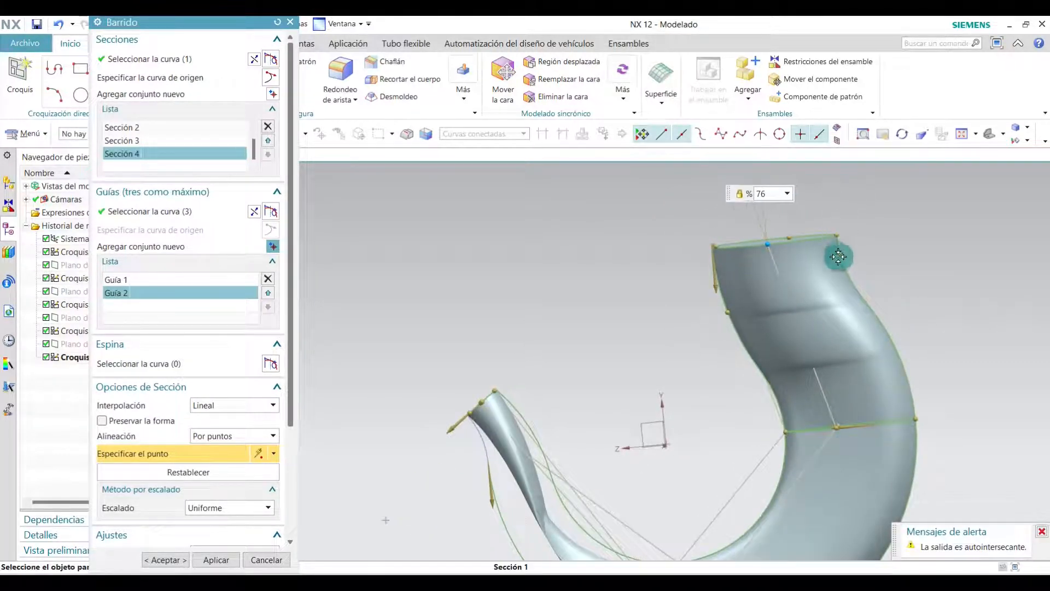
- Move the second section's inner alignment point to 31.938%, where the profile meets the inner guide curve
middle_drag(762, 374, 792, 386)
scroll(755, 410, up, 5)
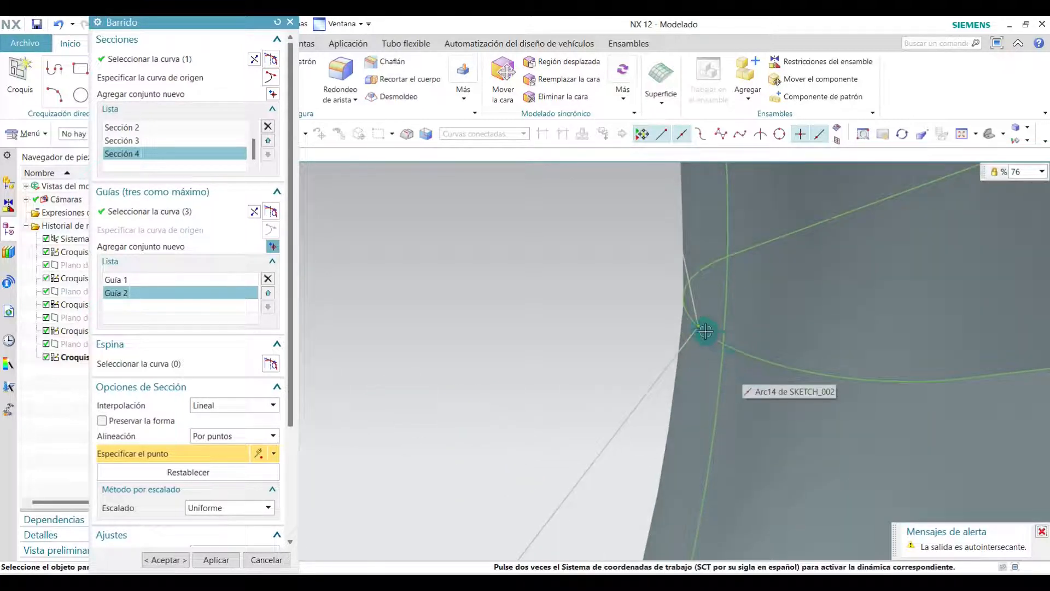
click(720, 343)
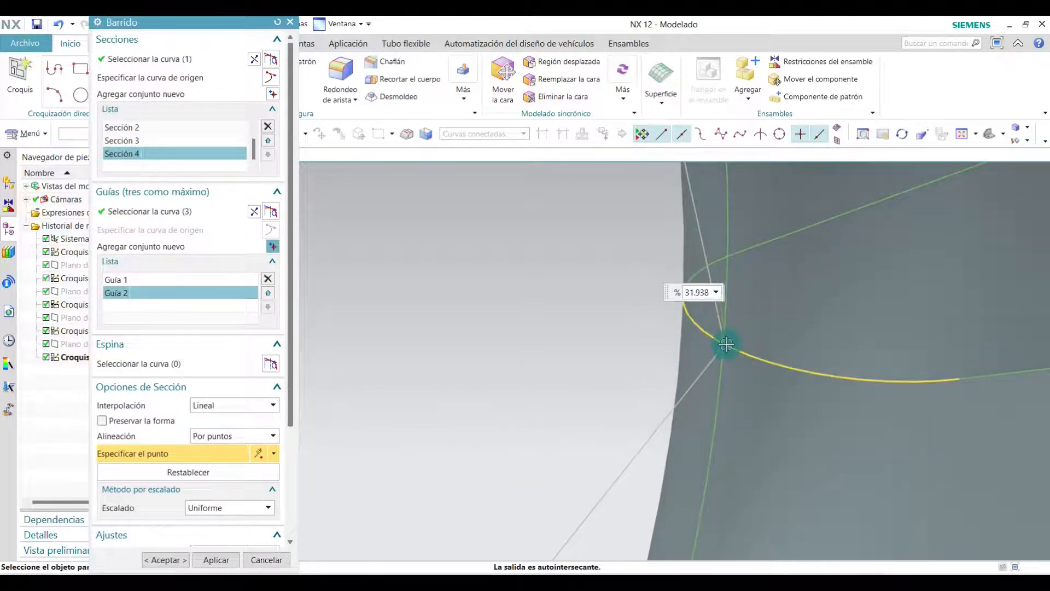
scroll(628, 286, down, 5)
middle_drag(750, 393, 695, 371)
scroll(705, 264, down, 3)
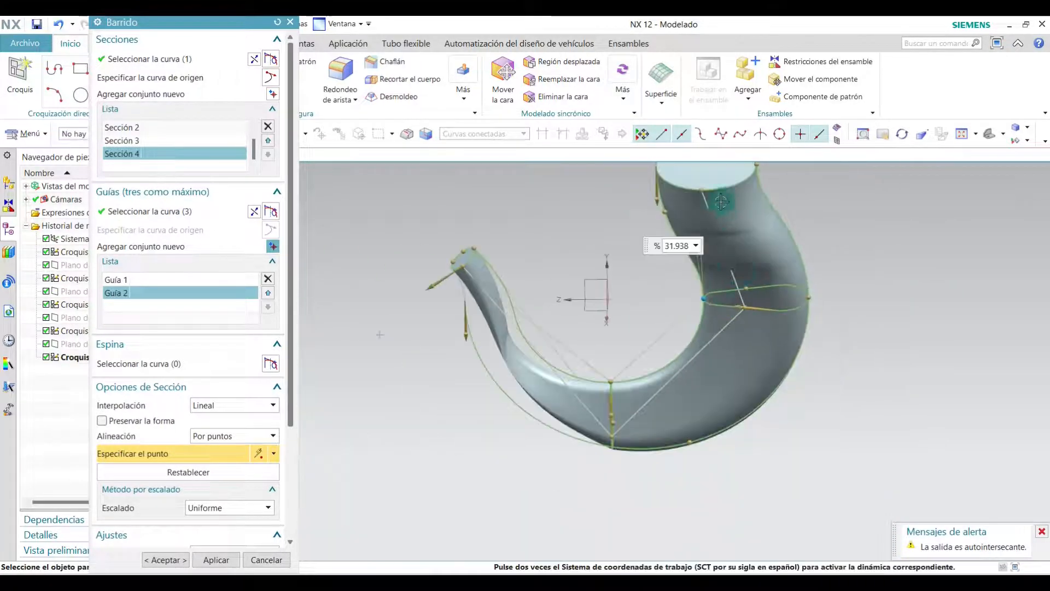
middle_drag(746, 324, 753, 291)
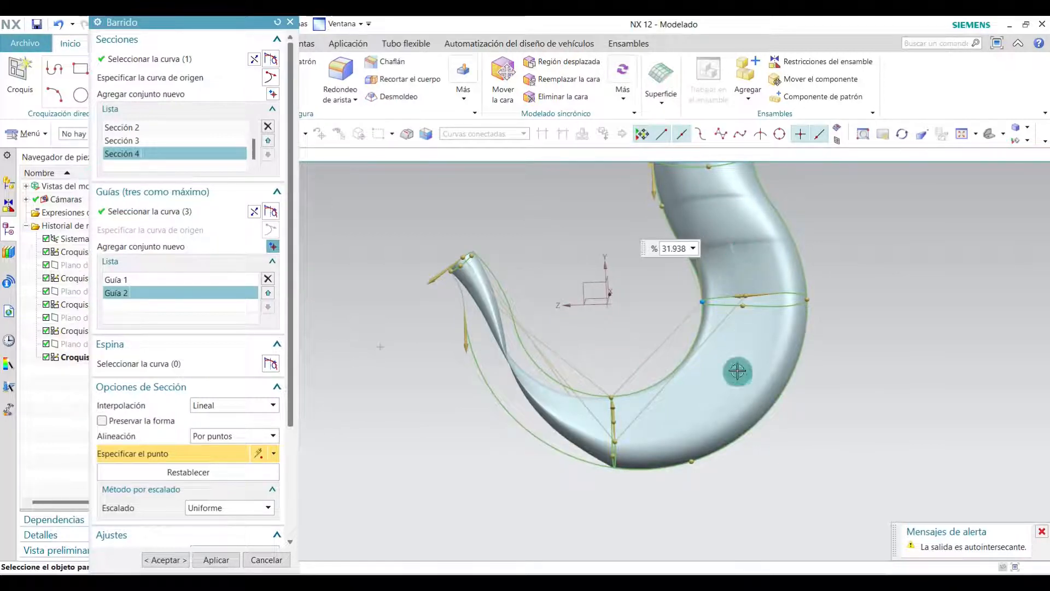
- Try cubic interpolation between the sweep sections and set it back to linear
middle_drag(765, 244, 306, 311)
click(232, 405)
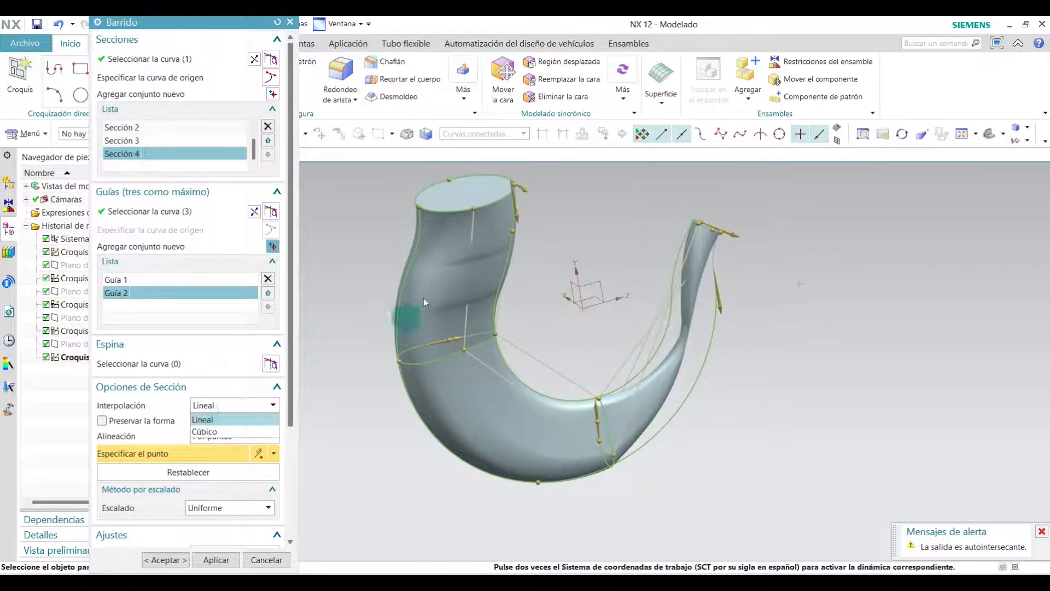
click(205, 432)
middle_drag(574, 272, 488, 206)
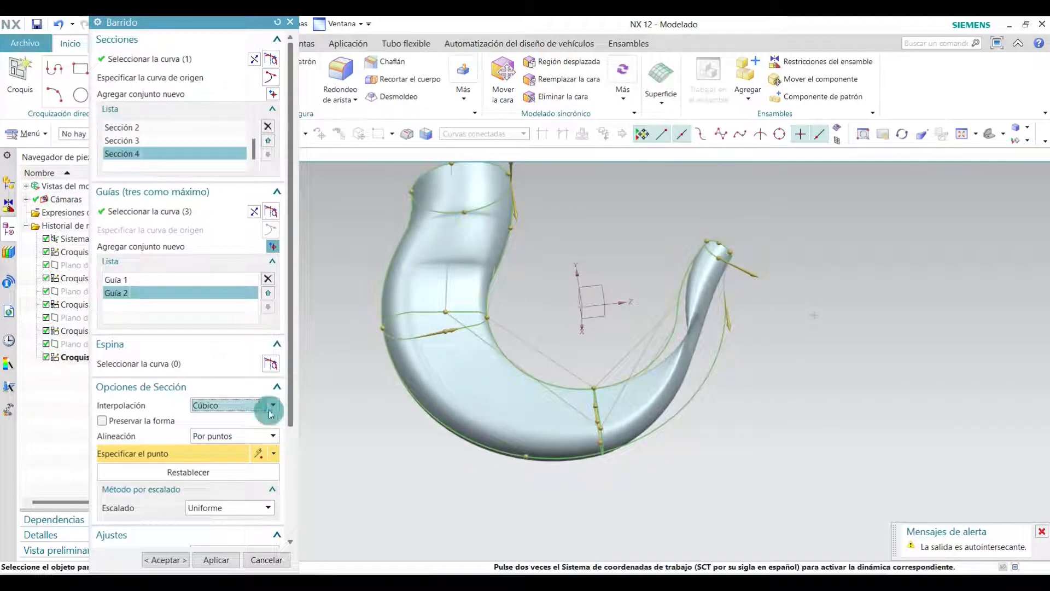
click(220, 421)
middle_drag(499, 257, 622, 300)
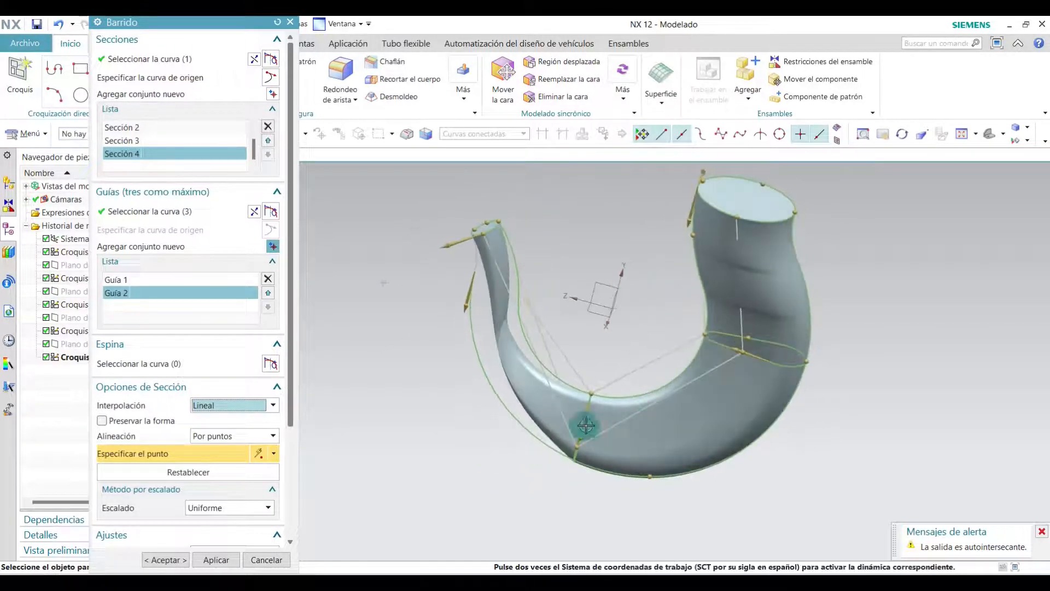
- Move the hook tip circle's alignment point around the edge to 66.666%, near the inner guide
scroll(600, 340, up, 3)
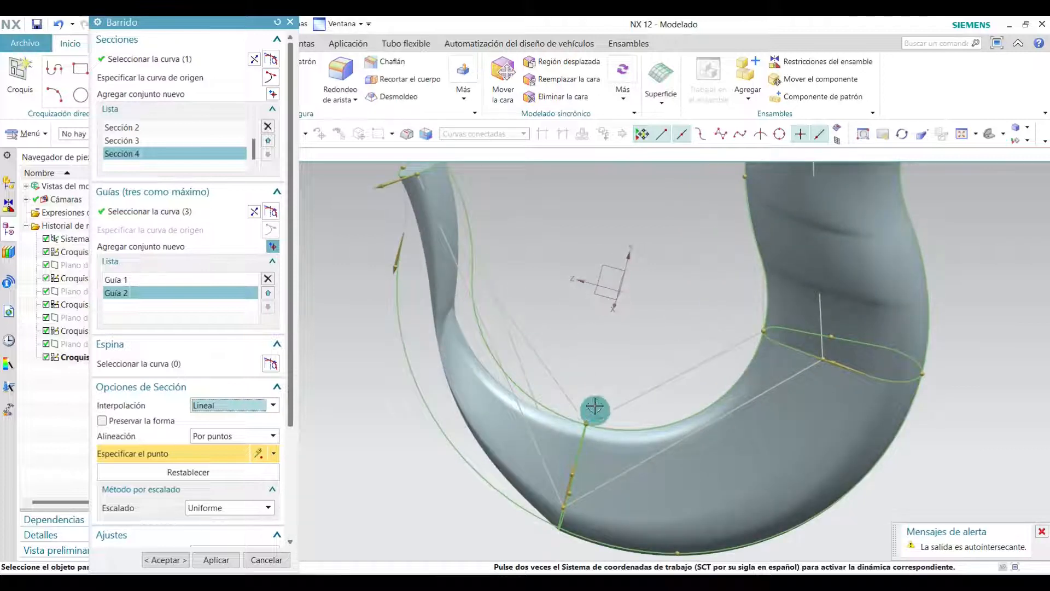
middle_drag(595, 407, 603, 341)
middle_drag(585, 429, 600, 387)
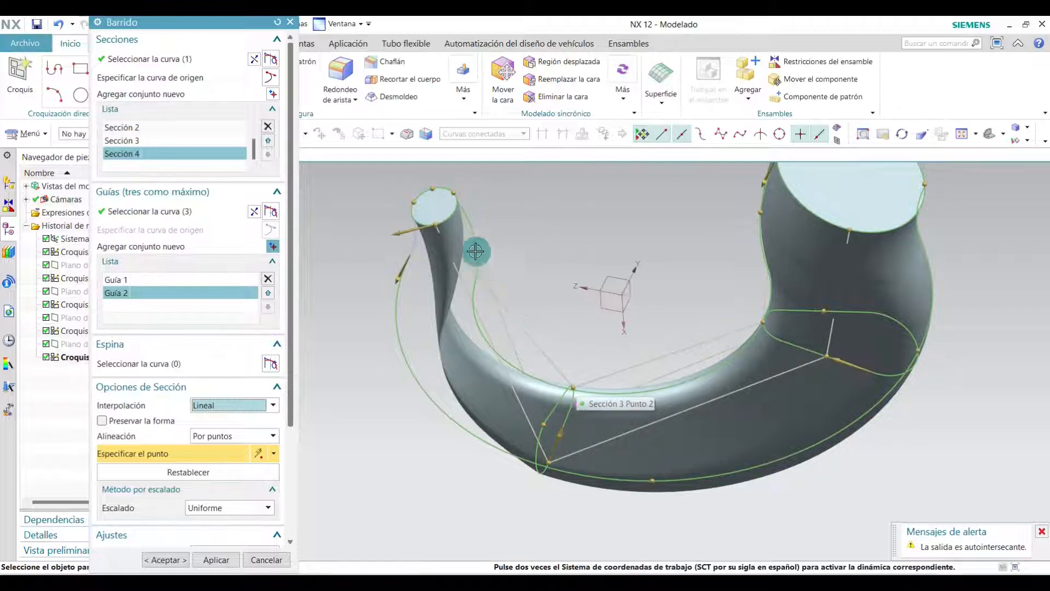
drag(416, 202, 461, 202)
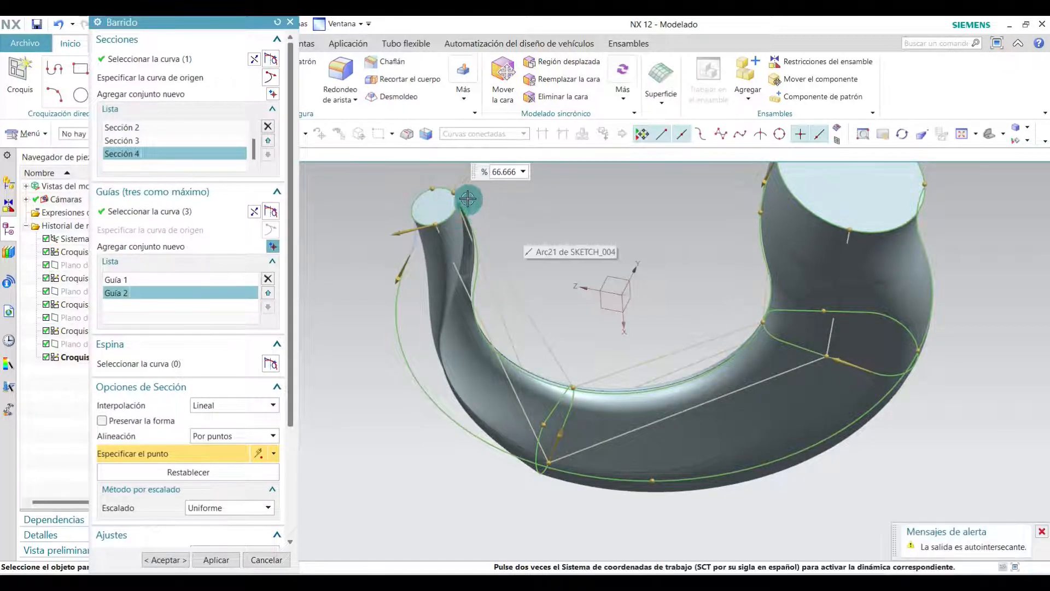
mouse_move(457, 191)
mouse_down()
mouse_move(446, 222)
mouse_move(458, 203)
mouse_up()
- Shift the tip circle's alignment point beside the inner guide to 71.464%
middle_drag(458, 202, 526, 315)
scroll(633, 223, up, 5)
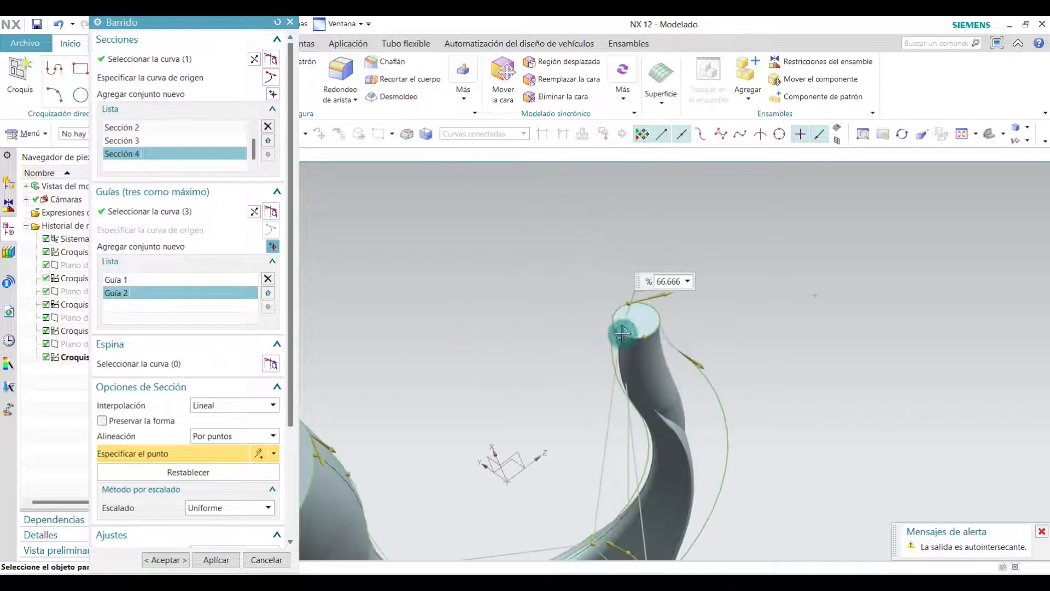
scroll(633, 324, up, 4)
drag(603, 347, 619, 266)
scroll(581, 345, down, 8)
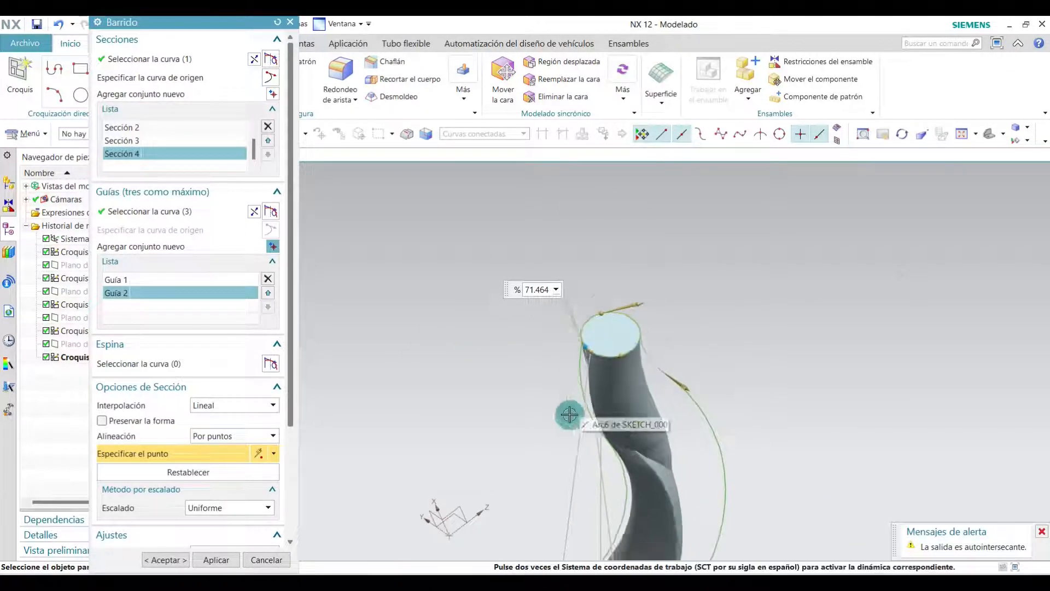
- Move the tip circle's inner alignment point further along the edge to 86.298%
scroll(569, 434, up, 5)
scroll(559, 372, down, 5)
scroll(562, 323, up, 2)
scroll(561, 334, up, 3)
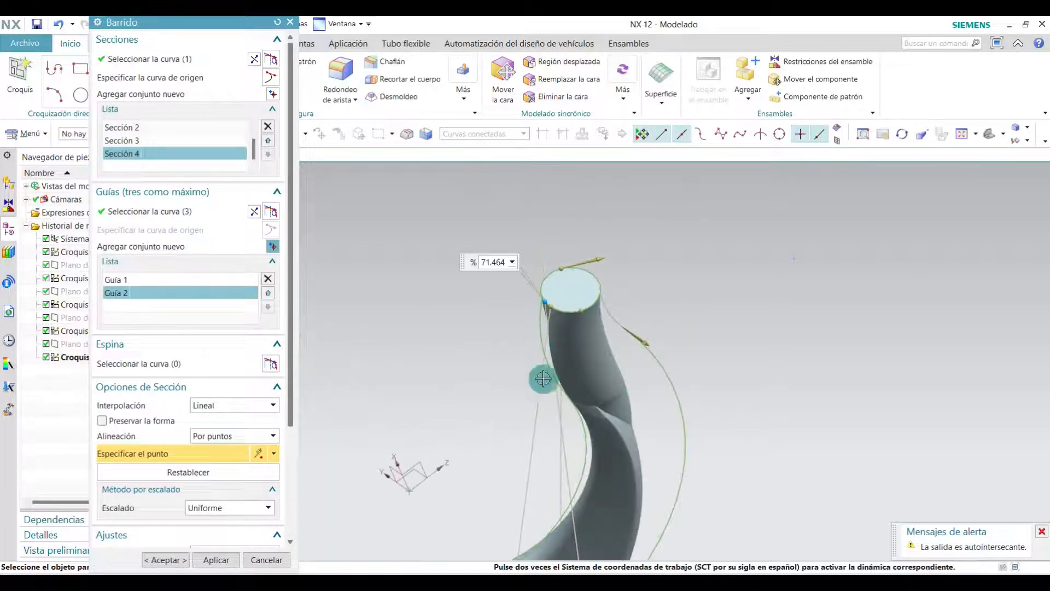
scroll(559, 422, down, 2)
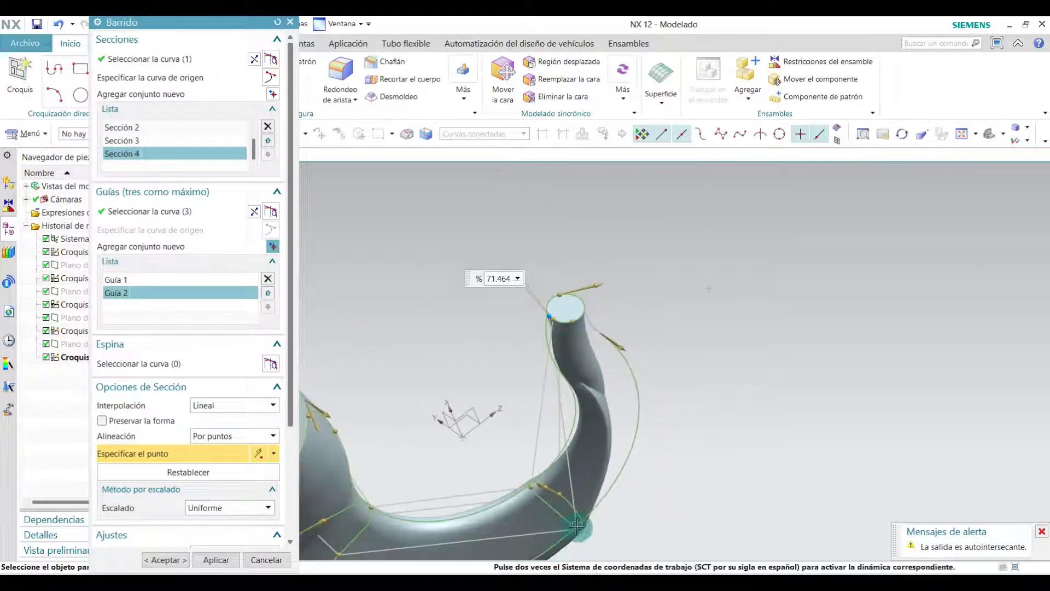
scroll(571, 470, up, 1)
scroll(571, 469, up, 2)
scroll(539, 216, up, 3)
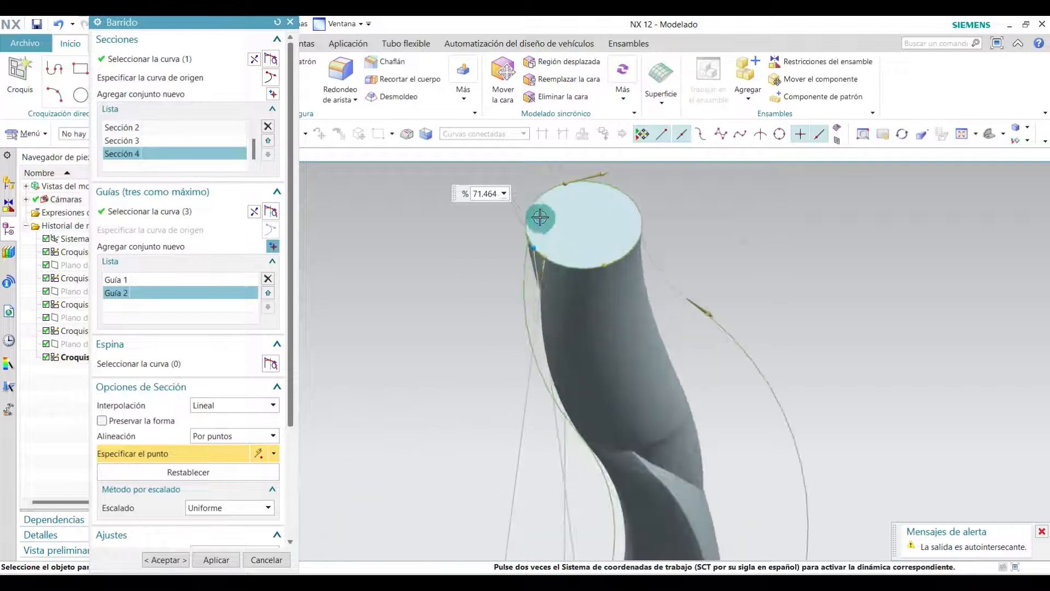
drag(535, 248, 585, 227)
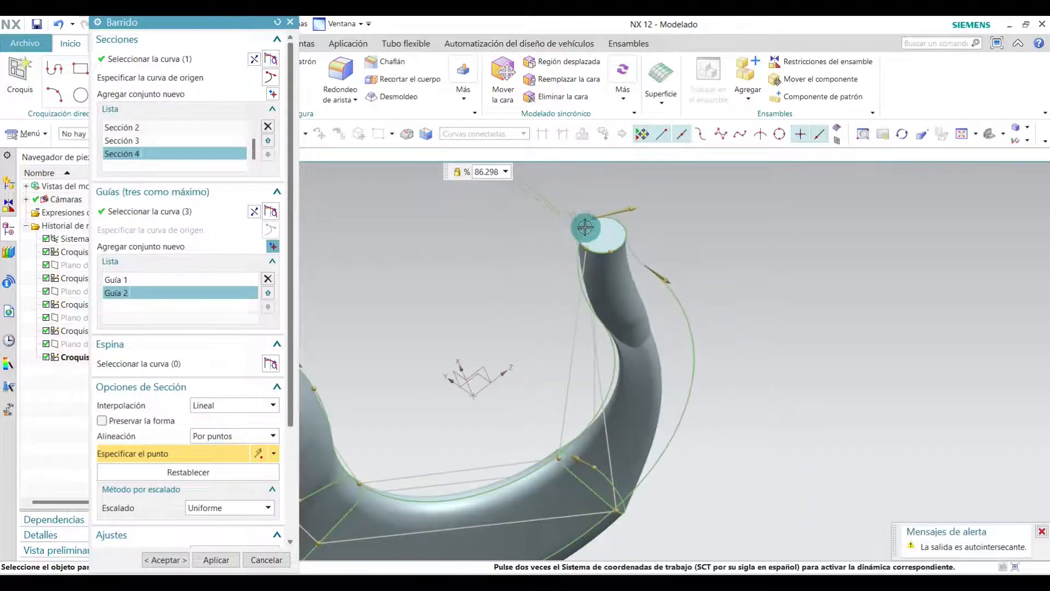
- Reverse the direction of the tip circle section so its alignment matches the other sections
double_click(635, 205)
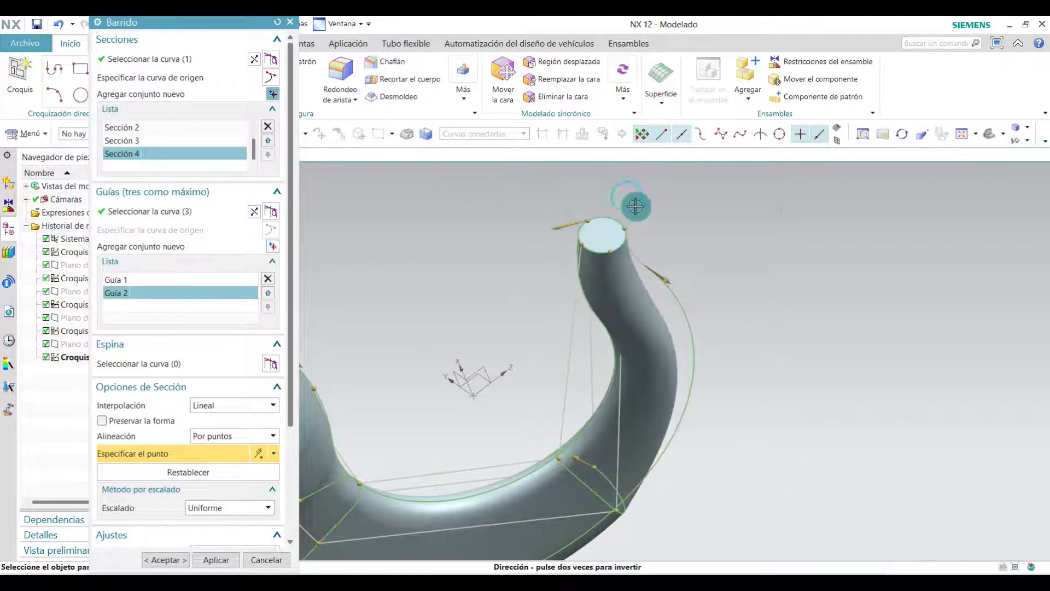
middle_drag(616, 253, 720, 205)
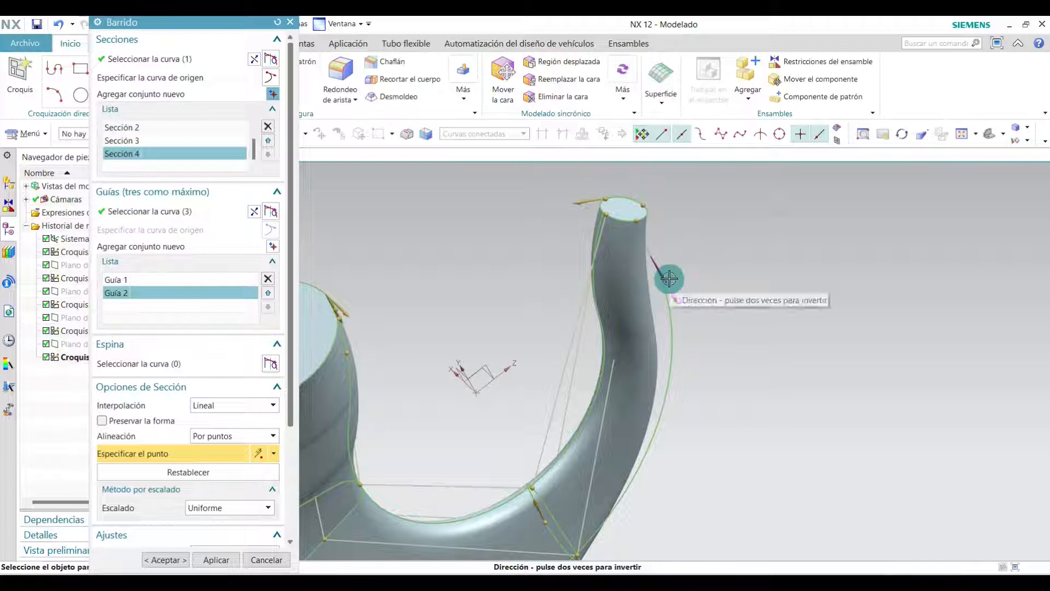
middle_drag(765, 268, 740, 230)
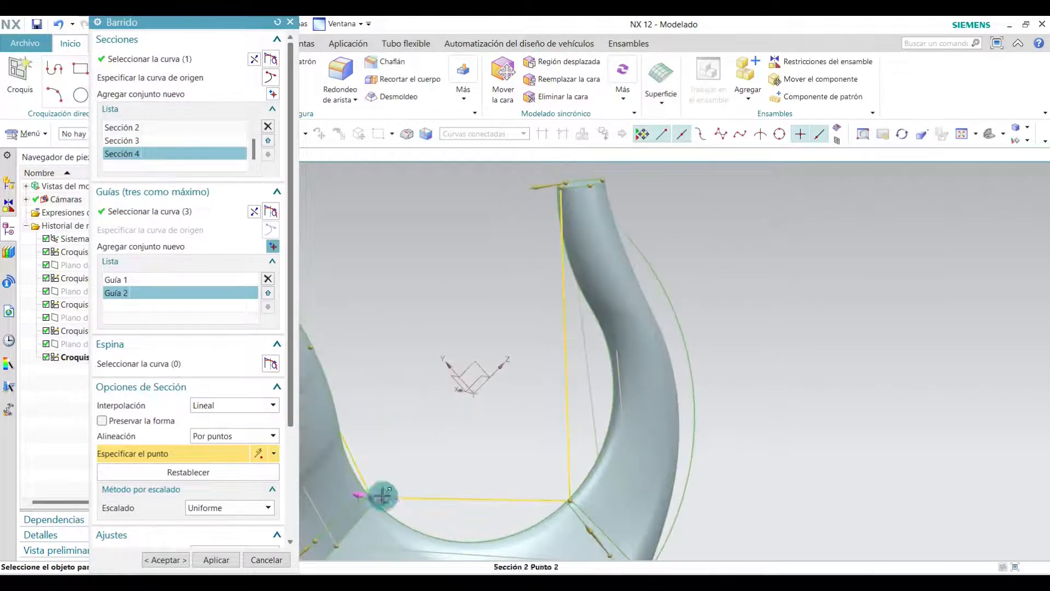
middle_drag(577, 176, 602, 186)
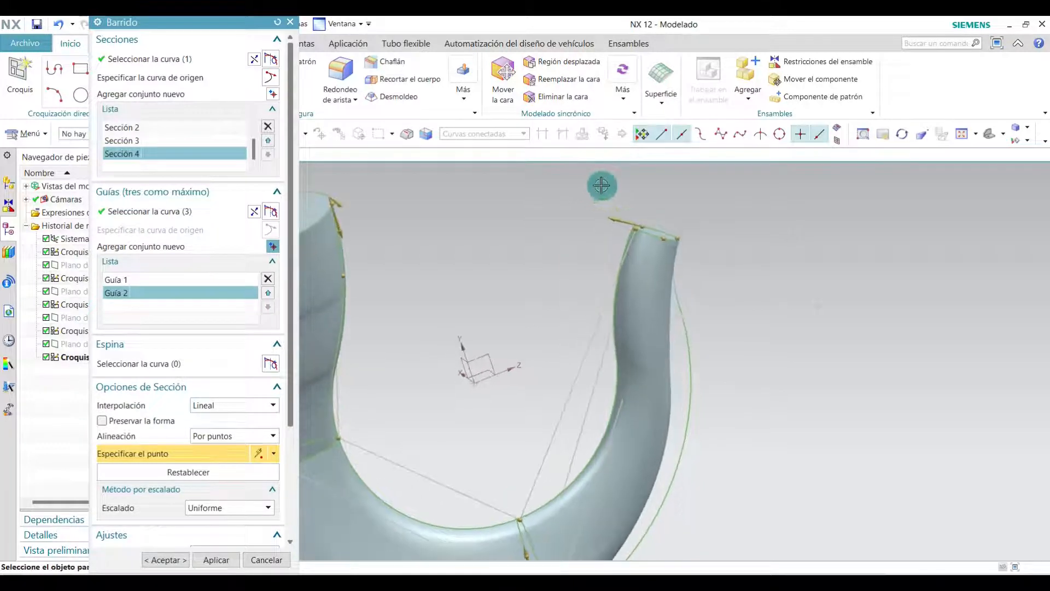
- Move the tip circle's alignment point to 24.062%, where the inner guide meets the edge
scroll(668, 234, up, 5)
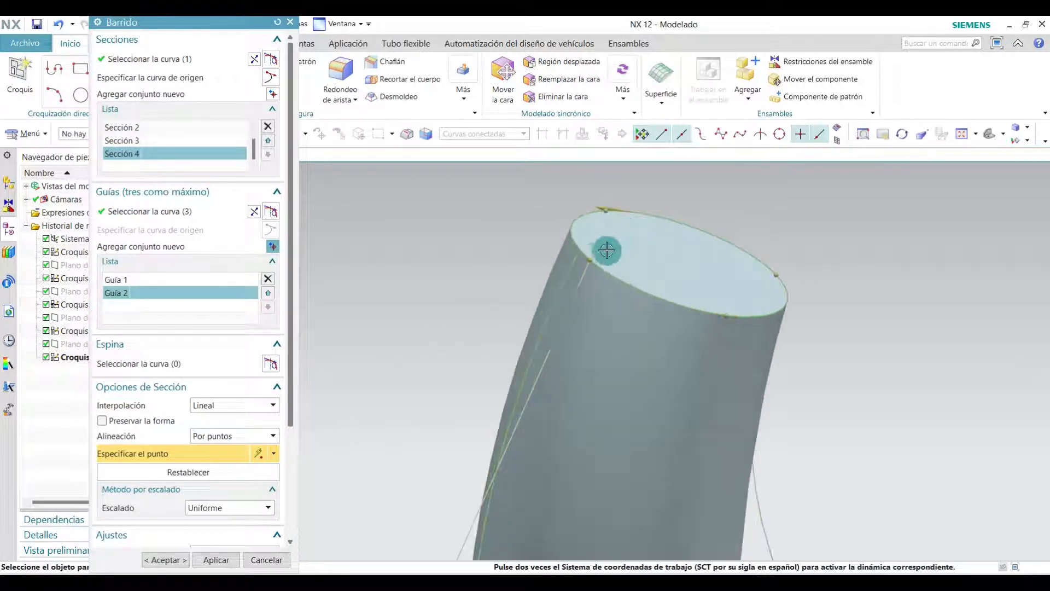
click(589, 257)
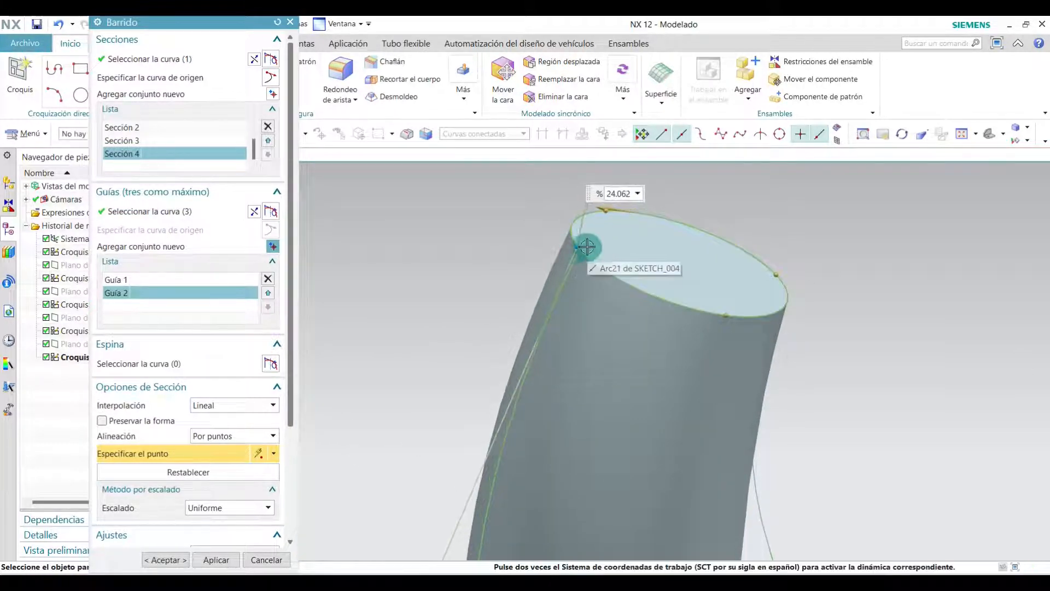
scroll(597, 264, down, 2)
scroll(597, 264, down, 3)
middle_drag(626, 321, 574, 300)
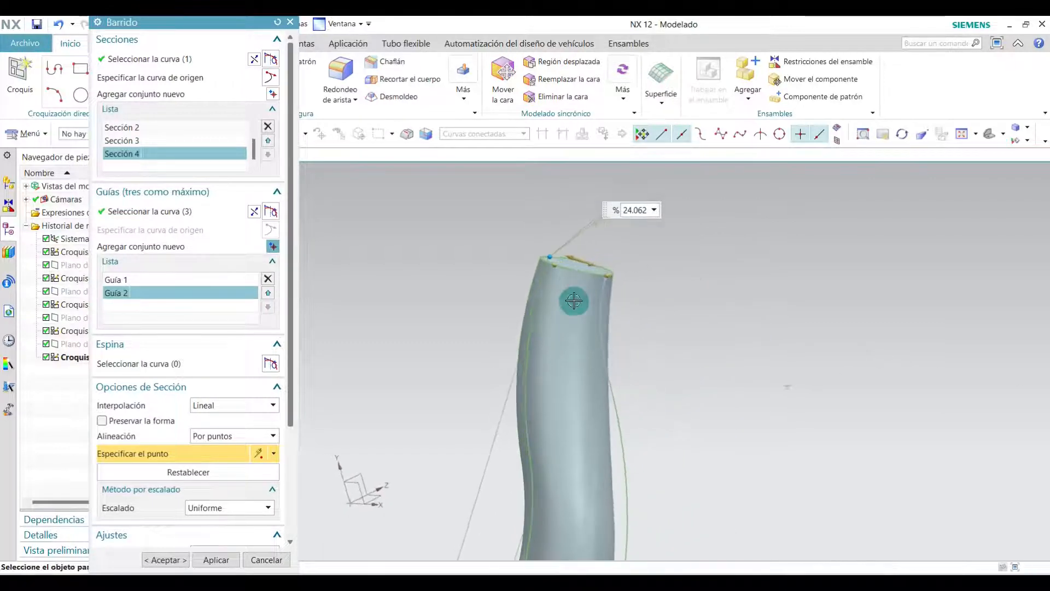
scroll(571, 239, down, 3)
mouse_move(572, 239)
middle_down()
mouse_move(574, 254)
mouse_move(563, 235)
middle_up()
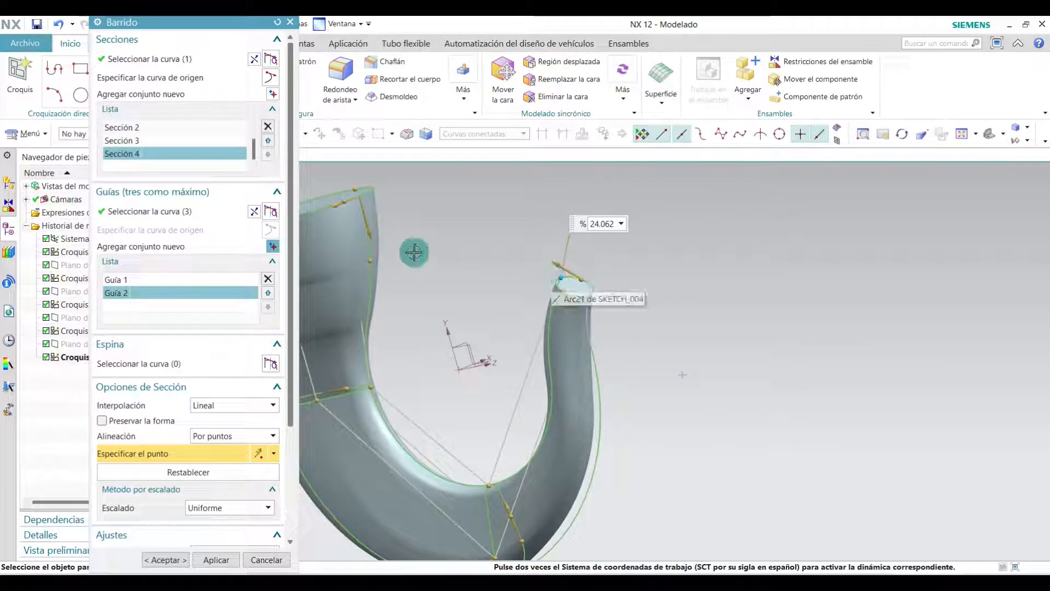
middle_drag(454, 308, 335, 332)
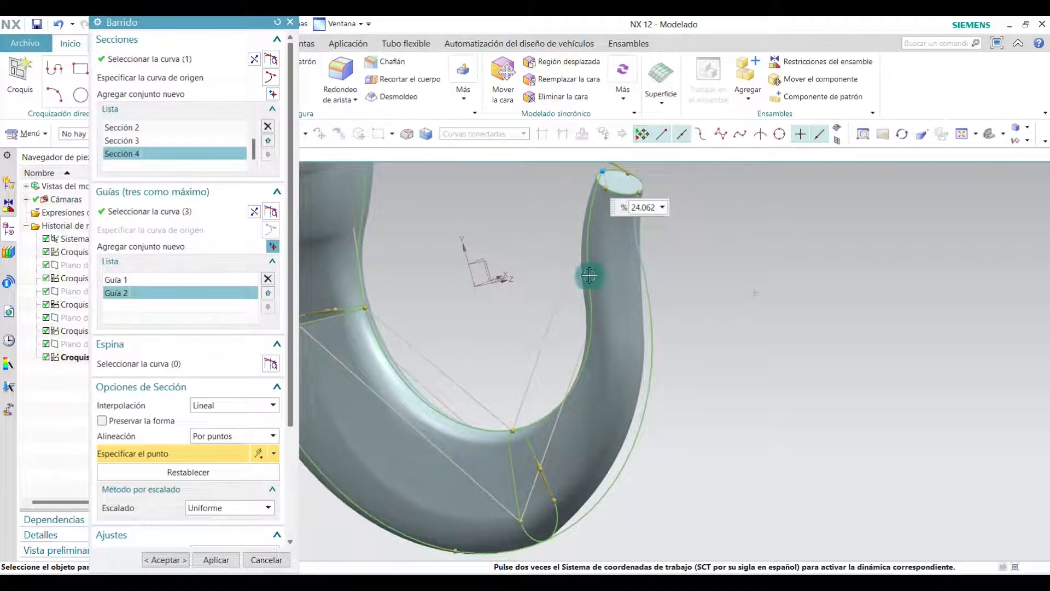
- Examine how the third section's alignment points line up with those on the tip circle and the guides
middle_click(608, 187)
scroll(612, 189, up, 5)
scroll(580, 203, down, 4)
scroll(556, 391, down, 4)
scroll(577, 280, up, 4)
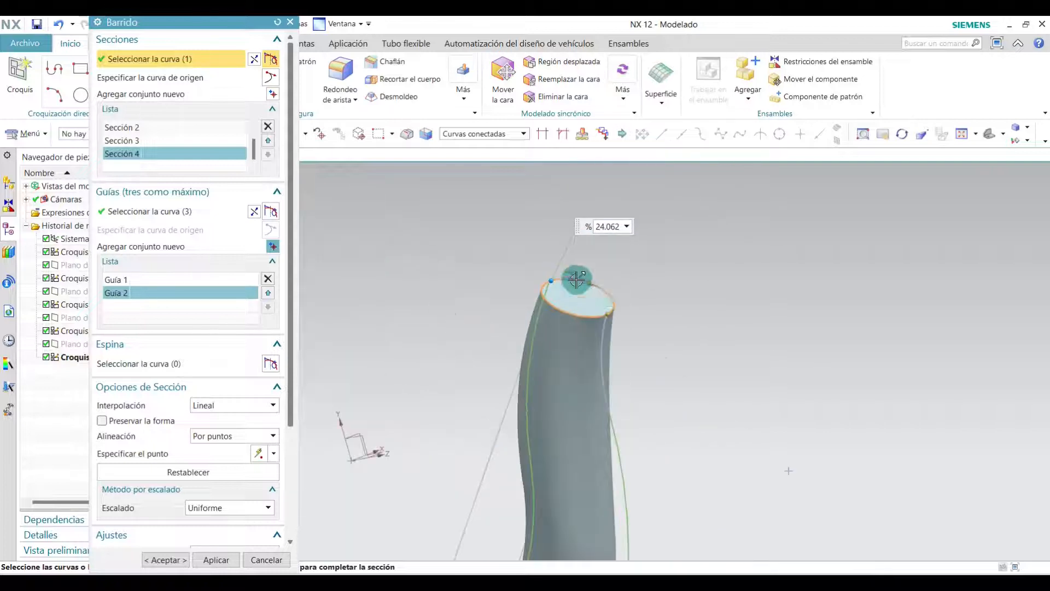
scroll(573, 288, down, 3)
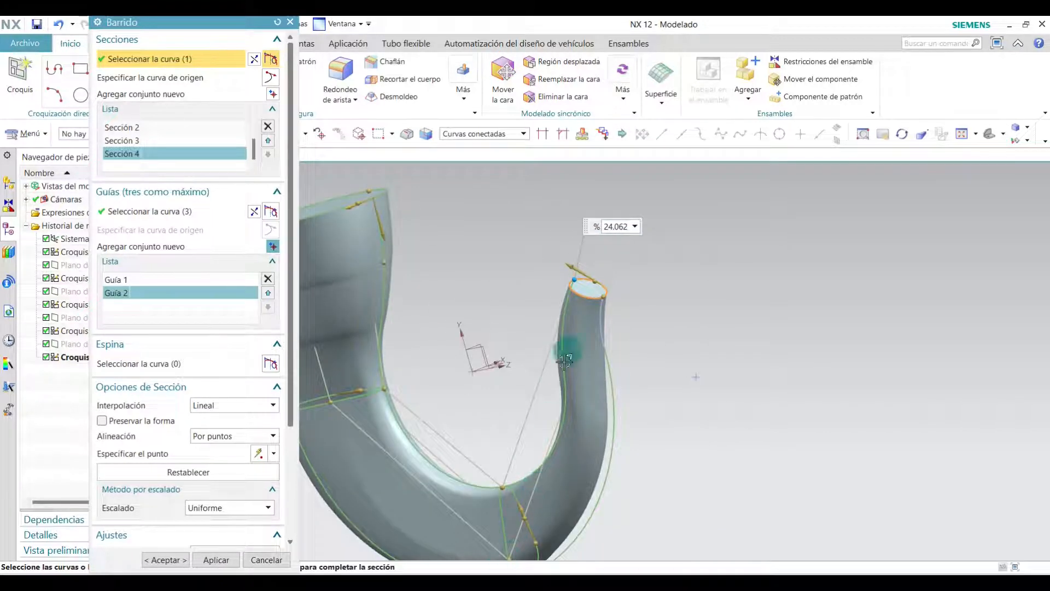
scroll(563, 364, down, 2)
scroll(538, 444, up, 2)
click(537, 444)
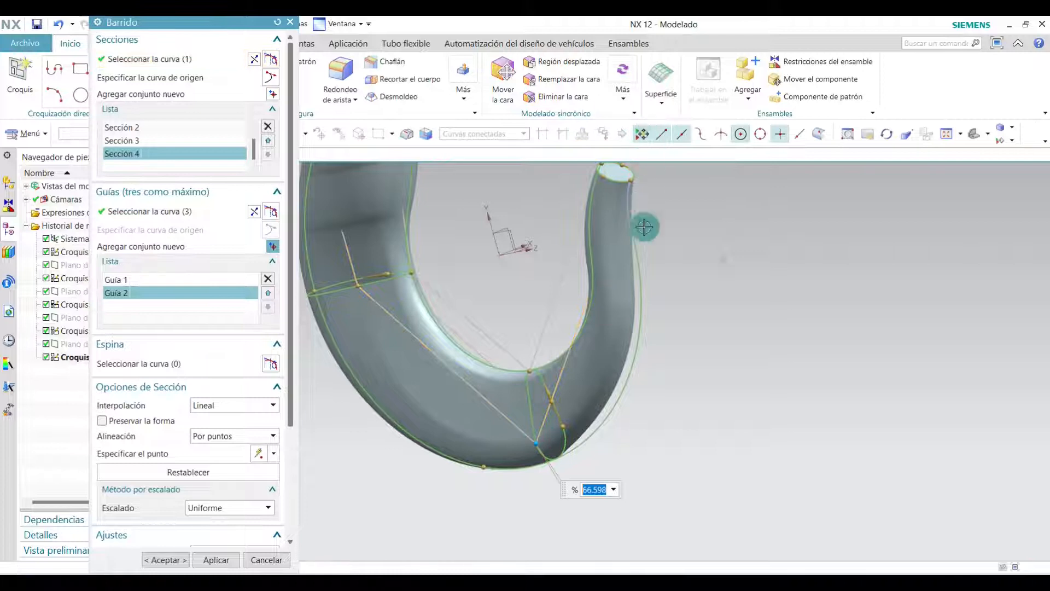
scroll(635, 193, up, 2)
shift+middle_drag(622, 225, 625, 266)
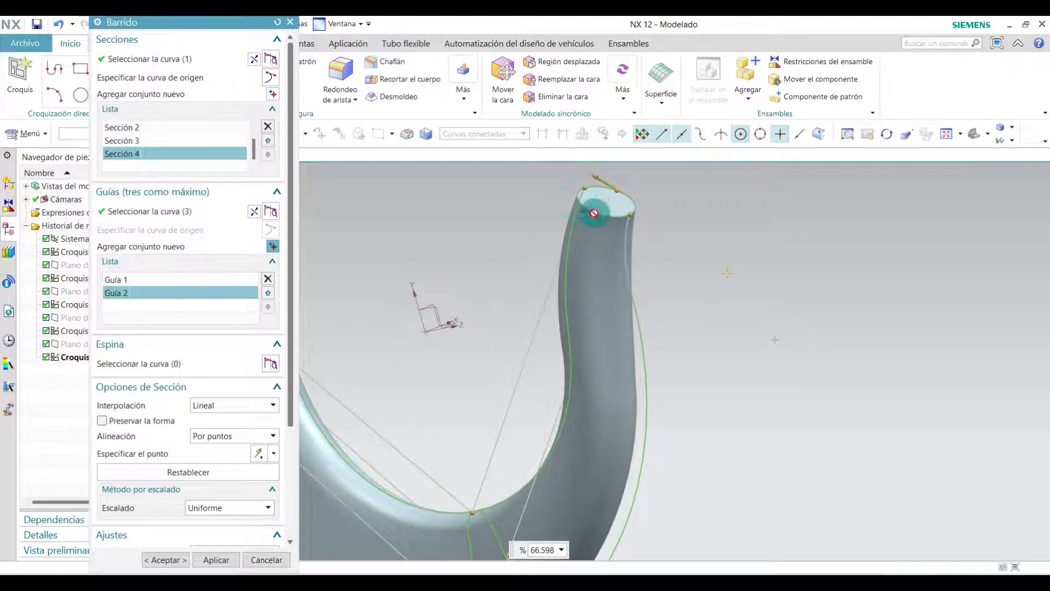
scroll(580, 199, down, 3)
scroll(588, 435, up, 2)
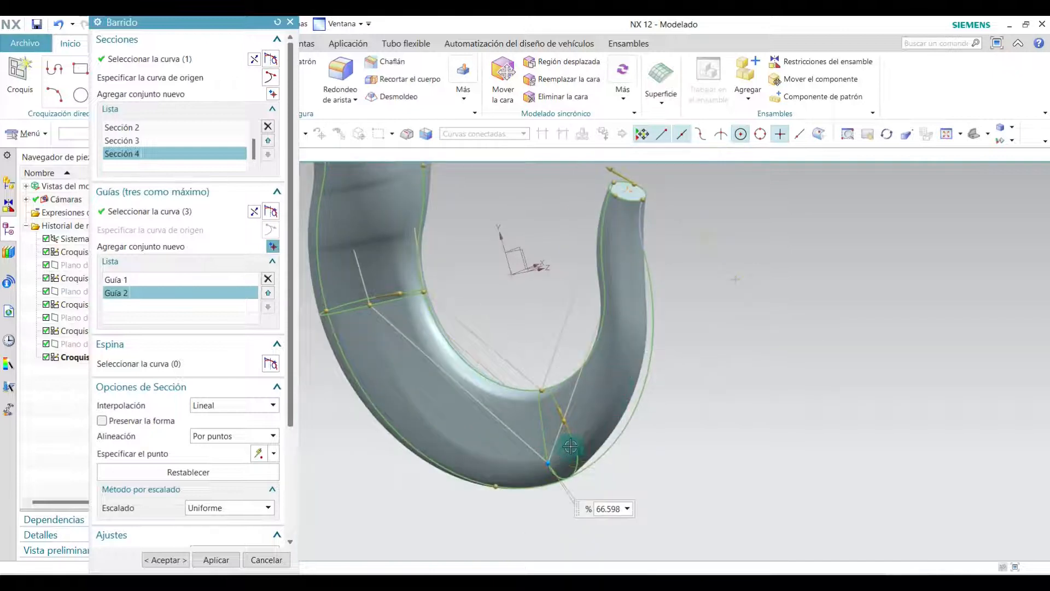
middle_drag(742, 168, 717, 224)
- Try moving the tip circle's first alignment point around the edge to the outer guide's end
scroll(464, 232, up, 4)
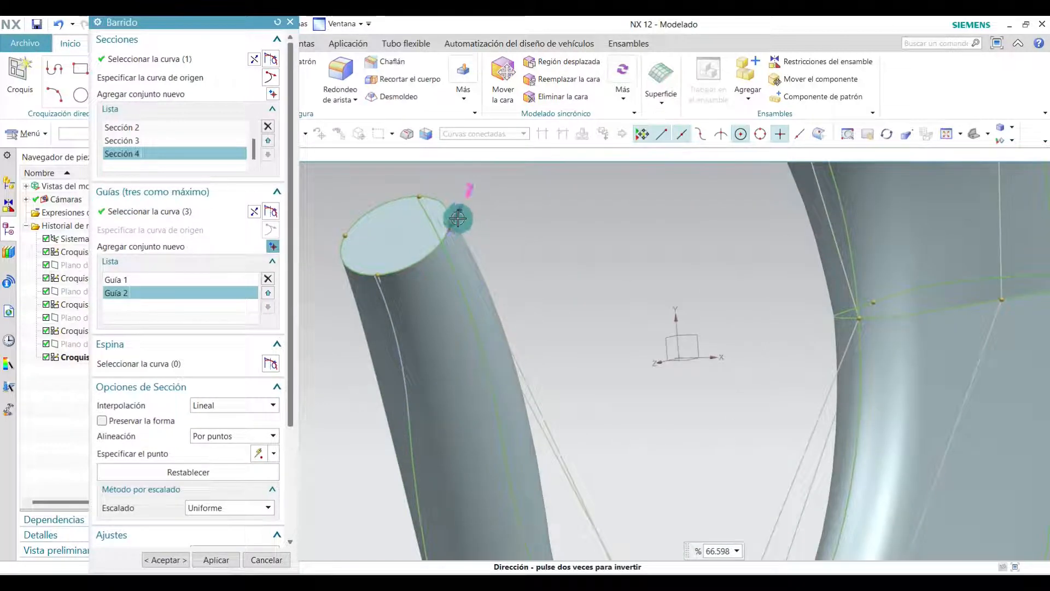
drag(451, 225, 441, 251)
scroll(516, 204, down, 5)
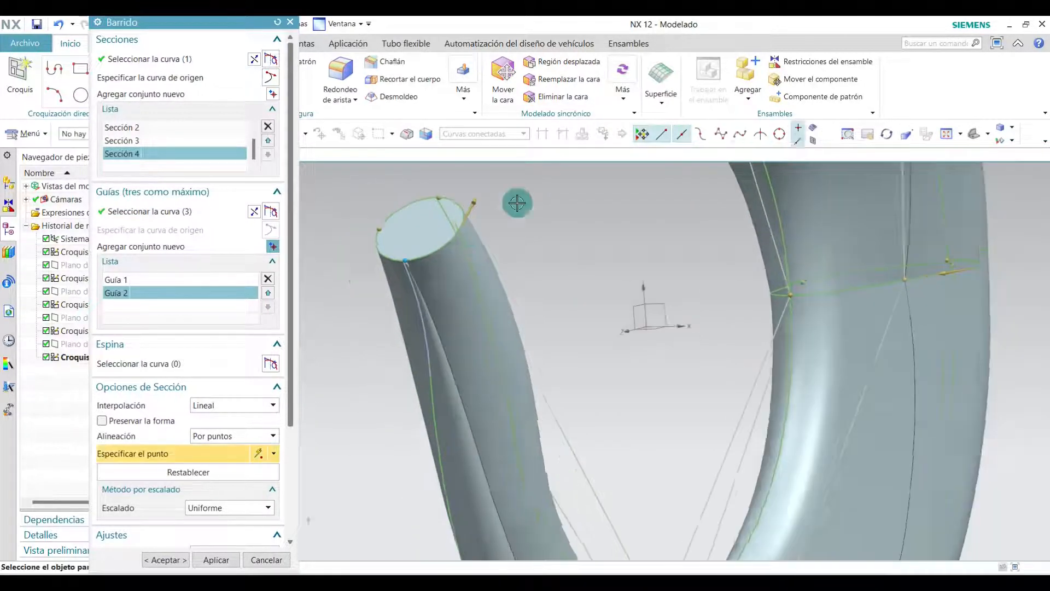
scroll(581, 387, up, 3)
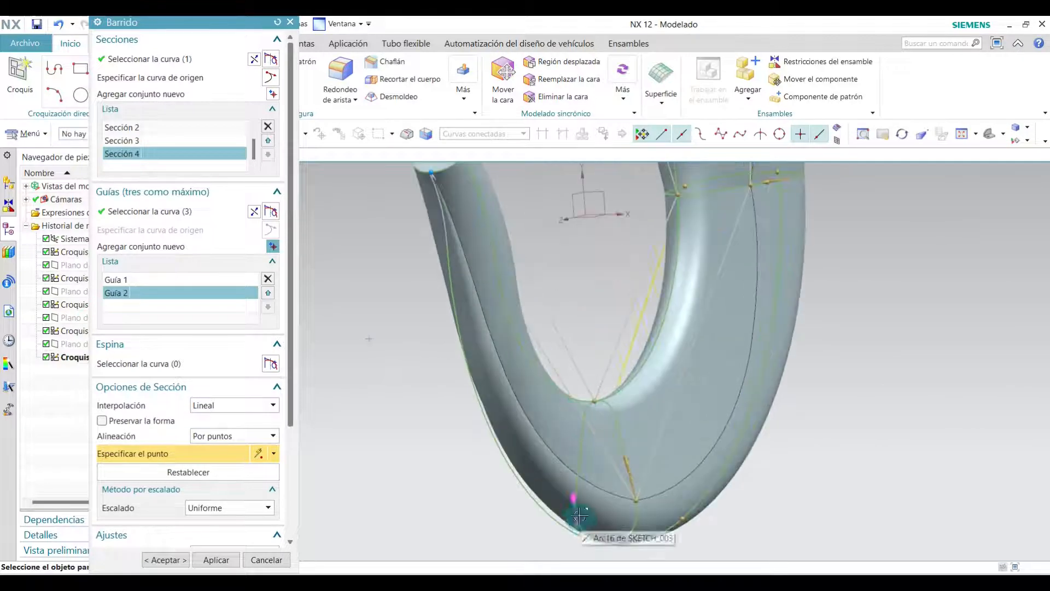
scroll(478, 329, down, 3)
scroll(476, 332, up, 5)
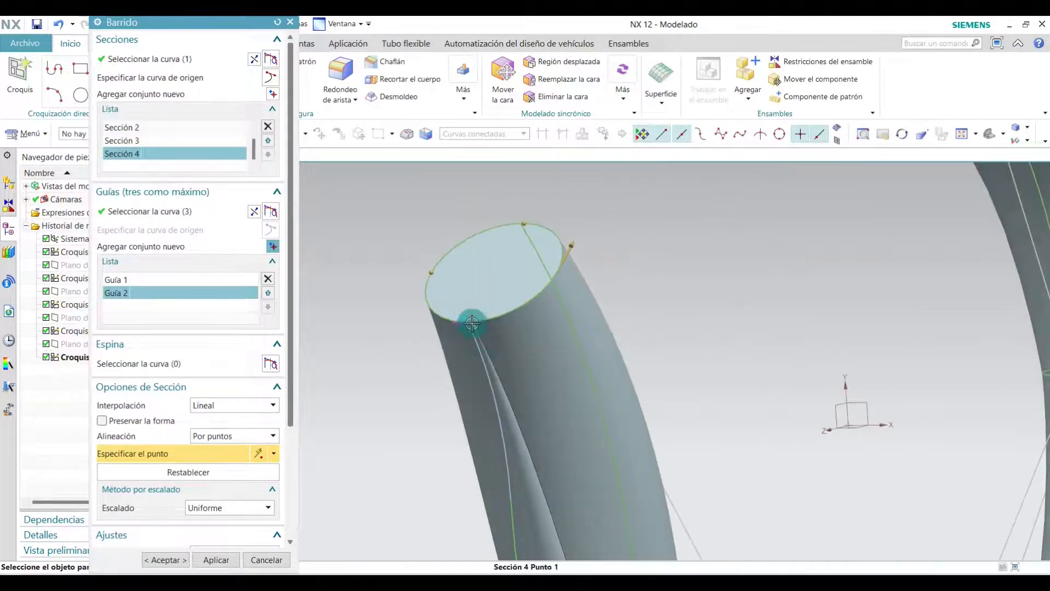
- Move the tip circle's first alignment point back along the edge to 98.629%
drag(459, 319, 518, 311)
mouse_move(603, 262)
middle_down()
mouse_move(608, 235)
mouse_move(620, 282)
mouse_move(593, 314)
mouse_move(595, 335)
middle_up()
scroll(619, 282, down, 3)
scroll(563, 305, up, 3)
scroll(563, 305, up, 3)
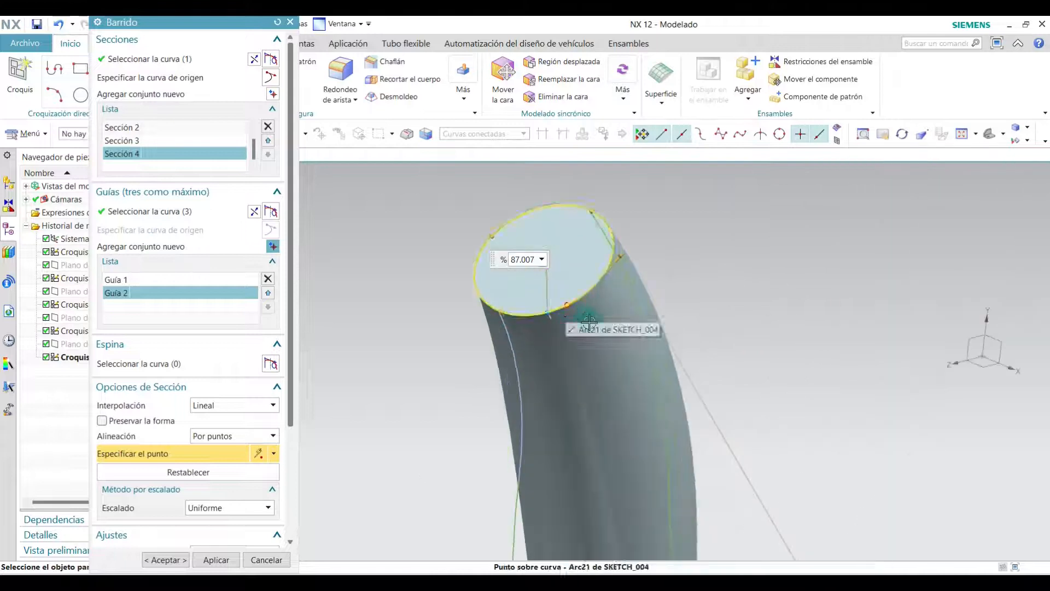
drag(563, 308, 593, 290)
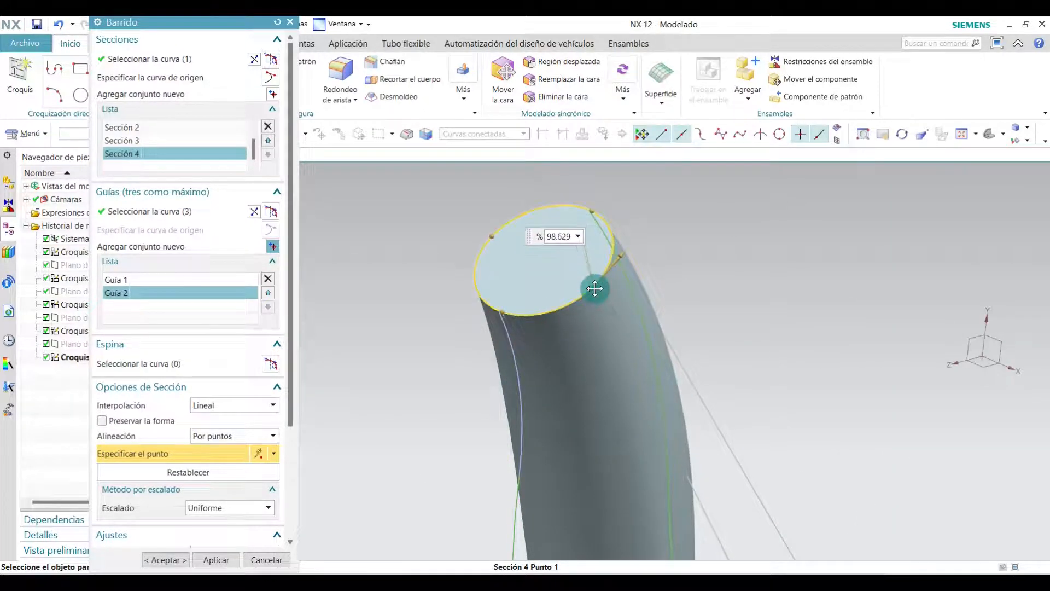
scroll(602, 263, down, 5)
middle_drag(647, 337, 627, 341)
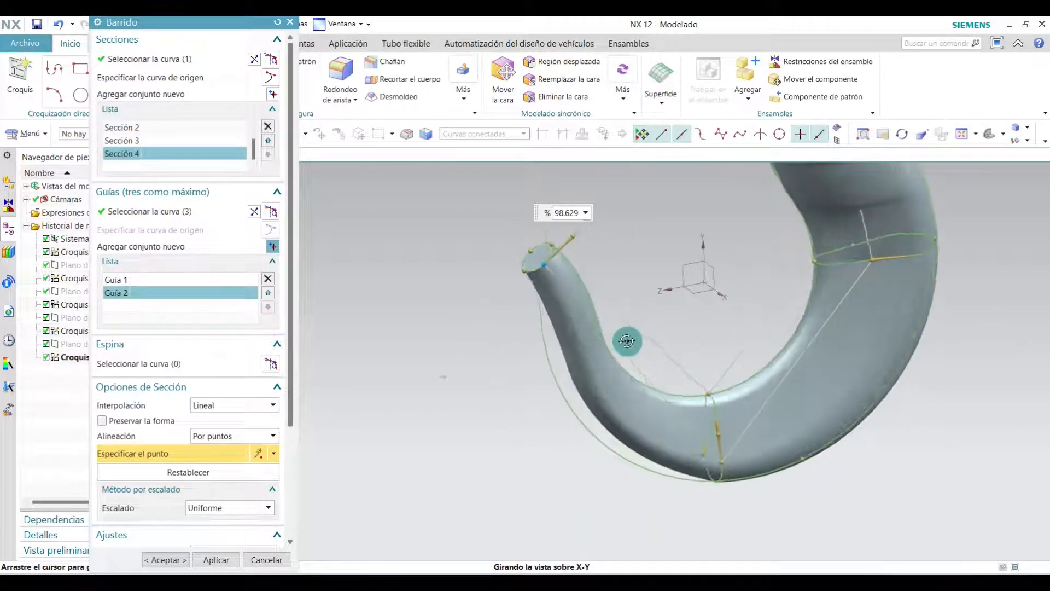
scroll(522, 285, up, 3)
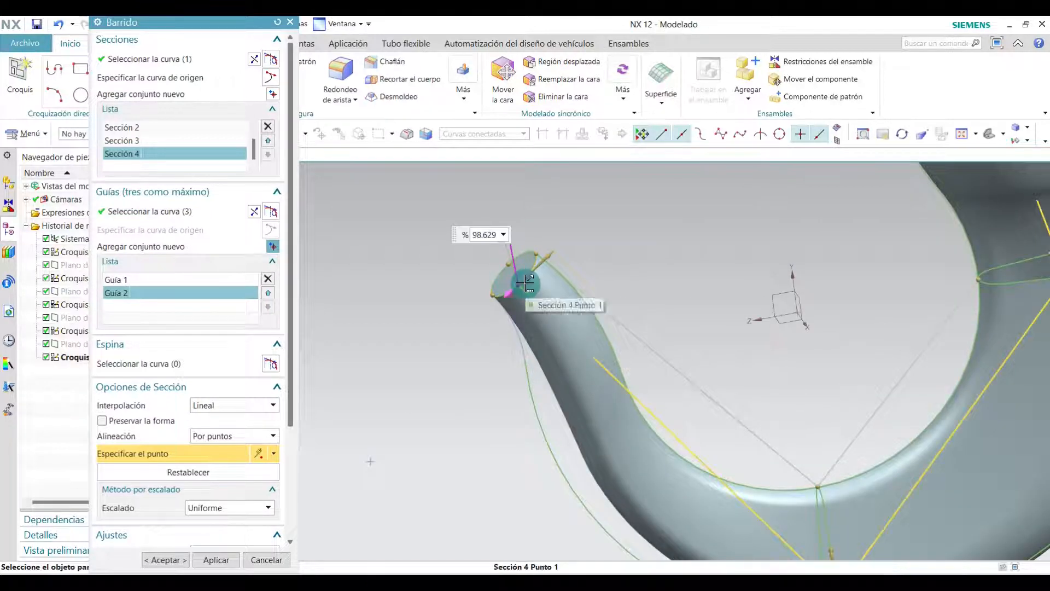
click(525, 283)
click(656, 255)
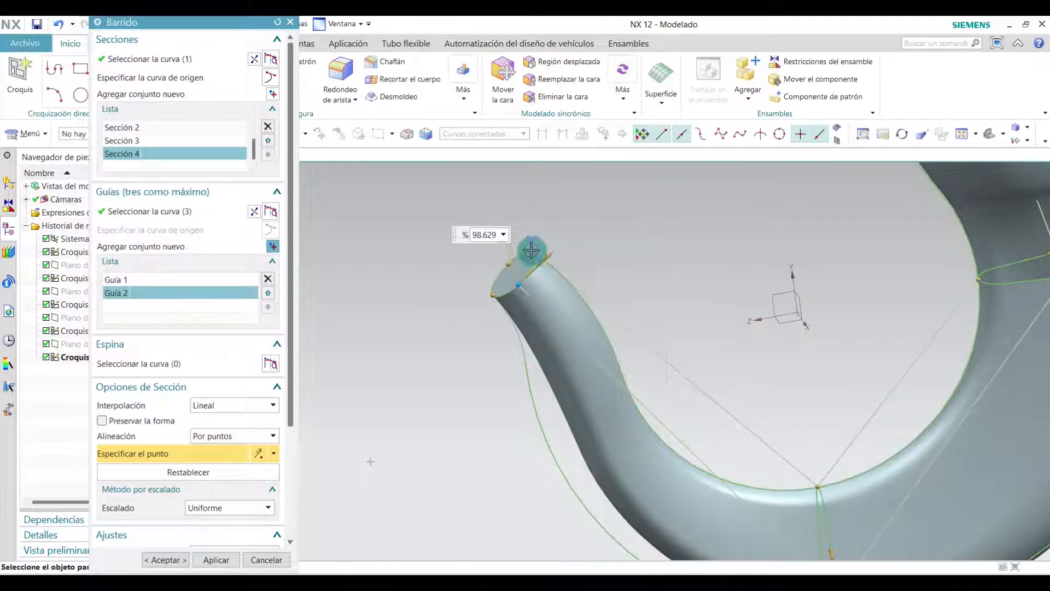
- Move the third section's first alignment point up along the section curve
scroll(533, 251, down, 3)
scroll(676, 399, up, 2)
click(692, 419)
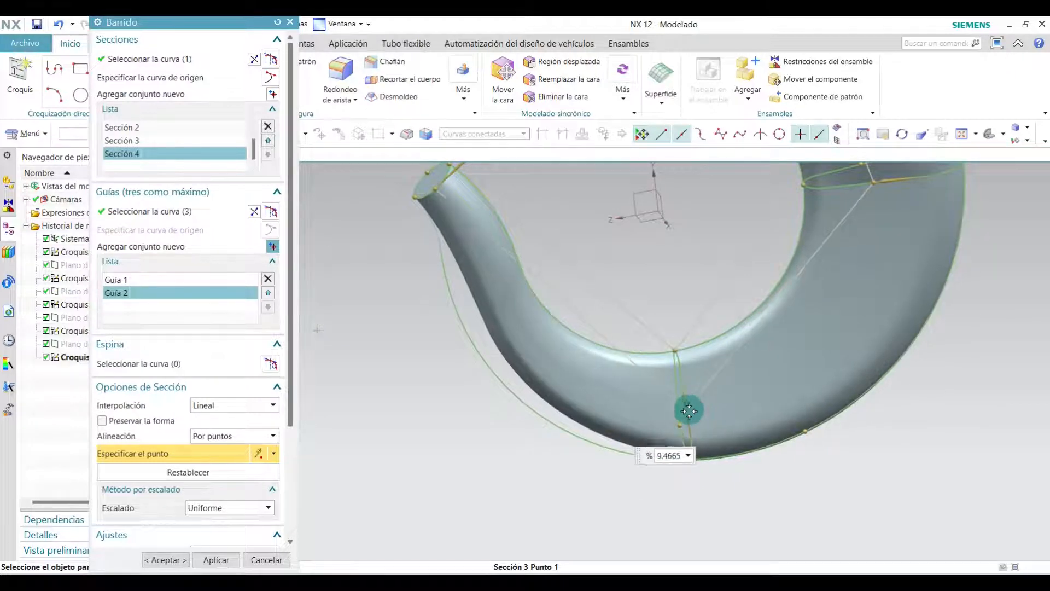
scroll(645, 421, down, 3)
scroll(769, 350, up, 3)
scroll(769, 351, down, 4)
scroll(781, 298, up, 3)
scroll(680, 460, down, 2)
scroll(687, 444, up, 2)
scroll(688, 445, down, 1)
scroll(681, 458, up, 3)
drag(703, 379, 709, 379)
- Move an alignment point on the far side of the hook's top section to 70.806%
scroll(654, 205, down, 2)
scroll(635, 204, up, 1)
drag(632, 204, 650, 203)
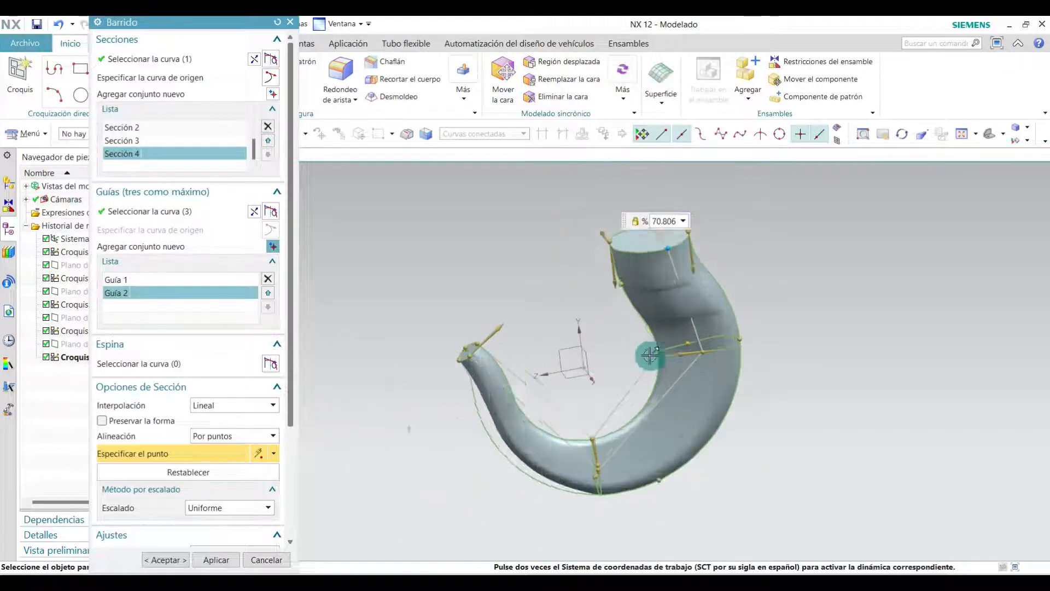
- Move the alignment point near the first arc of the top section's edge to 24.519%
scroll(657, 356, up, 2)
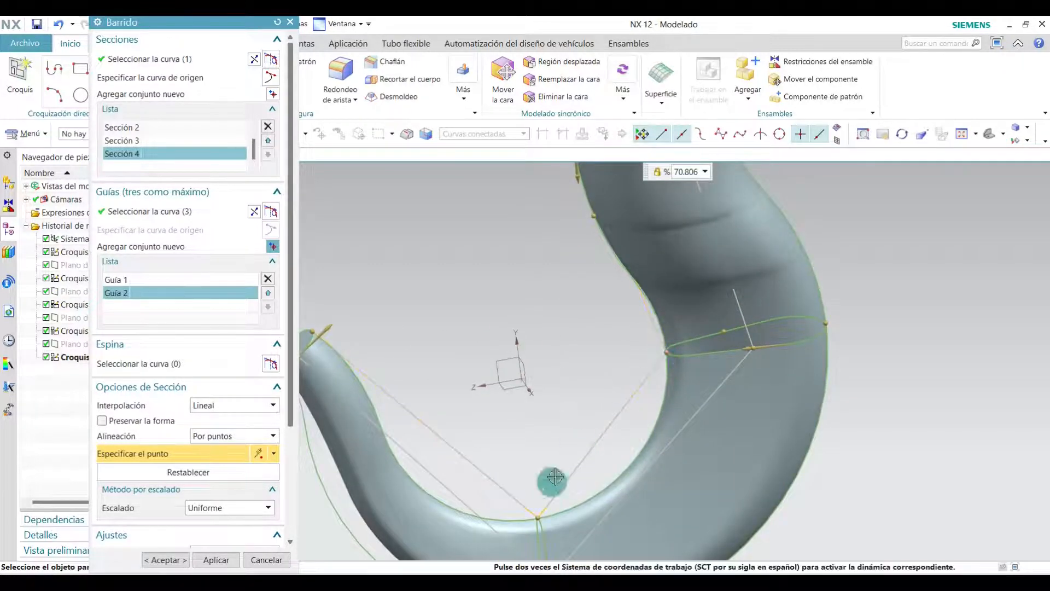
scroll(446, 306, down, 2)
scroll(453, 318, up, 4)
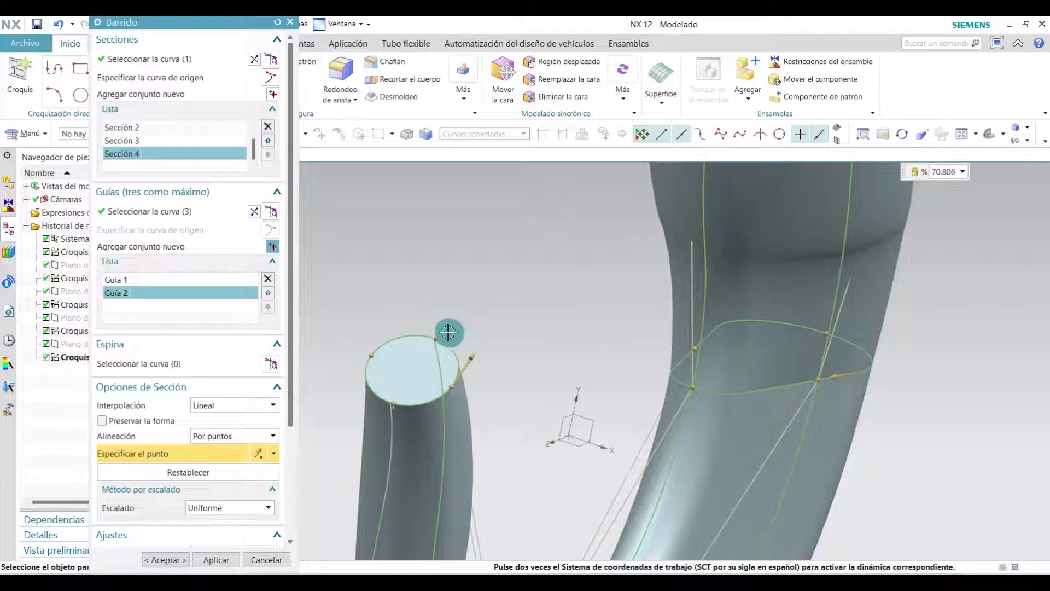
scroll(606, 359, down, 5)
middle_drag(615, 358, 519, 214)
scroll(534, 235, up, 3)
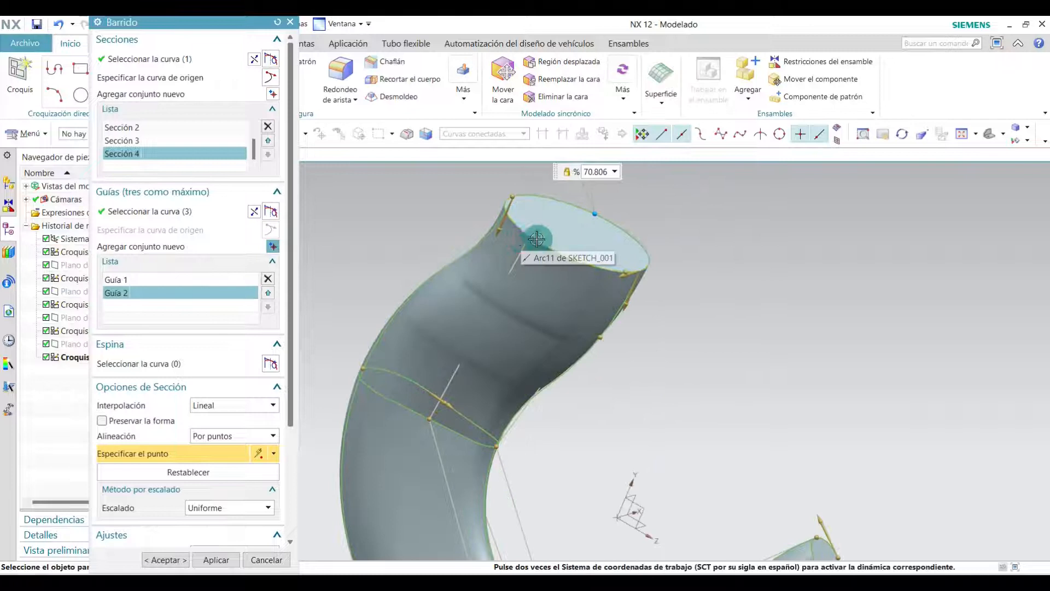
drag(532, 235, 545, 243)
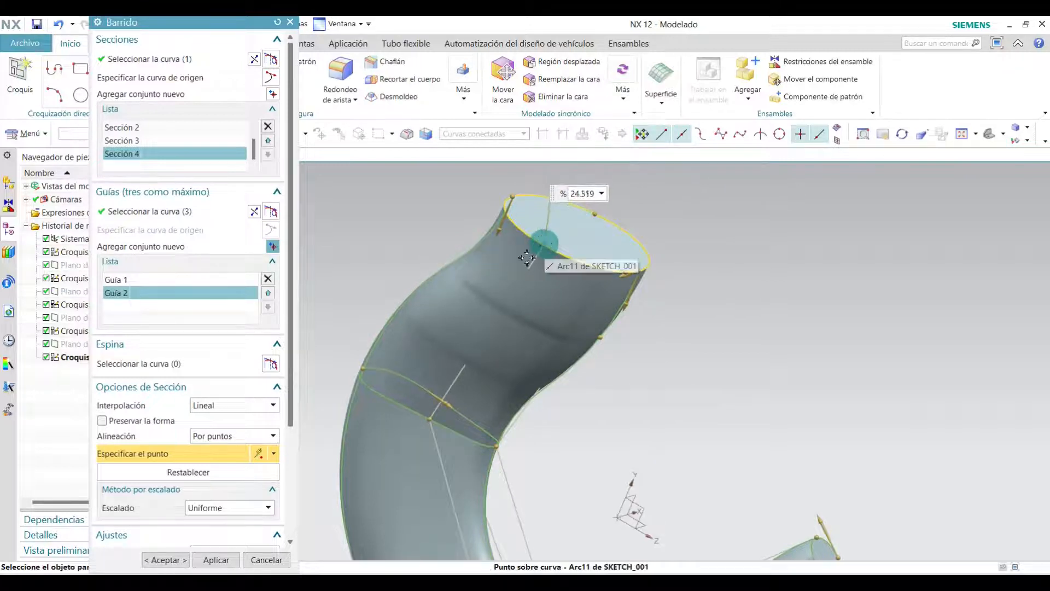
- Move the third section's third alignment point down along its curve to 66.720%
scroll(434, 352, down, 2)
middle_drag(434, 352, 512, 450)
scroll(462, 347, down, 2)
scroll(543, 503, up, 5)
scroll(485, 455, down, 2)
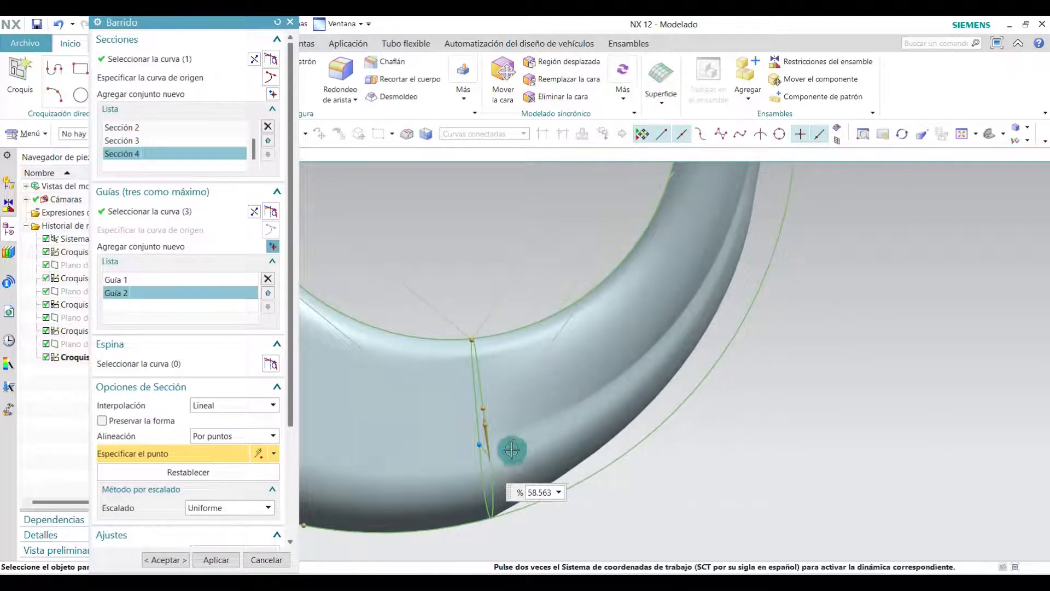
drag(482, 441, 482, 481)
- Move the tip circle's third alignment point along the edge to 57.570%
middle_drag(507, 376, 553, 283)
scroll(554, 234, up, 5)
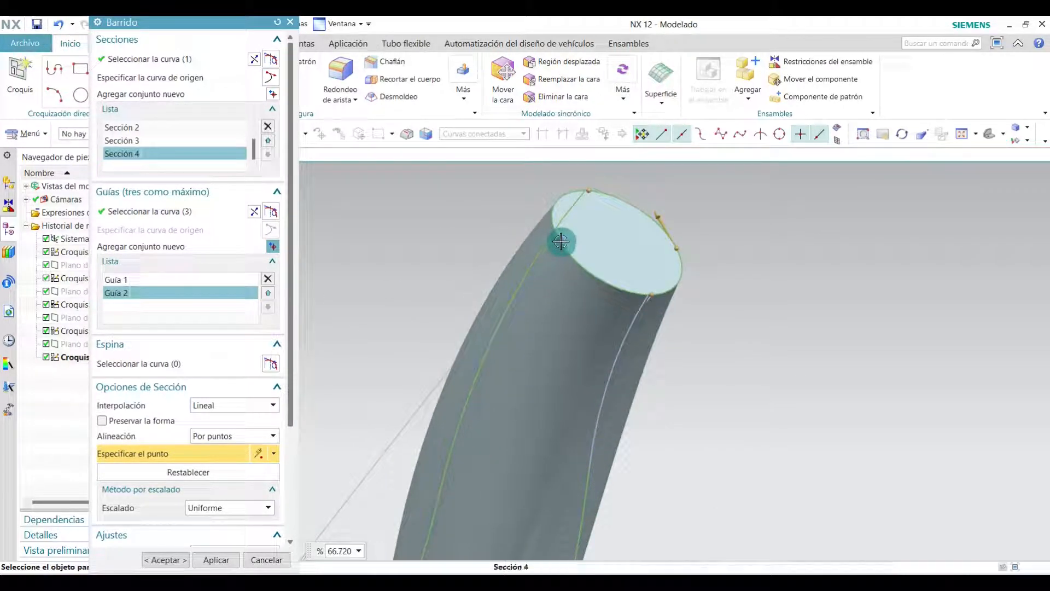
scroll(673, 294, down, 5)
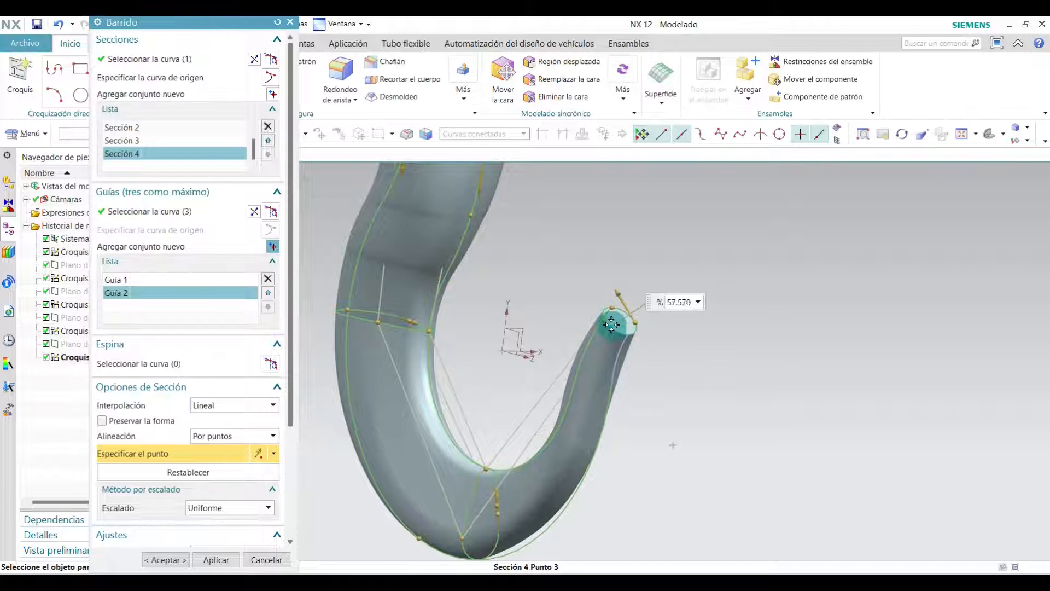
scroll(612, 325, up, 4)
scroll(635, 318, down, 3)
scroll(645, 312, up, 5)
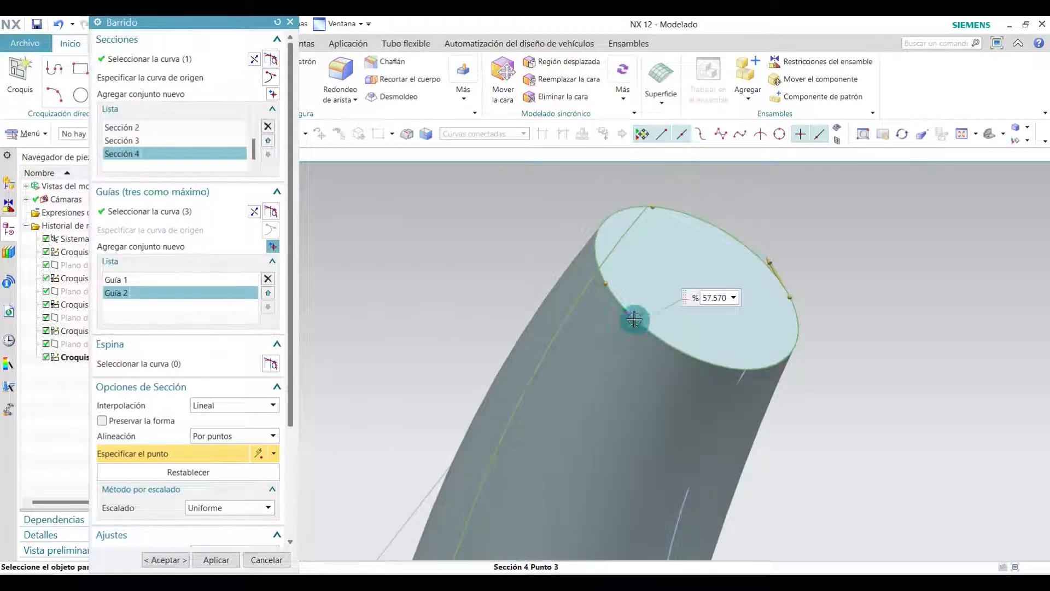
- Set the sweep's interpolation to Cúbico and its scaling method to Lateral, keeping the alignment Por puntos
mouse_move(635, 318)
middle_down()
mouse_move(695, 323)
mouse_move(701, 290)
mouse_move(706, 445)
mouse_move(731, 359)
mouse_move(686, 322)
mouse_move(699, 314)
mouse_move(670, 305)
mouse_move(691, 289)
mouse_move(638, 345)
mouse_move(625, 324)
middle_up()
click(223, 432)
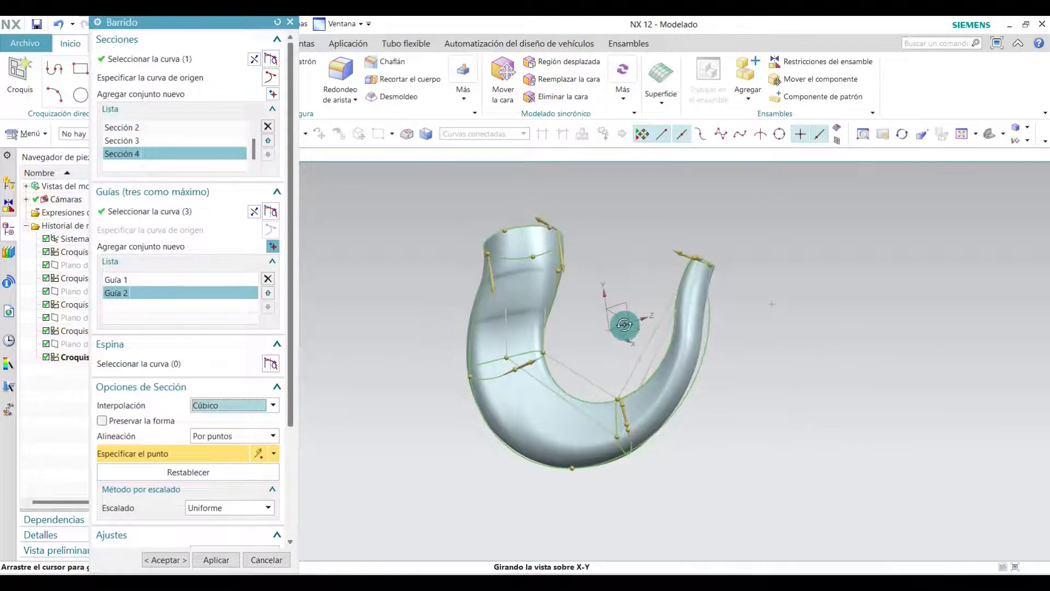
click(227, 440)
click(225, 474)
click(266, 508)
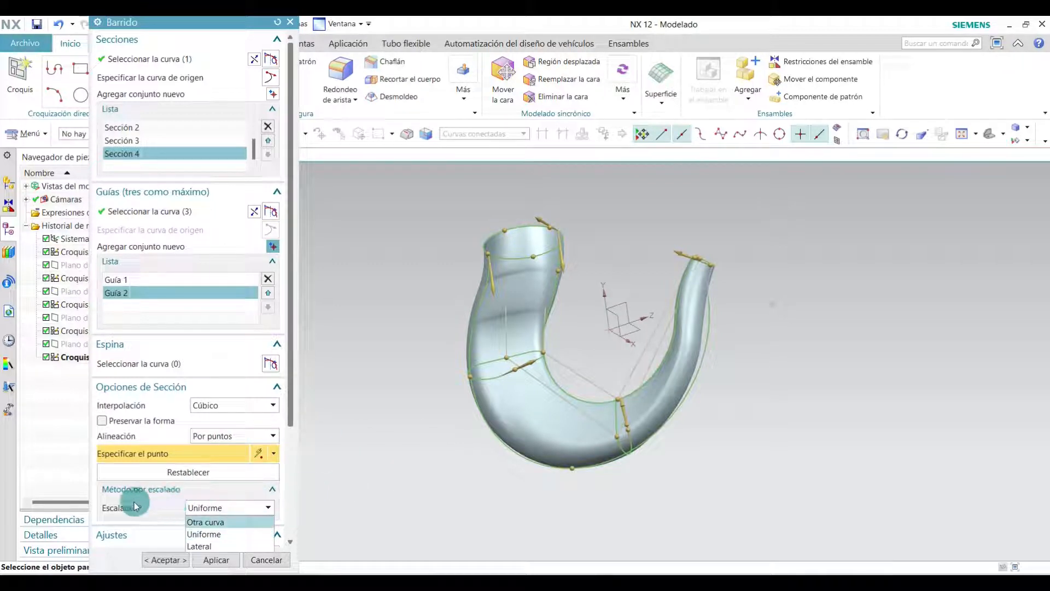
click(204, 546)
mouse_move(605, 307)
middle_down()
mouse_move(633, 315)
mouse_move(633, 298)
mouse_move(617, 300)
middle_up()
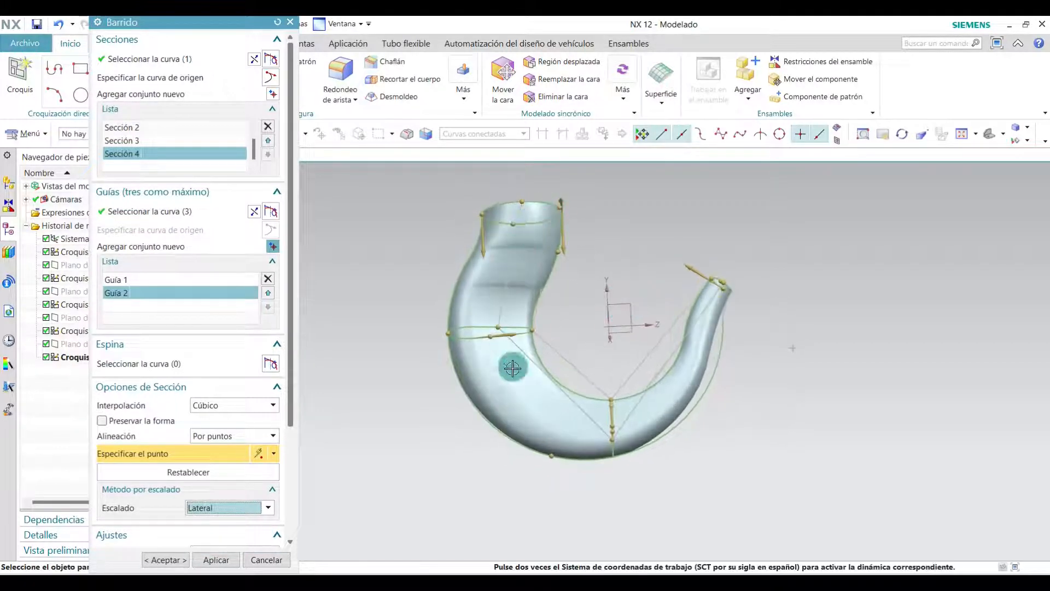
middle_drag(598, 318, 755, 316)
- Move the third section's first alignment point to 1.7778% and its third alignment point to 65.683%
scroll(603, 476, up, 6)
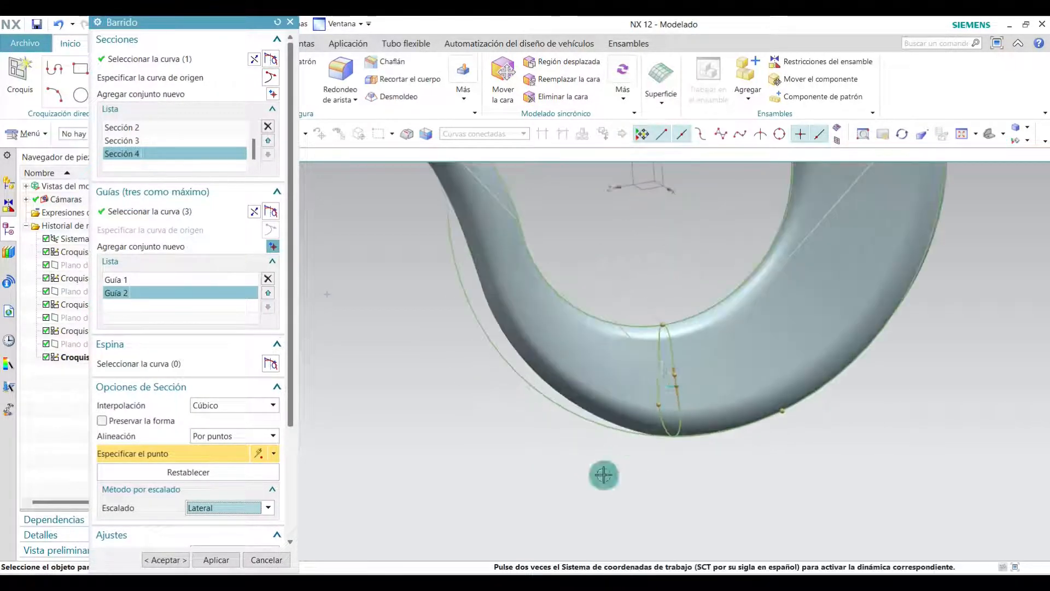
middle_drag(674, 349, 674, 442)
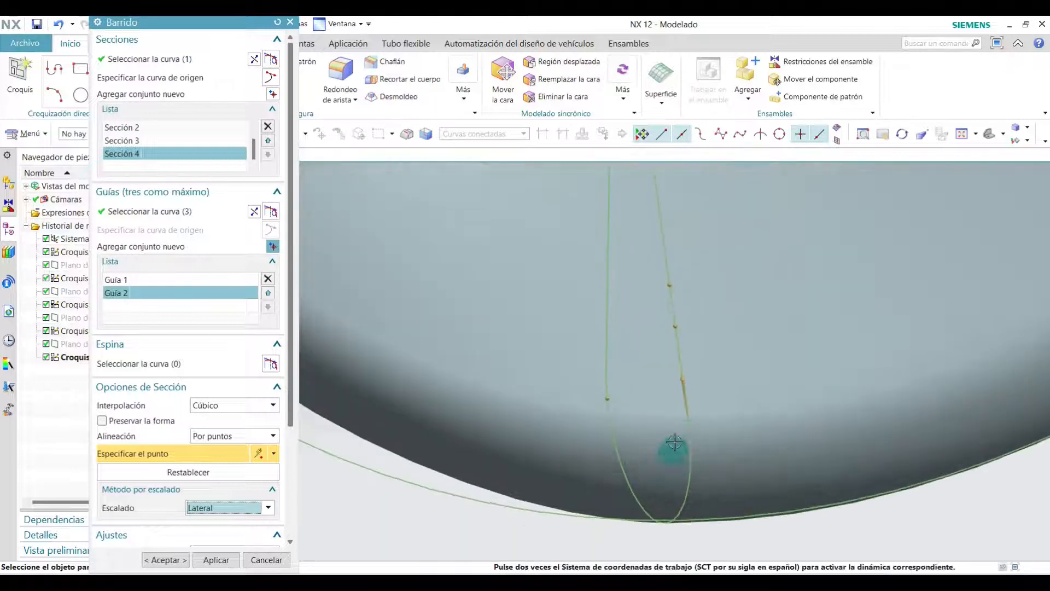
click(677, 340)
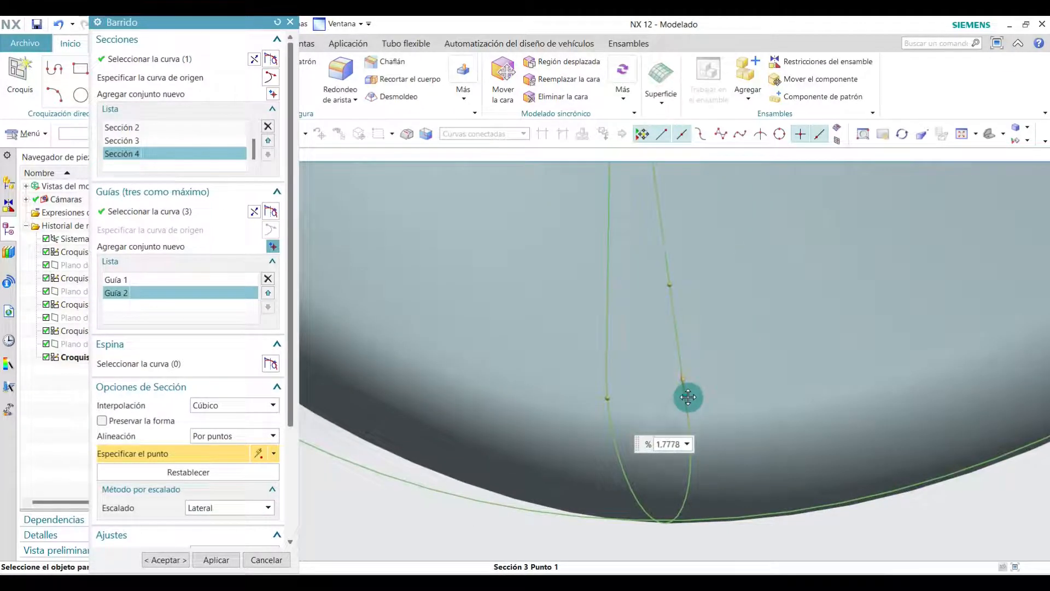
click(608, 395)
click(609, 380)
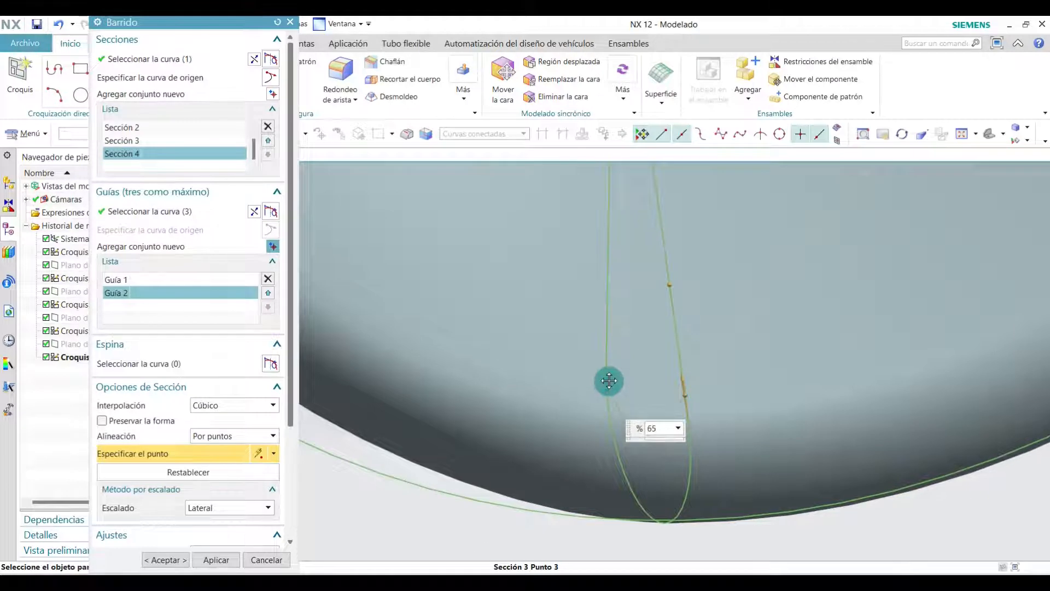
scroll(602, 375, down, 2)
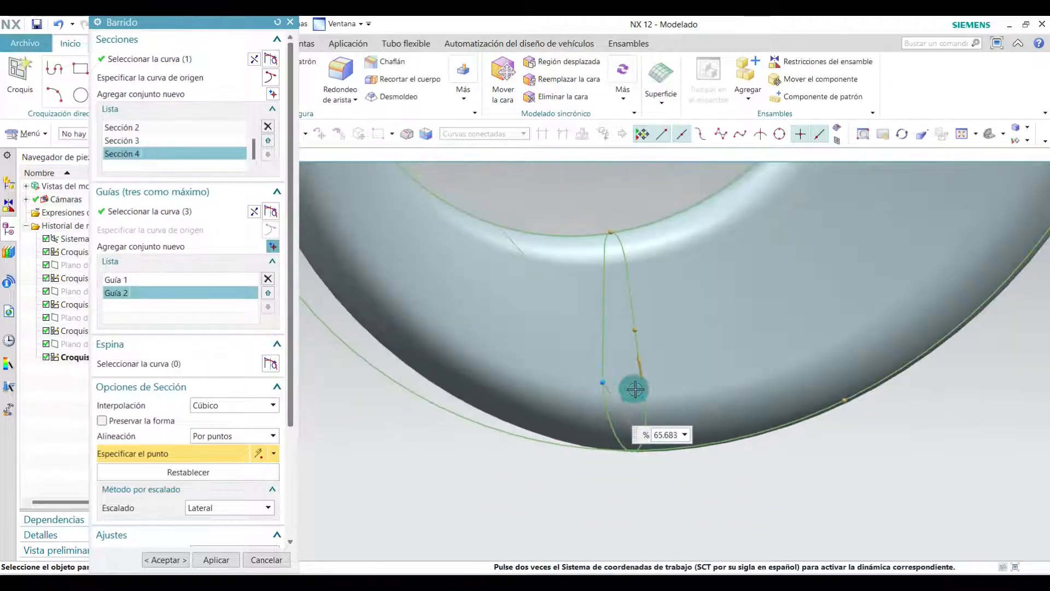
- Move the tip circle's first alignment point to 98.071% and its second alignment point to 25.335%
middle_drag(608, 235, 435, 234)
scroll(435, 234, up, 3)
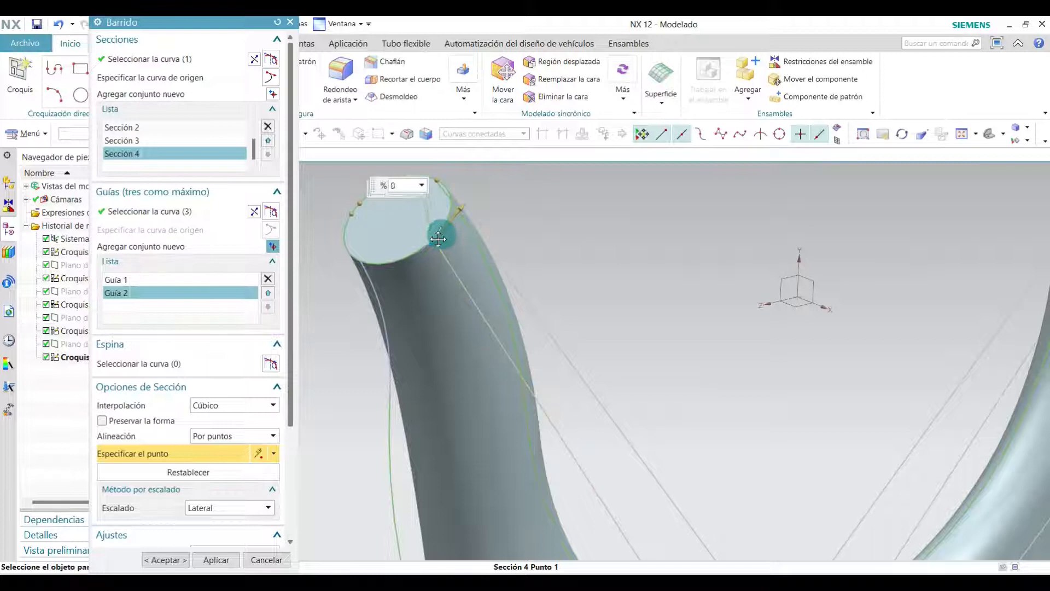
drag(438, 239, 362, 201)
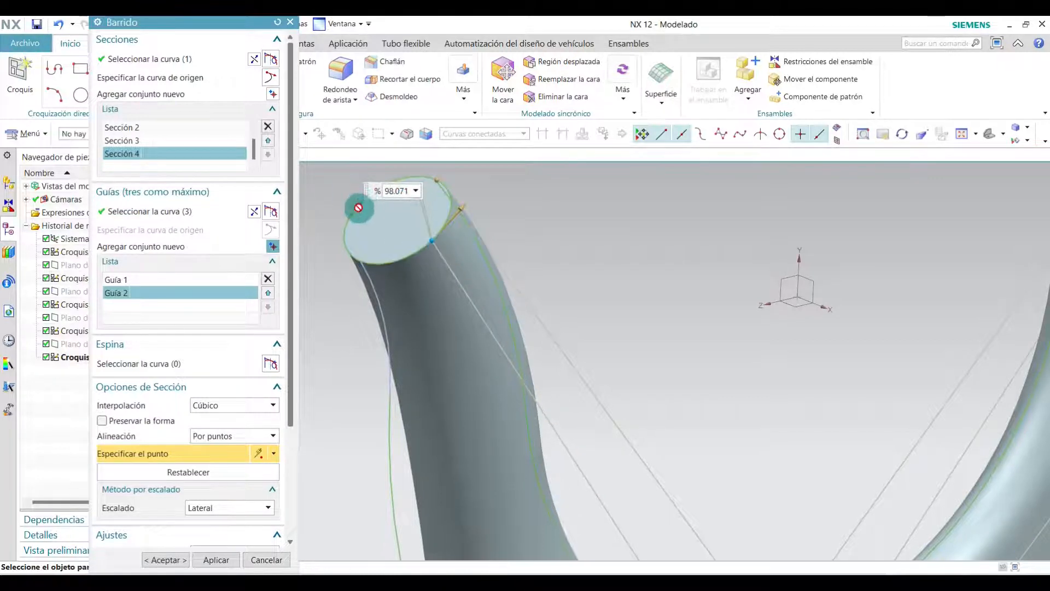
scroll(432, 174, up, 2)
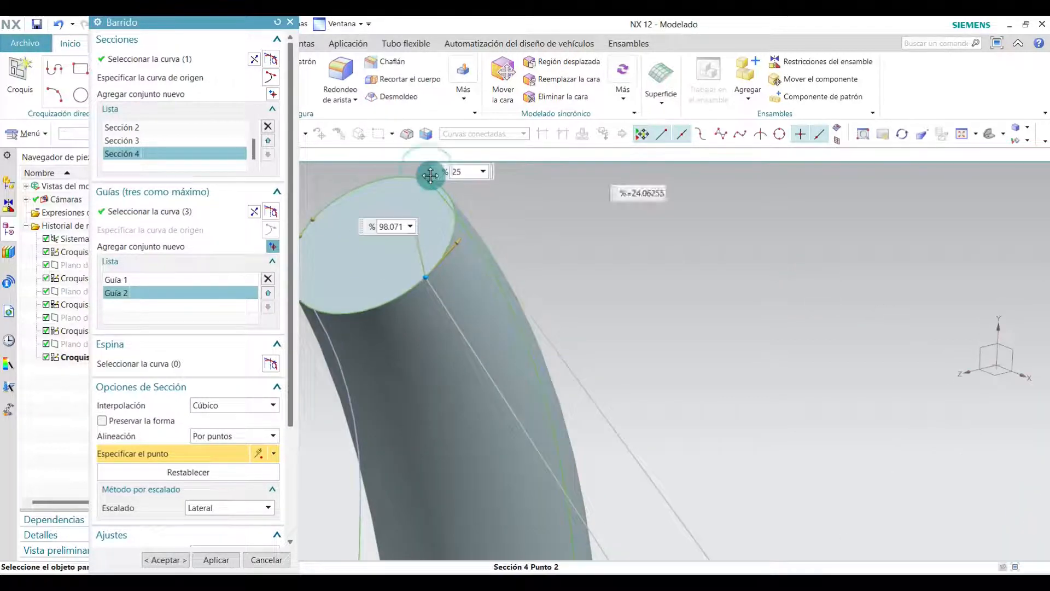
drag(431, 175, 432, 176)
- Try reversing the tip circle's section direction and restore the original direction
scroll(493, 259, down, 8)
middle_drag(497, 269, 489, 261)
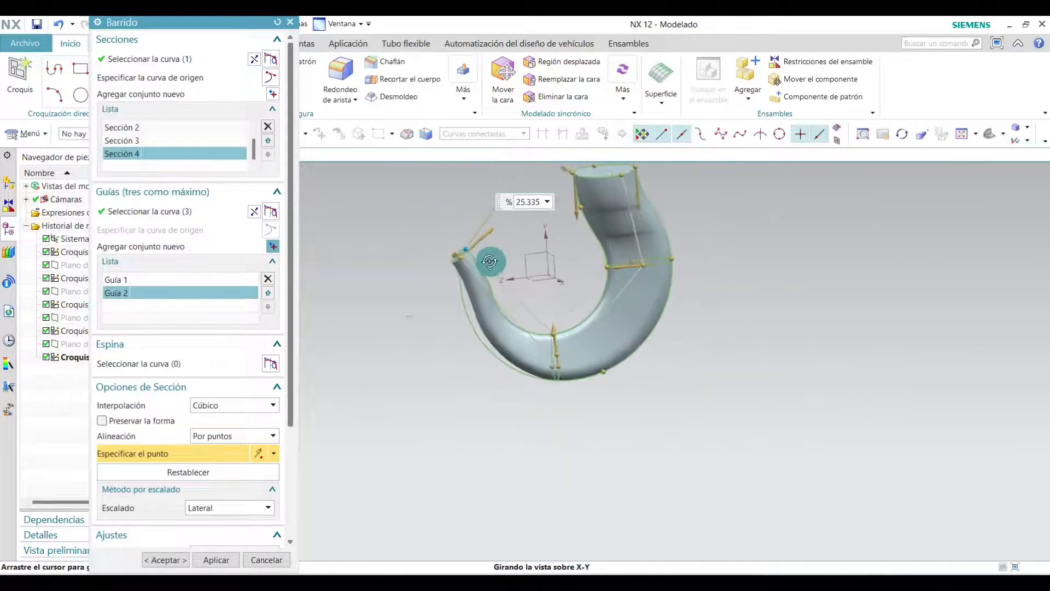
scroll(459, 223, up, 5)
middle_drag(533, 307, 598, 323)
scroll(577, 288, down, 8)
scroll(598, 323, up, 6)
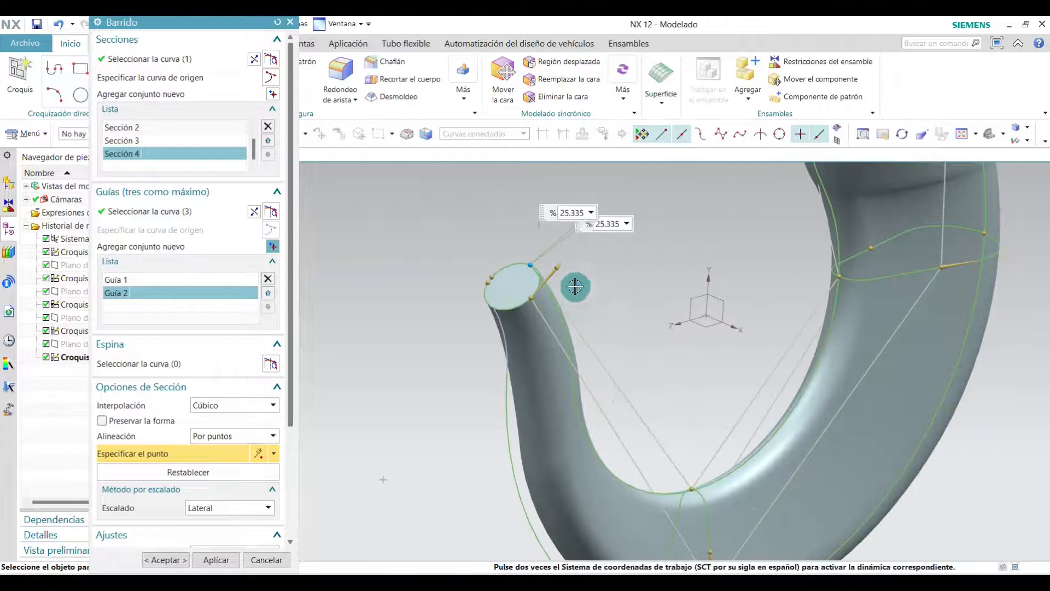
double_click(555, 272)
middle_drag(602, 320, 487, 323)
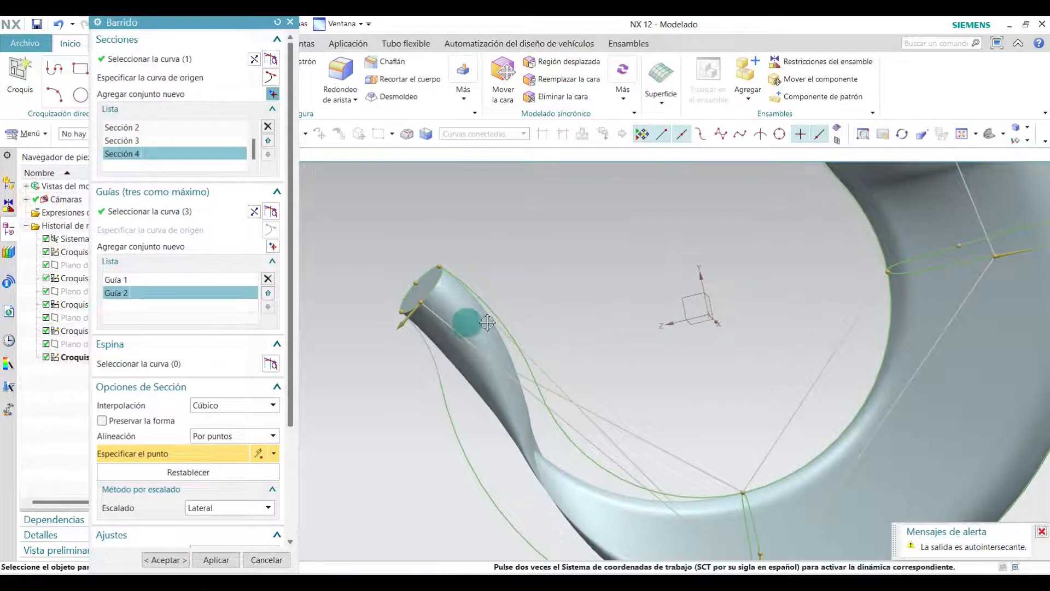
click(399, 317)
- Place the top section's alignment point at the end of the inner guide, at 100%
middle_drag(577, 265, 784, 201)
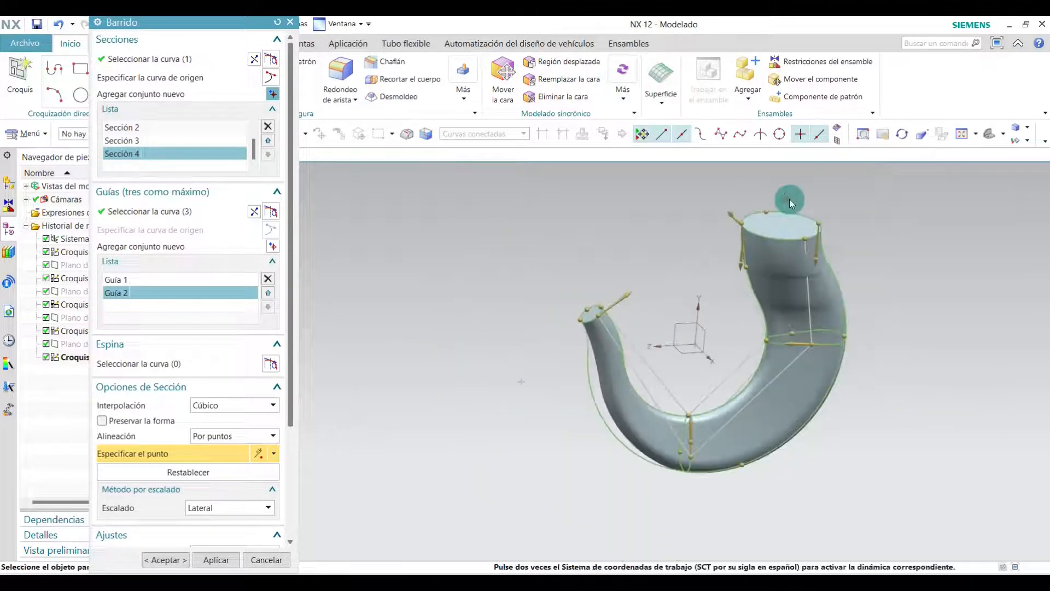
scroll(749, 296, down, 5)
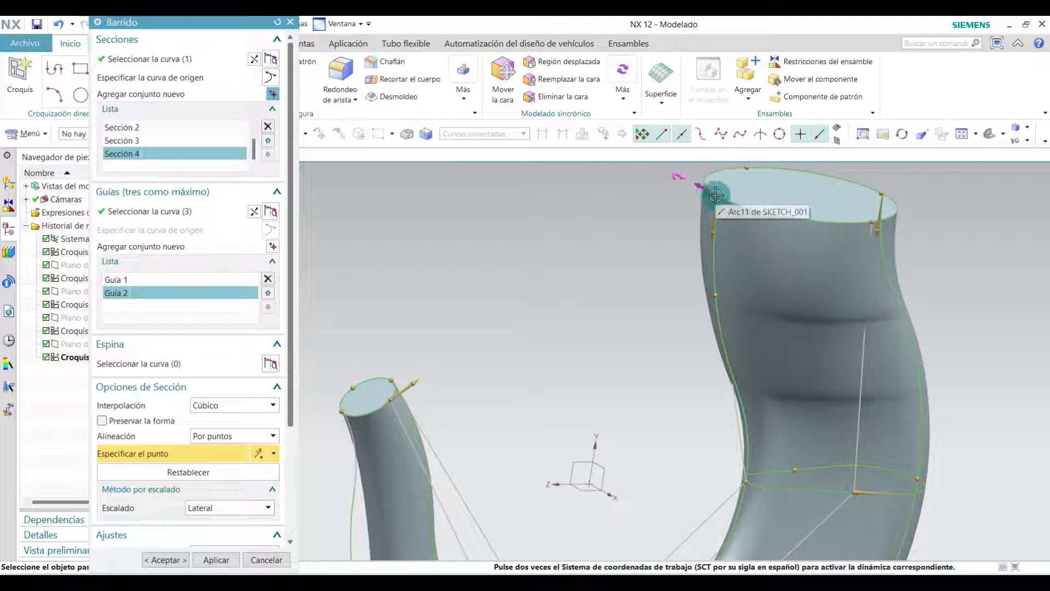
scroll(723, 220, down, 3)
middle_drag(751, 188, 735, 181)
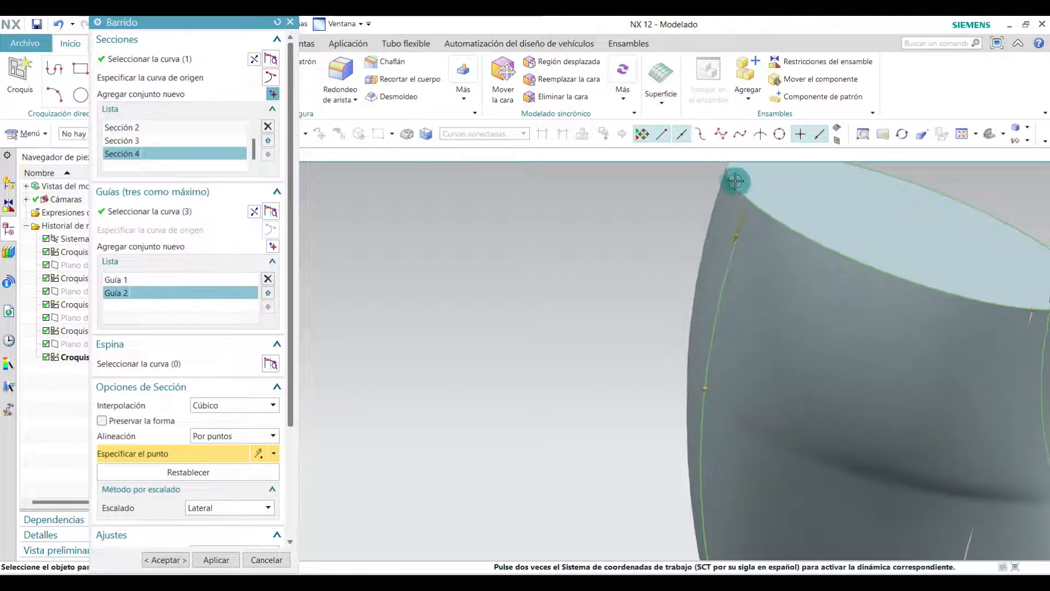
click(736, 181)
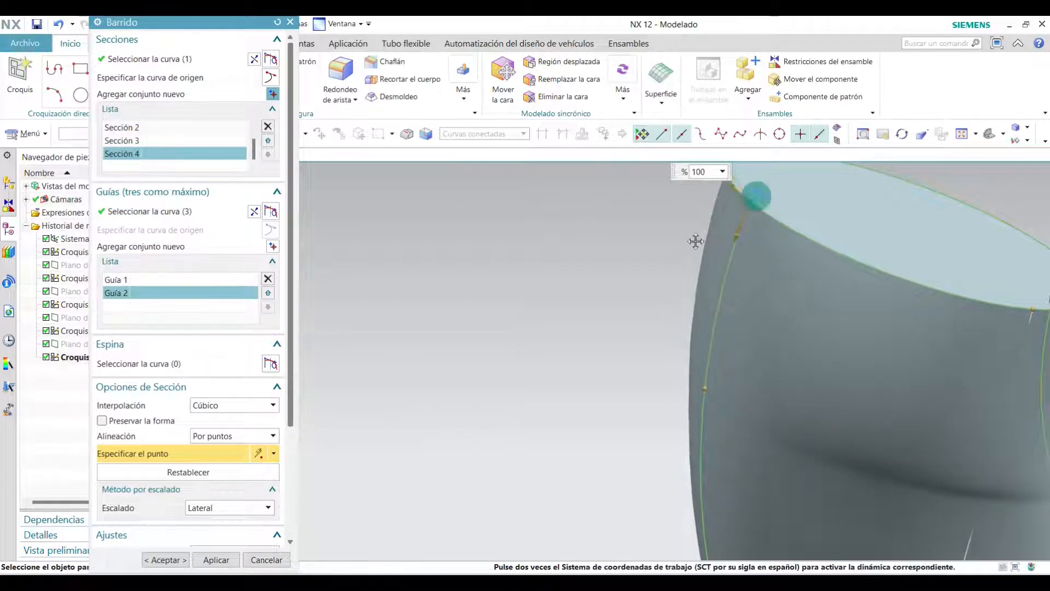
- Move the locked alignment point on the side of the top section's edge to 65.705%
scroll(696, 242, up, 5)
middle_drag(696, 242, 635, 238)
drag(697, 240, 730, 240)
middle_drag(788, 272, 610, 245)
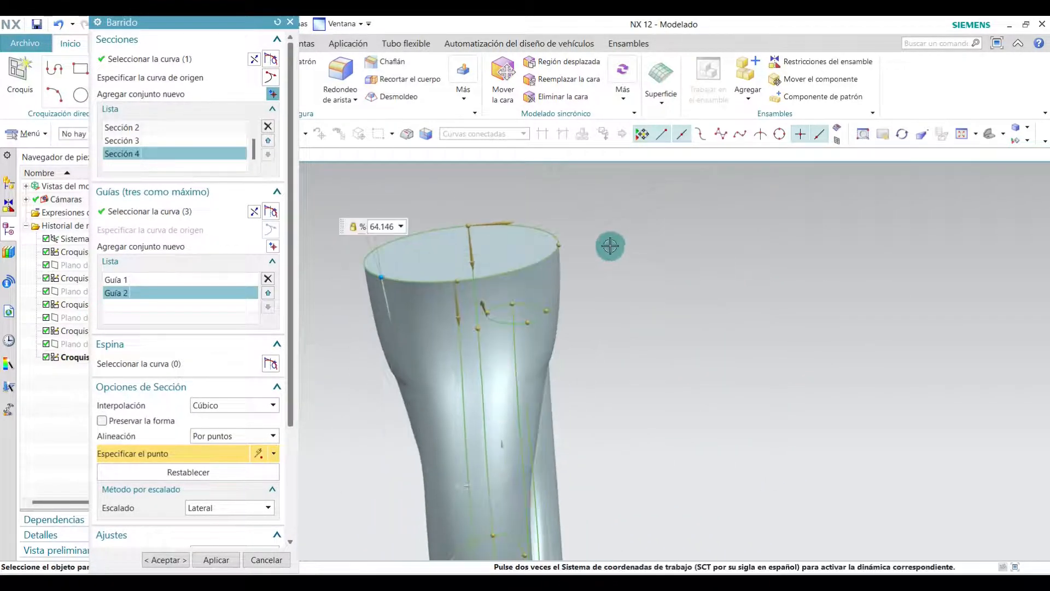
scroll(603, 248, down, 3)
scroll(649, 277, up, 3)
middle_drag(516, 270, 568, 260)
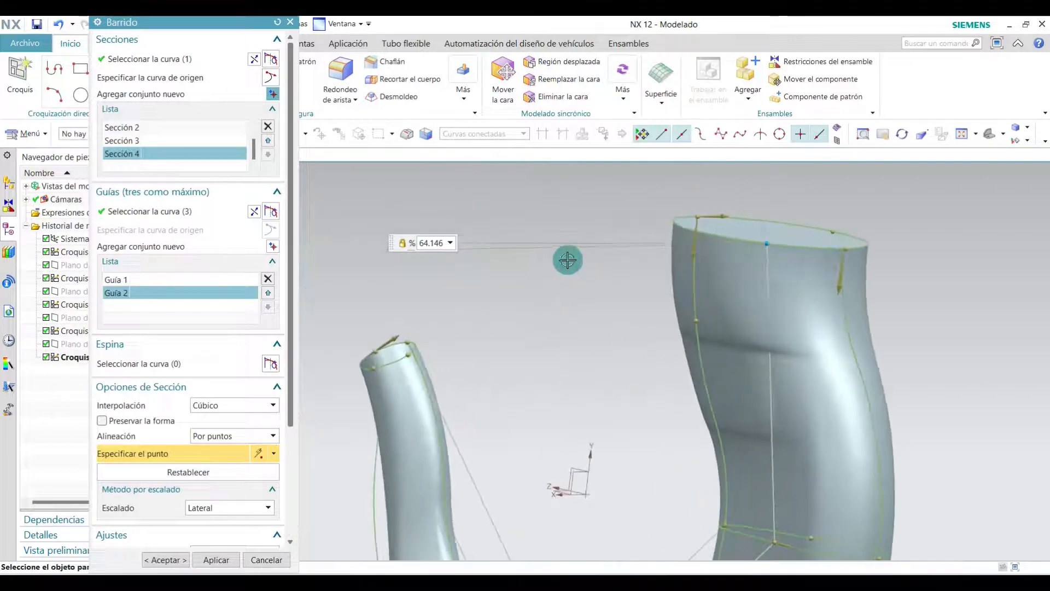
drag(781, 233, 758, 243)
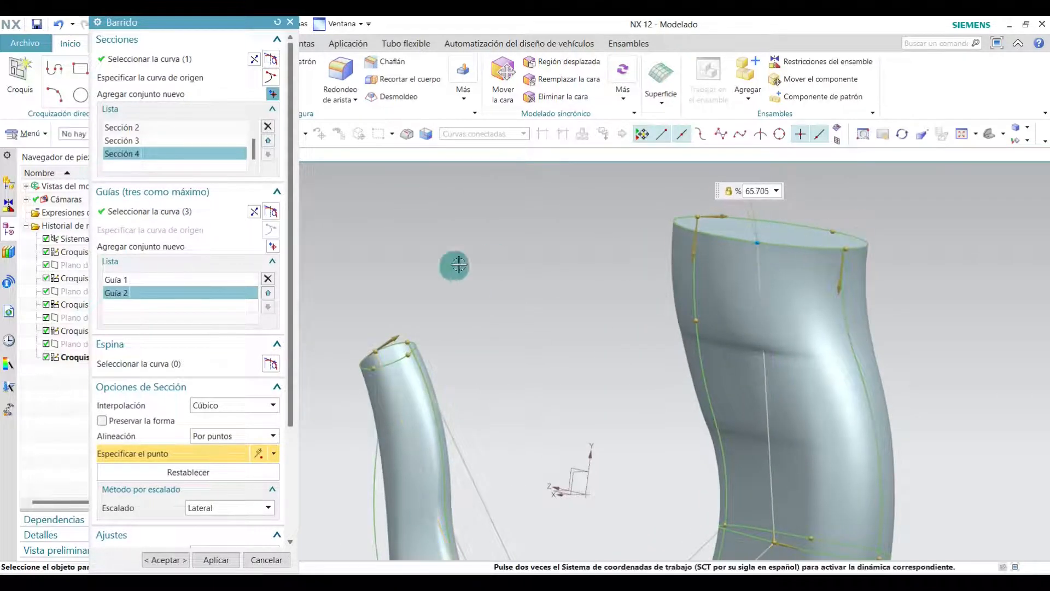
- Move the tip circle's alignment point near the outer guide's end to 78.890%
mouse_move(788, 227)
middle_down()
mouse_move(778, 228)
mouse_move(844, 228)
mouse_move(816, 218)
mouse_move(832, 224)
middle_up()
scroll(717, 381, down, 2)
mouse_move(725, 389)
middle_down()
mouse_move(745, 422)
mouse_move(732, 397)
middle_up()
scroll(732, 397, up, 4)
scroll(547, 272, up, 2)
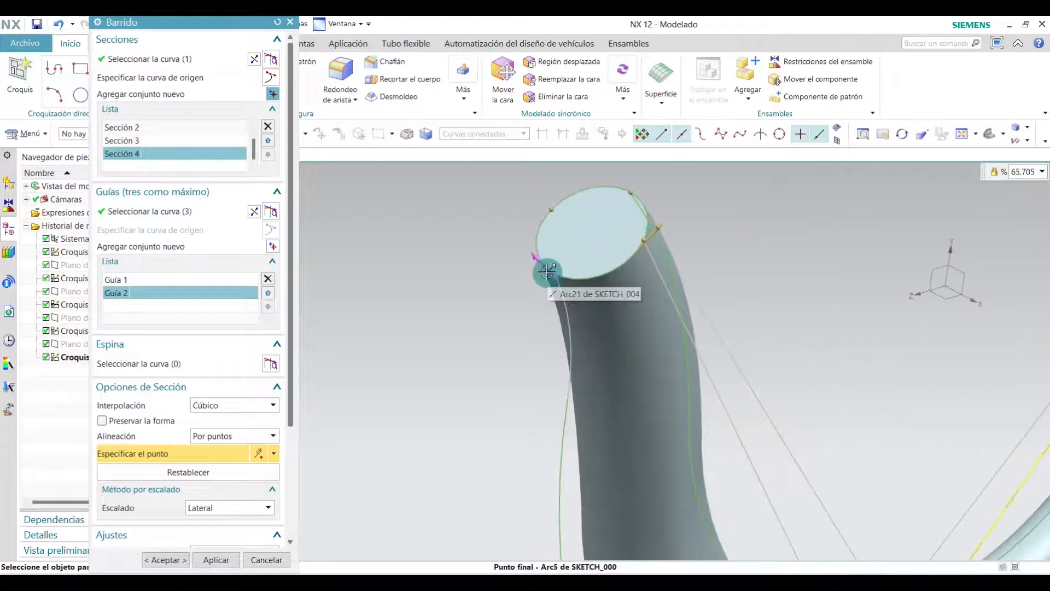
drag(559, 277, 565, 278)
scroll(501, 261, down, 1)
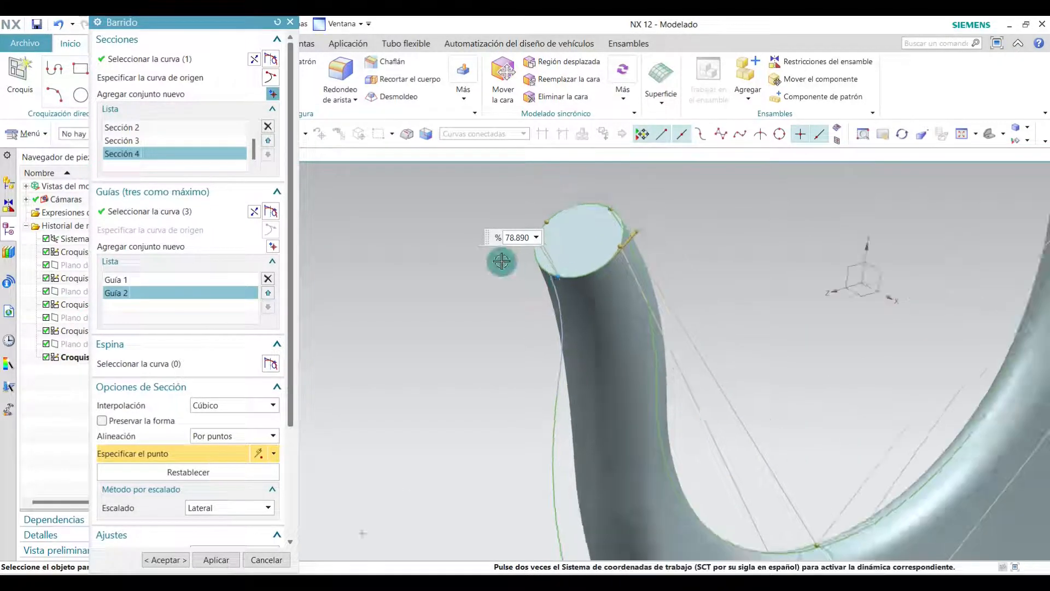
- Try adding the outer curve chain as a third guide and remove that guide set
middle_drag(502, 261, 492, 323)
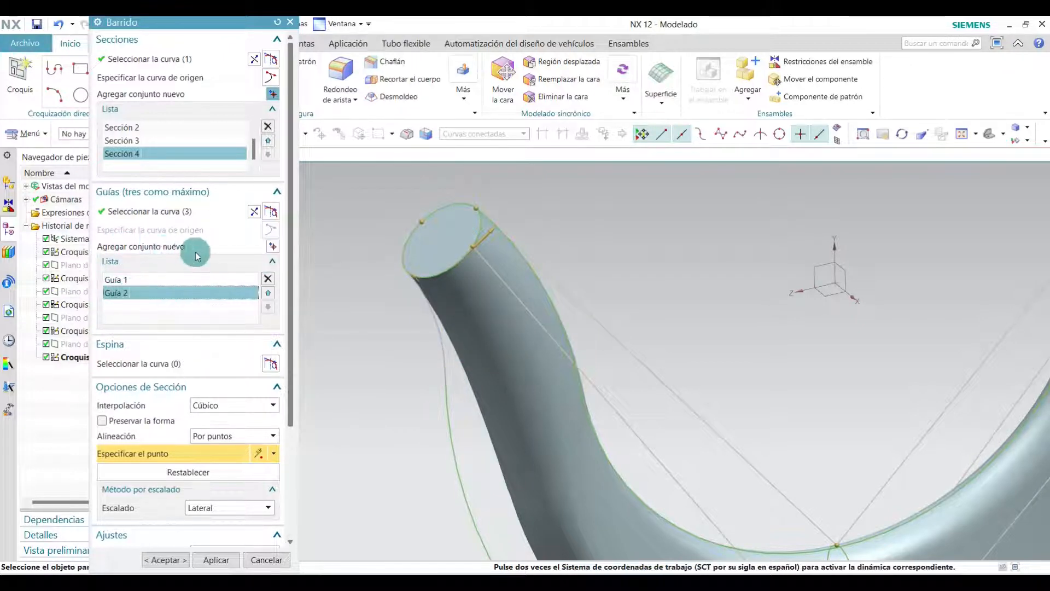
click(273, 247)
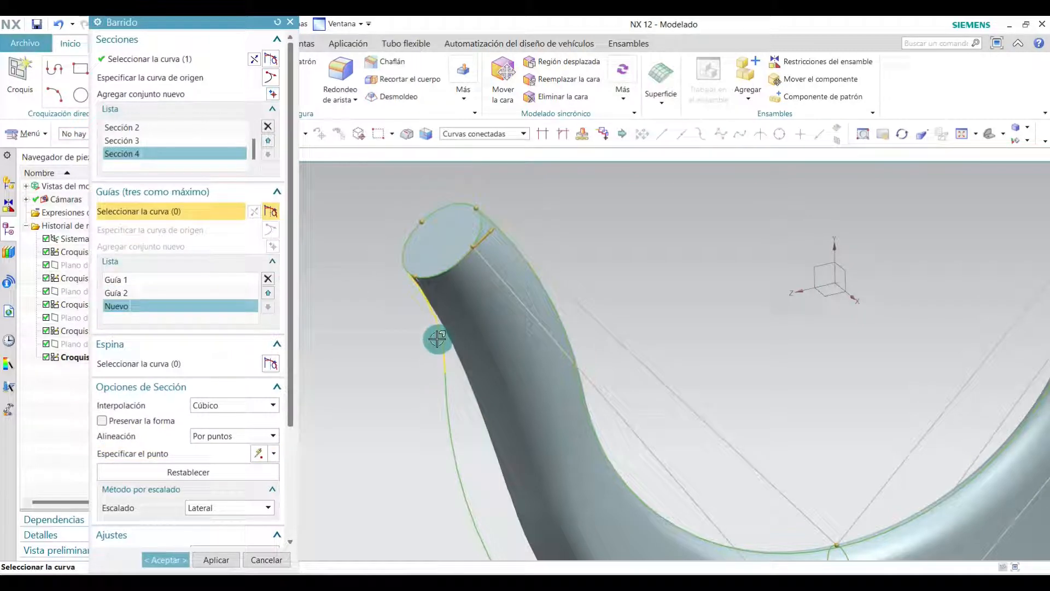
scroll(442, 317, down, 3)
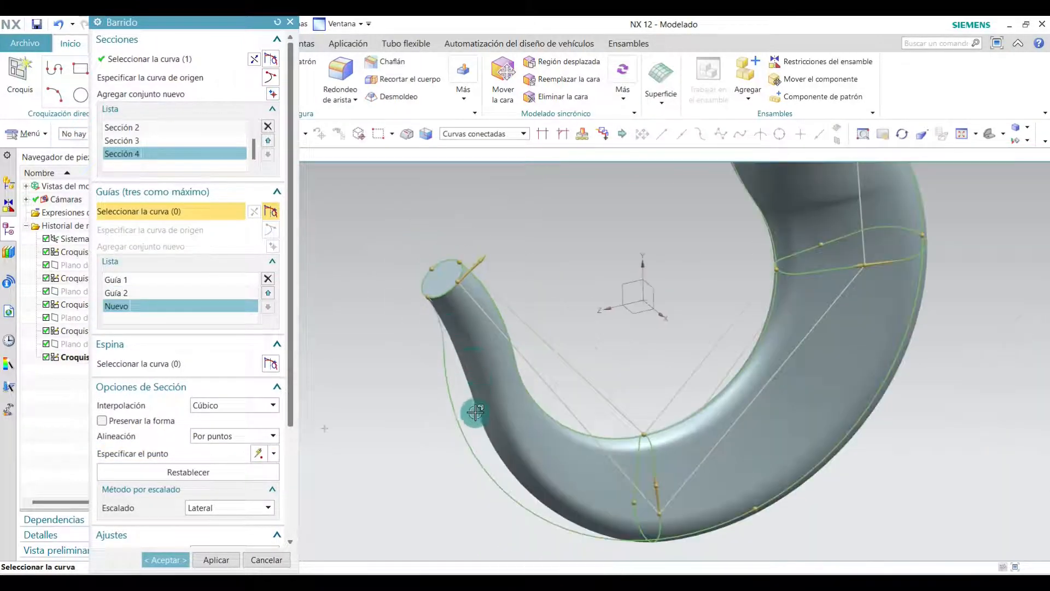
scroll(474, 413, up, 2)
click(422, 285)
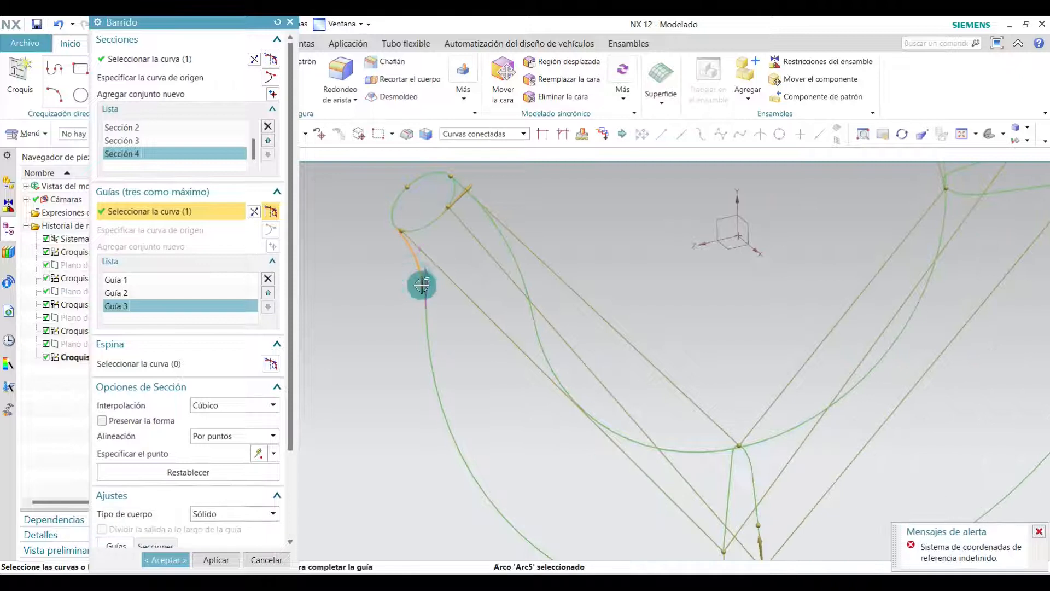
middle_drag(422, 313, 742, 266)
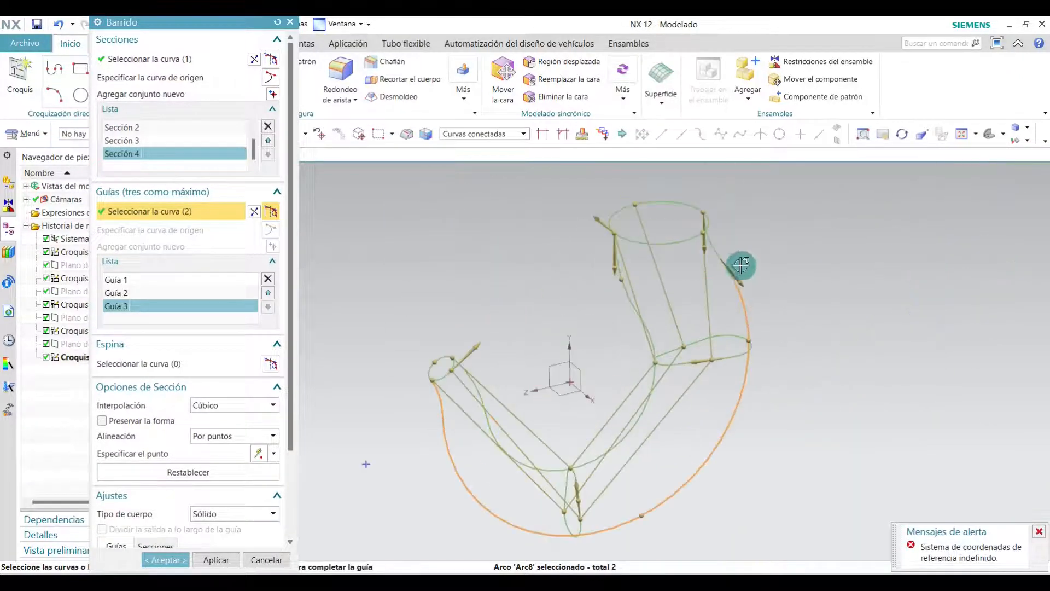
click(705, 236)
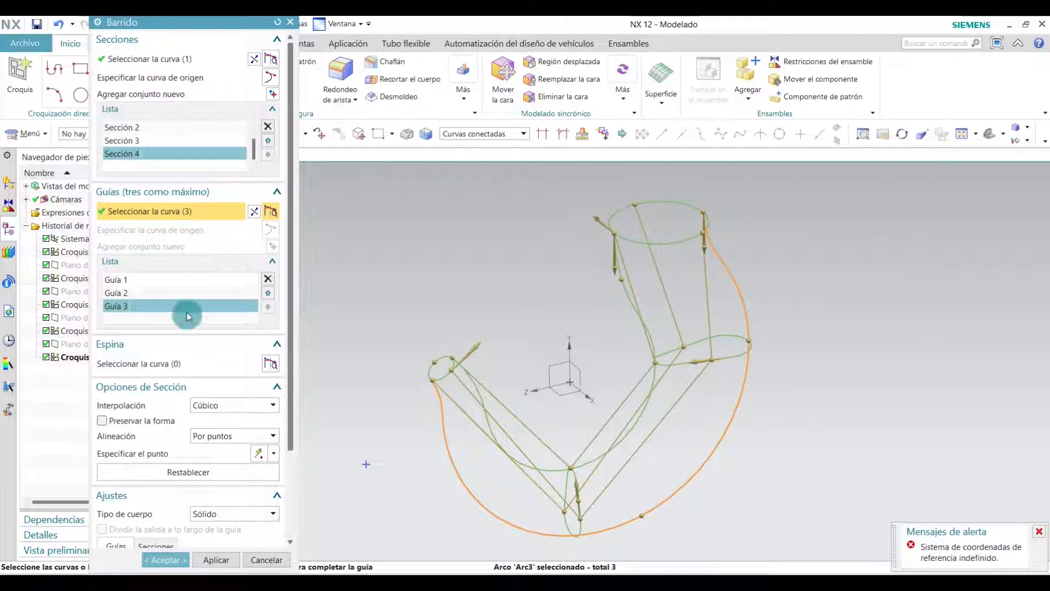
click(274, 280)
- Add the missing arc near the hook tip to the outer guide, Guía 1, so it reaches the tip circle
click(128, 302)
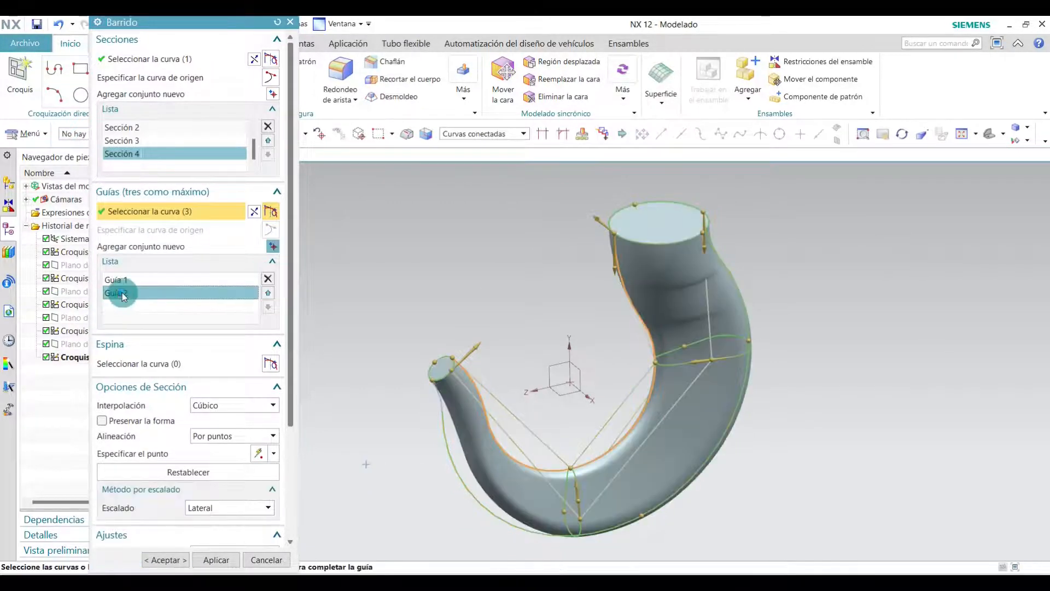
click(137, 281)
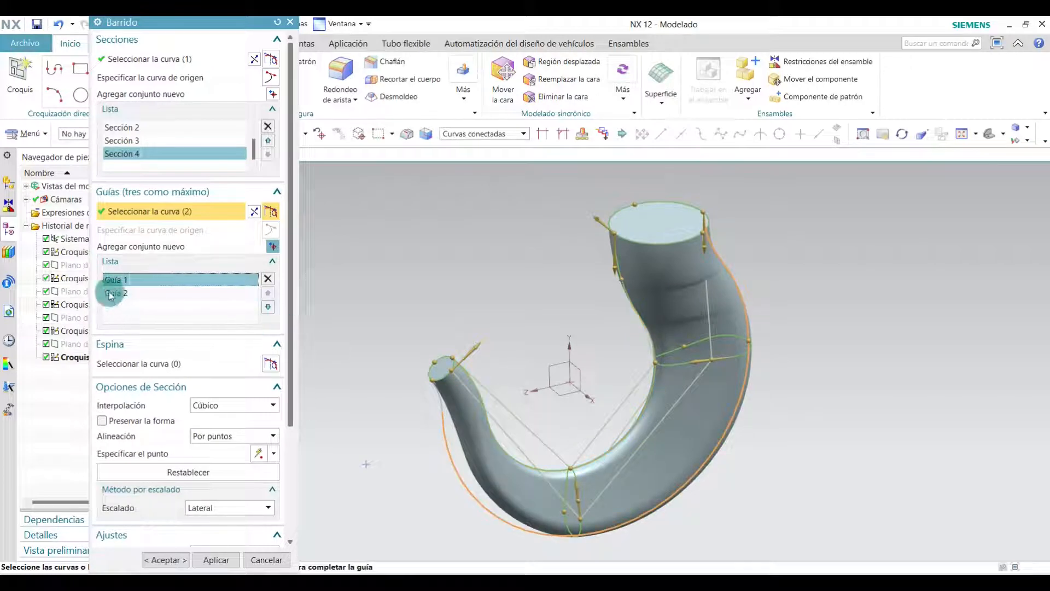
scroll(409, 364, up, 5)
click(403, 360)
scroll(391, 264, down, 4)
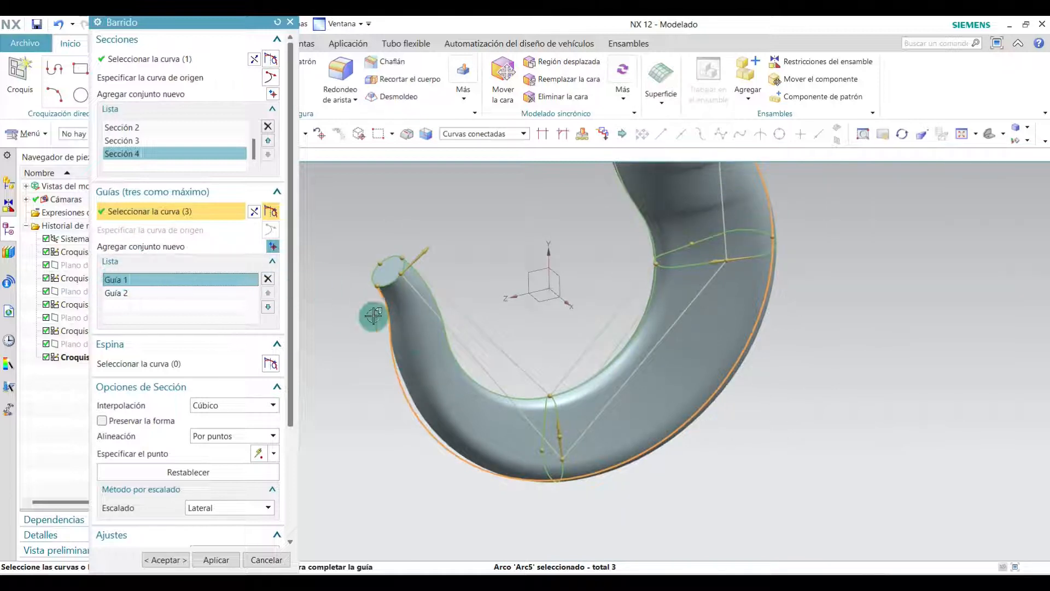
- Examine the swept preview around the hook tip and the shank for fit to the guides and surface smoothness
scroll(384, 303, up, 2)
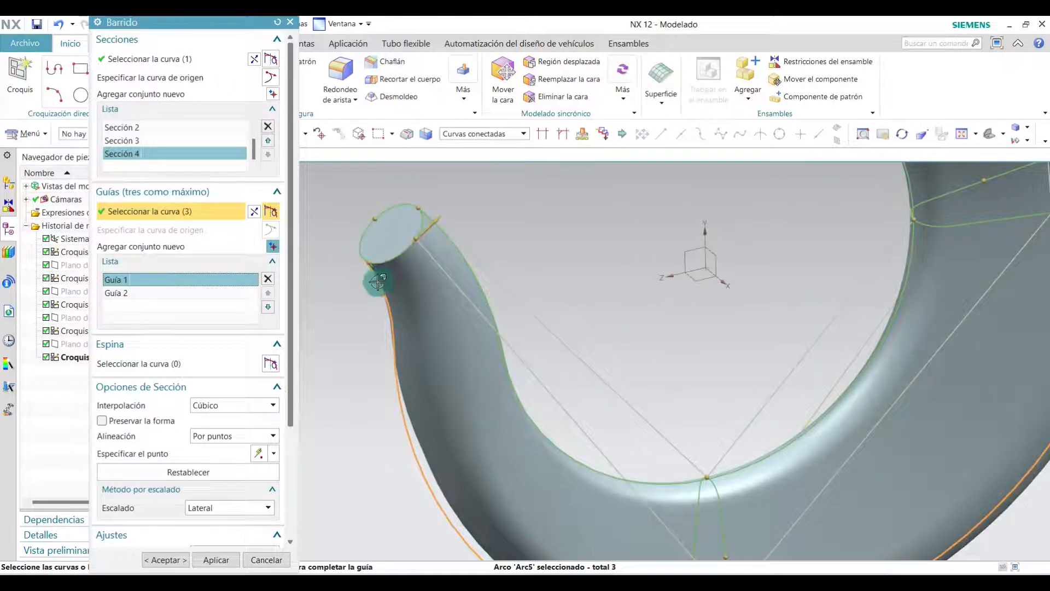
scroll(413, 356, down, 3)
middle_drag(457, 369, 417, 249)
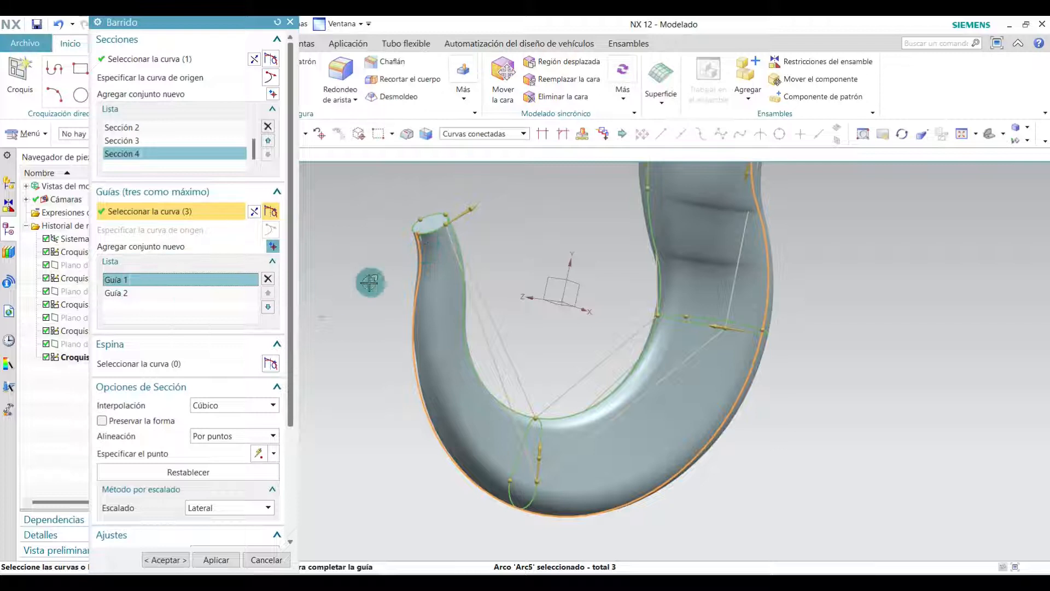
middle_drag(498, 239, 720, 206)
scroll(676, 239, up, 3)
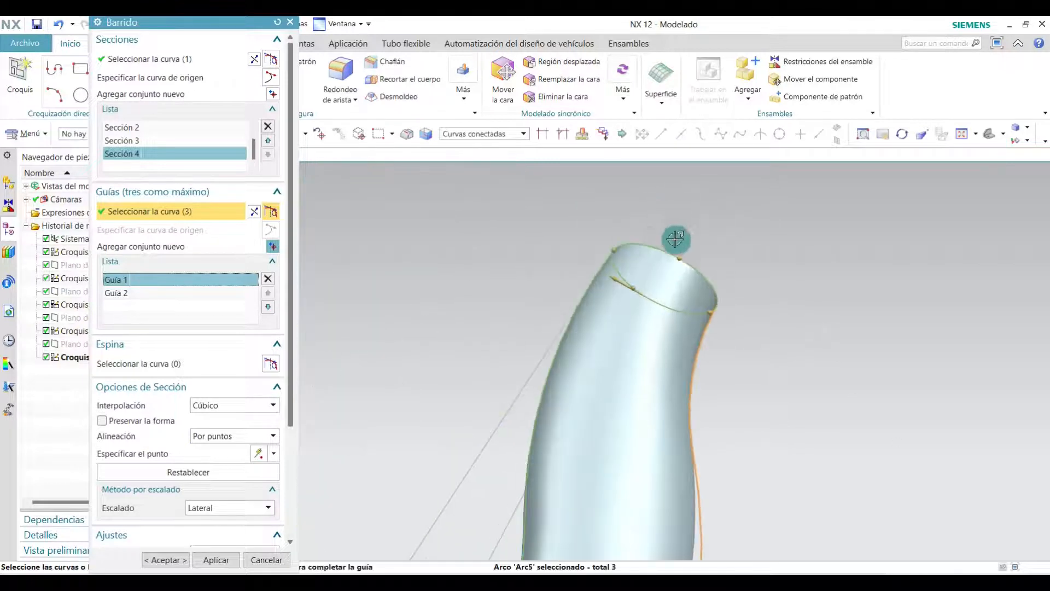
mouse_move(688, 254)
middle_down()
mouse_move(694, 228)
mouse_move(673, 263)
mouse_move(689, 193)
mouse_move(657, 237)
mouse_move(593, 215)
mouse_move(575, 233)
mouse_move(500, 215)
mouse_move(559, 241)
mouse_move(596, 242)
mouse_move(557, 232)
mouse_move(602, 213)
mouse_move(509, 237)
middle_up()
scroll(457, 229, up, 3)
middle_drag(582, 232, 489, 286)
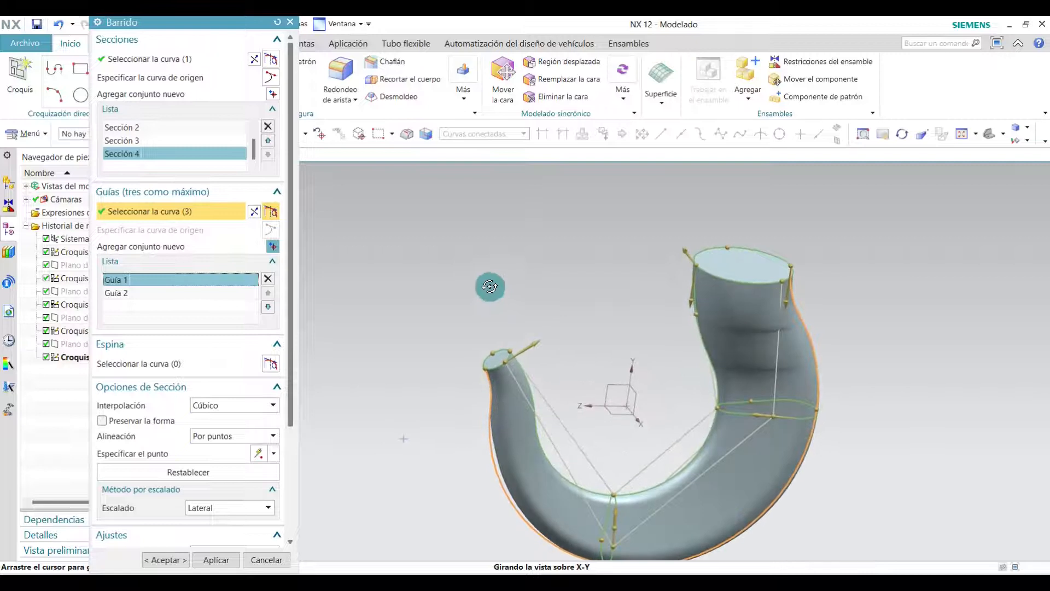
middle_drag(592, 297, 568, 293)
scroll(691, 263, up, 2)
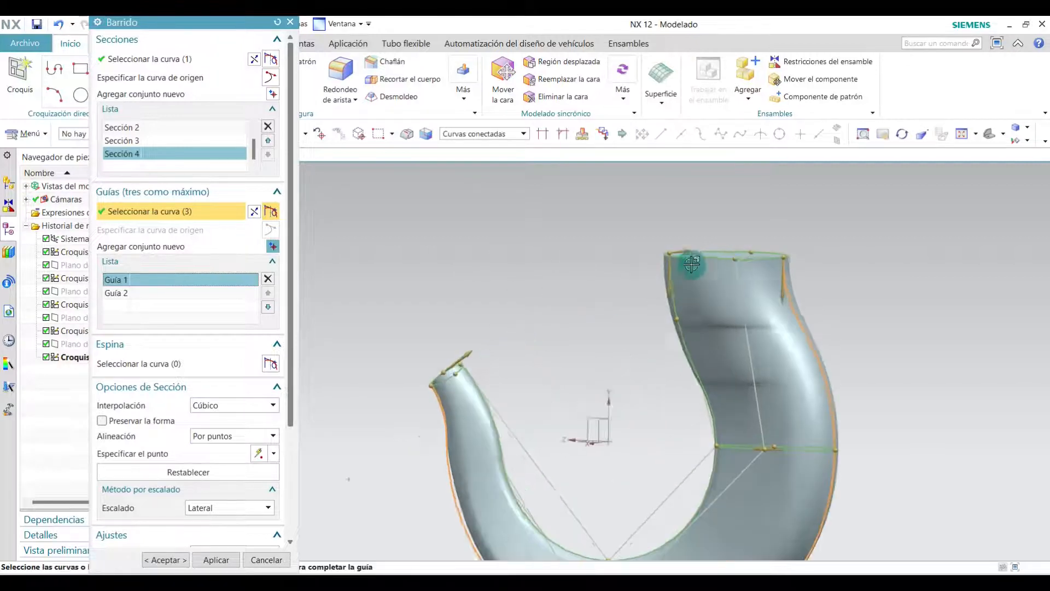
- Move the locked alignment point on the top section's edge to 63.523%
click(753, 254)
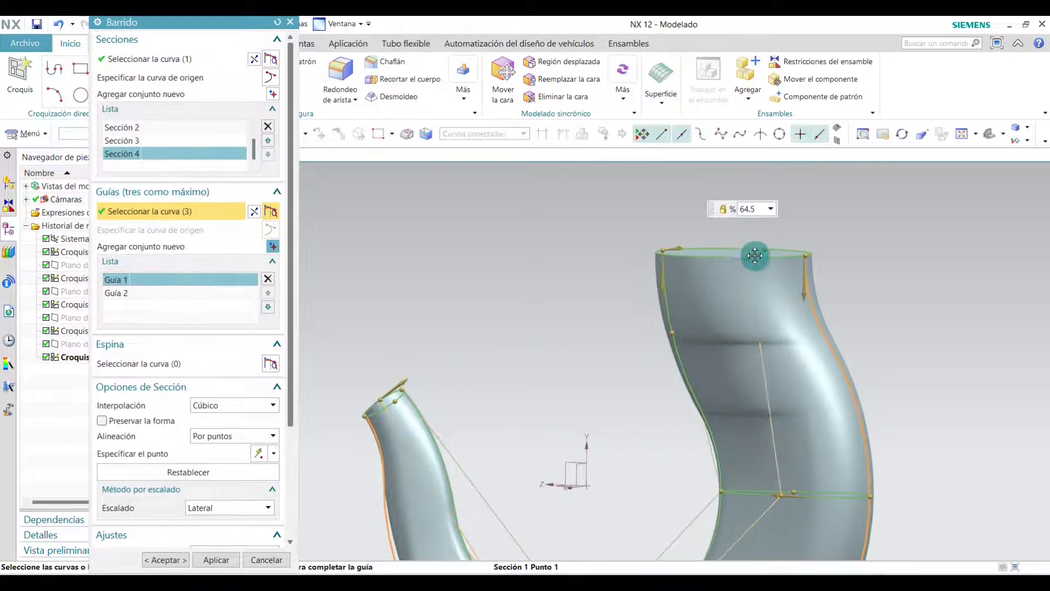
middle_drag(581, 279, 573, 315)
scroll(701, 375, up, 2)
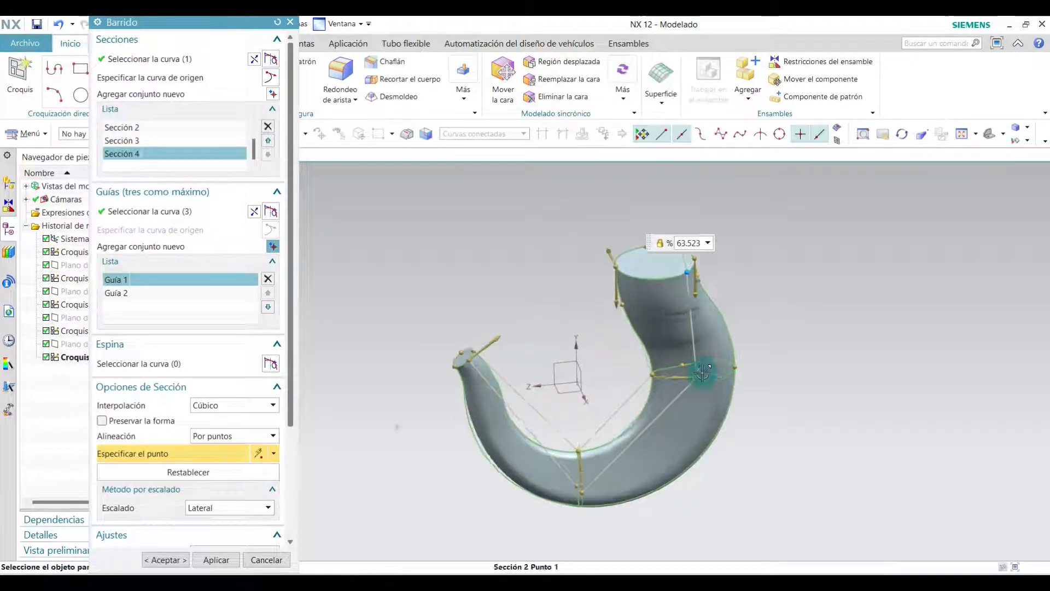
- Try the Lámina body type for the sweep and restore Sólido, keeping Lateral scaling
scroll(605, 342, down, 2)
scroll(256, 457, down, 1)
scroll(257, 461, down, 1)
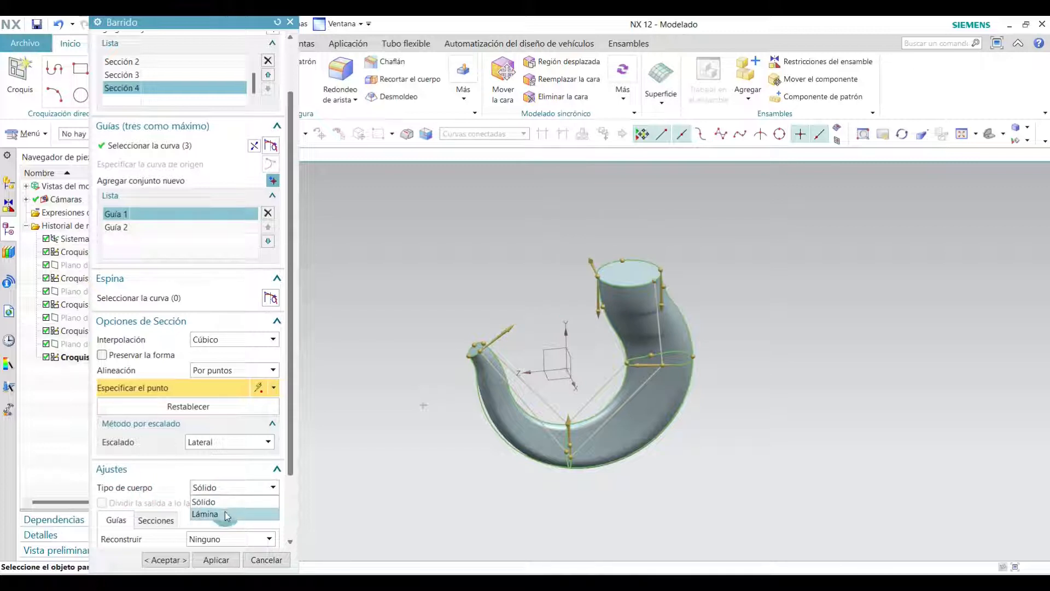
click(215, 517)
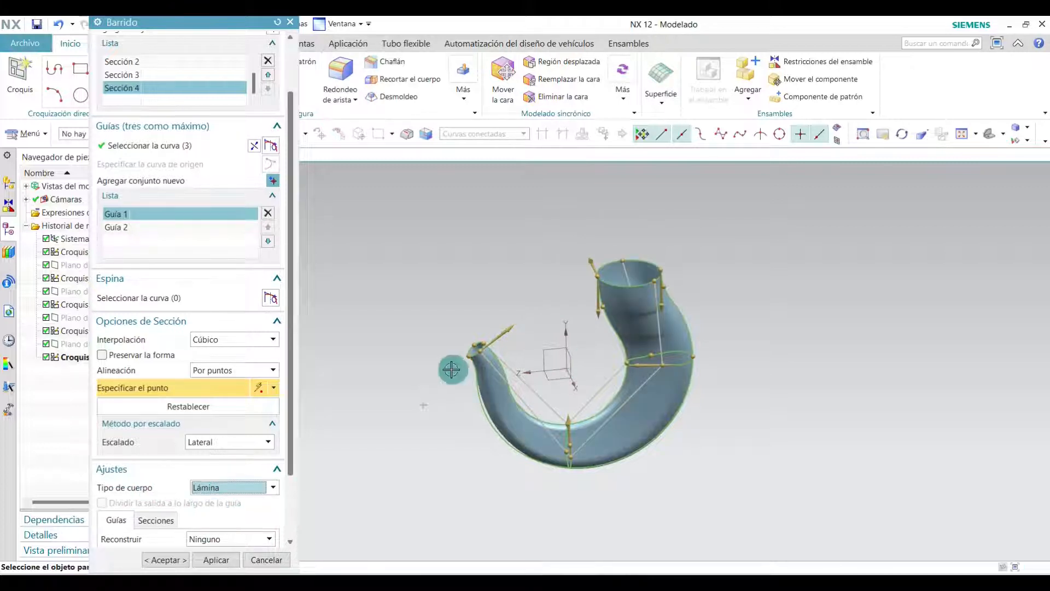
scroll(452, 368, up, 3)
middle_drag(618, 283, 844, 234)
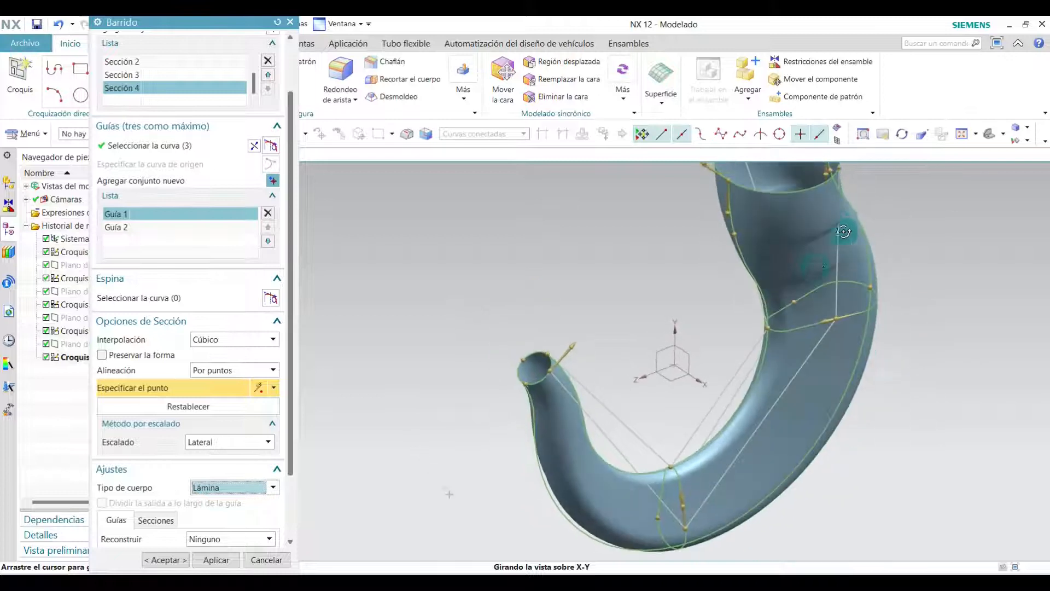
click(258, 488)
click(249, 500)
click(211, 441)
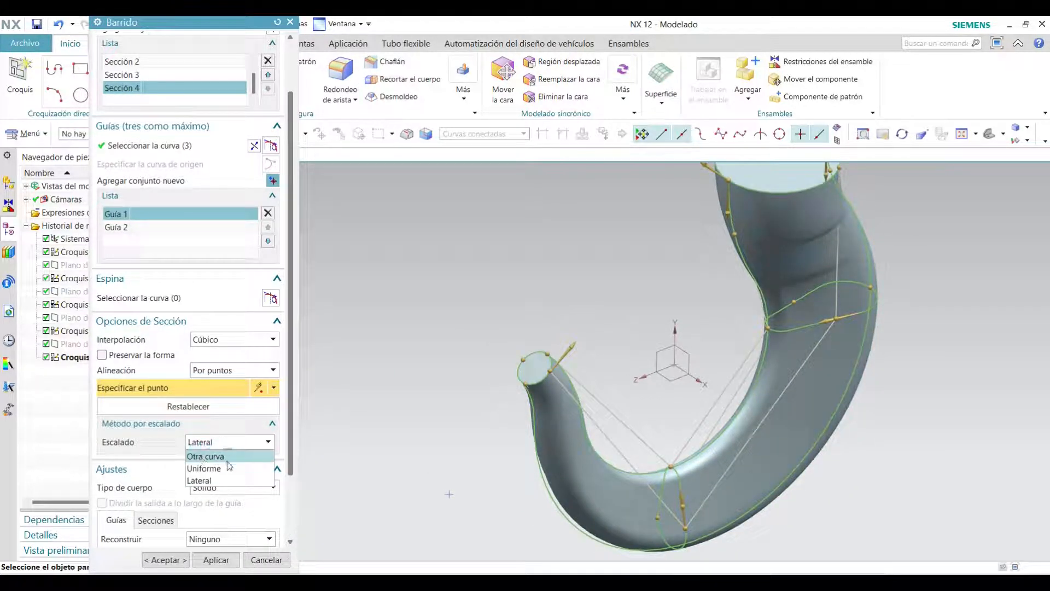
click(221, 480)
- Set the sweep's section interpolation to Lineal
middle_drag(541, 315, 524, 271)
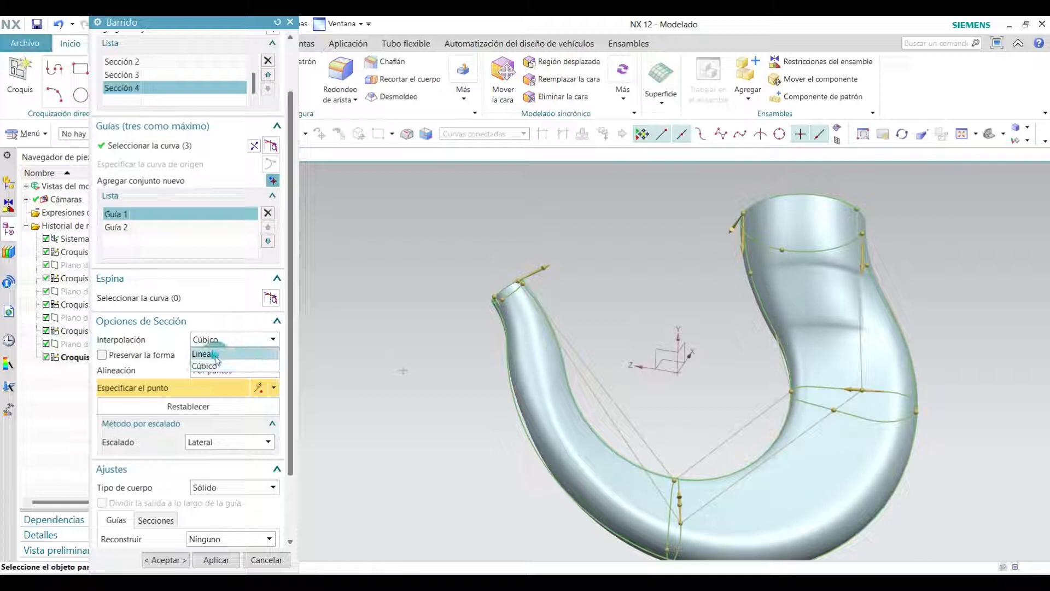
click(216, 360)
middle_drag(652, 284, 392, 344)
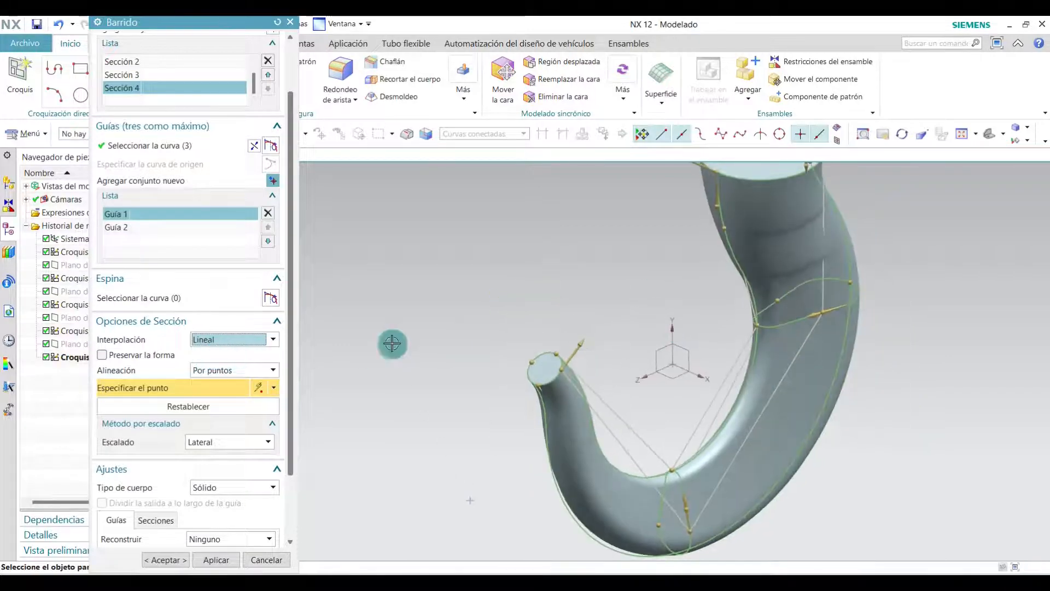
click(267, 340)
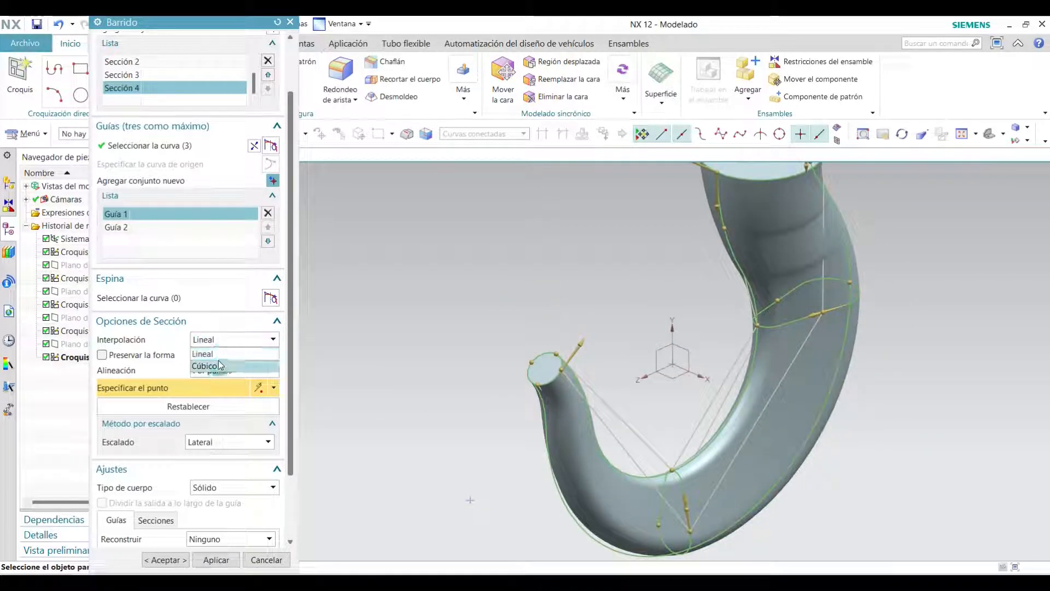
click(248, 352)
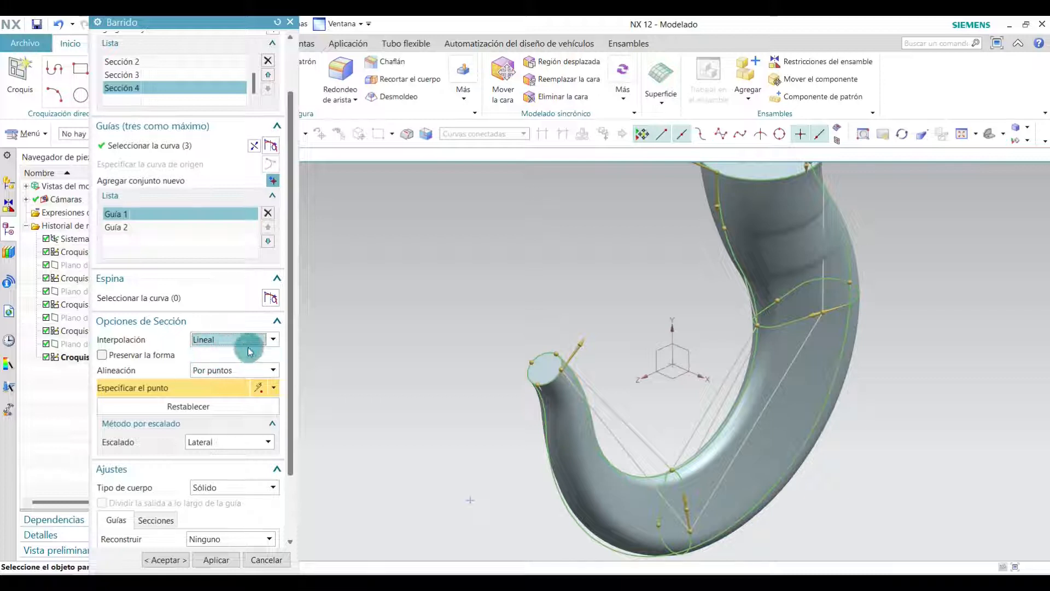
- Move the top section's locked alignment point along its edge to 67.110%
middle_drag(689, 319, 804, 247)
scroll(766, 222, up, 3)
middle_drag(729, 194, 716, 198)
click(681, 199)
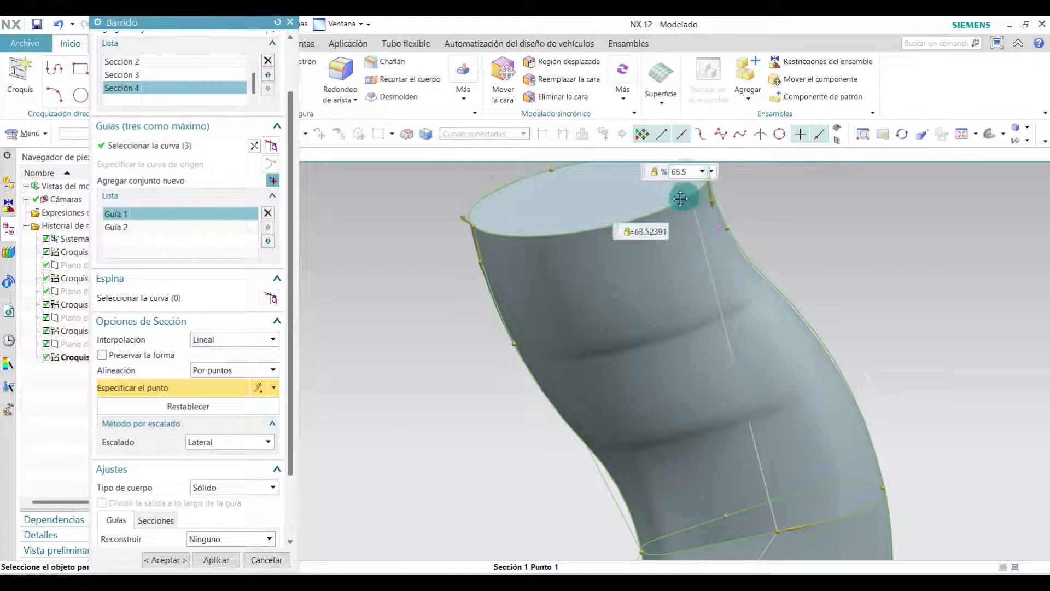
middle_drag(806, 237, 711, 260)
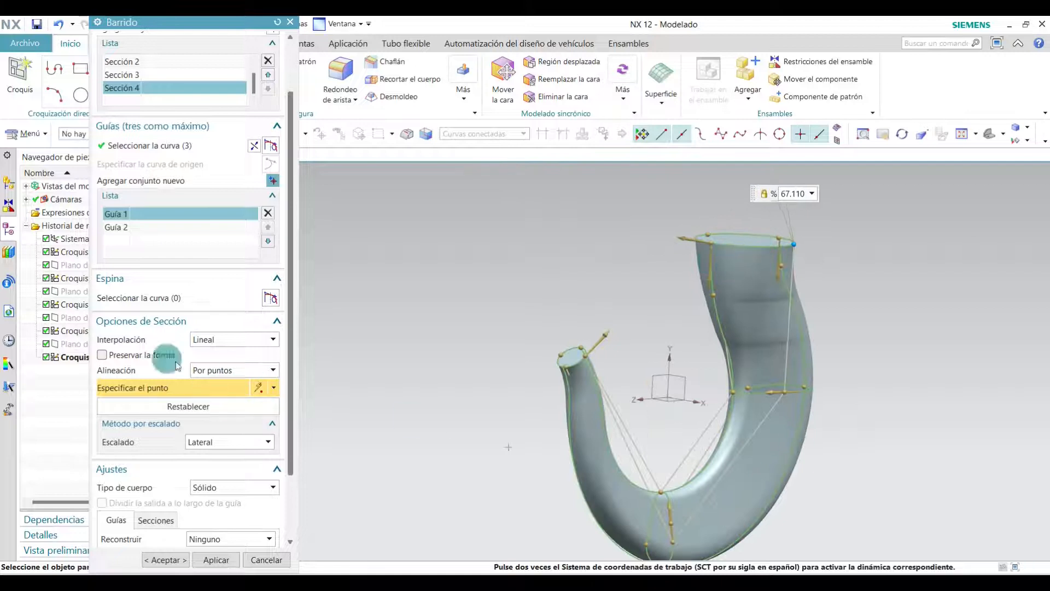
- Try the preserve-shape option on the sweep, inspect the hook, and turn the option off again
click(103, 355)
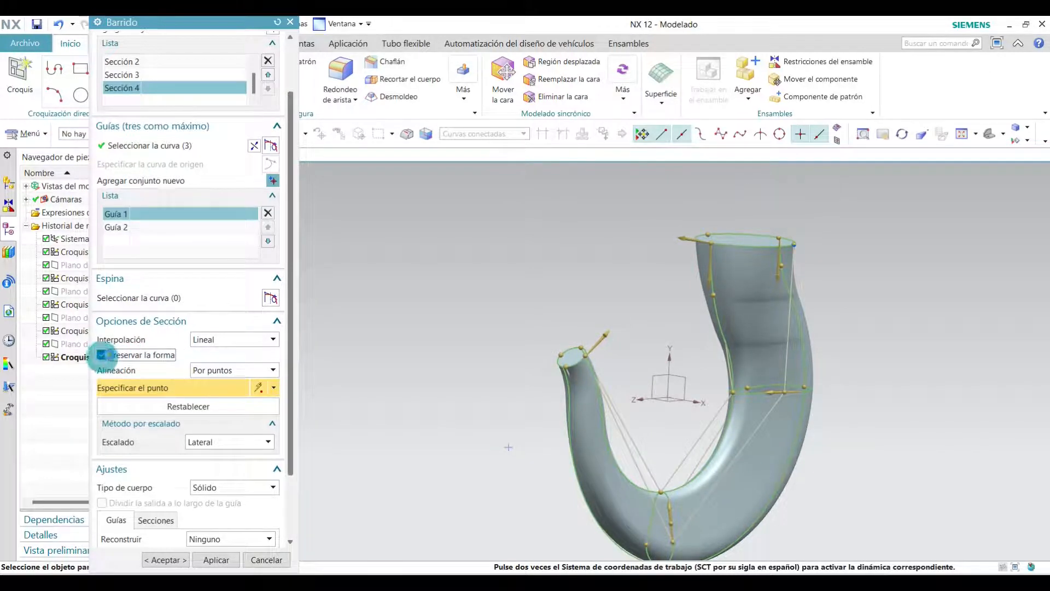
mouse_move(662, 339)
middle_down()
mouse_move(633, 321)
mouse_move(651, 350)
mouse_move(636, 359)
mouse_move(668, 337)
middle_up()
middle_drag(684, 375, 669, 352)
scroll(749, 363, down, 2)
middle_drag(749, 363, 678, 363)
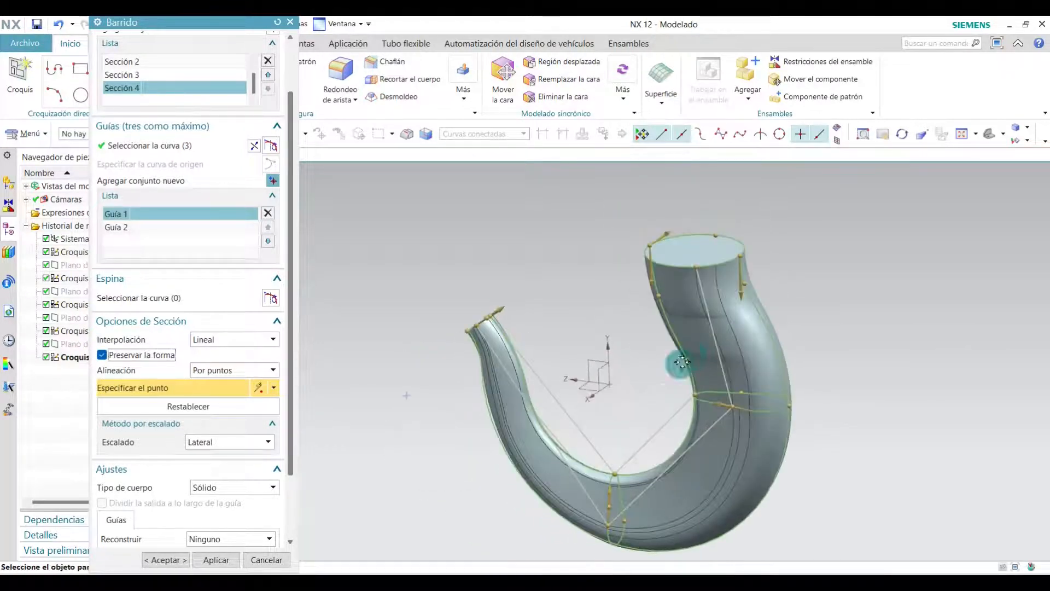
click(102, 355)
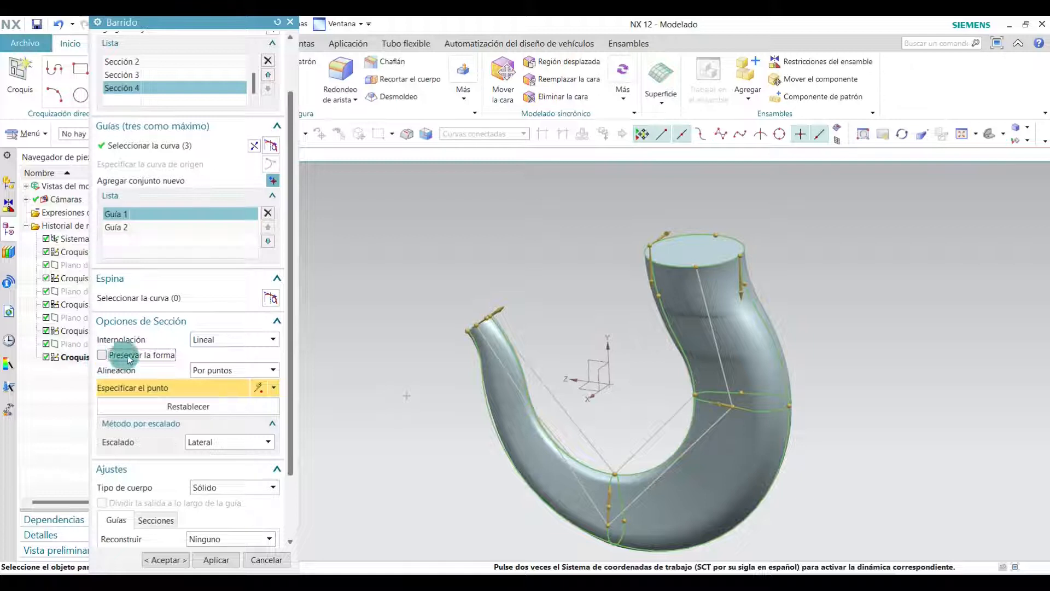
- Accept the sweep to create the solid hook body and inspect it
middle_drag(528, 317, 633, 328)
click(158, 529)
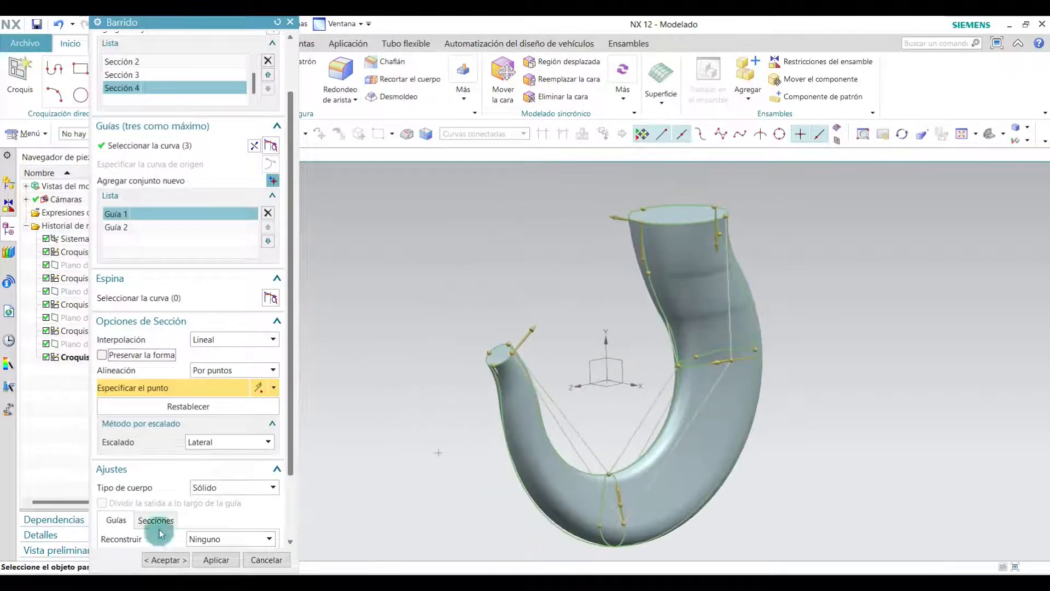
click(169, 560)
mouse_move(779, 244)
middle_down()
mouse_move(771, 230)
mouse_move(778, 246)
middle_up()
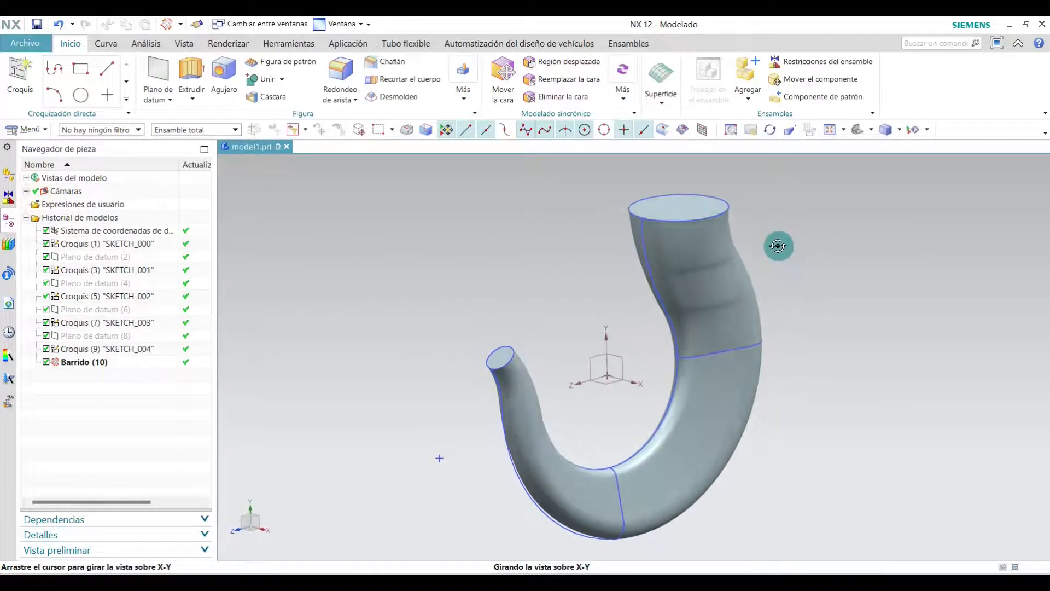
mouse_move(581, 265)
middle_down()
mouse_move(593, 272)
mouse_move(584, 267)
middle_up()
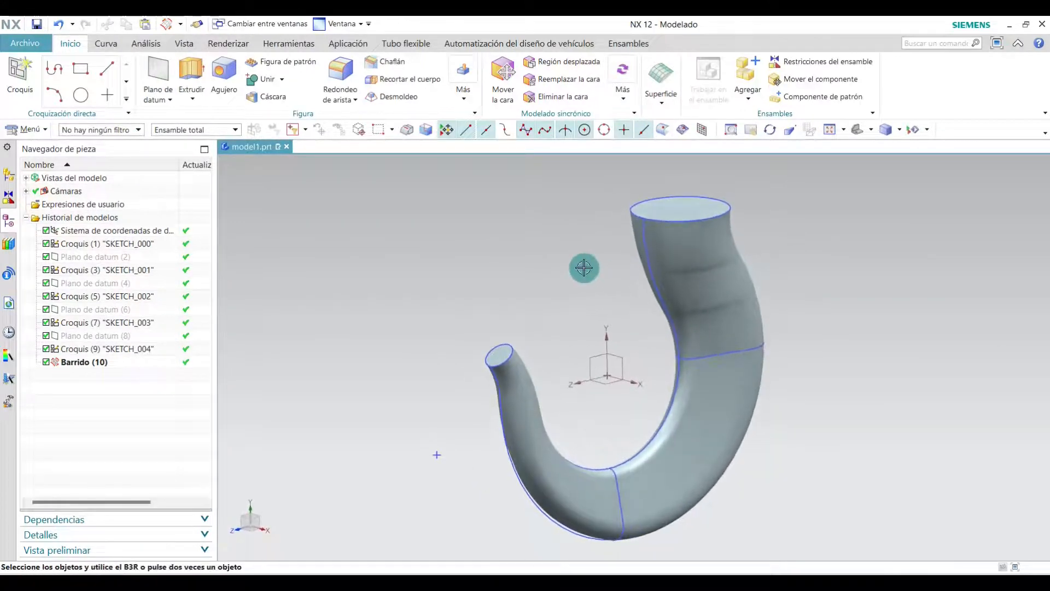
shift+middle_drag(428, 328, 382, 403)
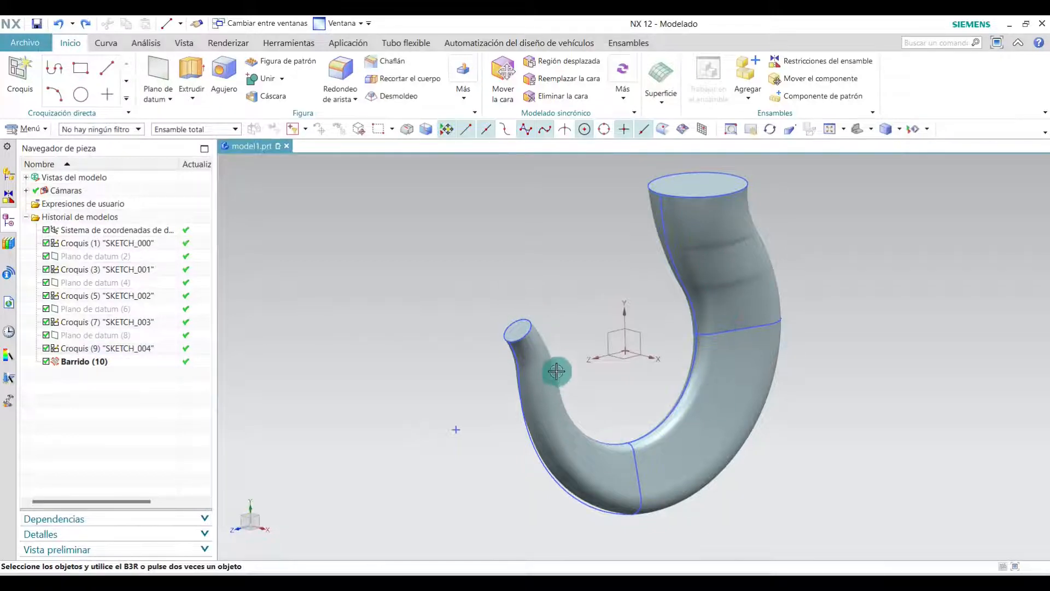
- Create a new sketch on the YZ datum plane in which the hook profile lies
click(25, 71)
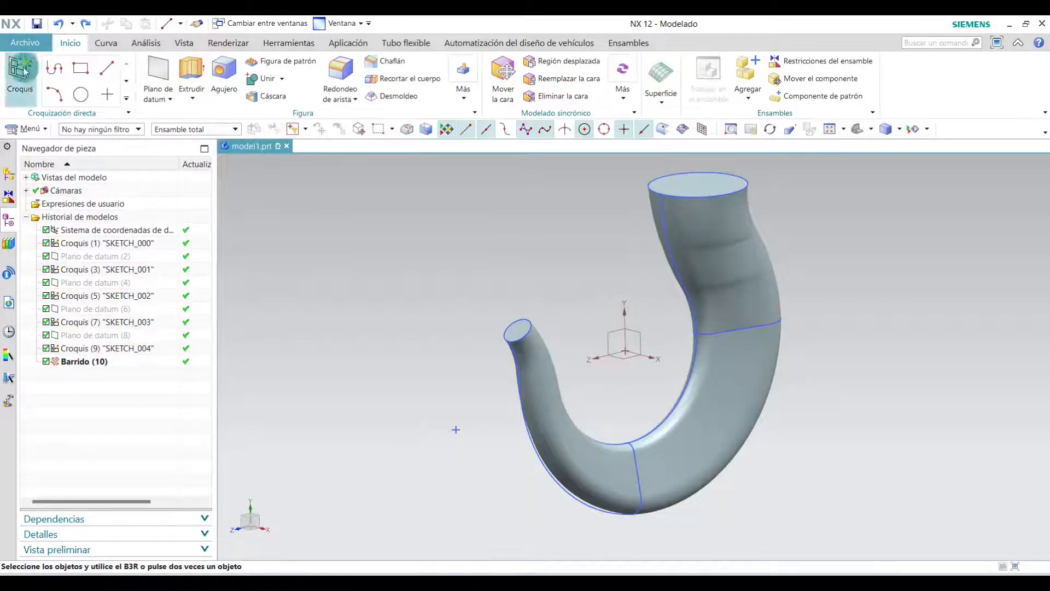
click(612, 333)
click(155, 175)
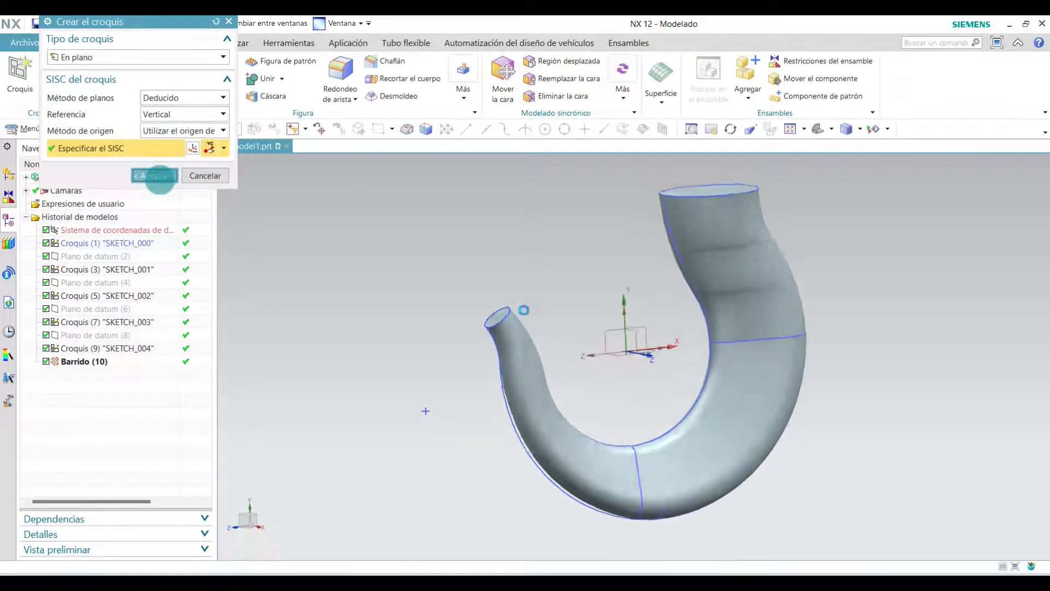
- Sketch a line across the hook tip's end face and a circle centred on its midpoint, passing through the line's endpoint
click(153, 70)
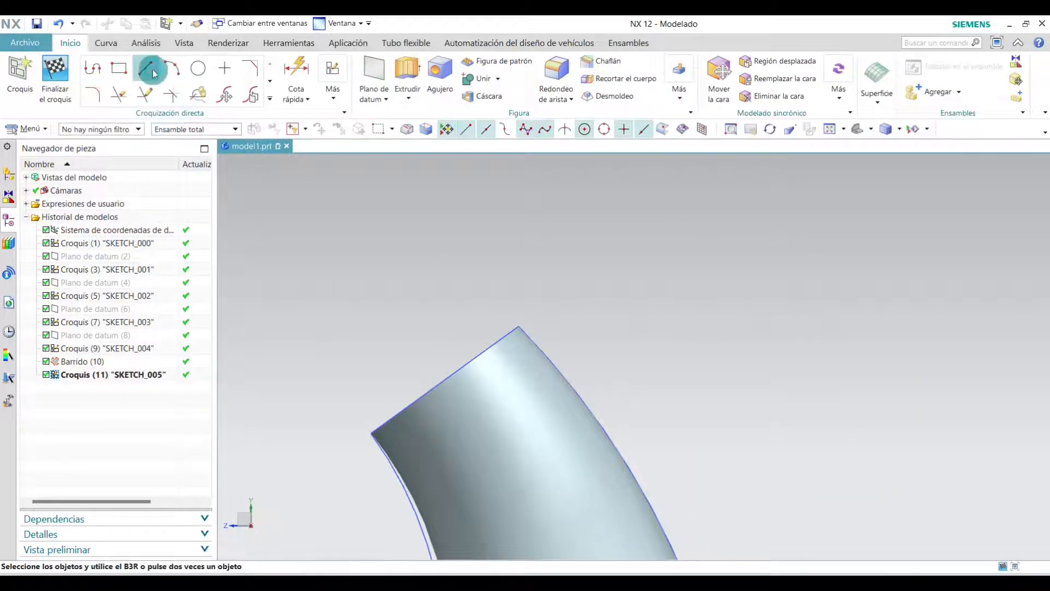
click(366, 437)
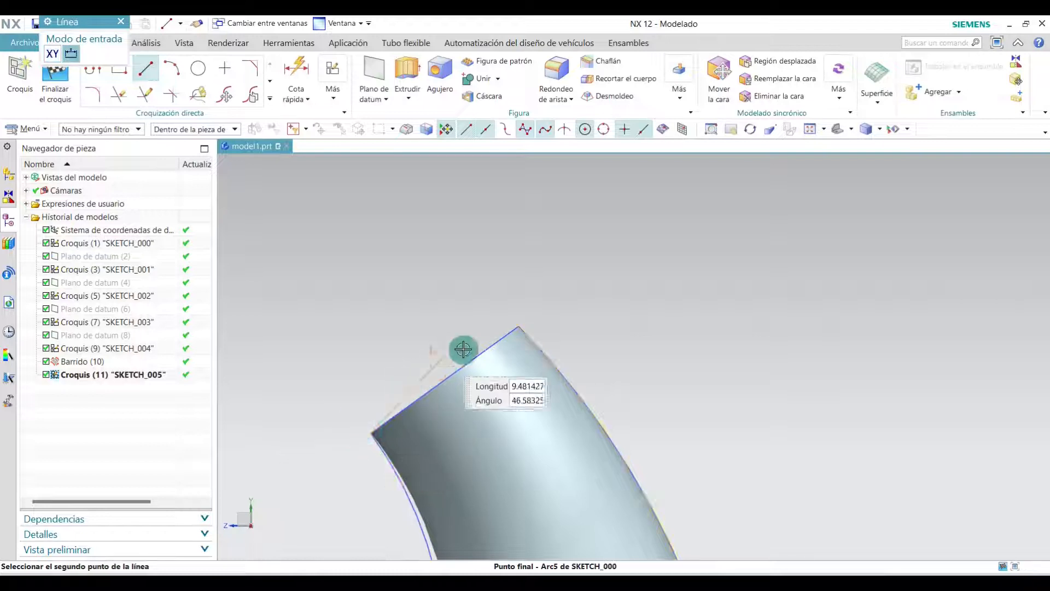
click(520, 324)
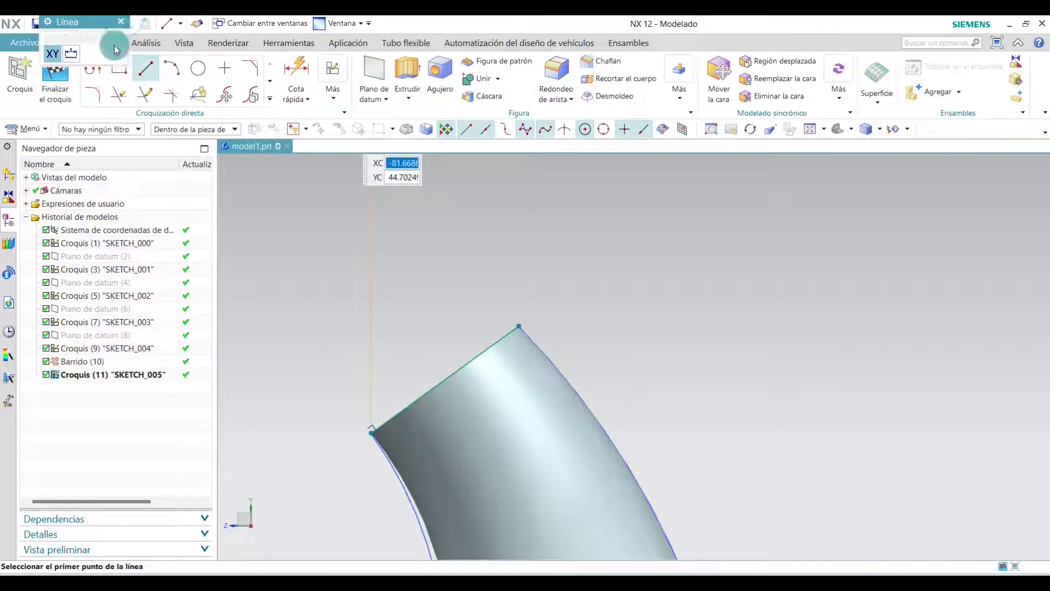
click(198, 68)
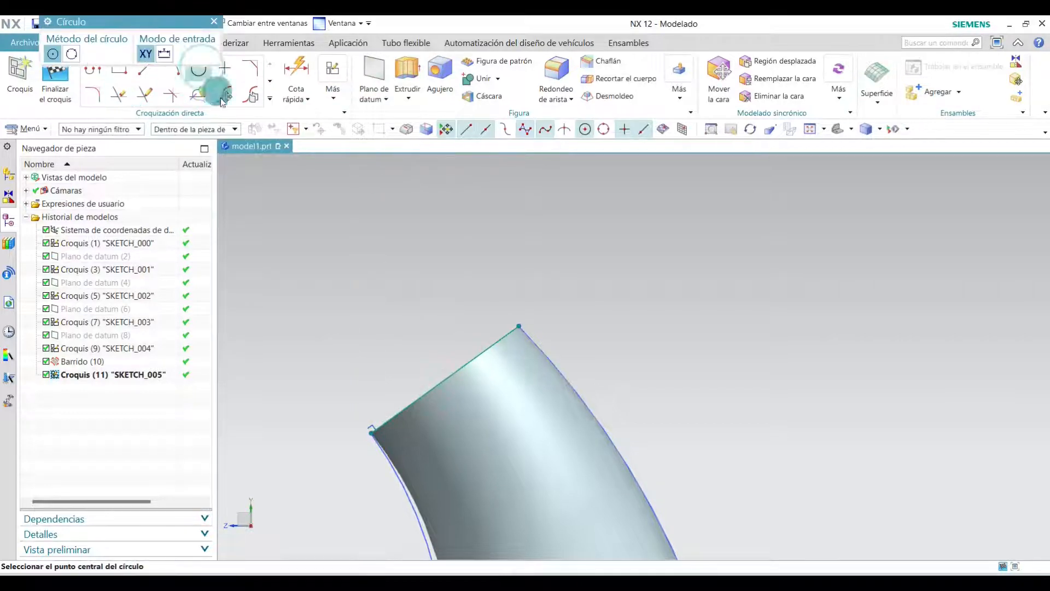
click(443, 378)
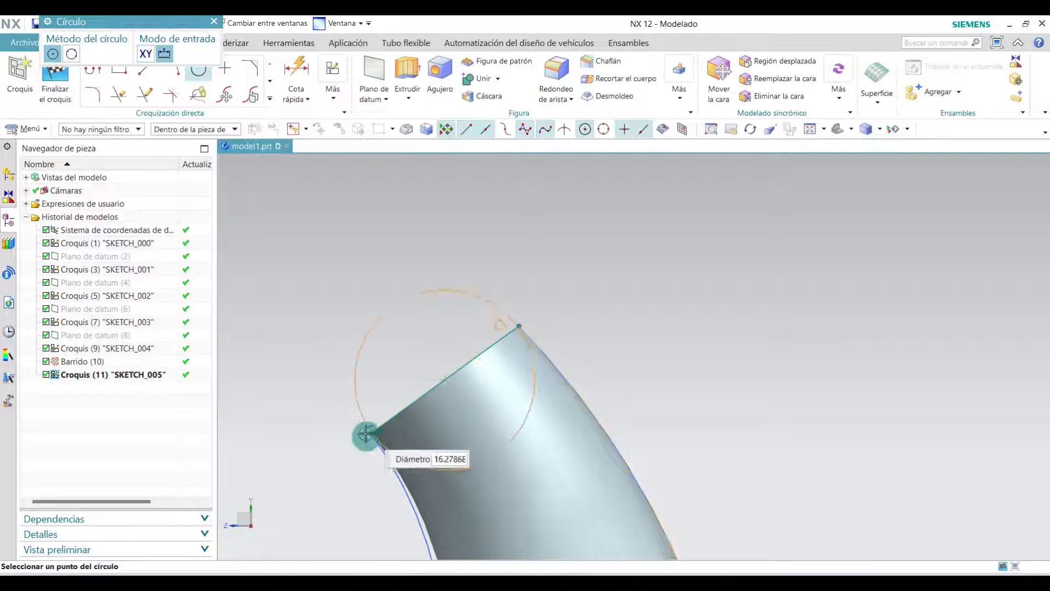
click(370, 433)
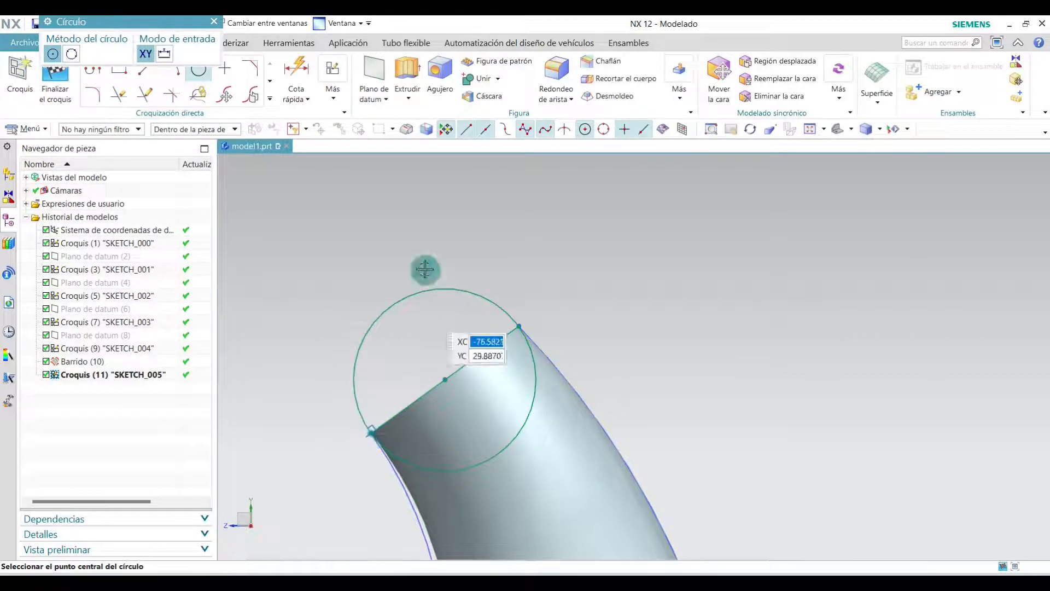
click(214, 21)
- Draw a line about 11 mm long from the circle's centre, perpendicular to the end-face line and extending outward past the circle
click(145, 69)
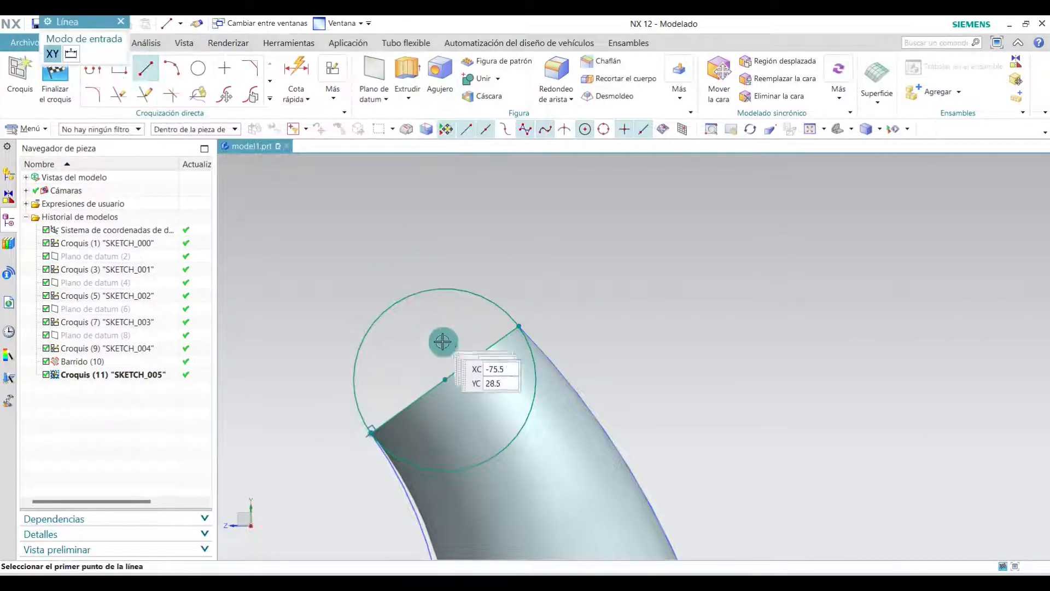
click(445, 378)
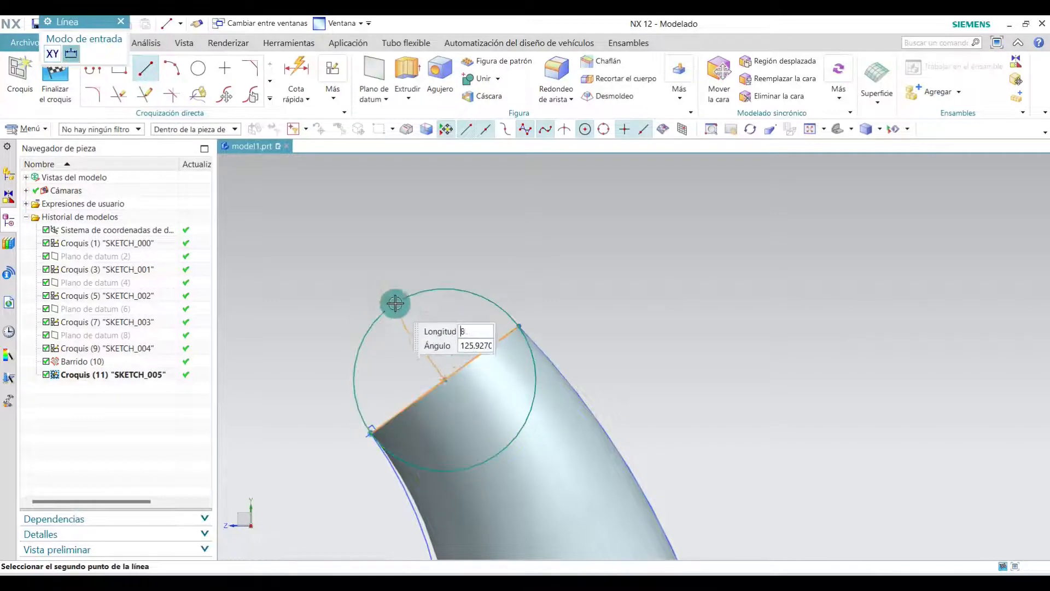
click(375, 282)
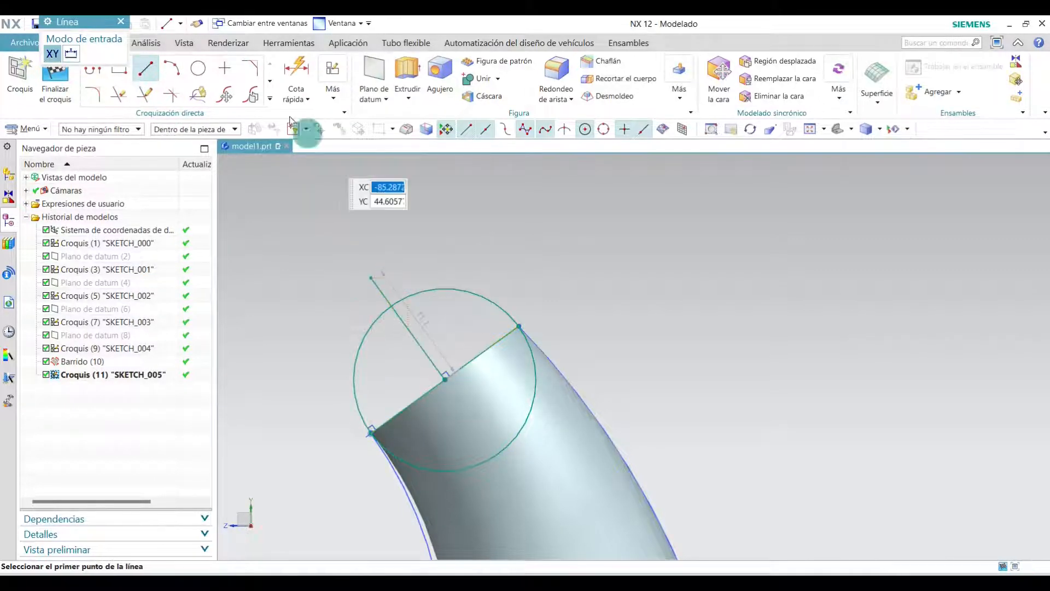
click(121, 22)
- Trim the perpendicular line beyond the circle and the half of the circle inside the hook, and finish the sketch
click(118, 94)
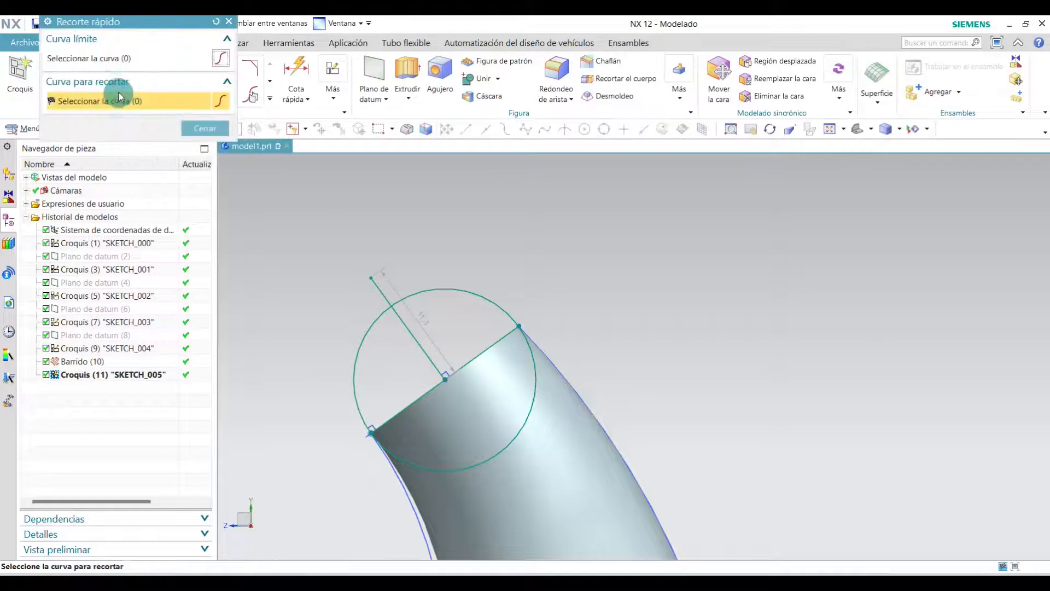
click(383, 293)
click(541, 371)
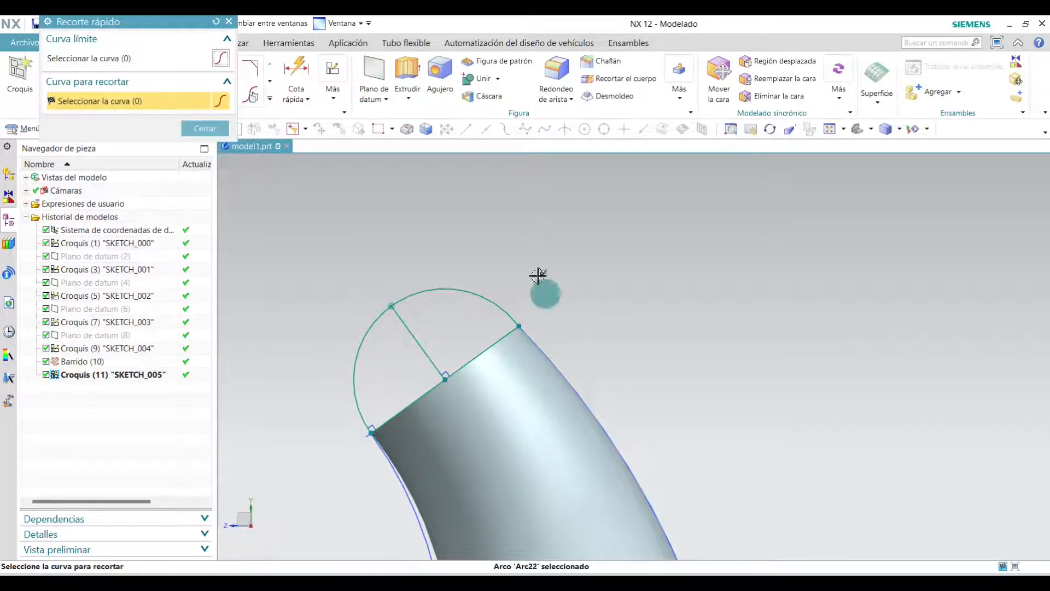
click(221, 131)
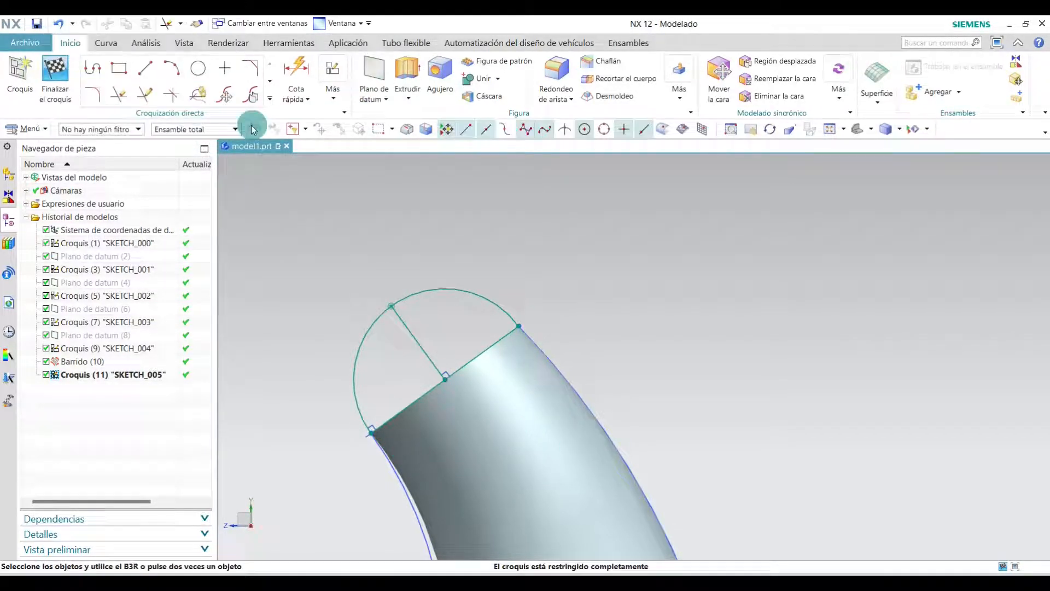
click(58, 71)
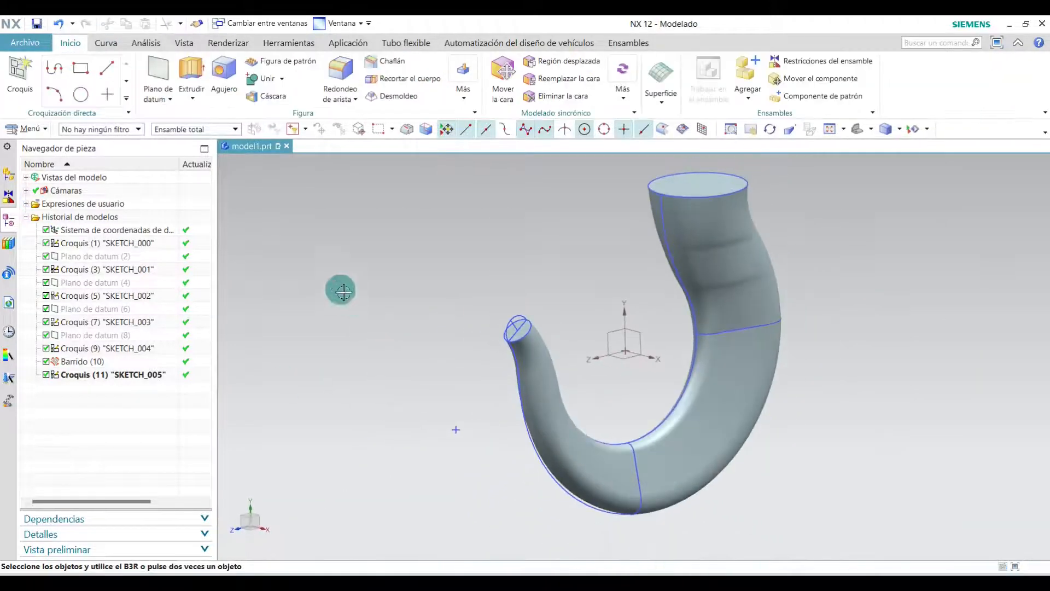
- Start a Revolve using the region boundary curve rule and select the quarter-circle region on the inner side of the hook tip as its section
click(192, 99)
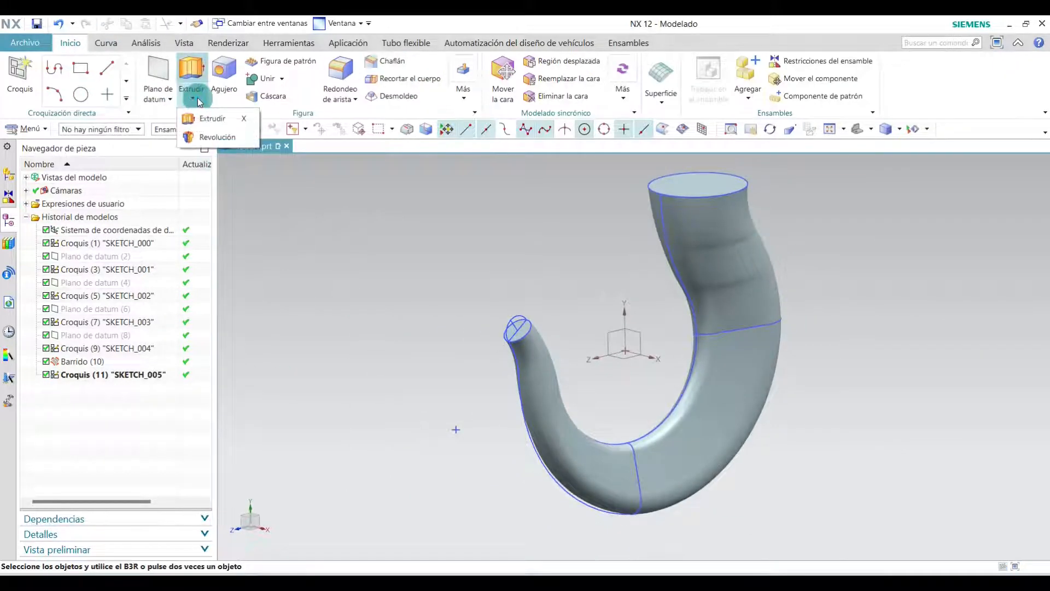
click(218, 138)
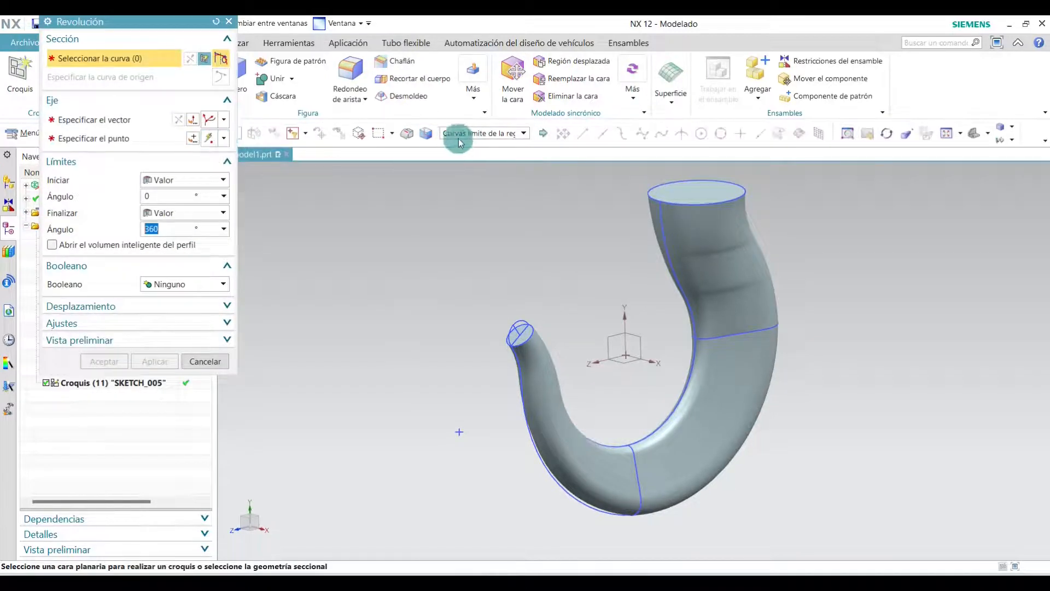
click(462, 137)
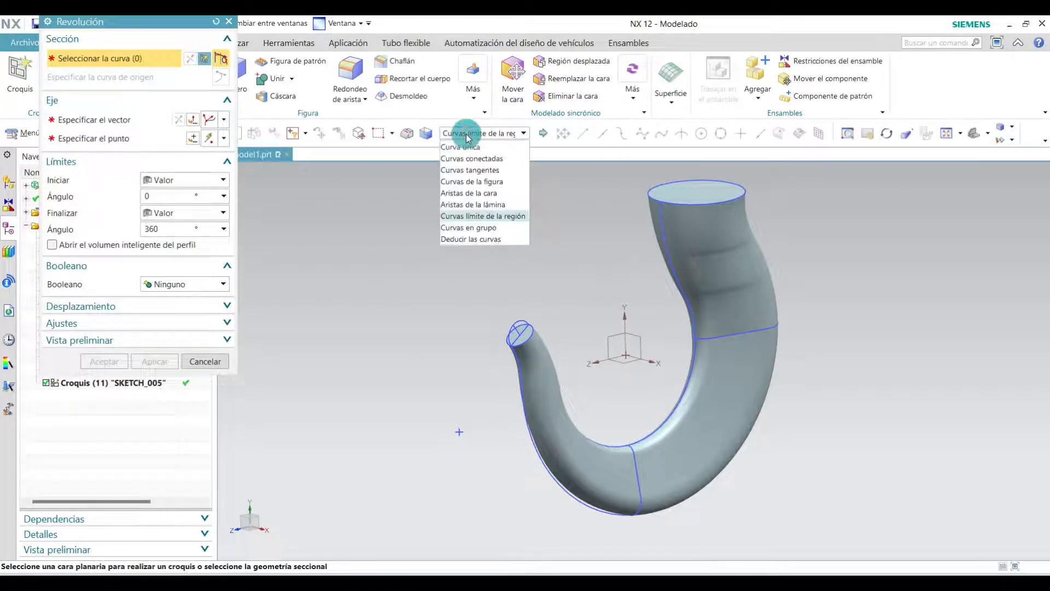
click(486, 217)
scroll(525, 326, up, 6)
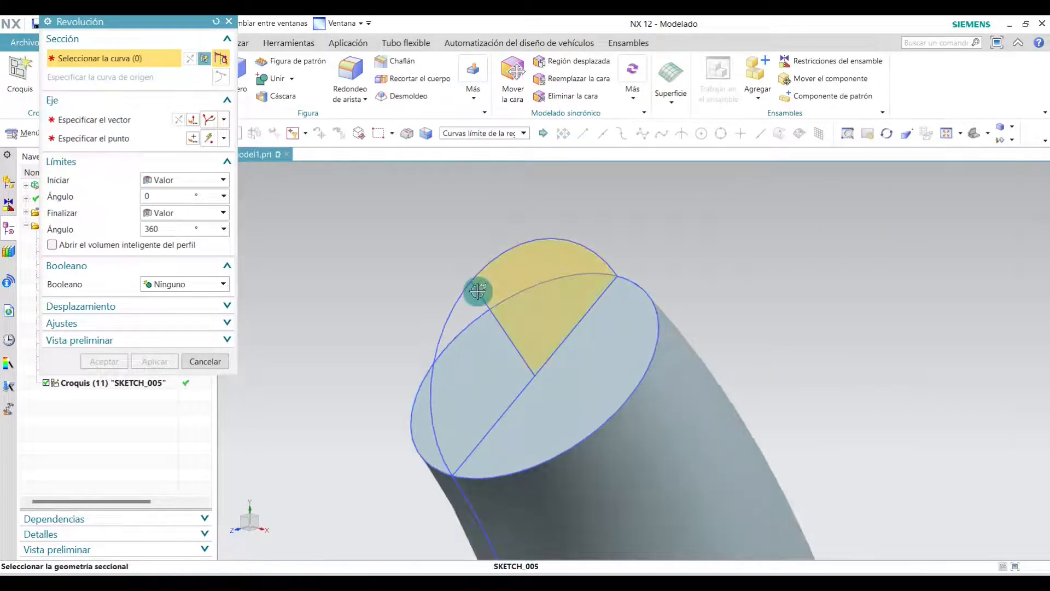
click(459, 319)
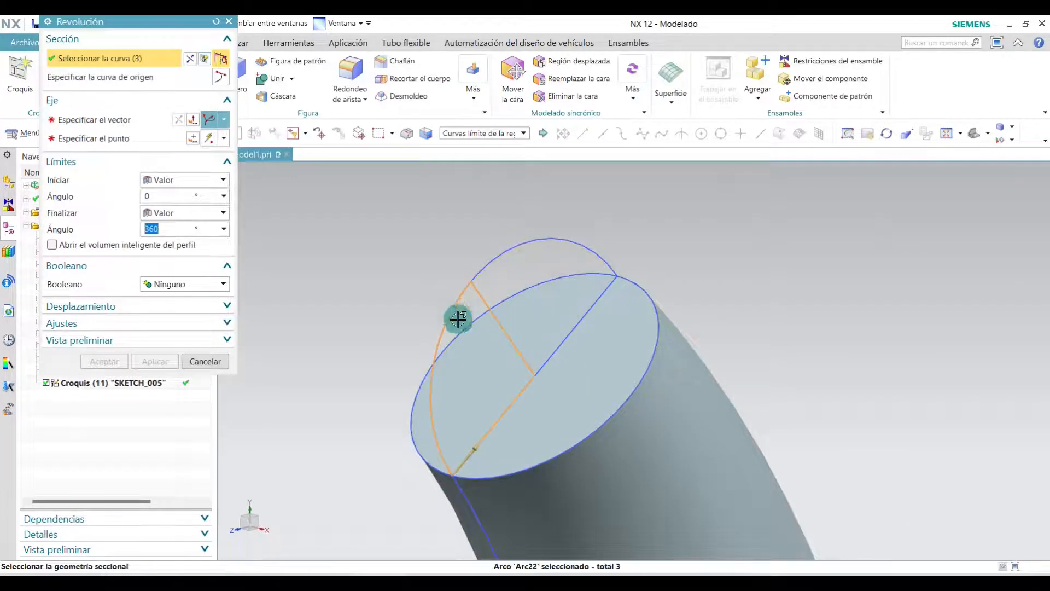
- Revolve the quarter circle 360° about the line perpendicular to the tip face, with no Boolean, to create the rounded tip
scroll(449, 341, down, 3)
click(101, 124)
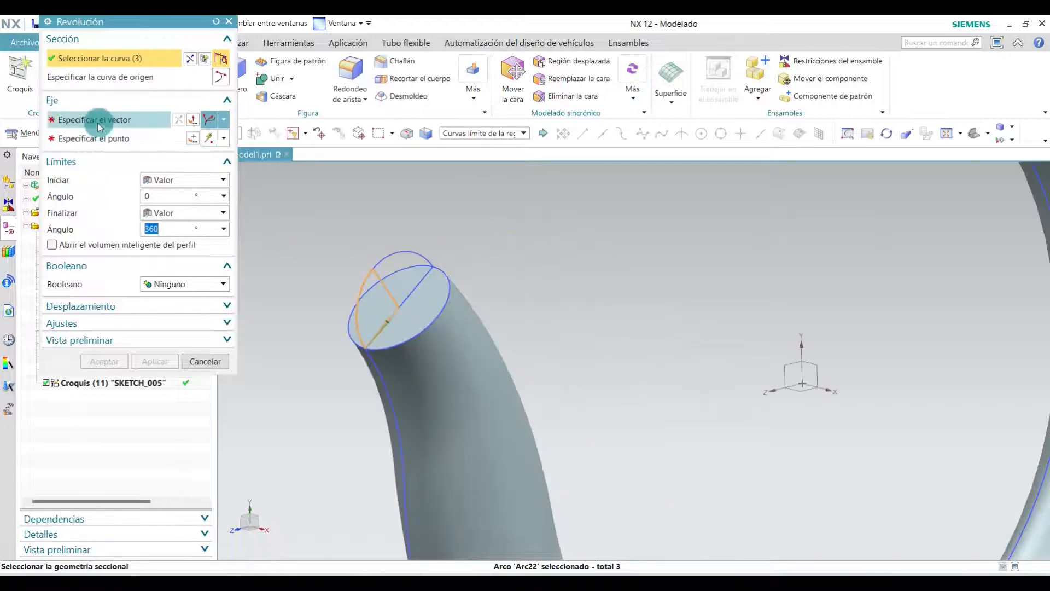
scroll(403, 307, up, 2)
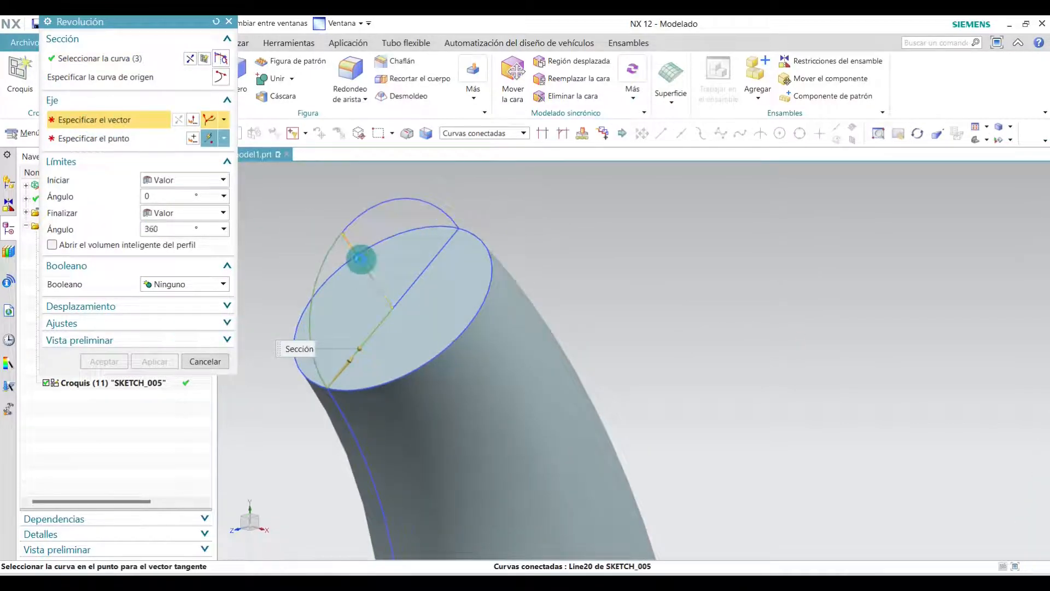
click(361, 258)
middle_drag(476, 233, 520, 253)
click(199, 284)
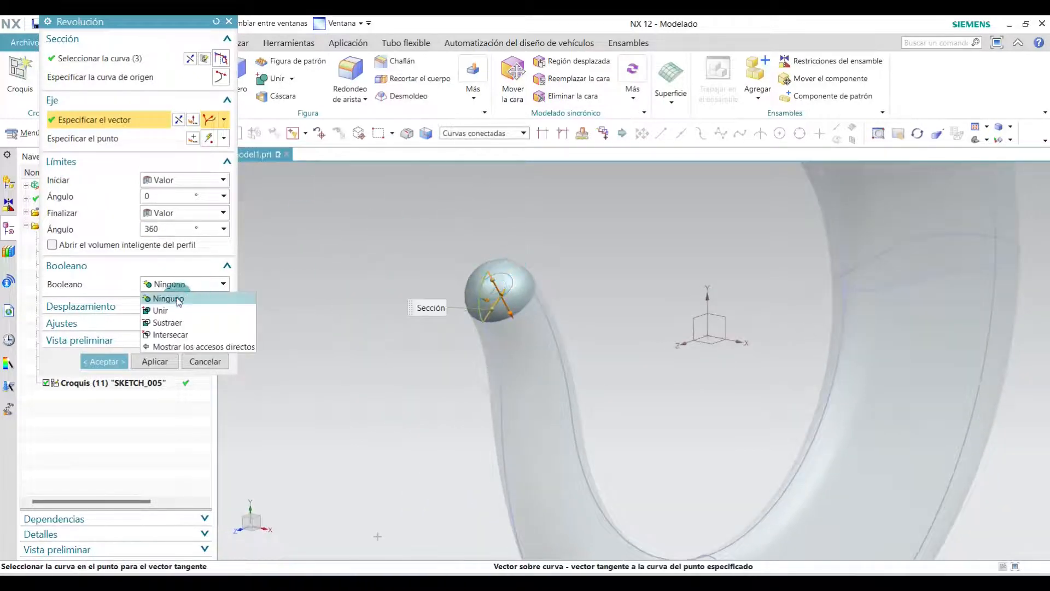
click(178, 300)
click(343, 299)
click(104, 362)
middle_drag(407, 329, 410, 263)
middle_drag(766, 184, 506, 264)
scroll(506, 263, up, 2)
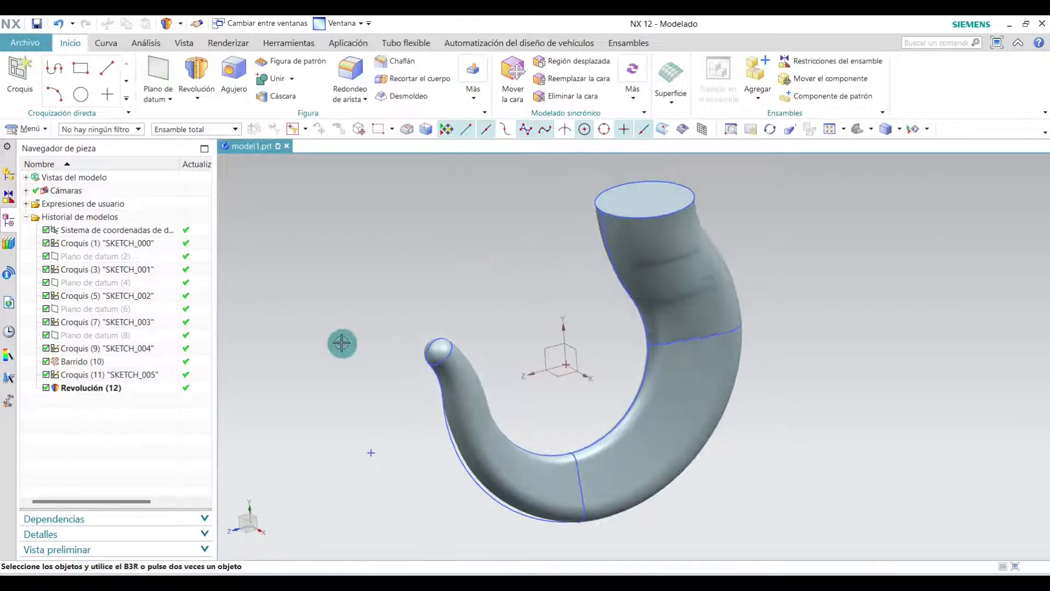
- Consult the reference drawing for the collar and shank dimensions and create a new sketch on the hook's flat upper end face
middle_drag(330, 298, 277, 393)
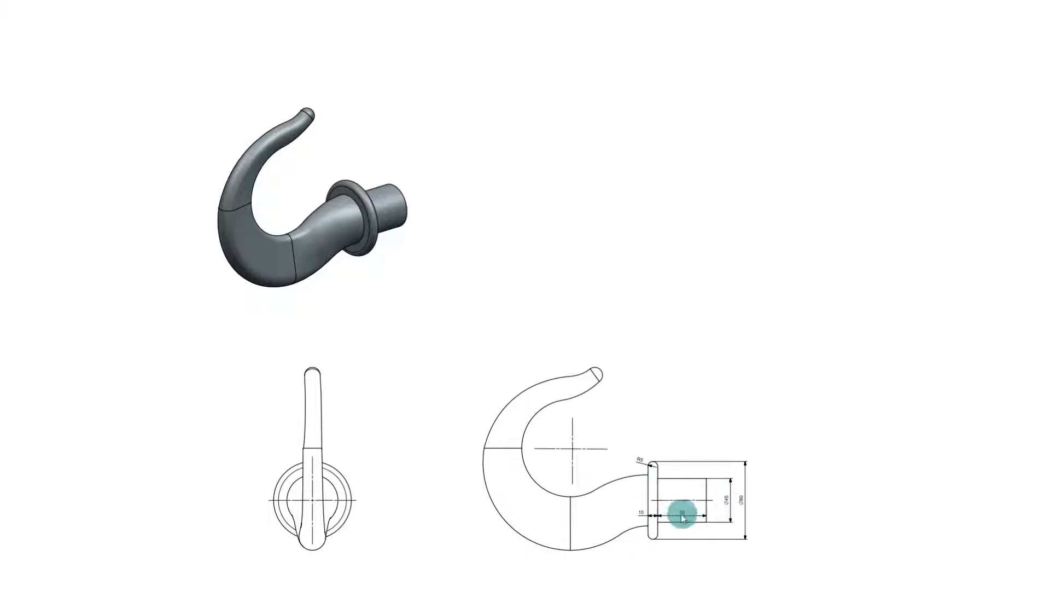
ctrl+scroll(654, 441, up, 4)
scroll(645, 395, down, 3)
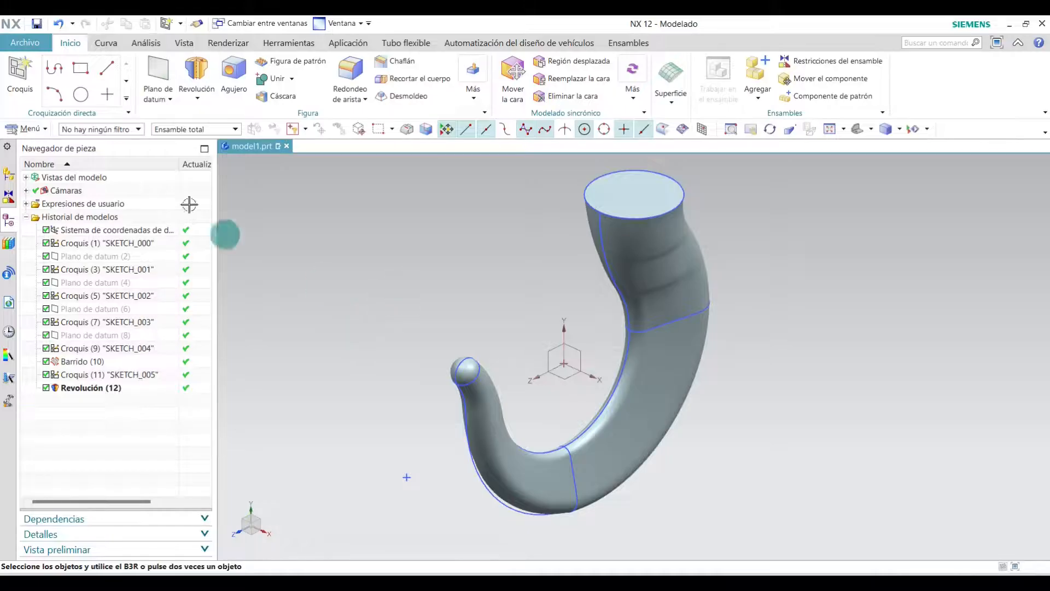
click(20, 74)
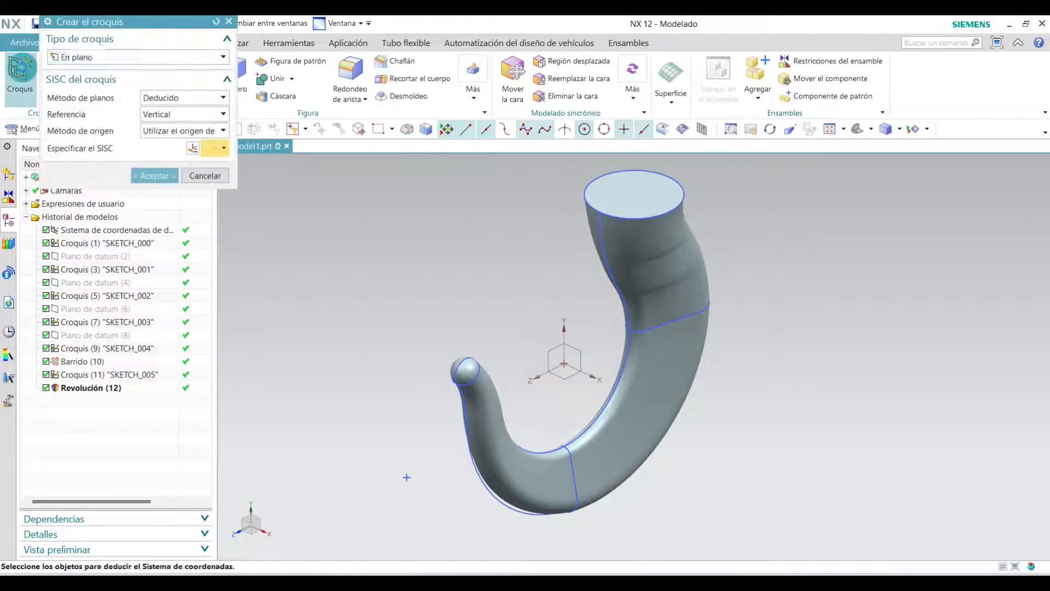
click(624, 177)
click(154, 175)
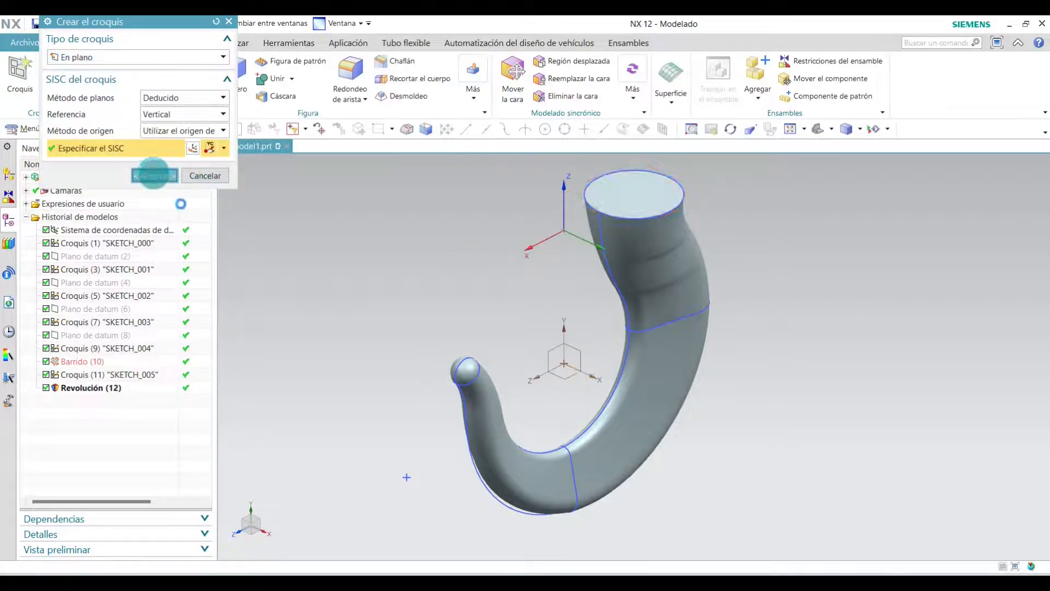
- Sketch an 80 mm diameter circle concentric with the hook's upper end face and finish the sketch
click(198, 69)
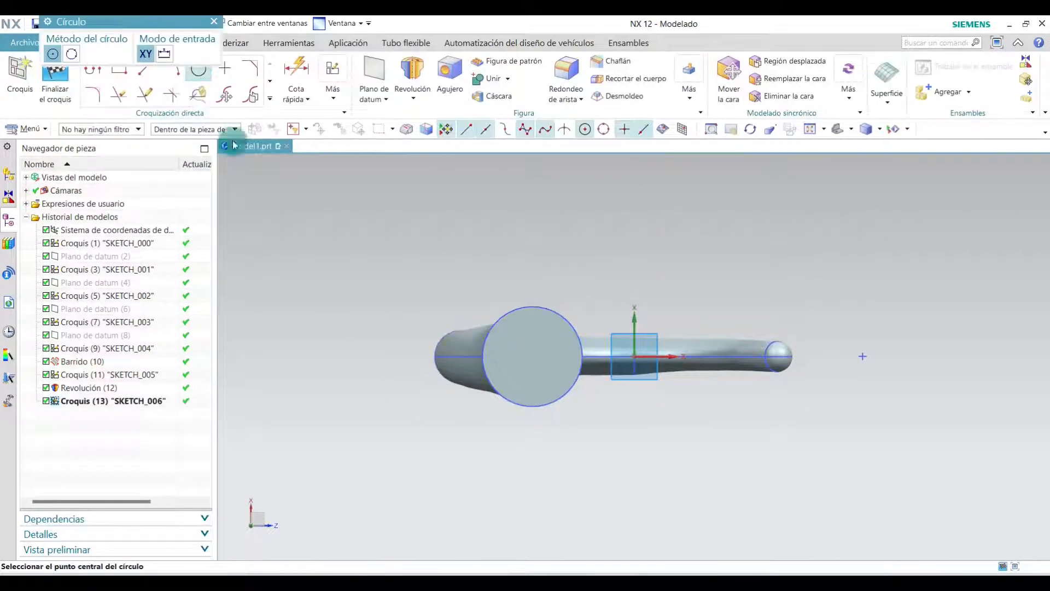
scroll(538, 379, up, 3)
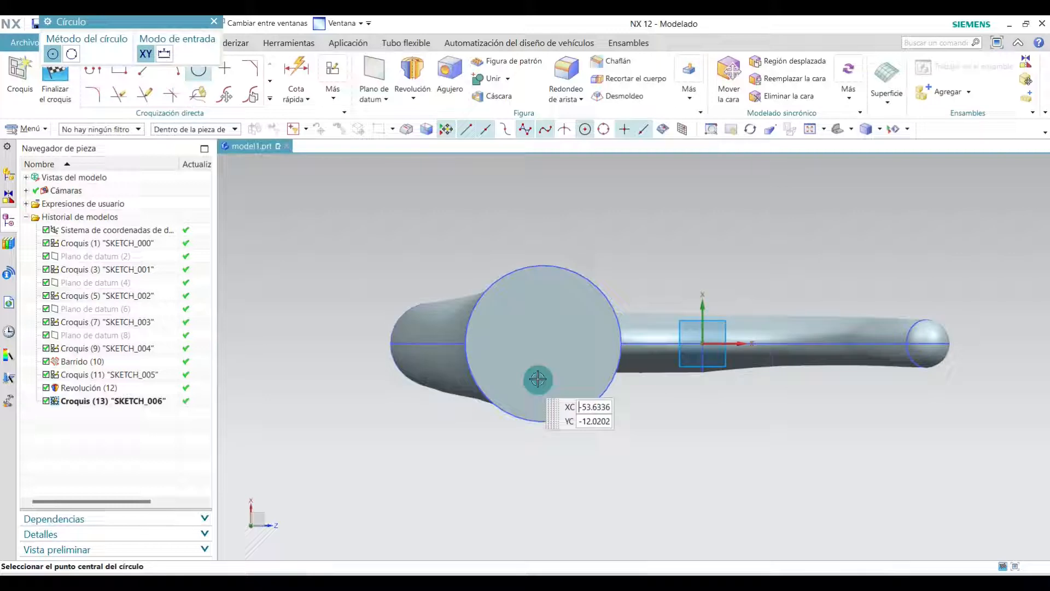
click(545, 344)
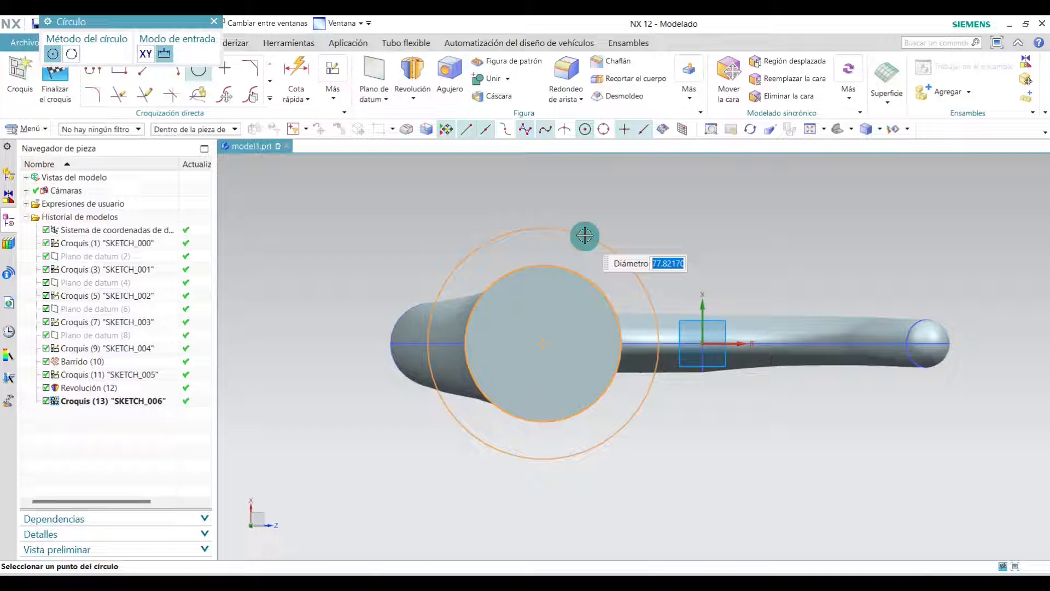
text(80)
key(Return)
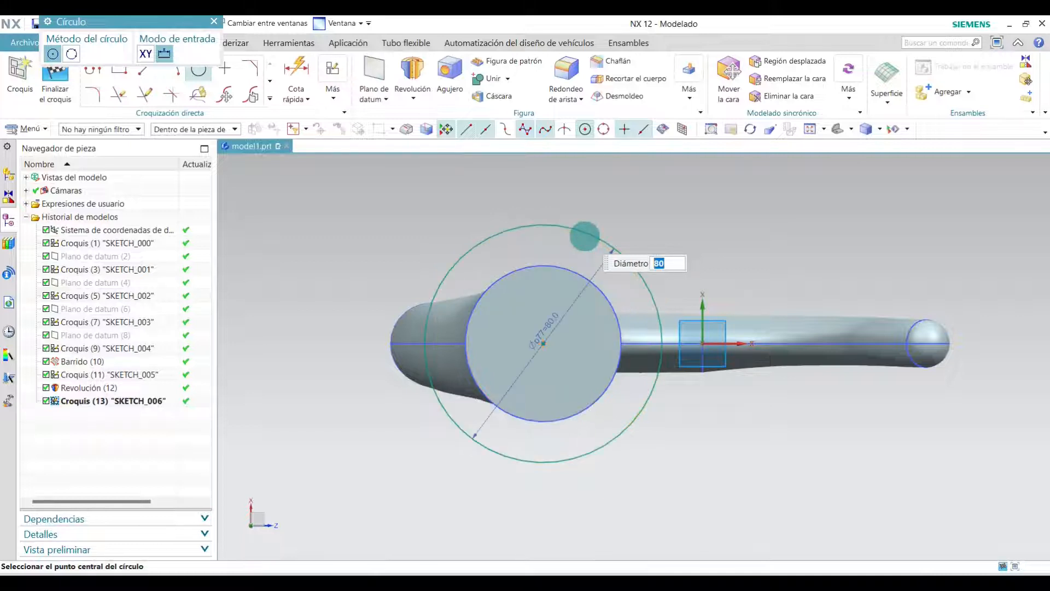
click(214, 22)
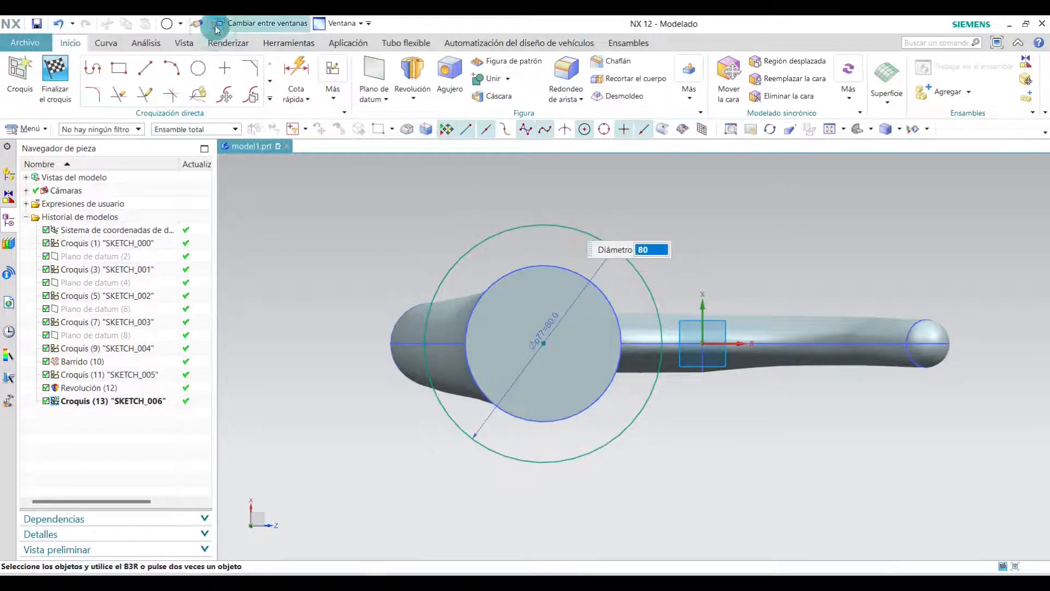
click(54, 90)
- Extrude the 80 mm circle on the hook's upper end by 10 mm with no Boolean to form the collar
click(197, 99)
click(207, 118)
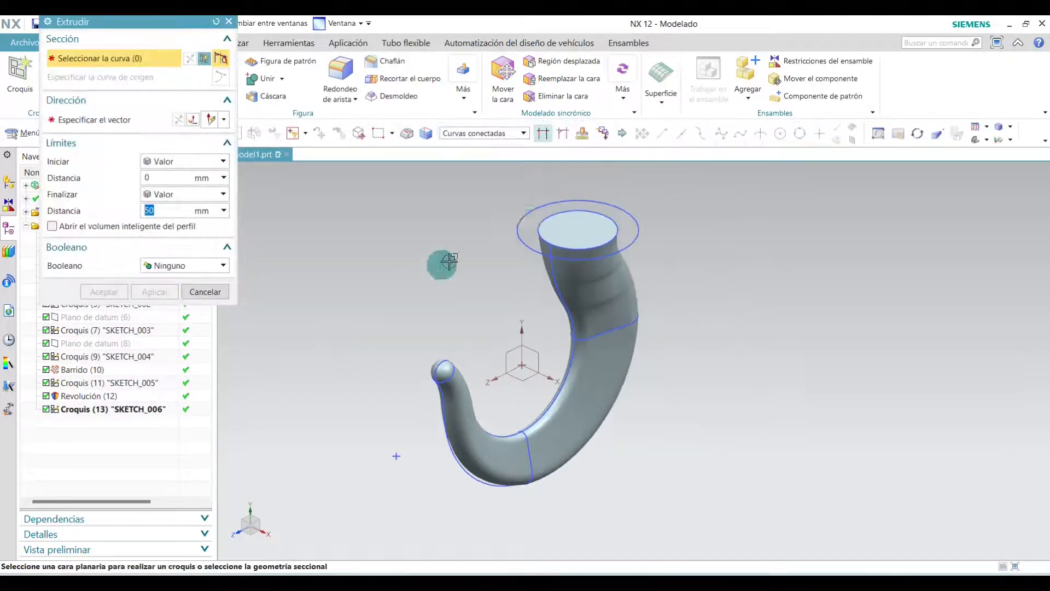
scroll(530, 217, up, 2)
scroll(539, 181, up, 1)
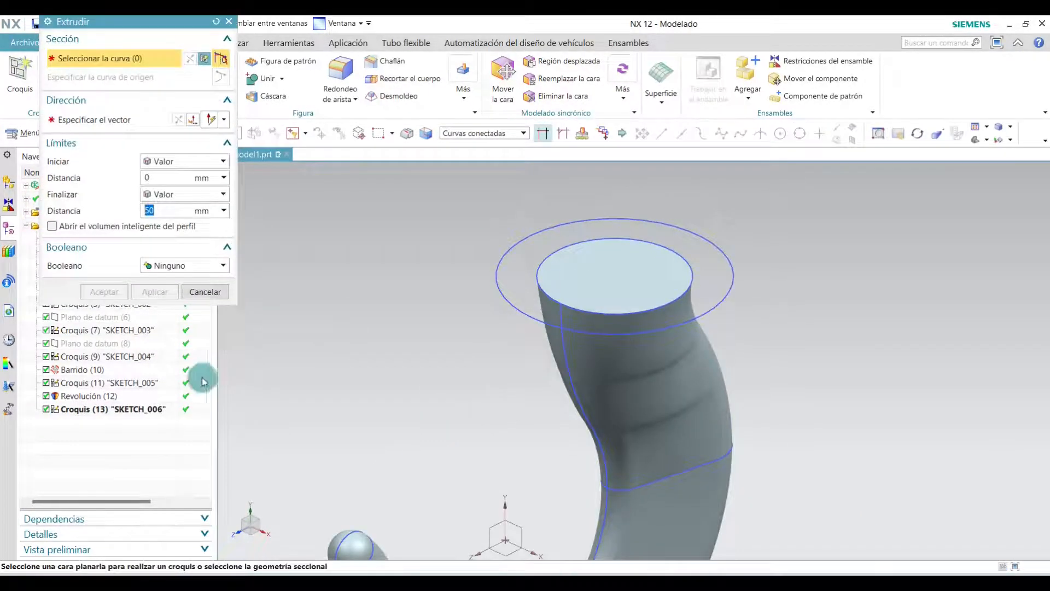
click(93, 409)
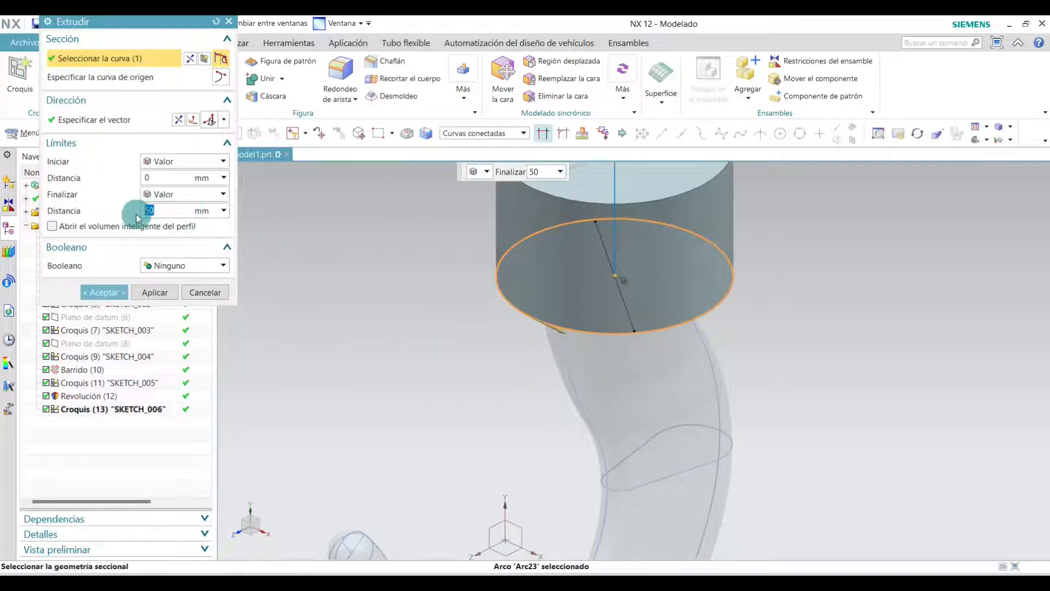
text(0)
key(Return)
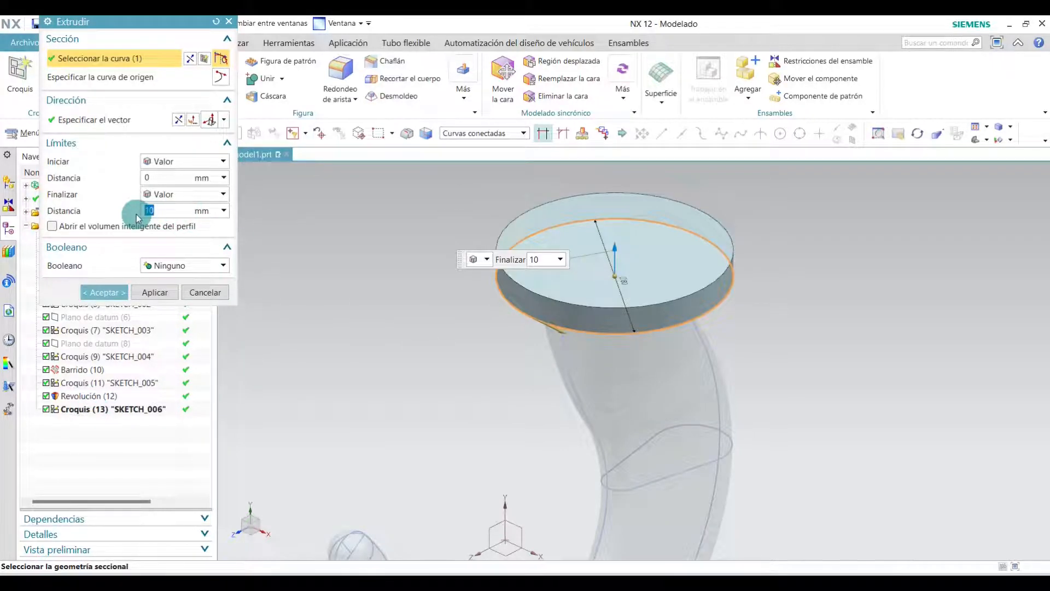
click(102, 296)
scroll(430, 254, down, 5)
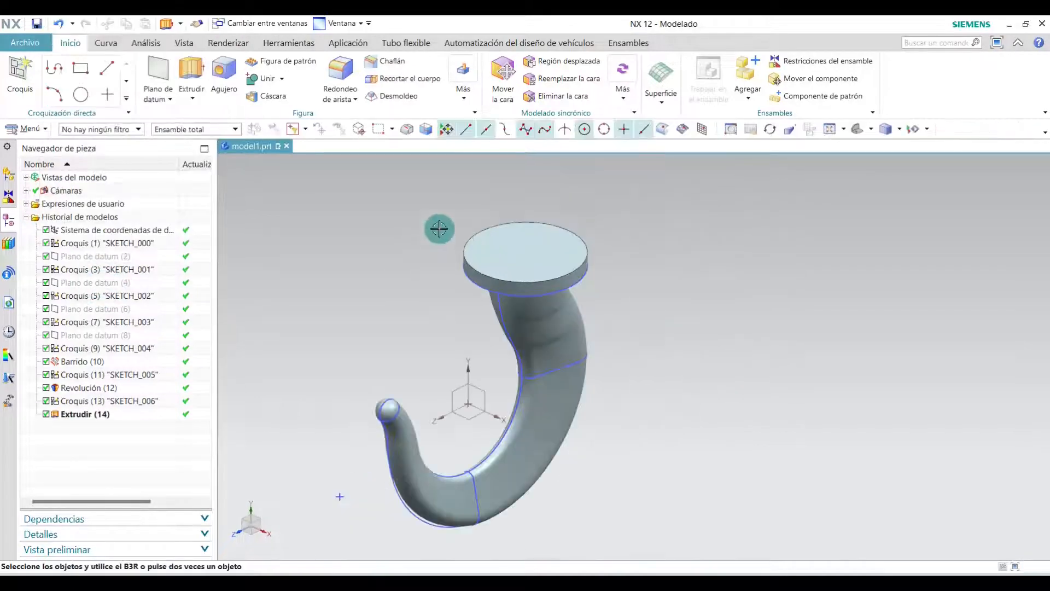
- Create a new sketch on the collar's flat top face
scroll(382, 230, up, 2)
click(20, 70)
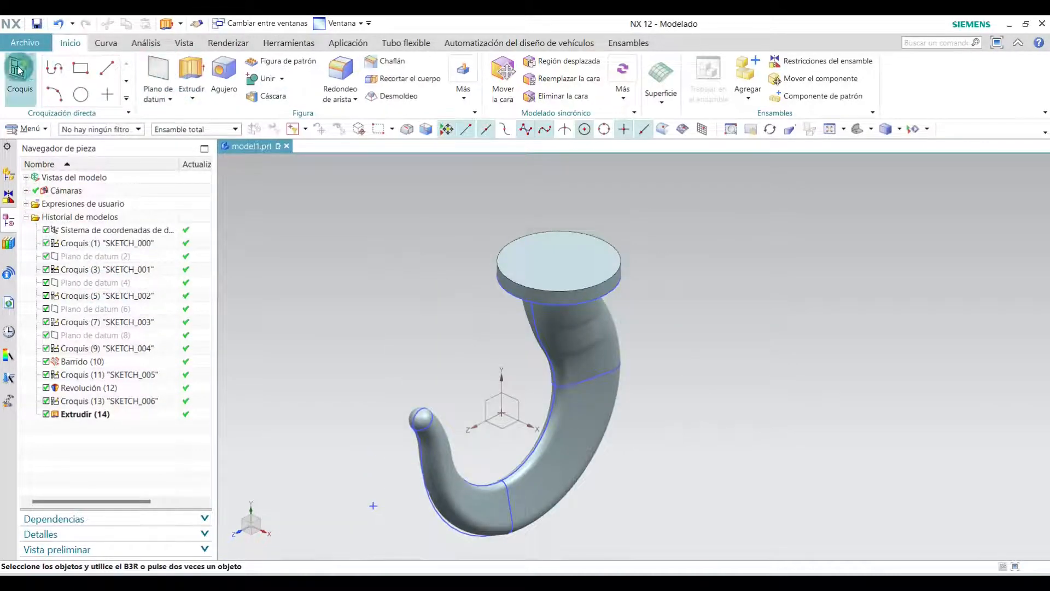
click(521, 232)
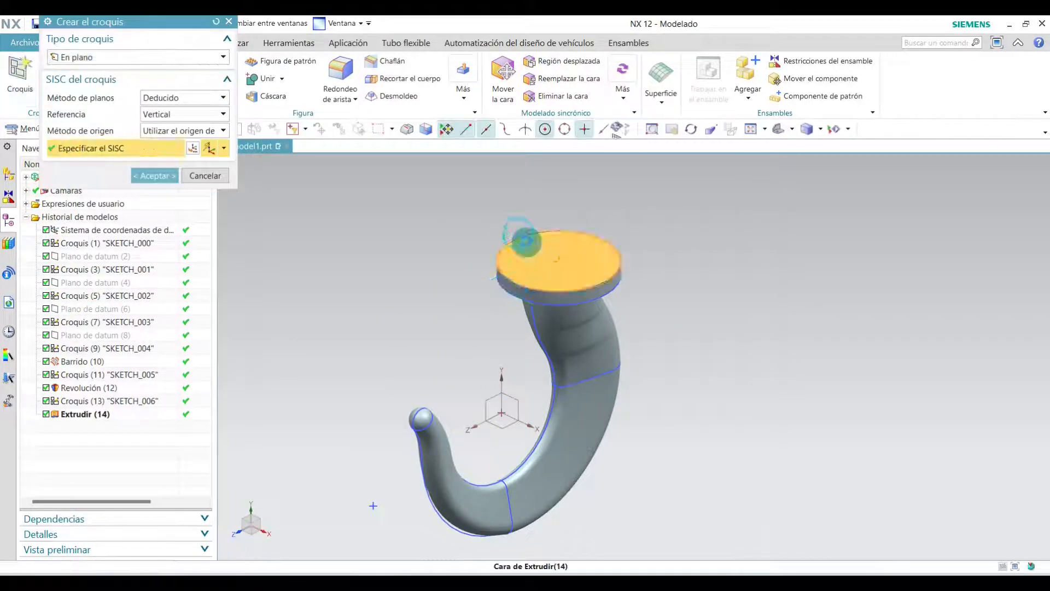
click(155, 175)
- Sketch a 445 mm diameter circle concentric with the collar's top face
click(212, 67)
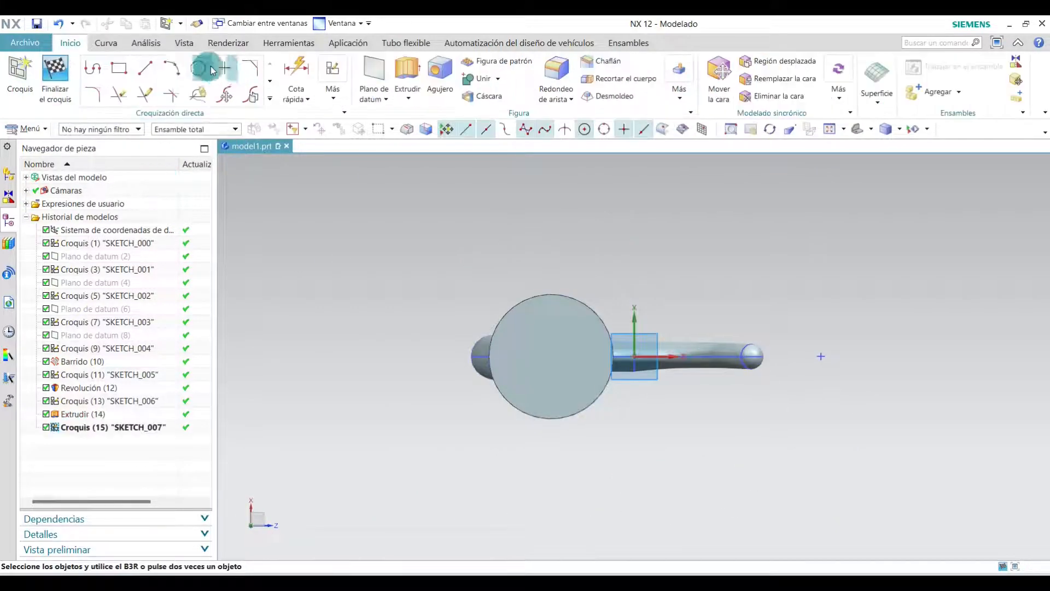
click(194, 70)
scroll(515, 335, up, 3)
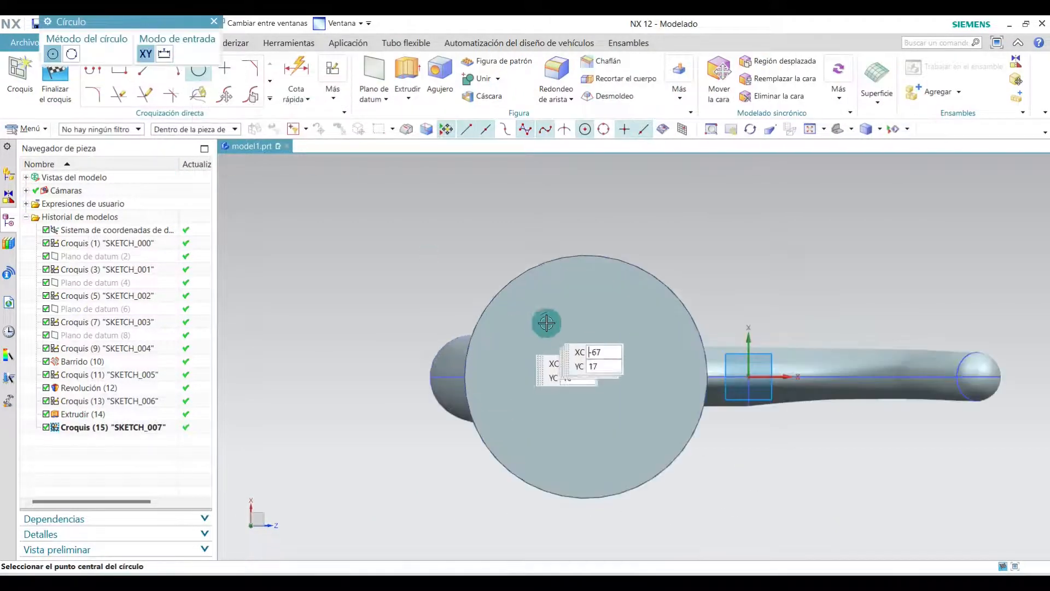
click(586, 376)
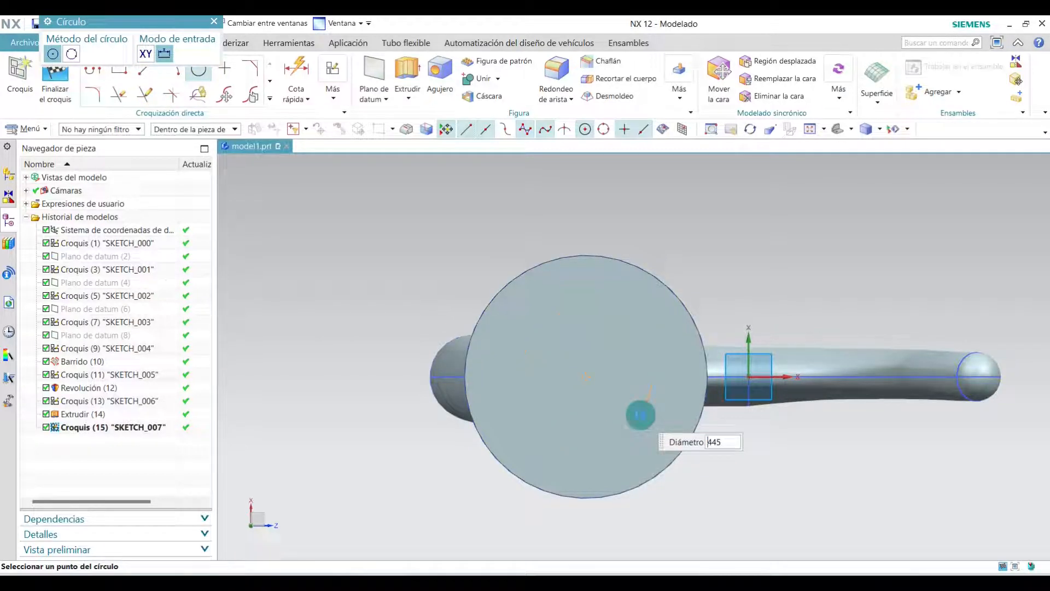
scroll(525, 333, down, 5)
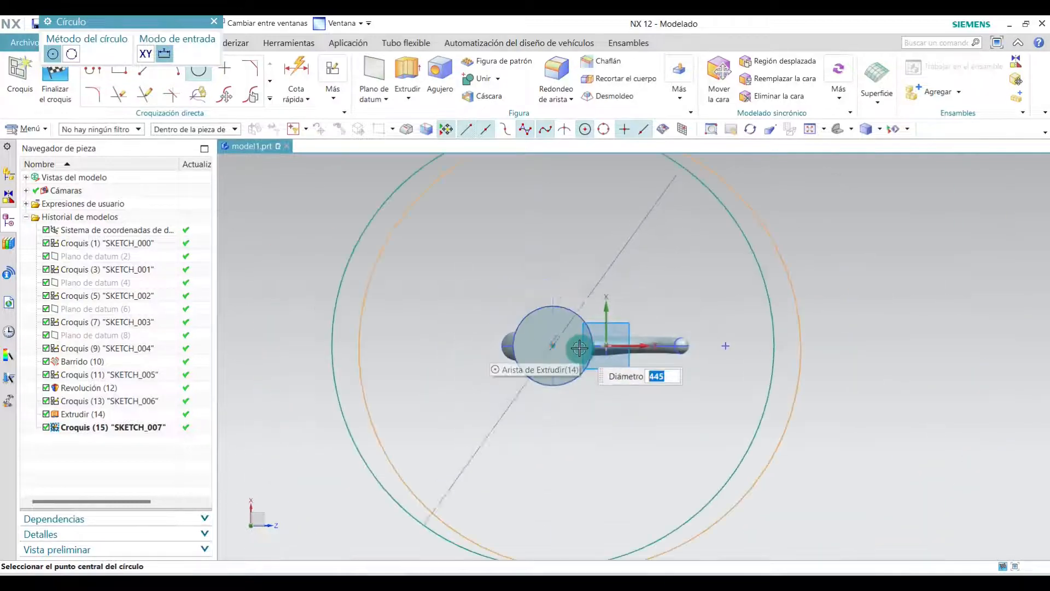
scroll(575, 342, up, 4)
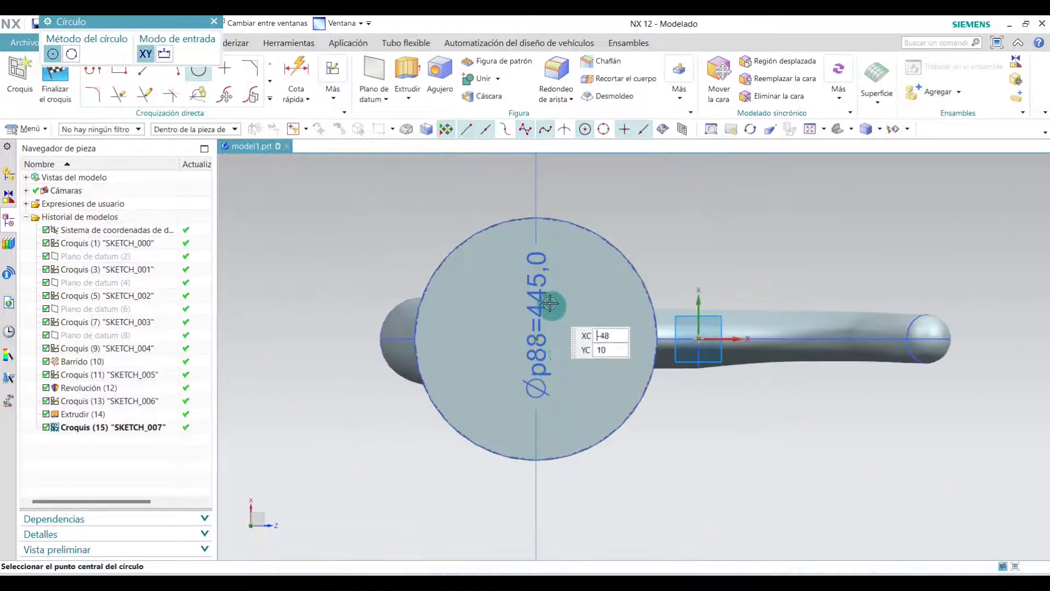
scroll(551, 314, up, 4)
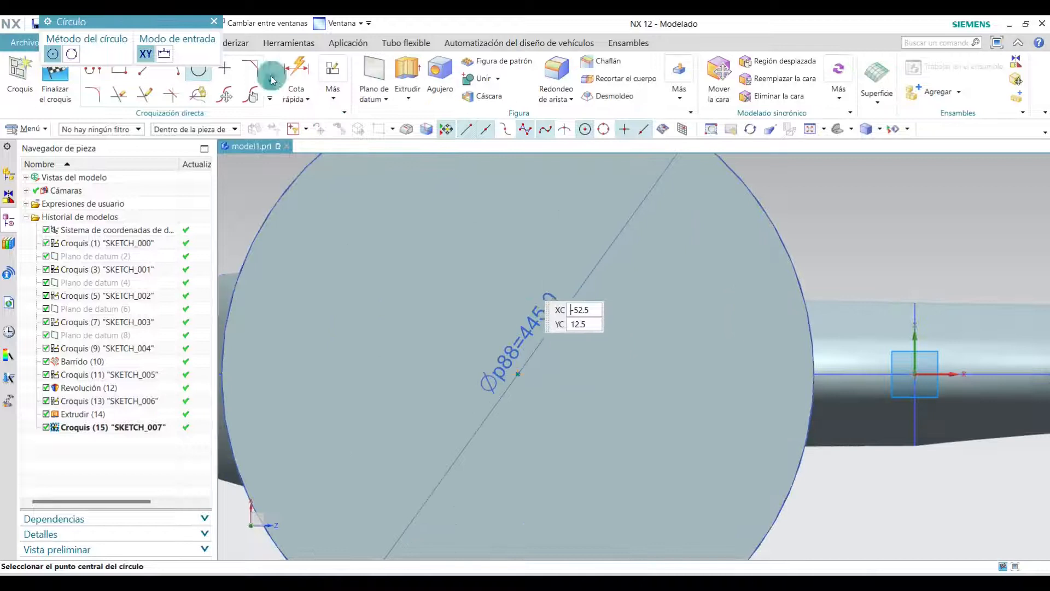
click(214, 21)
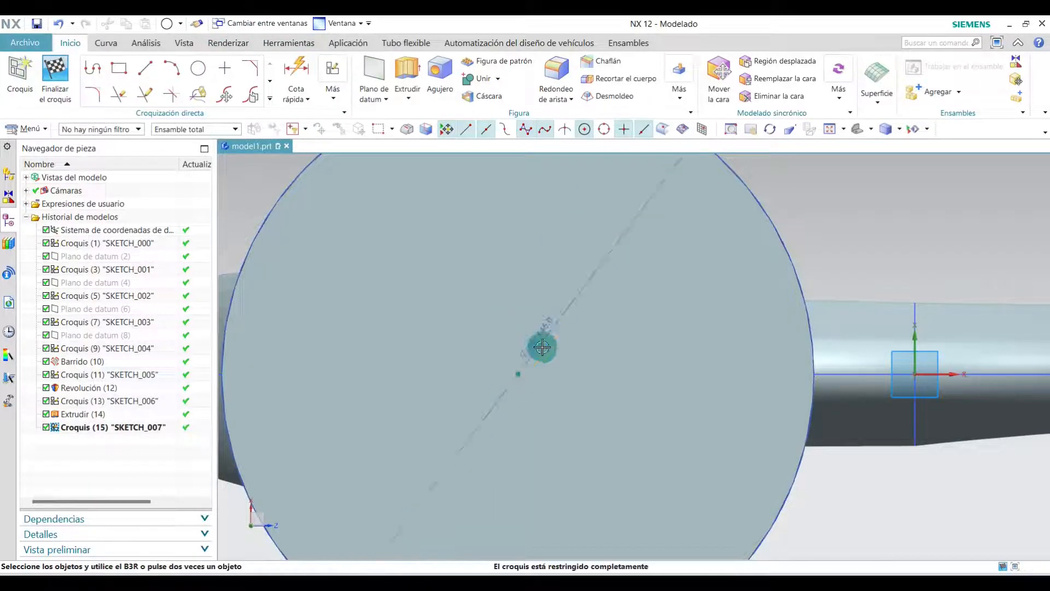
- Set the circle's diameter to 45 mm and finish the sketch
double_click(537, 328)
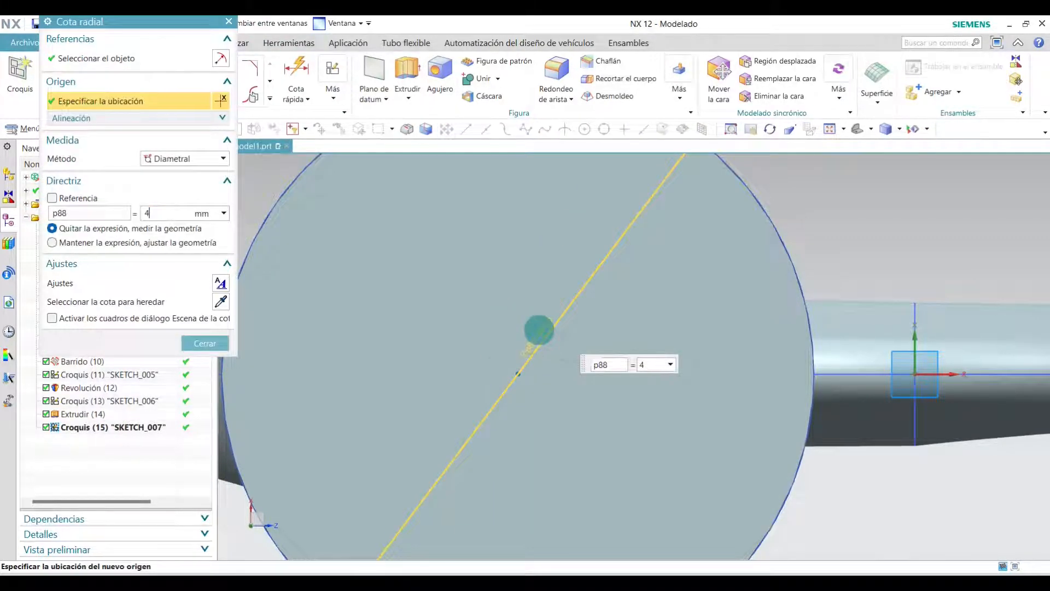
text(45)
key(Return)
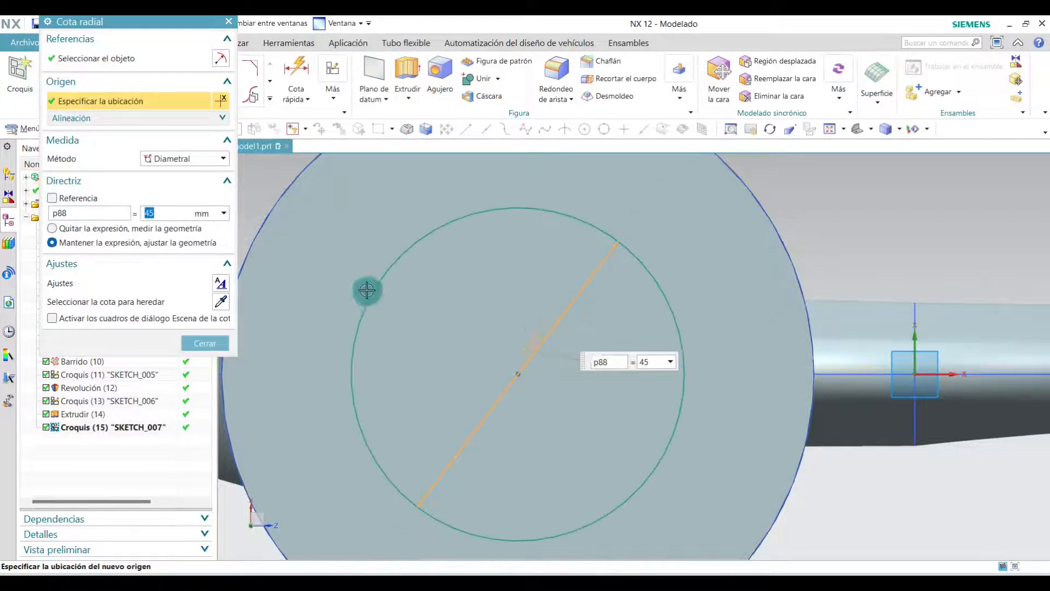
click(206, 344)
click(51, 80)
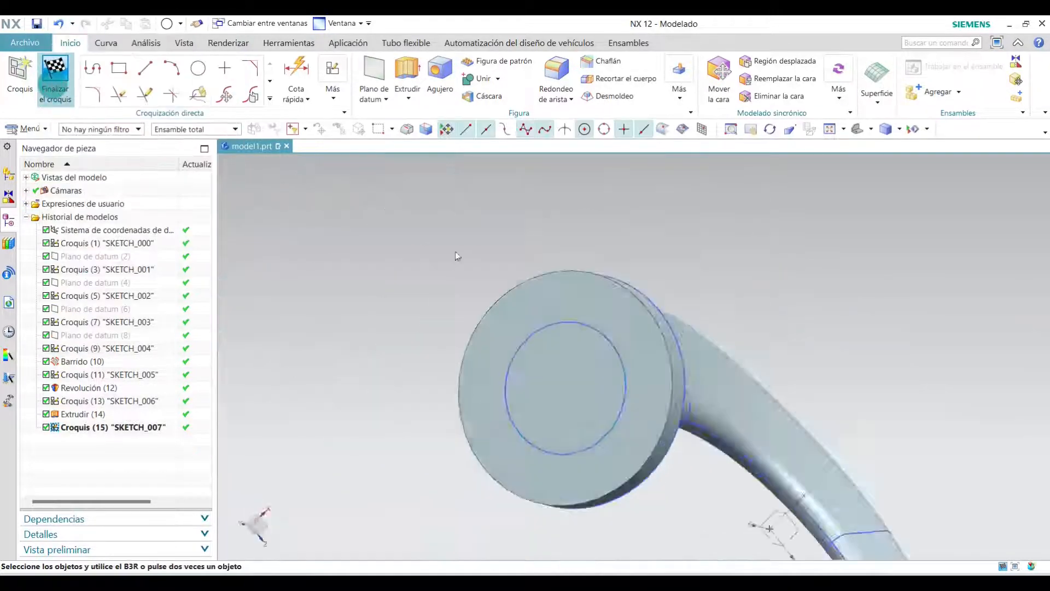
- Extrude the 45 mm circle 50 mm upward from the collar with no Boolean to form the shank
click(191, 77)
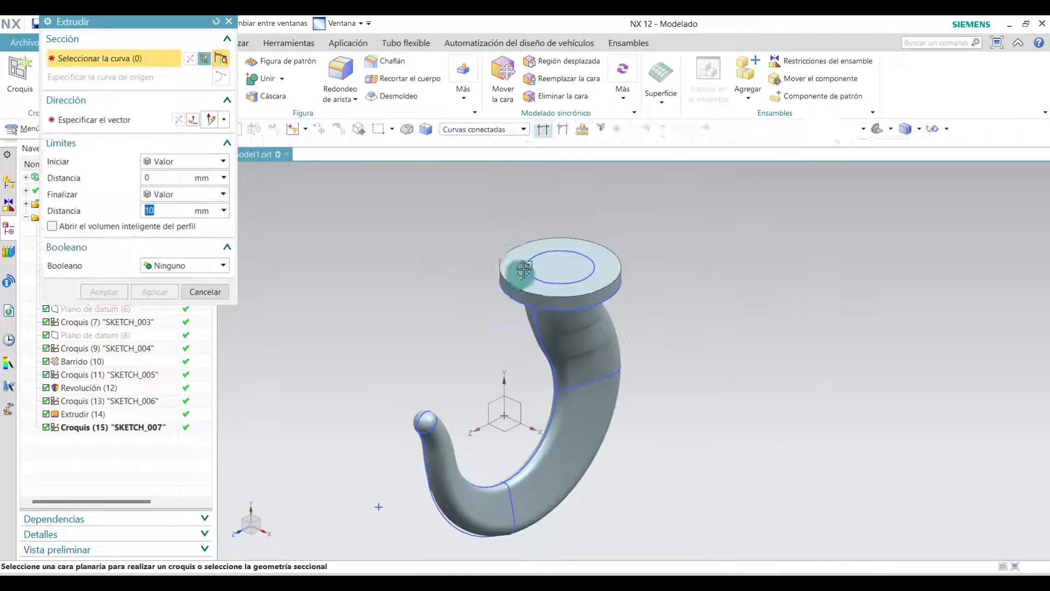
click(133, 435)
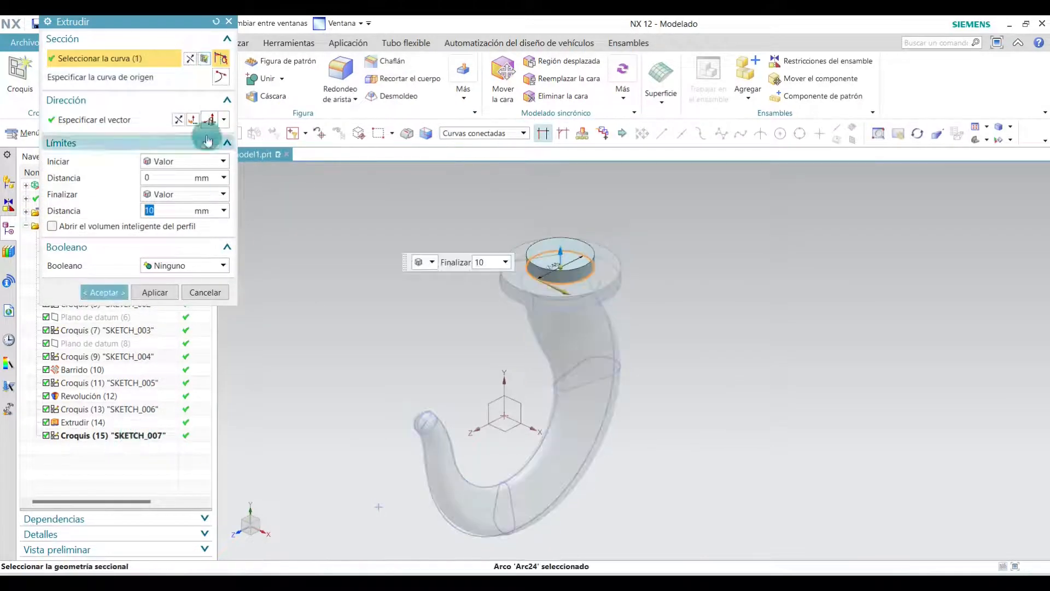
text(5)
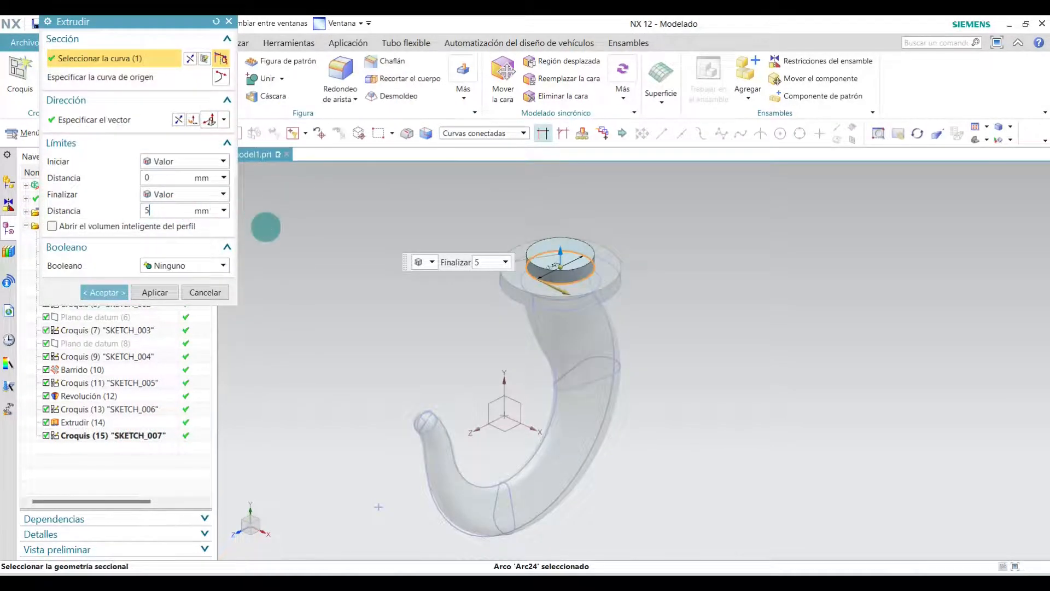
text(0)
key(Return)
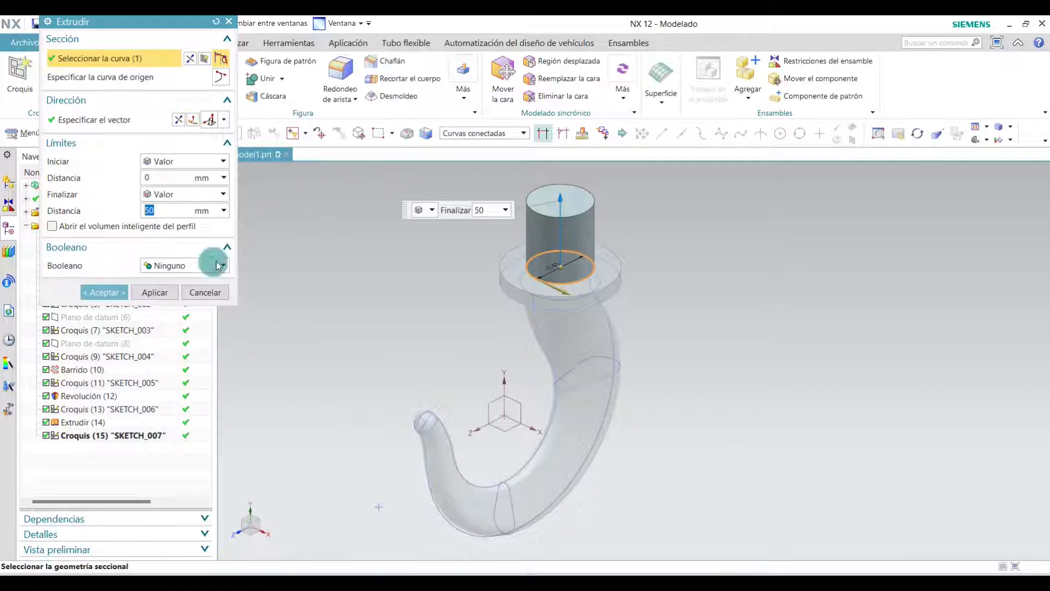
click(110, 292)
- Round the collar's upper and lower outer edges with a 5 mm radius Edge Blend
click(340, 73)
scroll(524, 301, up, 5)
scroll(524, 301, up, 4)
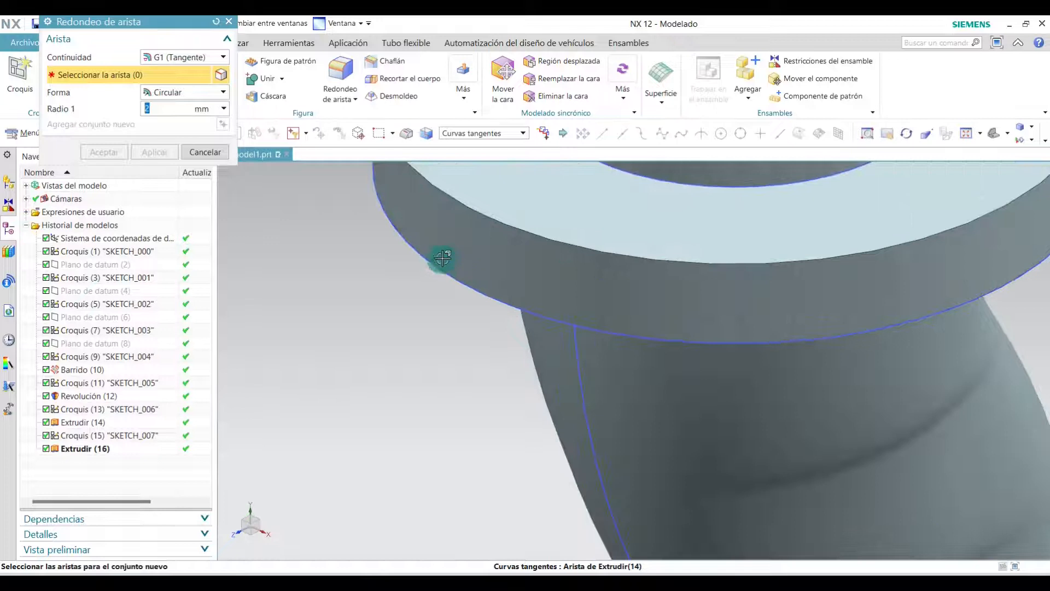
click(436, 263)
click(480, 215)
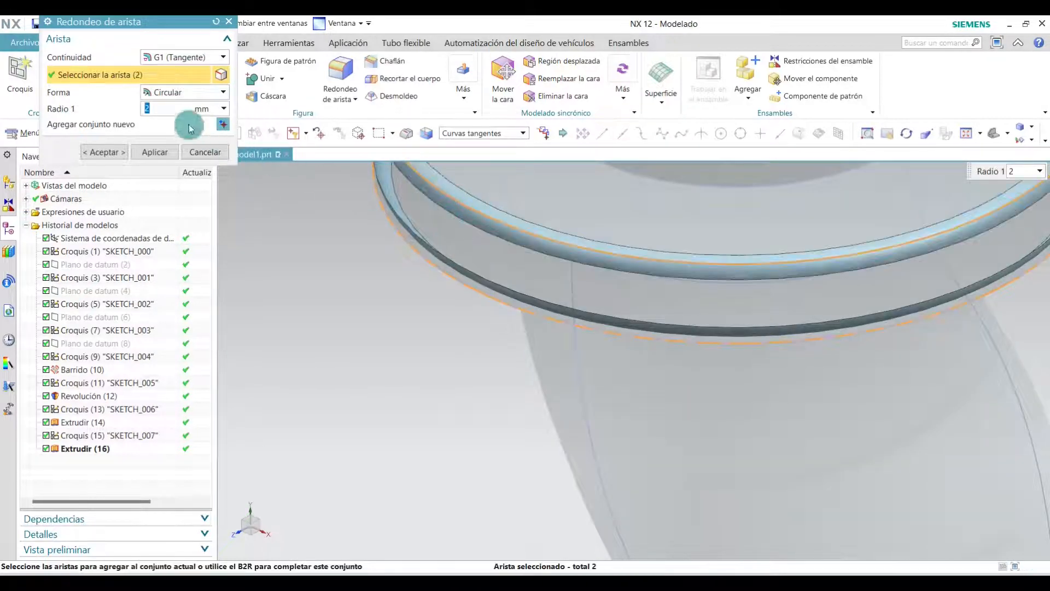
drag(168, 104, 92, 113)
text(5)
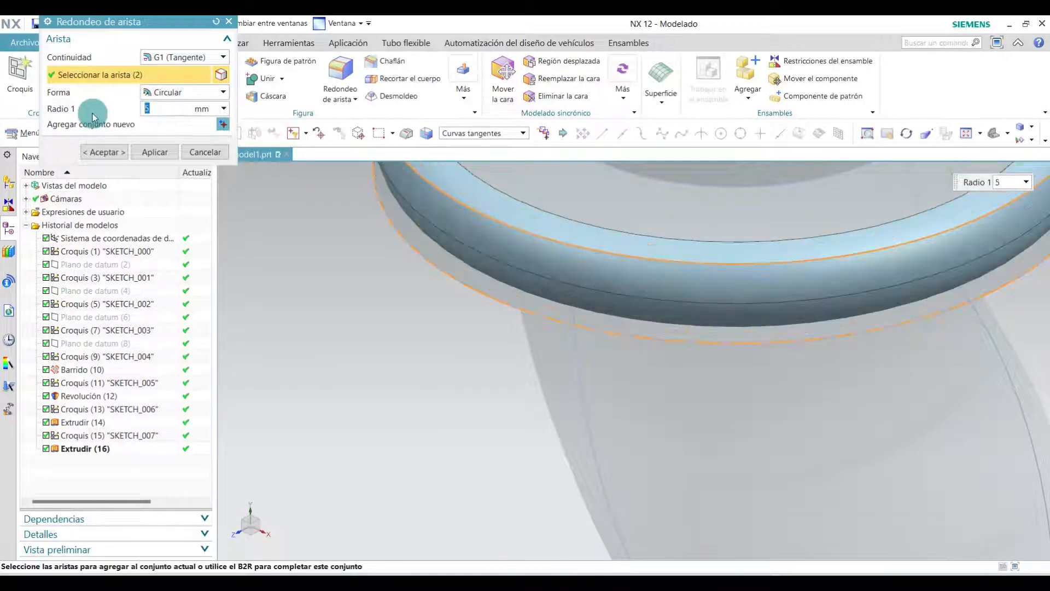
click(104, 152)
scroll(441, 277, down, 5)
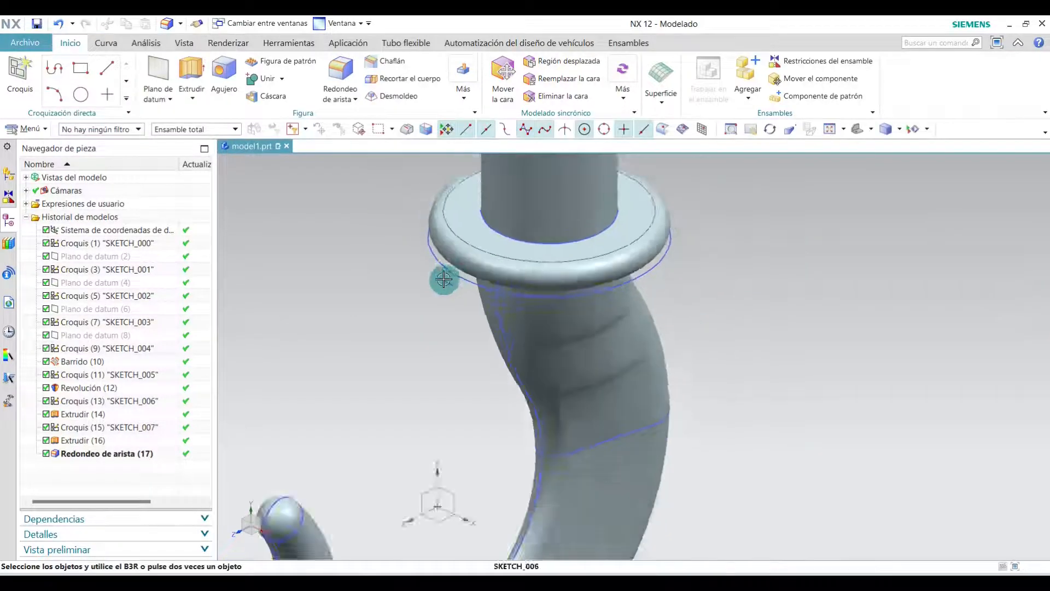
- Hide the shank, collar and hook tip sketches: SKETCH_007, SKETCH_006 and SKETCH_005
mouse_move(629, 279)
middle_down()
mouse_move(671, 276)
mouse_move(609, 256)
mouse_move(630, 274)
middle_up()
scroll(303, 306, up, 2)
scroll(306, 305, down, 1)
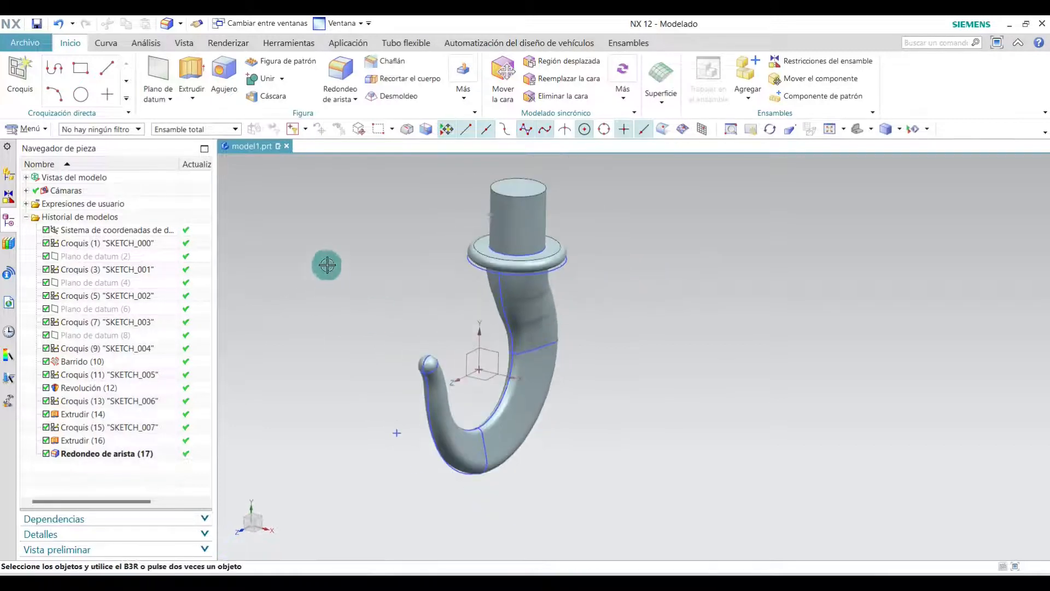
scroll(284, 269, up, 1)
scroll(369, 325, down, 1)
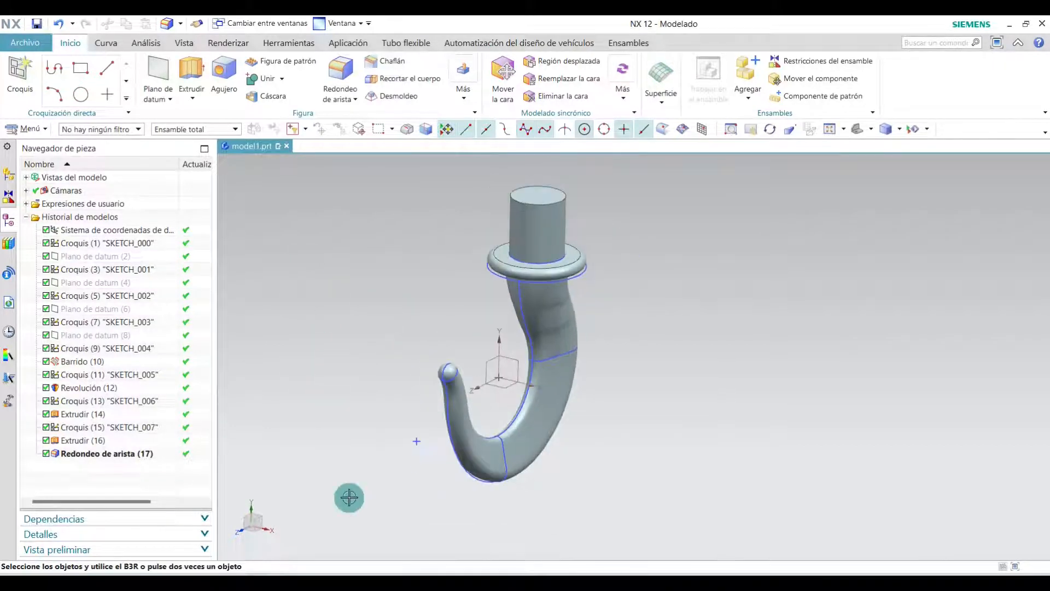
right_click(91, 430)
click(118, 25)
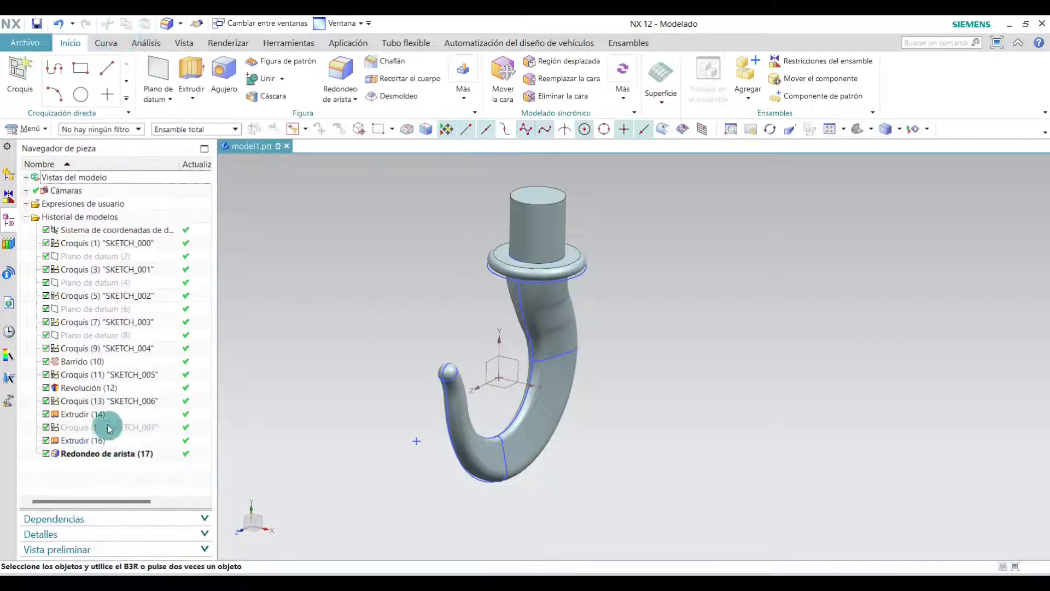
right_click(100, 409)
click(118, 25)
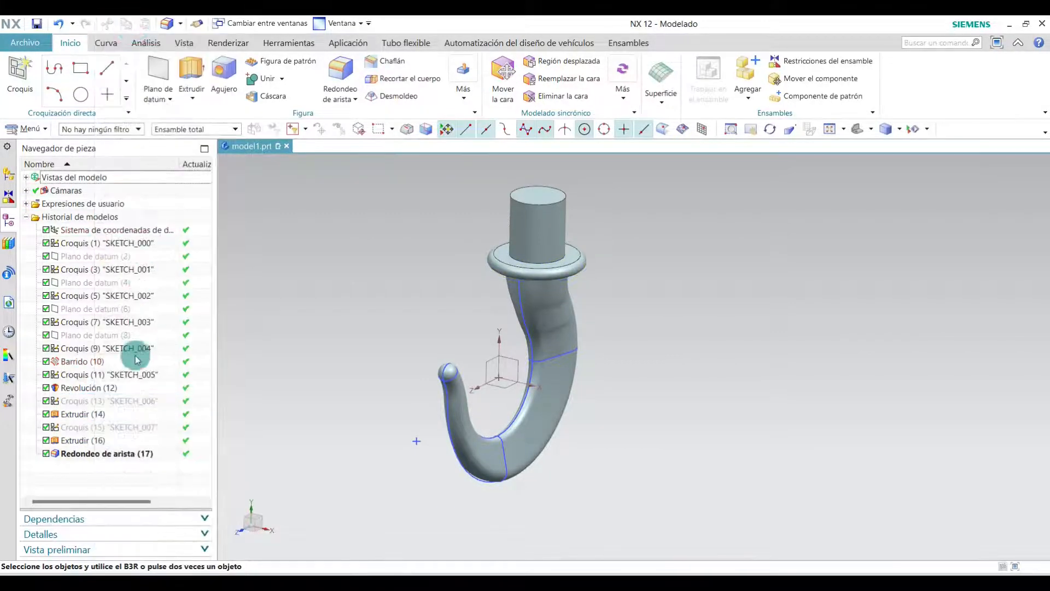
right_click(105, 374)
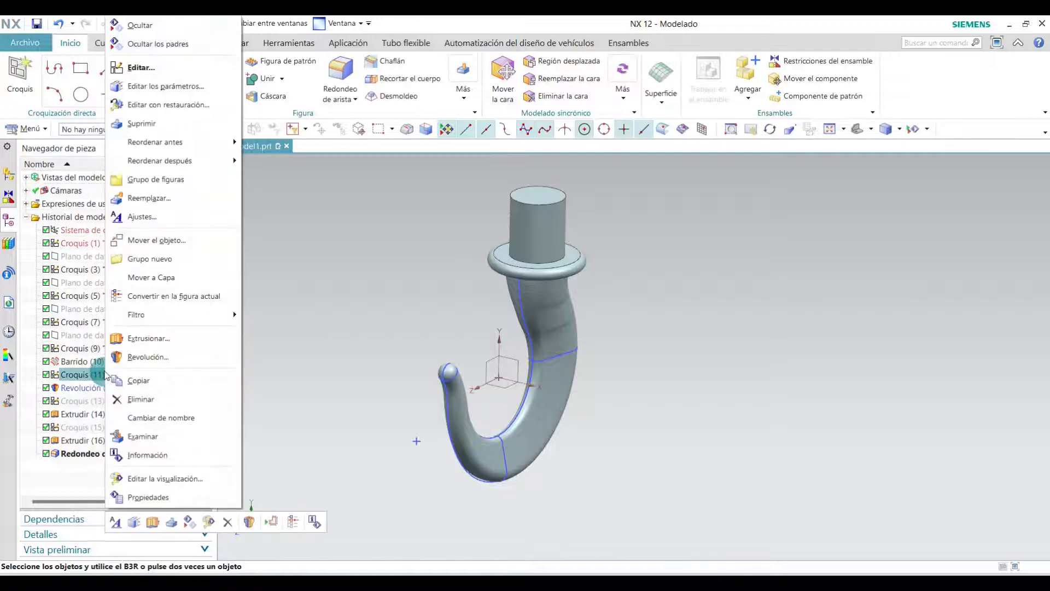
click(151, 21)
- Hide the hook body sketches SKETCH_004, SKETCH_003 and SKETCH_001
right_click(105, 348)
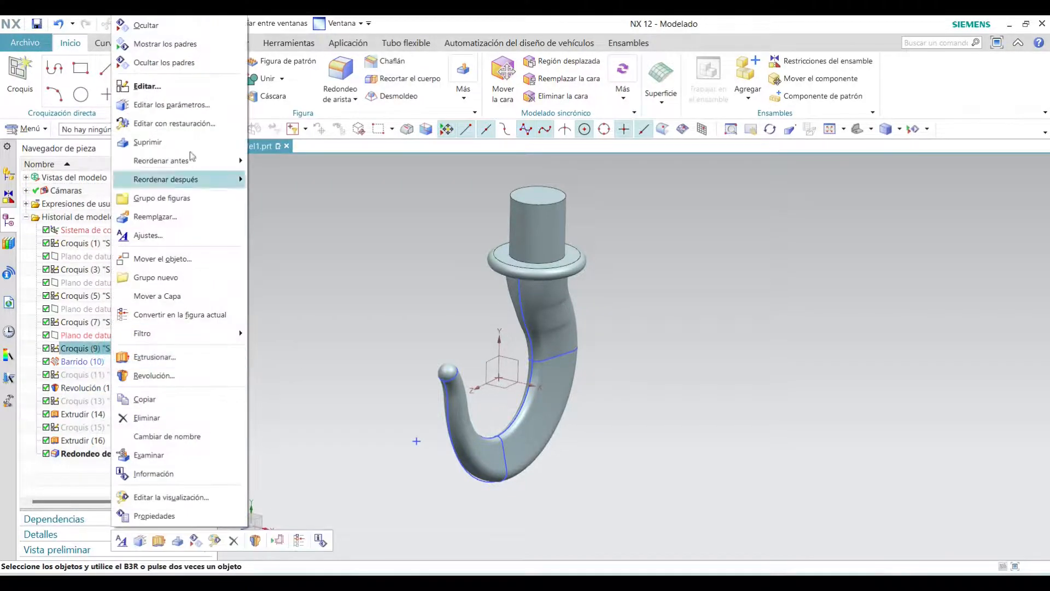
click(145, 26)
right_click(90, 323)
click(146, 25)
right_click(121, 272)
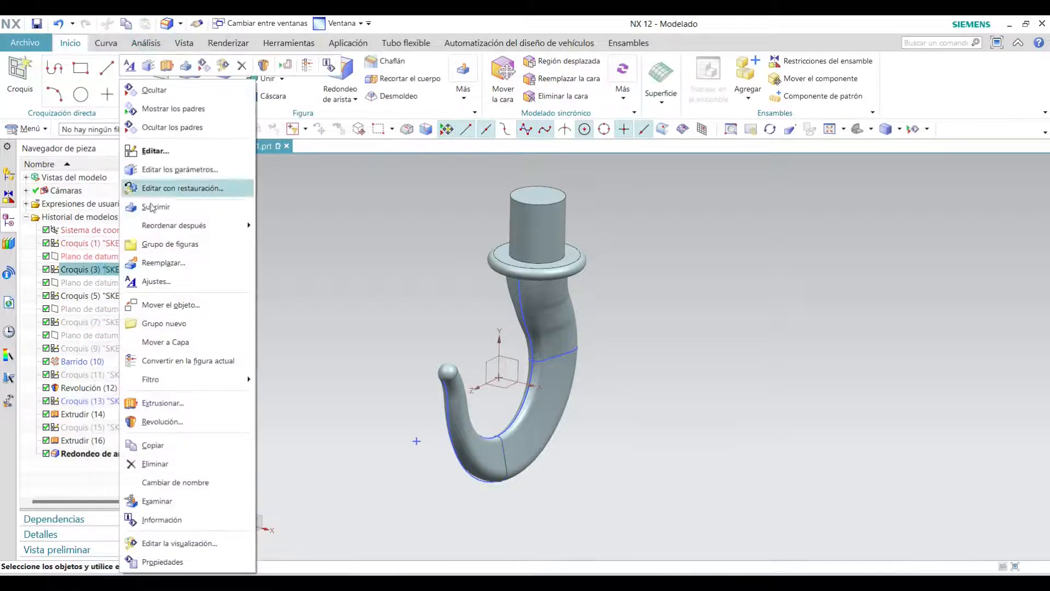
click(134, 89)
- Hide the remaining hook body sketches SKETCH_000 and SKETCH_002 so only the solid model is displayed
right_click(89, 243)
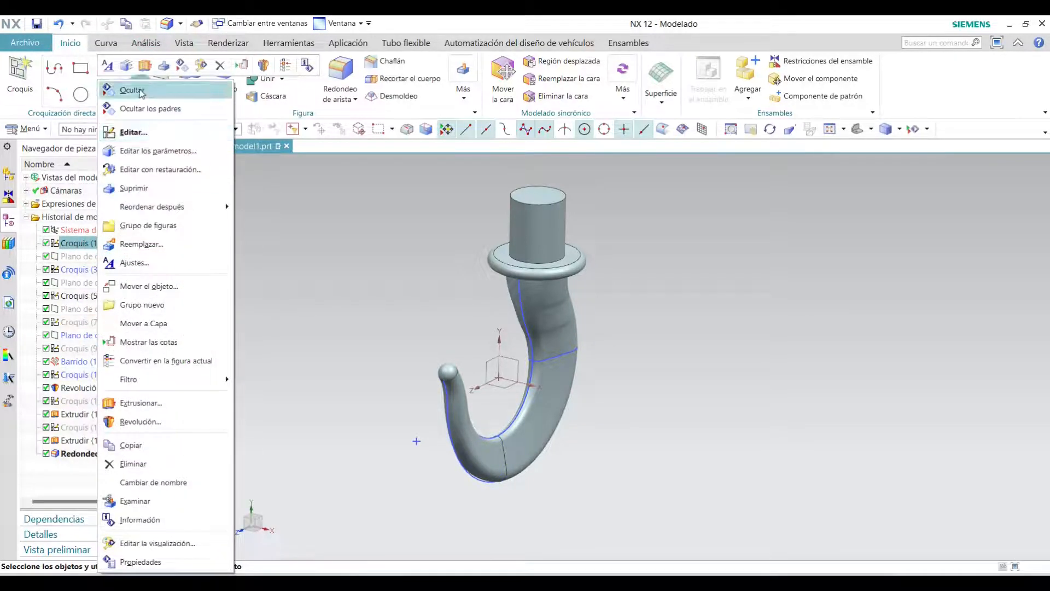
click(138, 89)
click(554, 353)
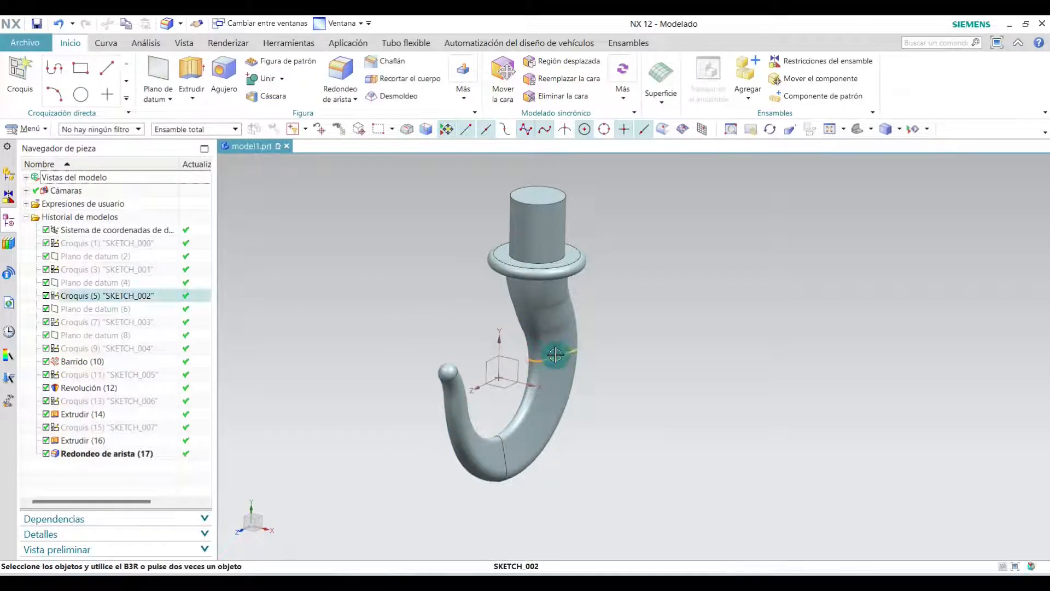
right_click(554, 353)
click(610, 48)
middle_drag(675, 251, 696, 339)
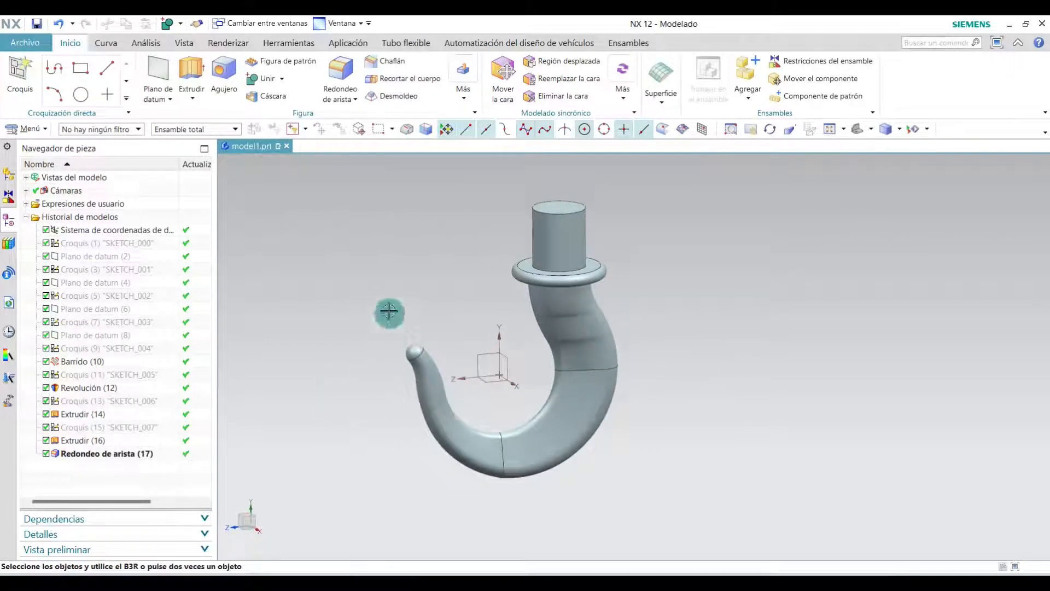
- Unite the revolved hook tip as the target body with the swept hook body as the tool
click(263, 82)
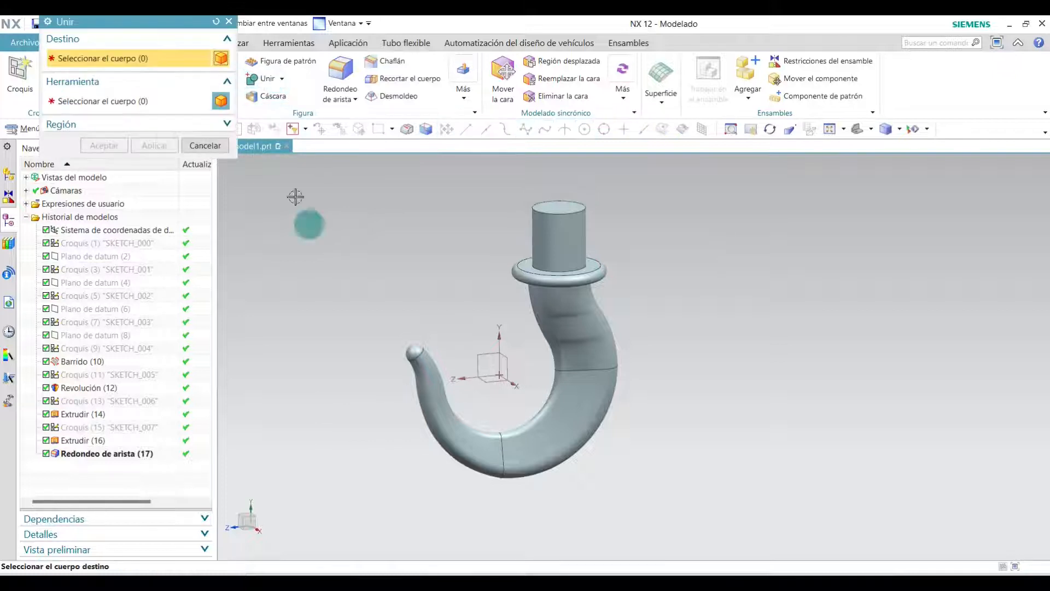
click(417, 353)
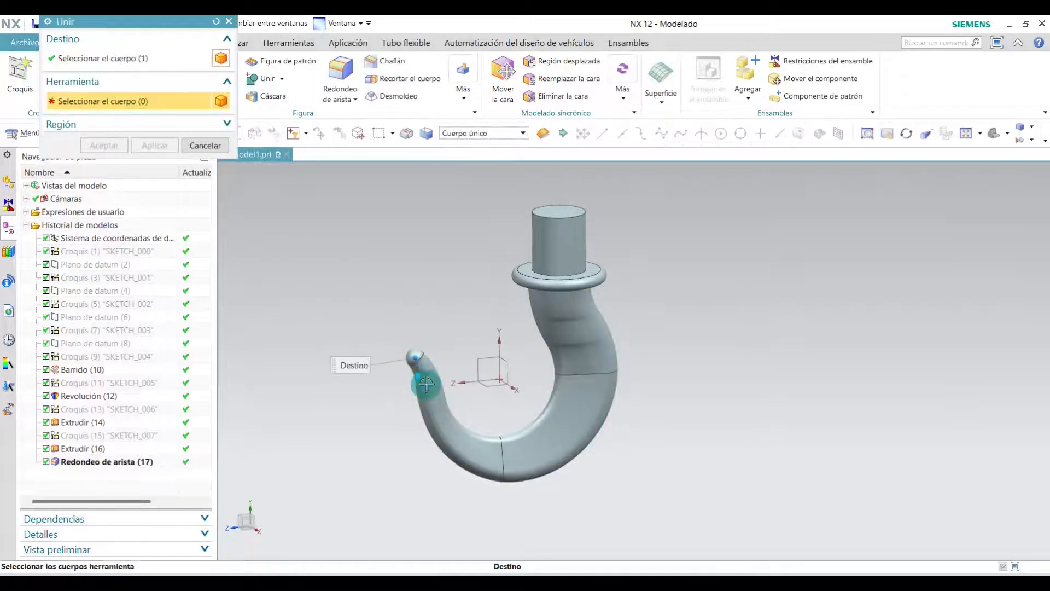
click(426, 384)
click(107, 145)
- Unite the filleted collar with the hook body, using the hook body as the target
click(251, 86)
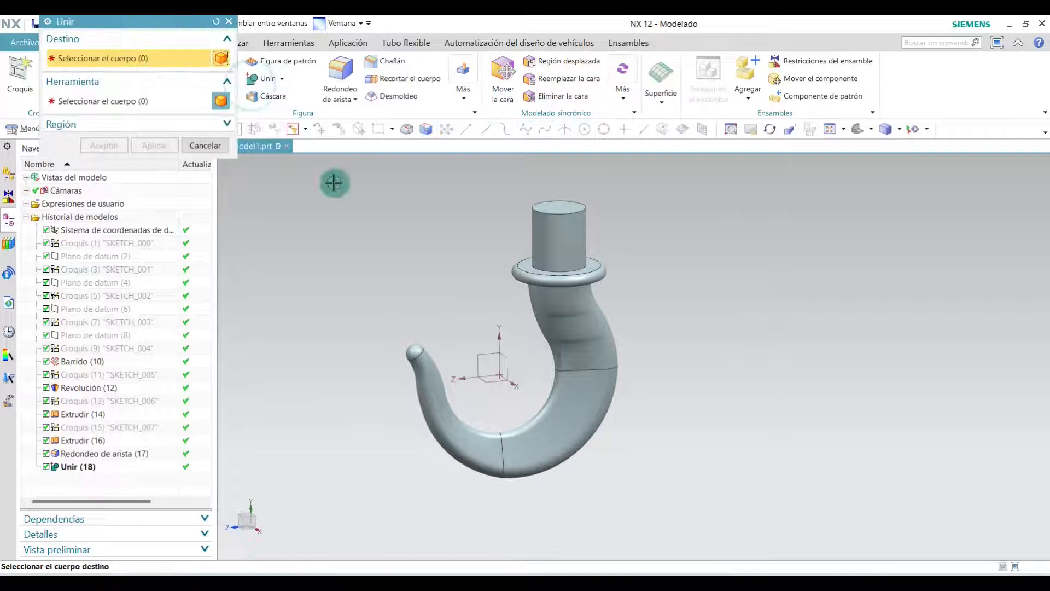
click(595, 357)
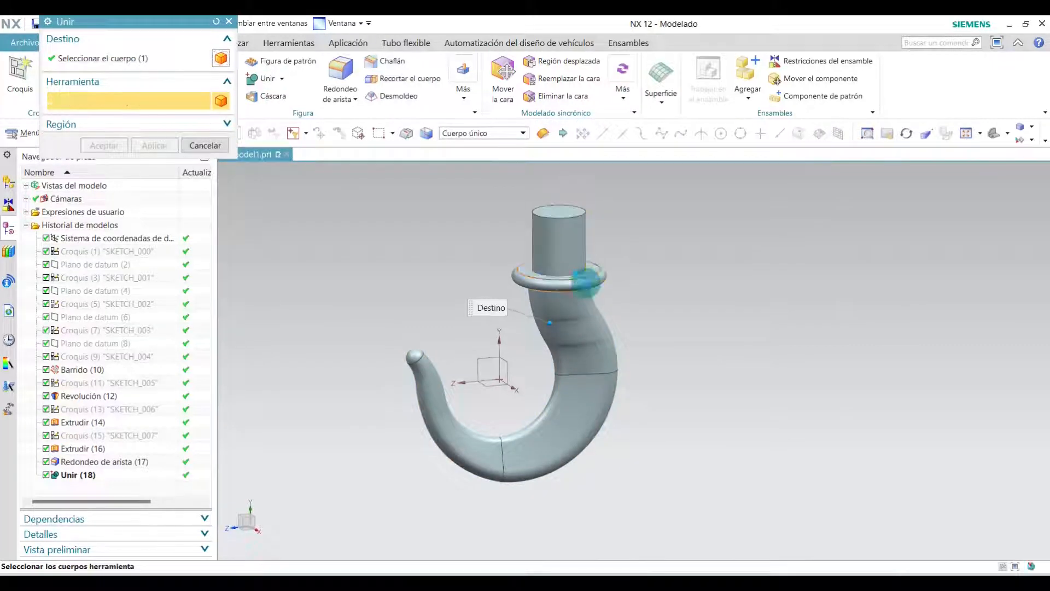
click(585, 279)
click(104, 145)
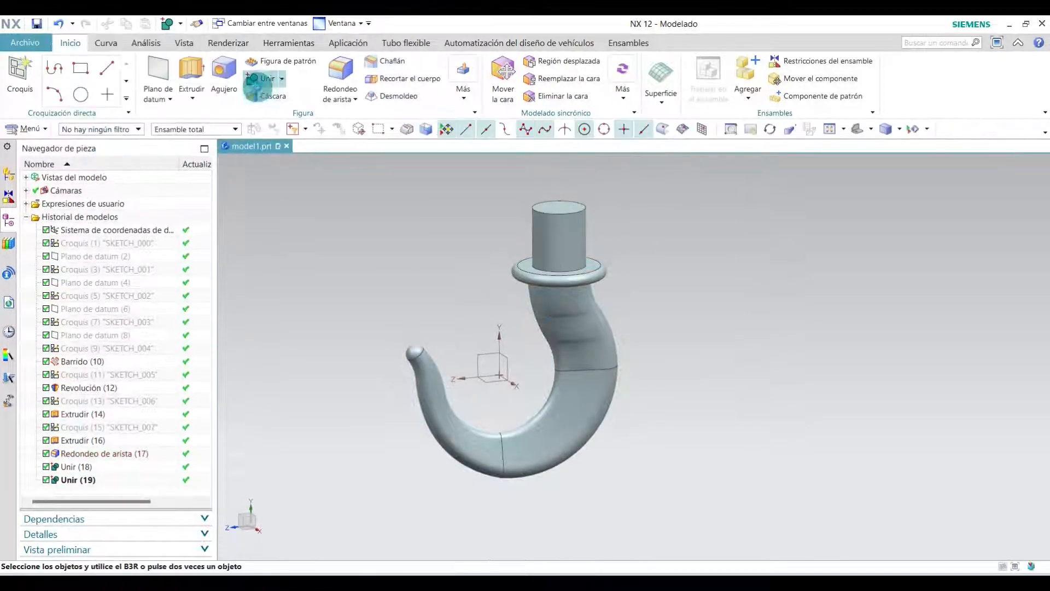
- Unite the cylindrical shank with the joined hook and collar body, using the shank as the tool
click(253, 83)
click(582, 270)
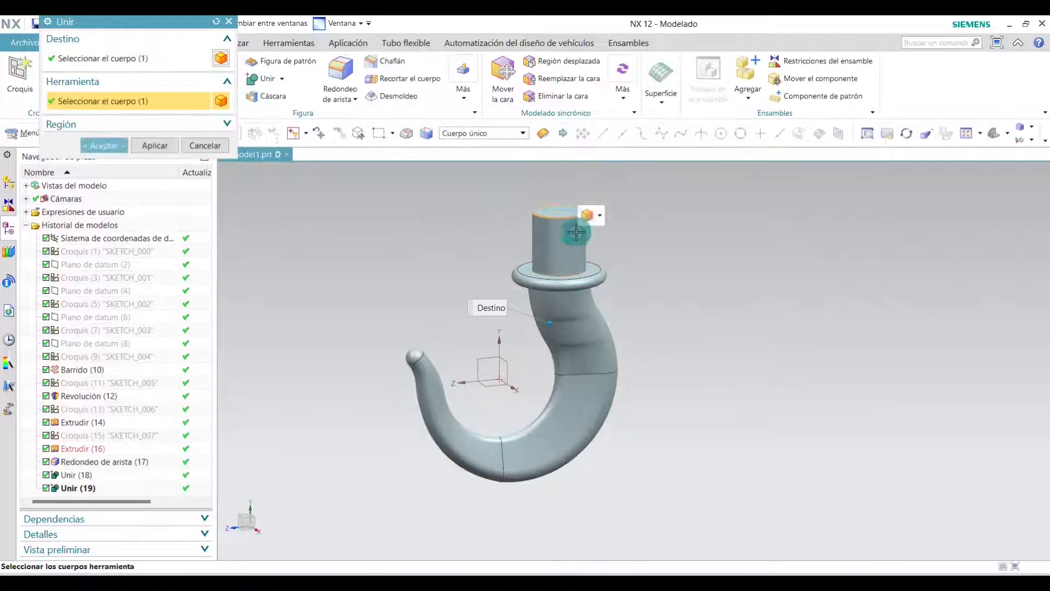
click(576, 232)
click(103, 145)
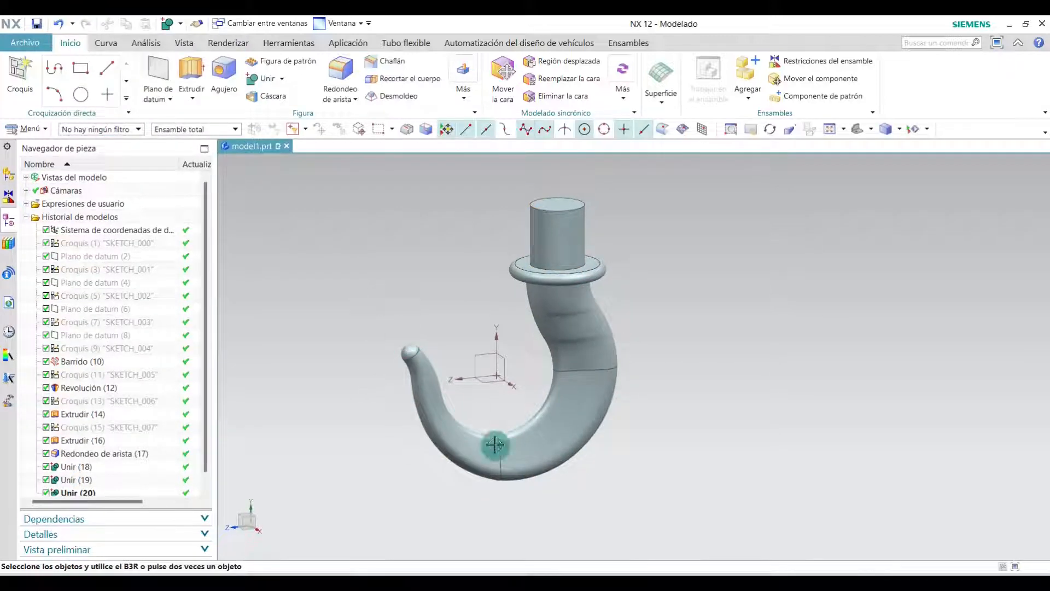